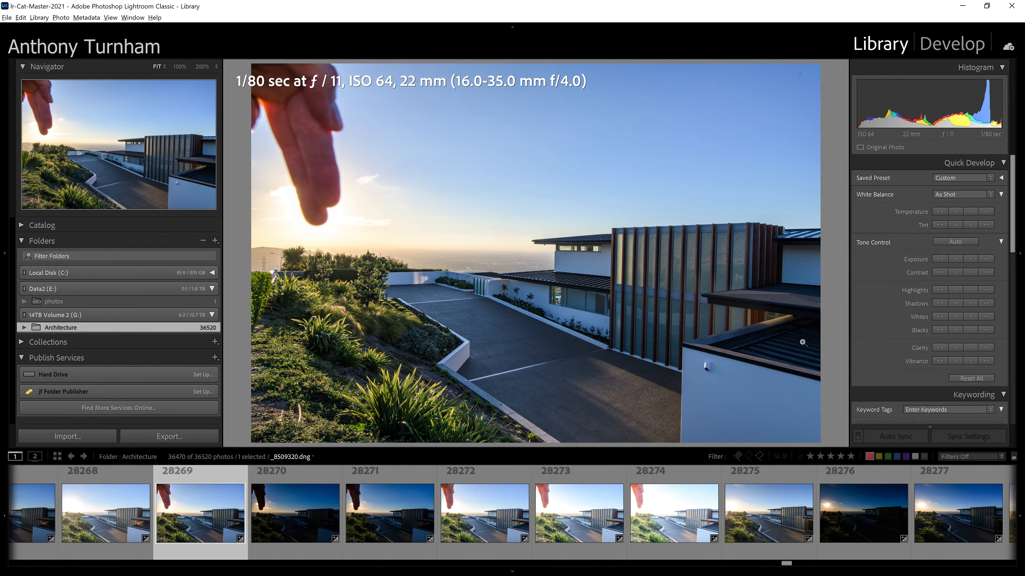
# Select photo 28275 and inspect the lens flare on the building's glass facade at 100%.
pyautogui.click(750, 515)
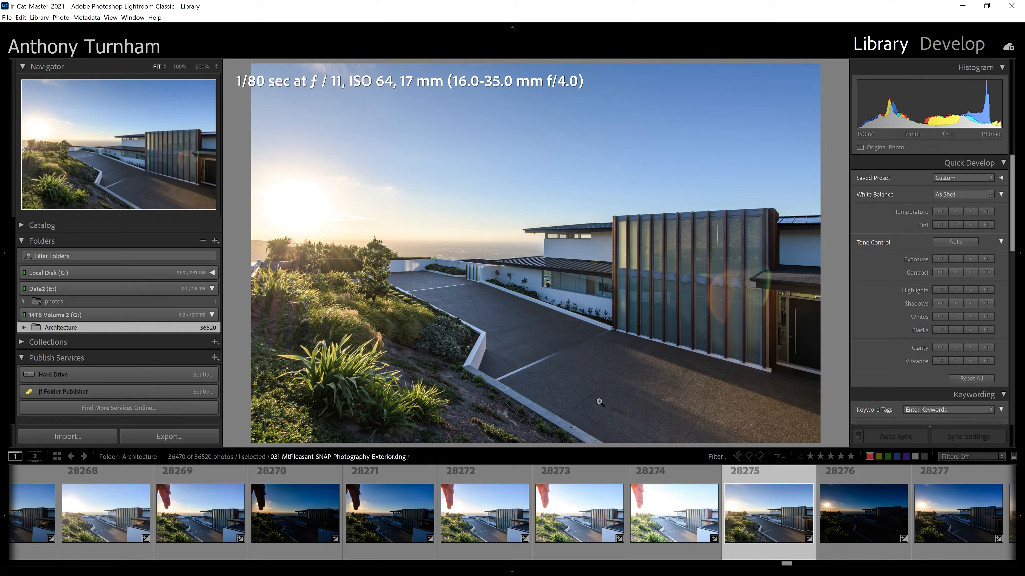
pyautogui.scroll(-4, 667, 482)
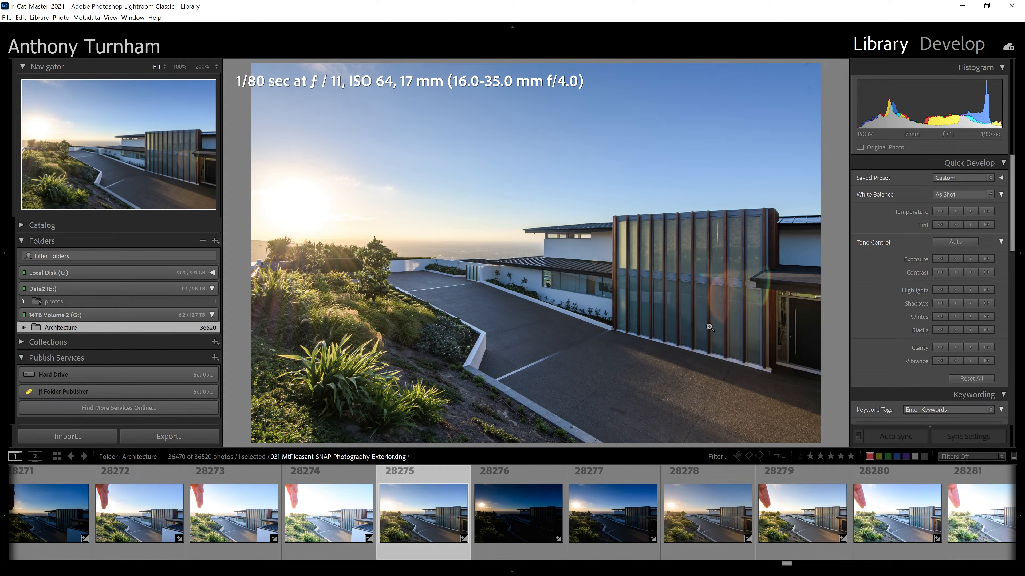
pyautogui.click(740, 293)
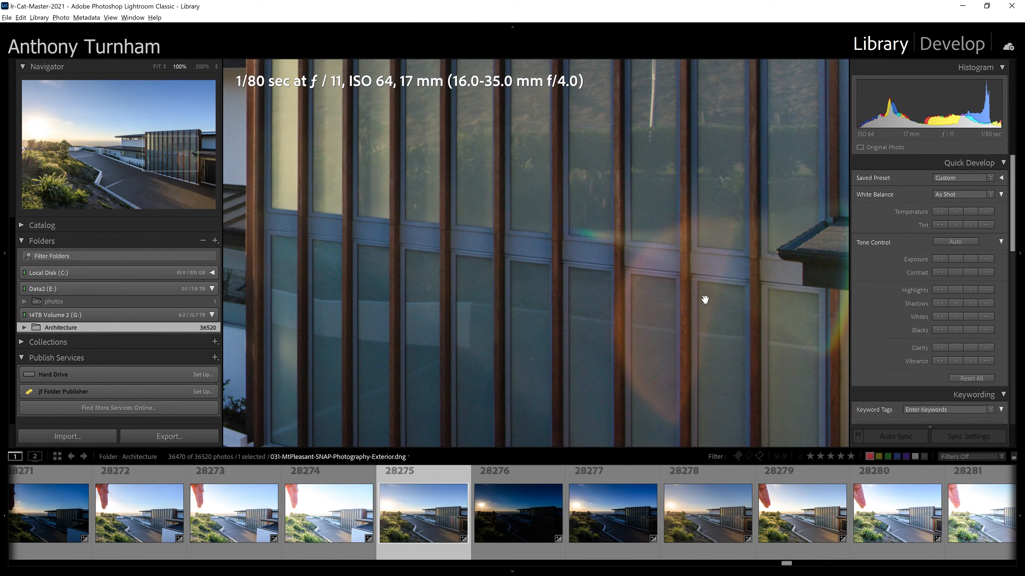
pyautogui.click(704, 298)
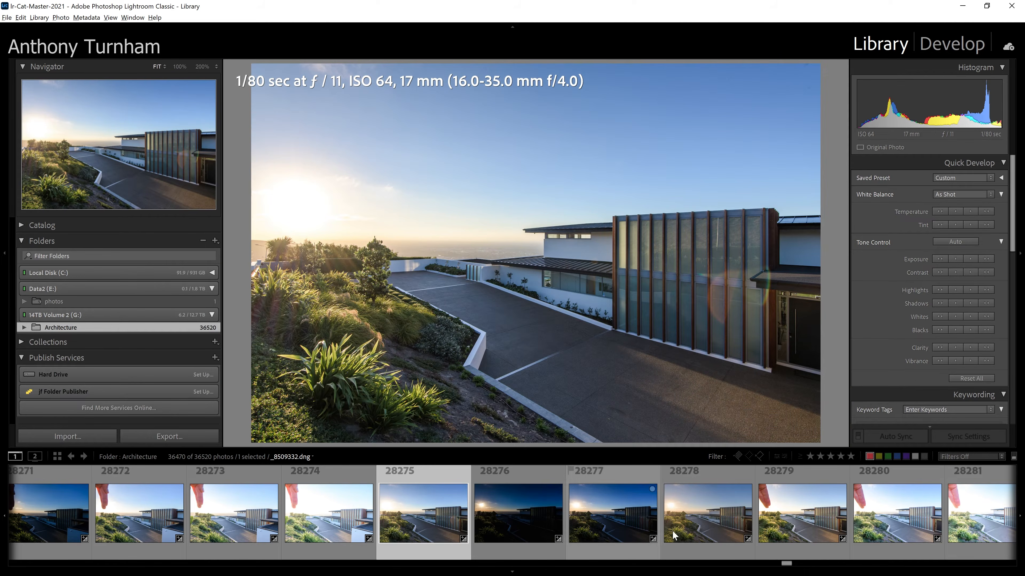
# Compare exposures 28275 to 28279 of the driveway shot, checking the open-sun frames against the one with the hand over the sun.
pyautogui.click(721, 514)
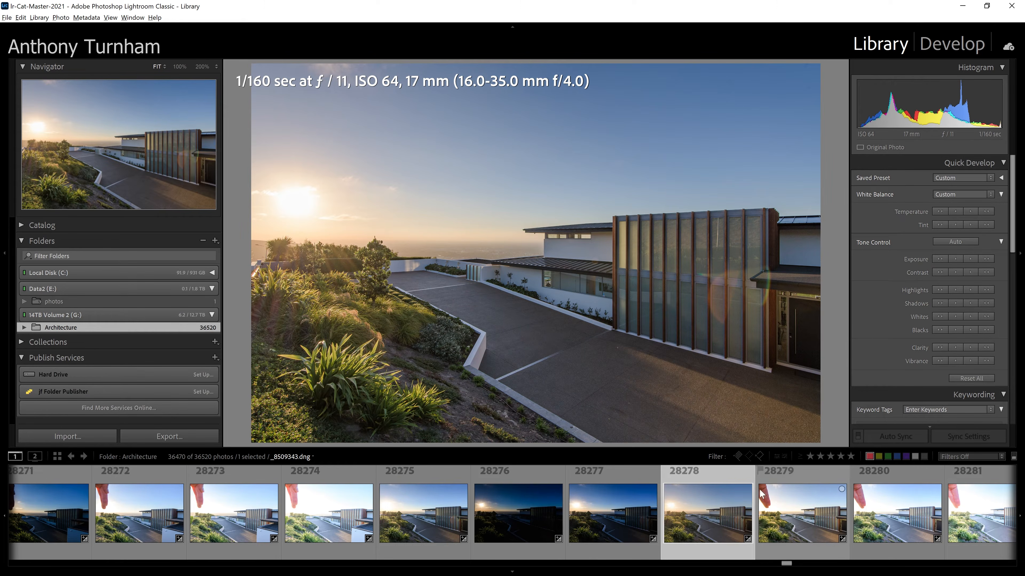
pyautogui.click(793, 518)
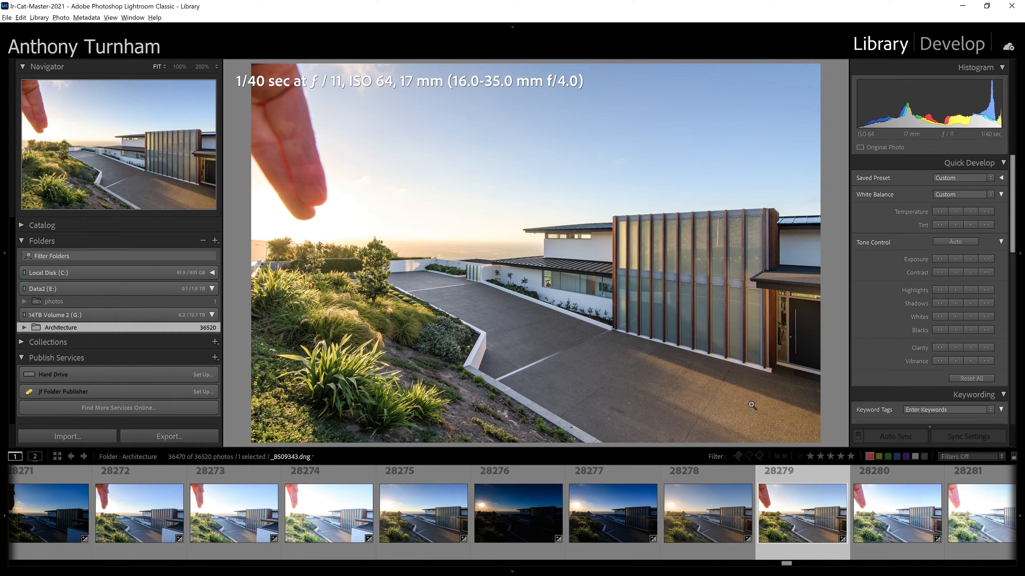
pyautogui.click(738, 514)
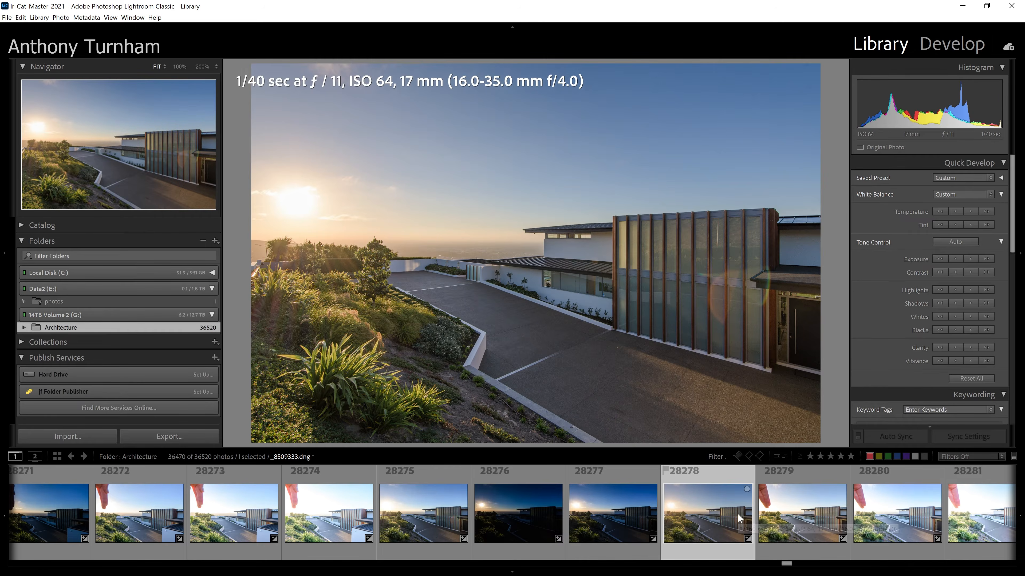
pyautogui.click(792, 518)
pyautogui.click(434, 509)
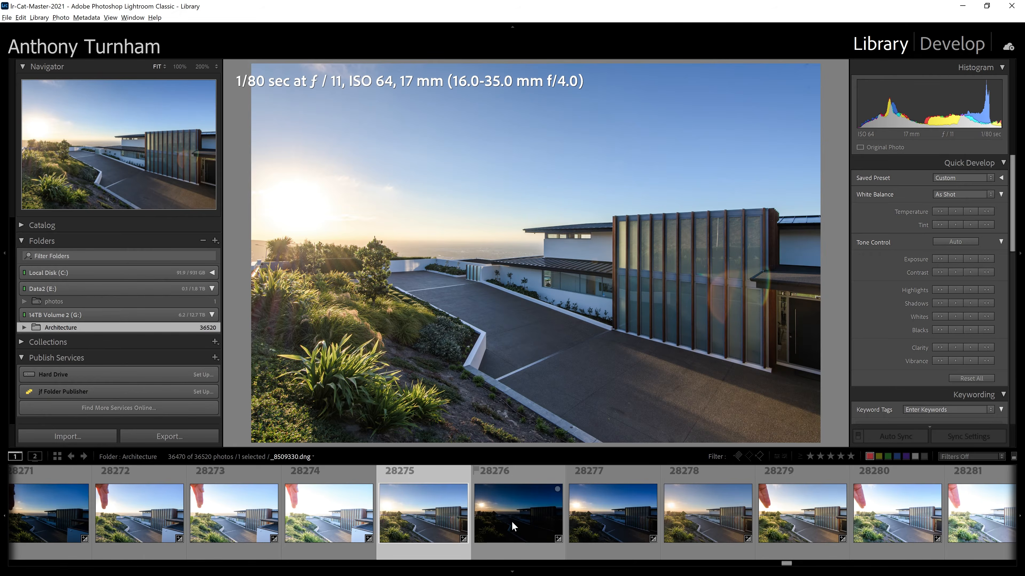
pyautogui.click(511, 522)
pyautogui.click(606, 514)
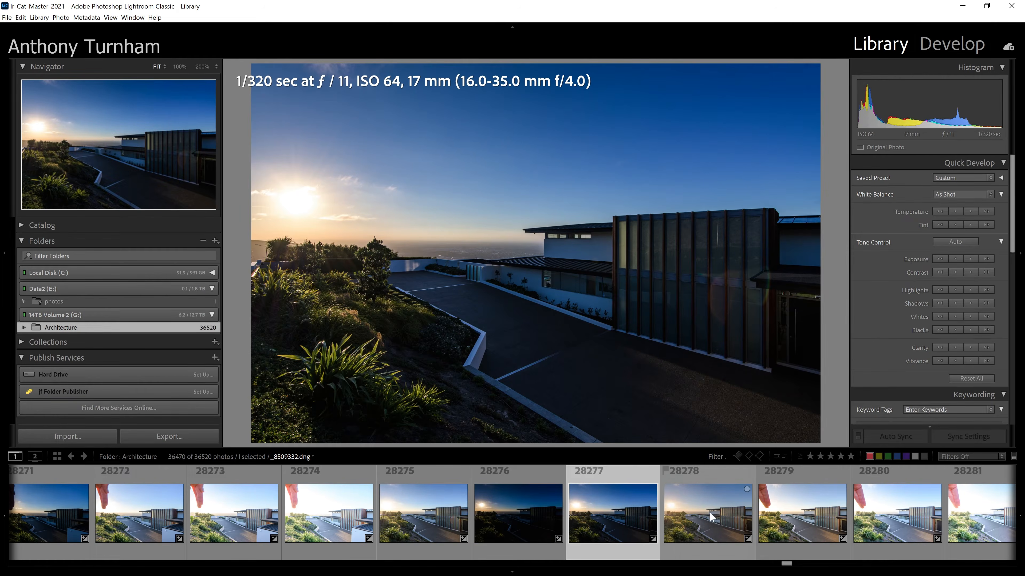
pyautogui.click(709, 513)
# Review the brighter hand-shaded exposures 28279 to 28282 and compare them with photo 28275.
pyautogui.scroll(-4, 726, 517)
pyautogui.click(451, 519)
pyautogui.click(566, 515)
pyautogui.click(642, 521)
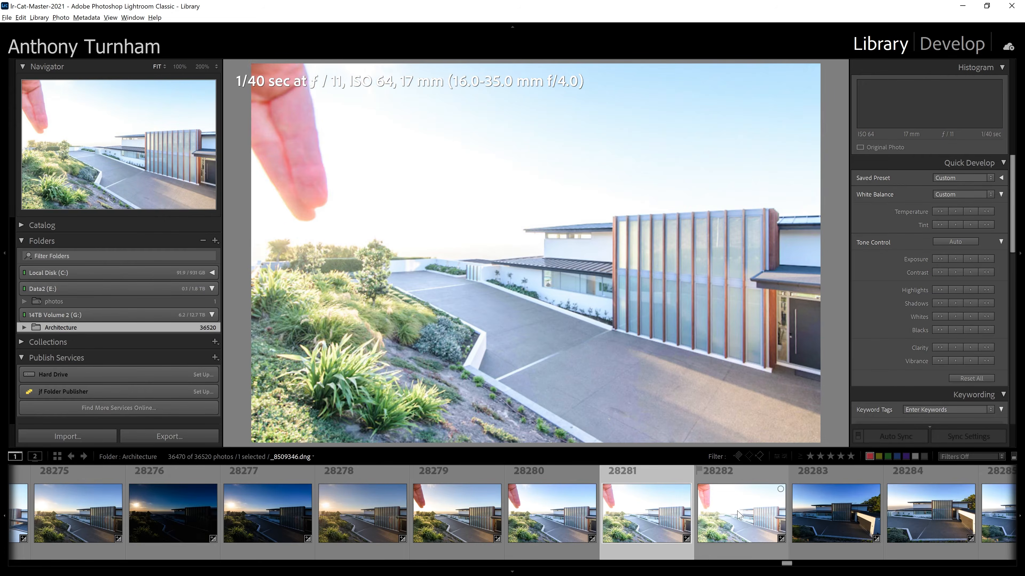
pyautogui.click(742, 518)
pyautogui.click(446, 515)
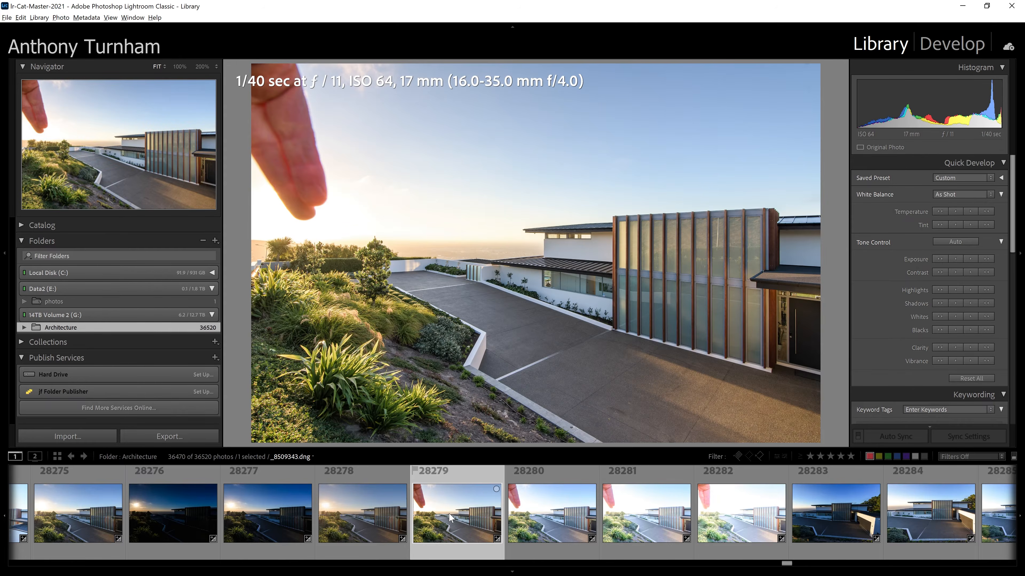
pyautogui.scroll(4, 448, 512)
pyautogui.click(445, 504)
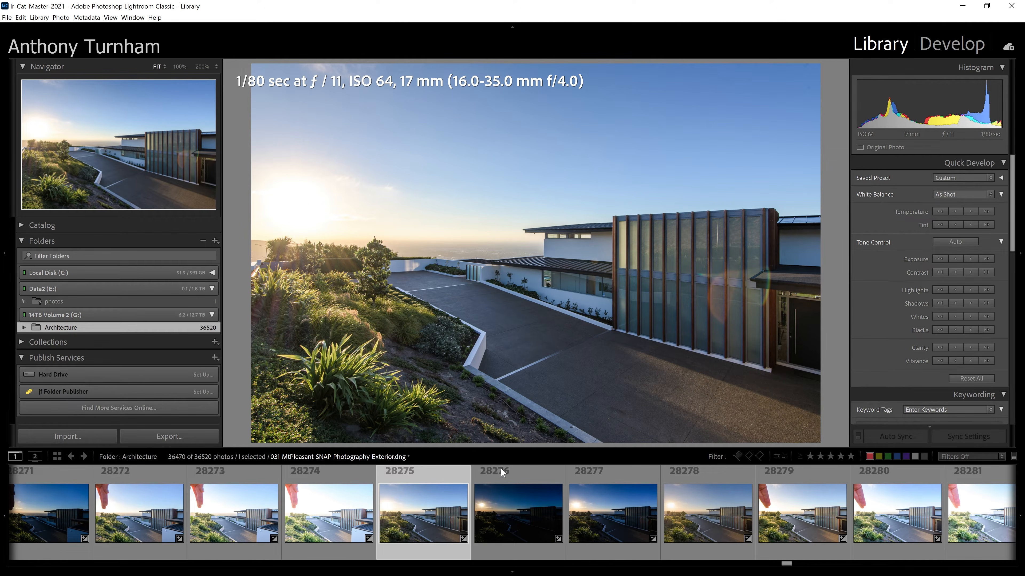
# Select the eight bracketed exposures 28275 to 28282 and open them in the Develop module.
pyautogui.click(781, 530)
pyautogui.scroll(-4, 781, 525)
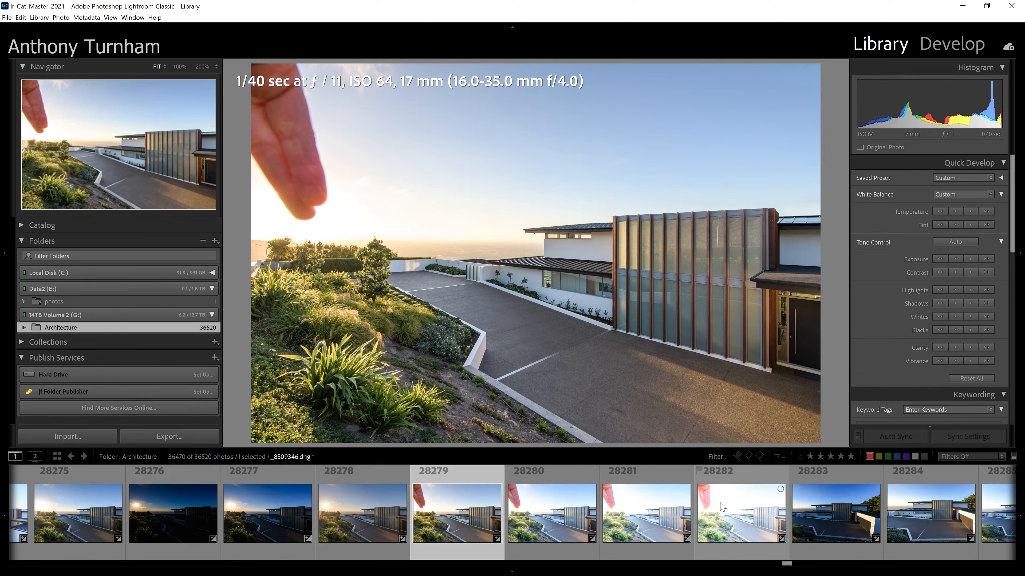
pyautogui.keyDown('shift'); pyautogui.click(741, 512); pyautogui.keyUp('shift')
pyautogui.click(933, 43)
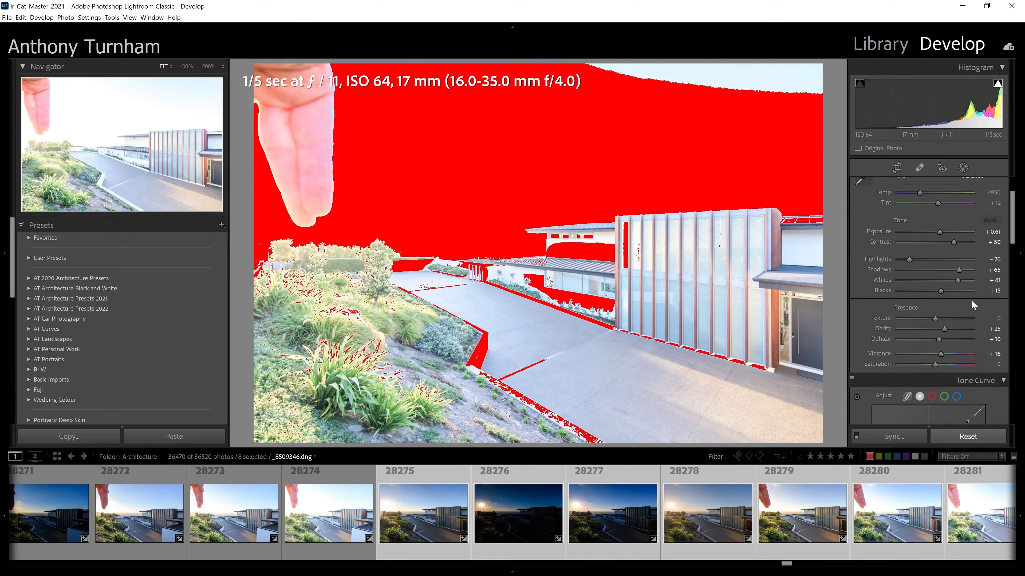
# Enable Auto Sync for the eight selected exposures and reset all their develop settings.
pyautogui.scroll(-3, 1013, 228)
pyautogui.scroll(-2, 1013, 227)
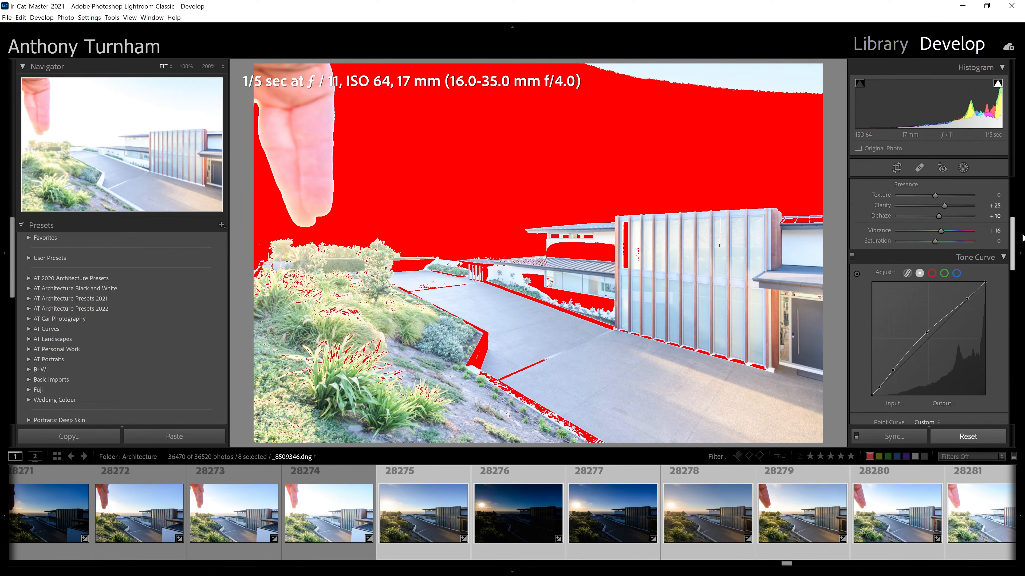
pyautogui.click(854, 435)
pyautogui.click(983, 437)
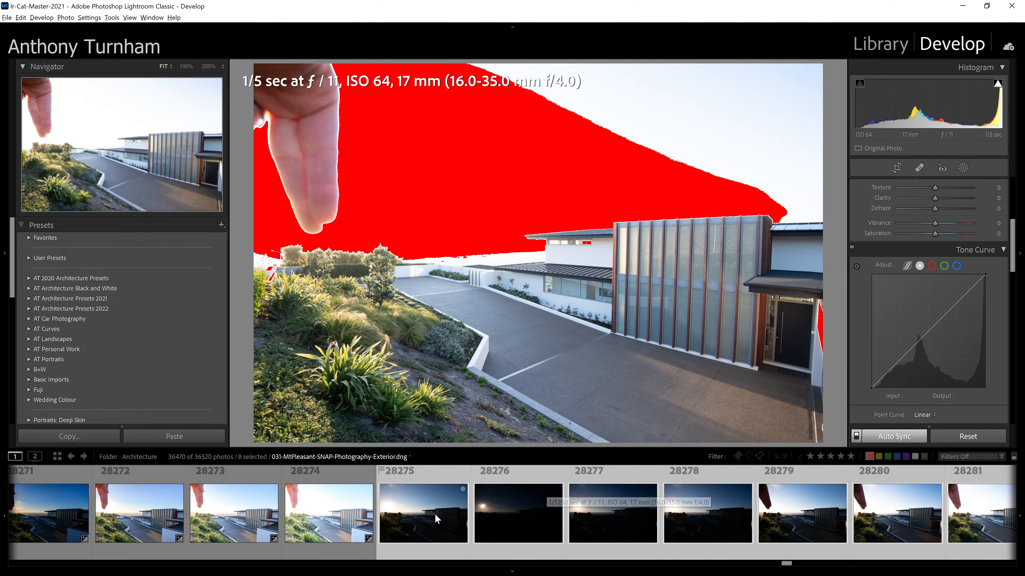
# Hide the highlight clipping overlay on the photo.
pyautogui.scroll(-4, 717, 507)
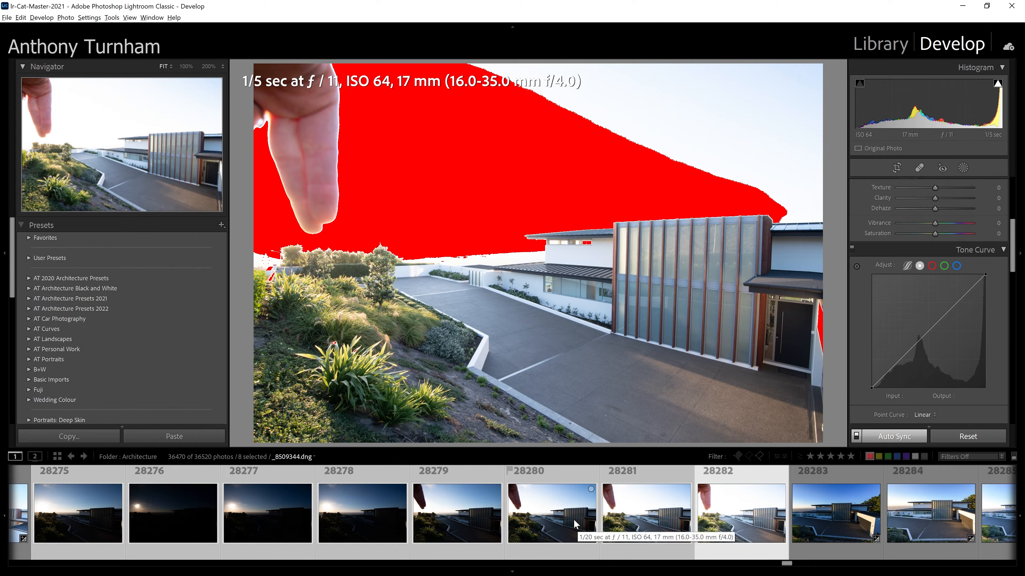
pyautogui.click(998, 84)
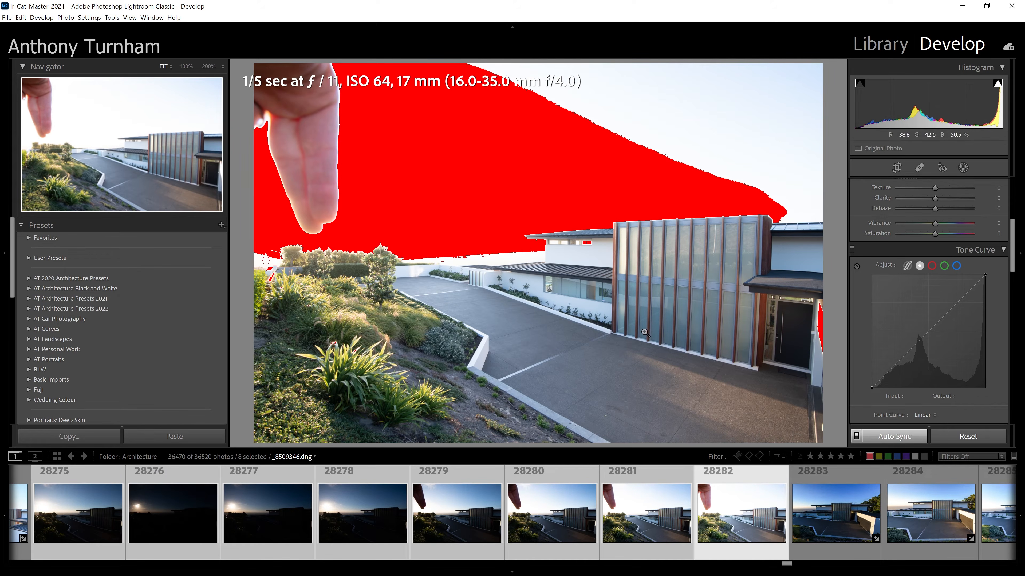
pyautogui.press('j')
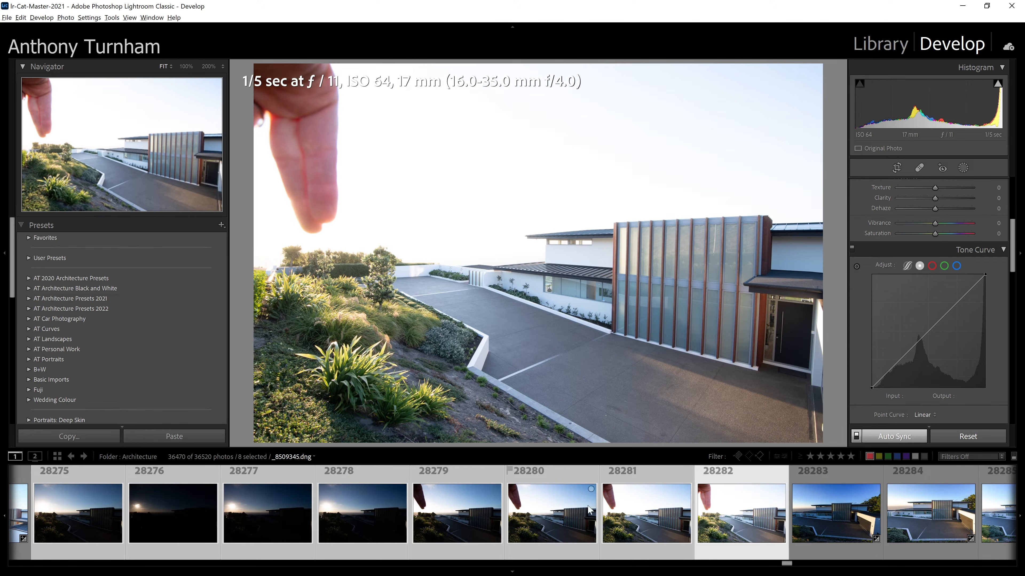
# Review the reset bracket by viewing photos 28279, 28278, 28282 and 28275, keeping all eight selected.
pyautogui.click(488, 521)
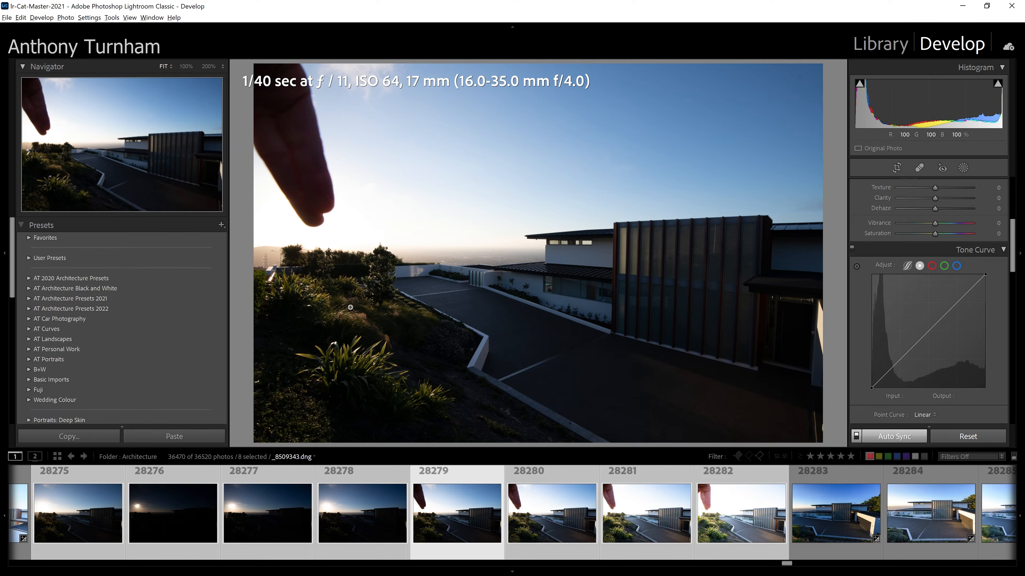
pyautogui.click(349, 522)
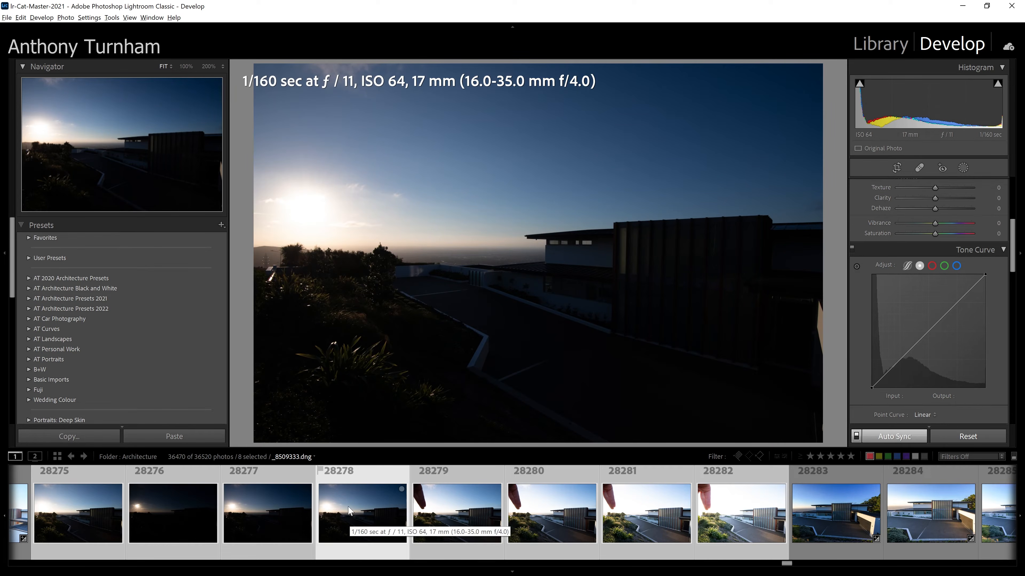
pyautogui.click(433, 523)
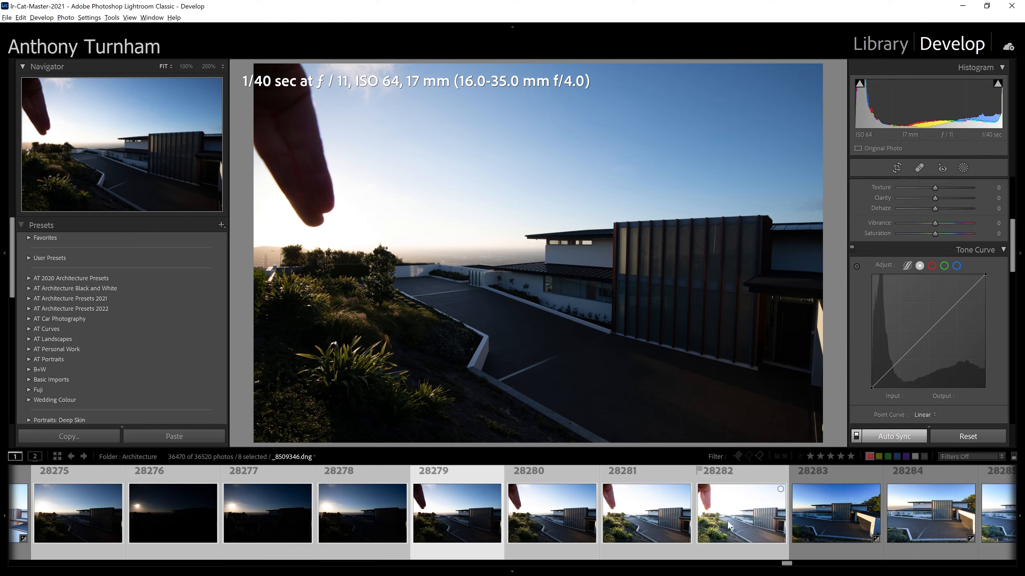
pyautogui.click(725, 530)
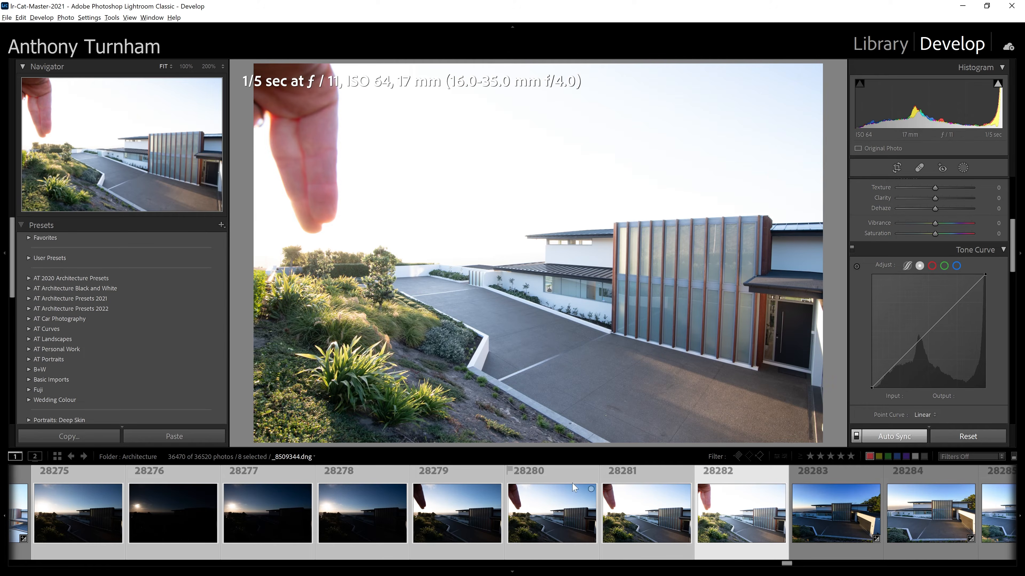
pyautogui.click(69, 512)
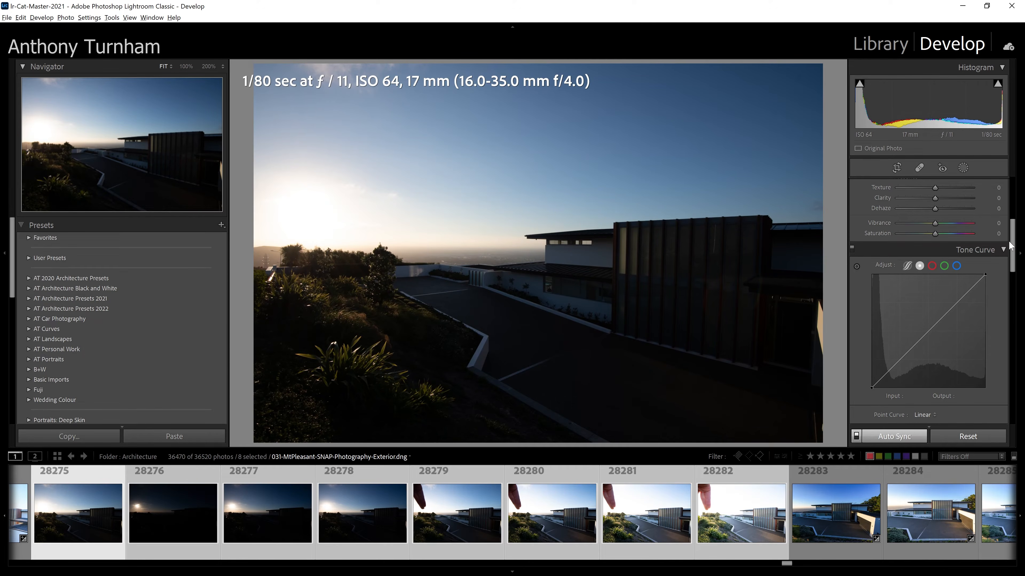
# Remove chromatic aberration and enable lens profile corrections for the eight exposures, toggling the profile off and on to compare.
pyautogui.moveTo(1015, 242); pyautogui.dragTo(1009, 350)
pyautogui.click(741, 510)
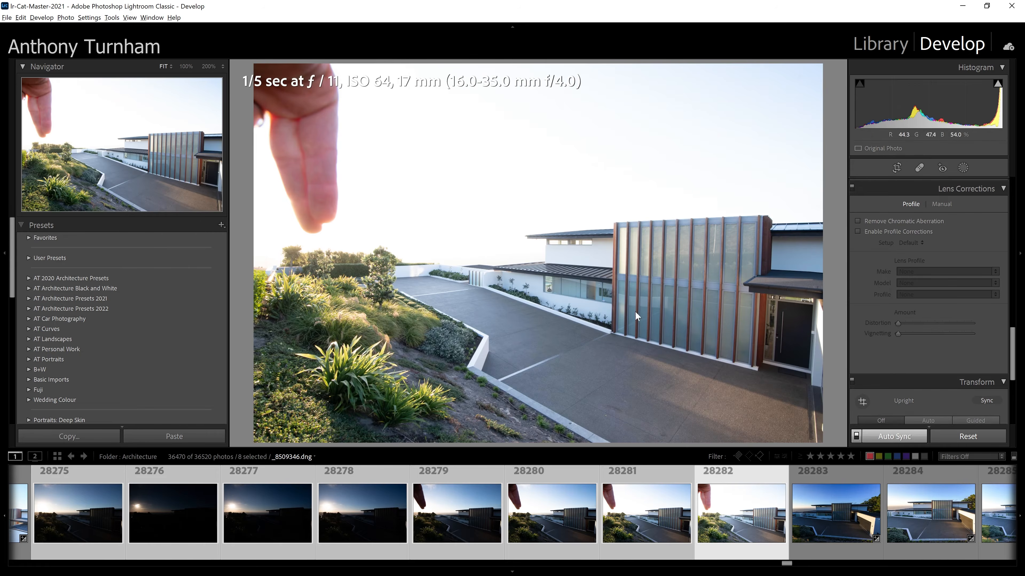
pyautogui.scroll(2, 985, 334)
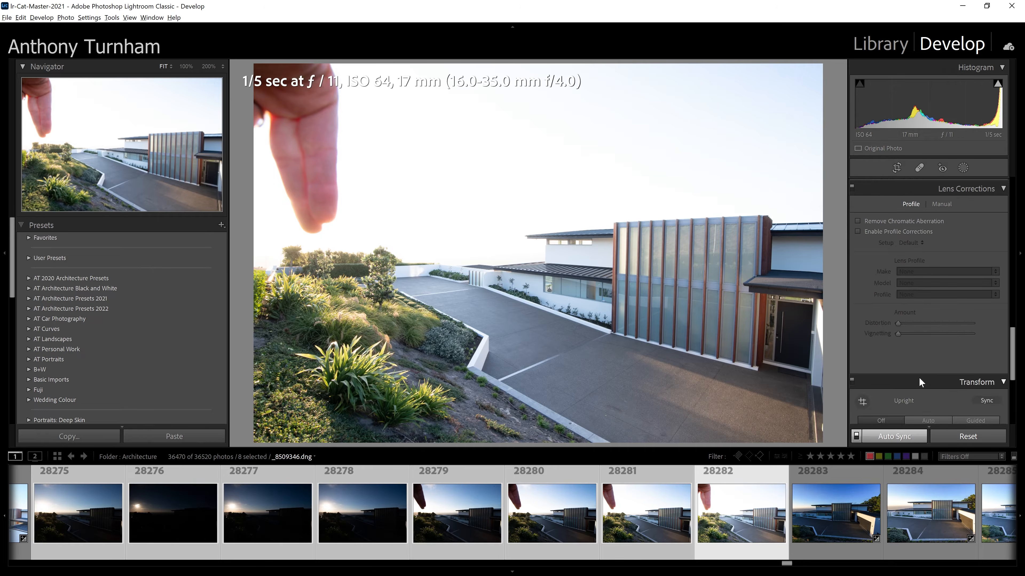
pyautogui.click(858, 286)
pyautogui.click(858, 296)
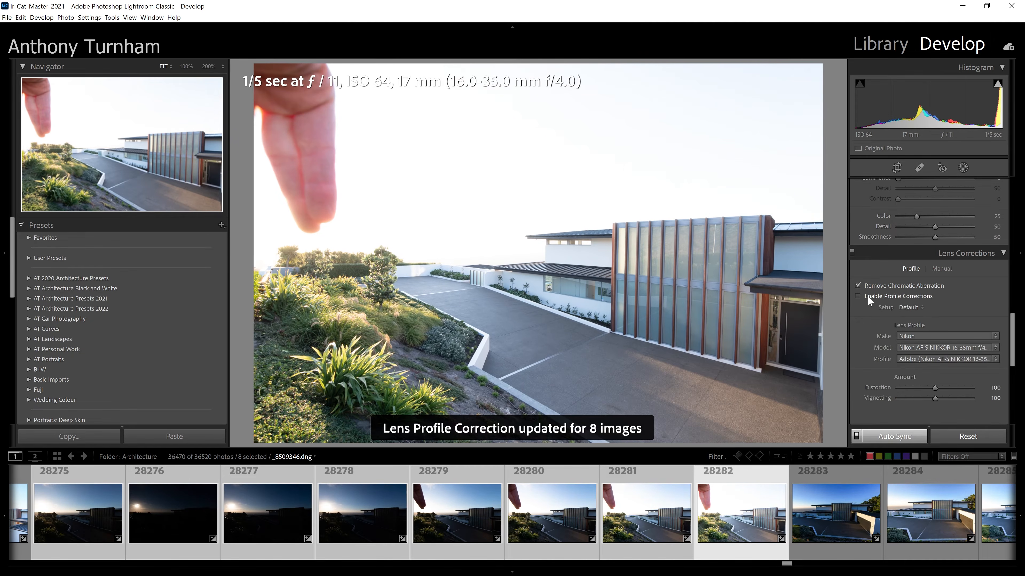
pyautogui.click(868, 296)
pyautogui.click(868, 296)
pyautogui.click(980, 253)
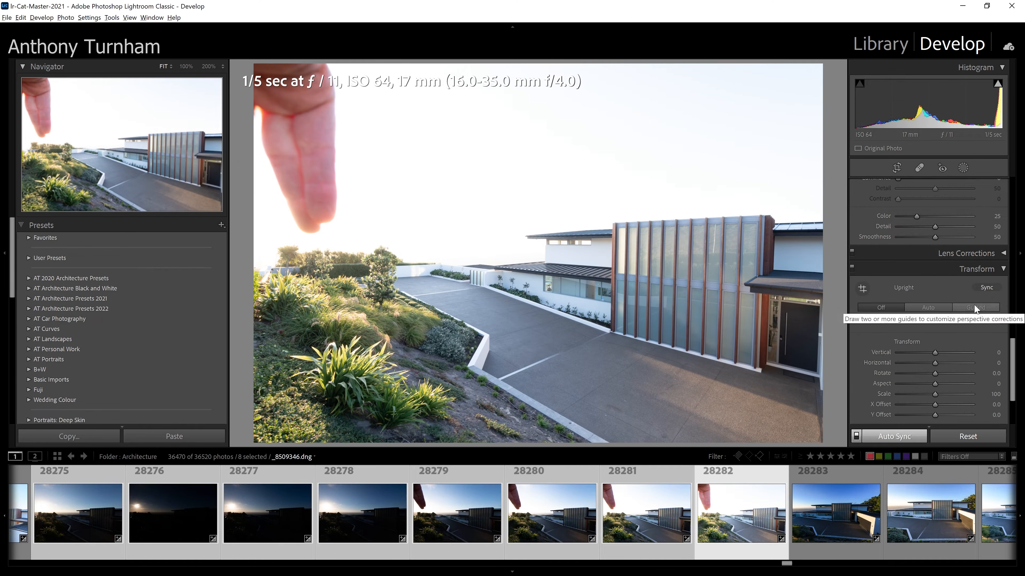
# Straighten the verticals of the eight exposures with Guided Upright, using guides along the glass facade's outer edge and near the photo's left edge.
pyautogui.scroll(-2, 975, 303)
pyautogui.click(976, 249)
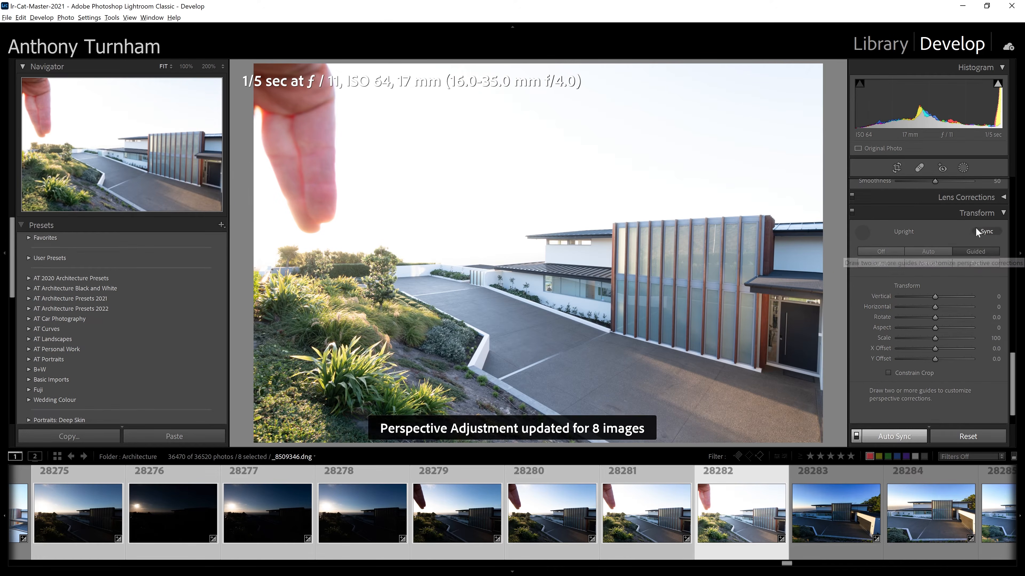
pyautogui.moveTo(763, 185); pyautogui.dragTo(755, 415)
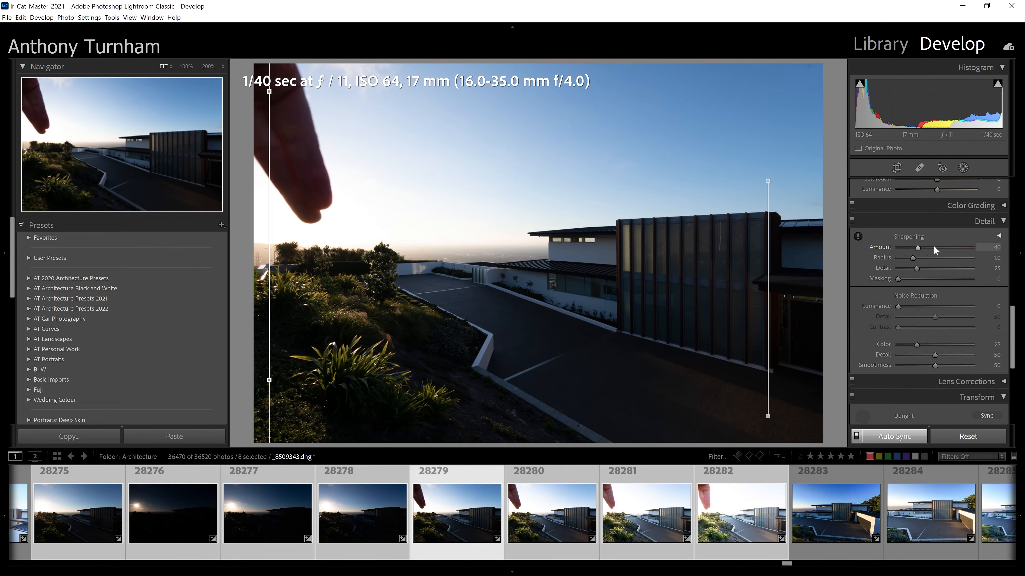
# Set the sharpening amount to 81 and the radius to 1.5 for the eight exposures.
pyautogui.moveTo(933, 247); pyautogui.dragTo(943, 248)
pyautogui.click(930, 259)
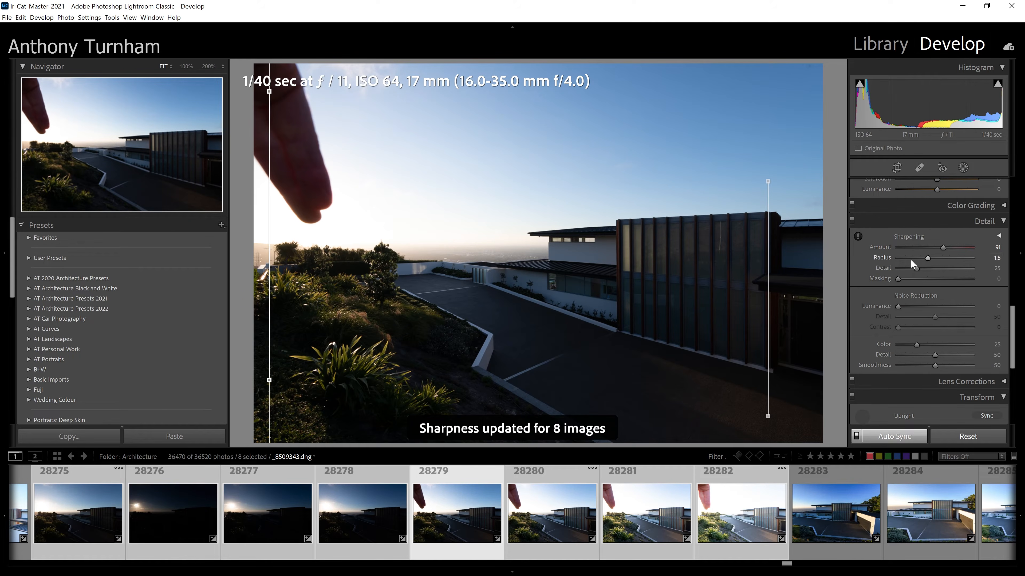
pyautogui.moveTo(943, 246); pyautogui.dragTo(938, 247)
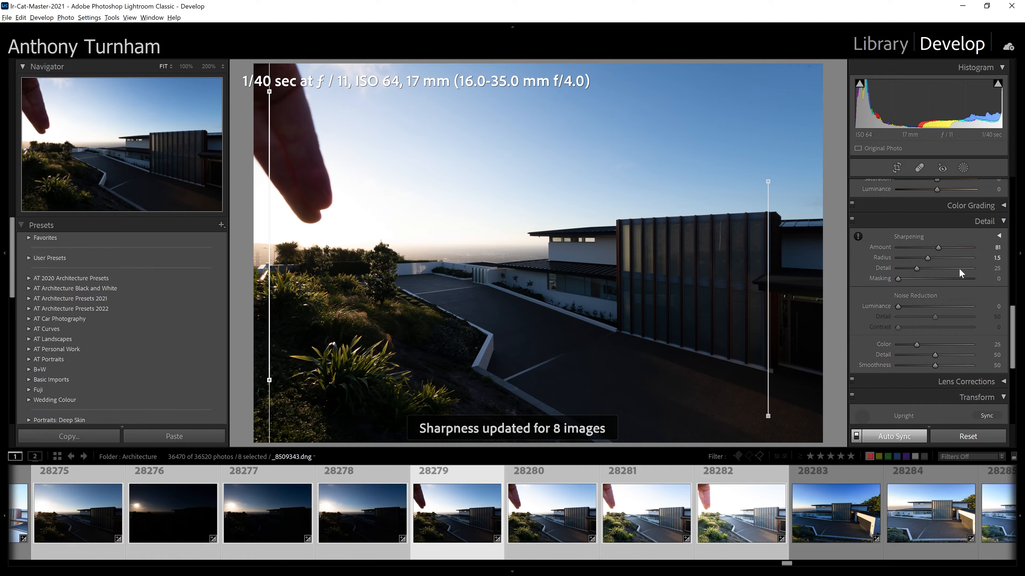
# Apply the Camera Flat profile to the eight selected exposures.
pyautogui.scroll(2, 964, 263)
pyautogui.scroll(8, 958, 270)
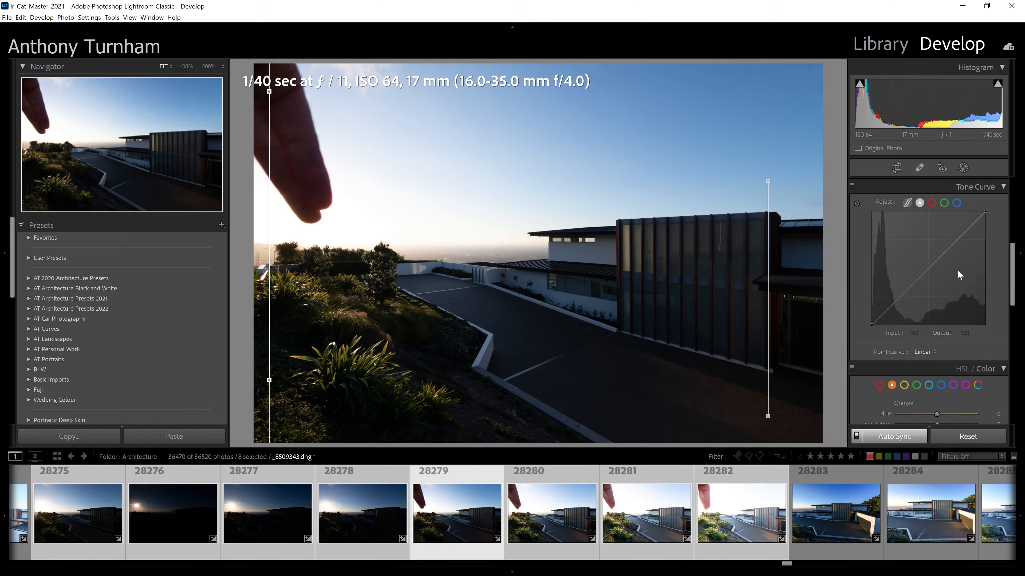
pyautogui.scroll(1, 958, 270)
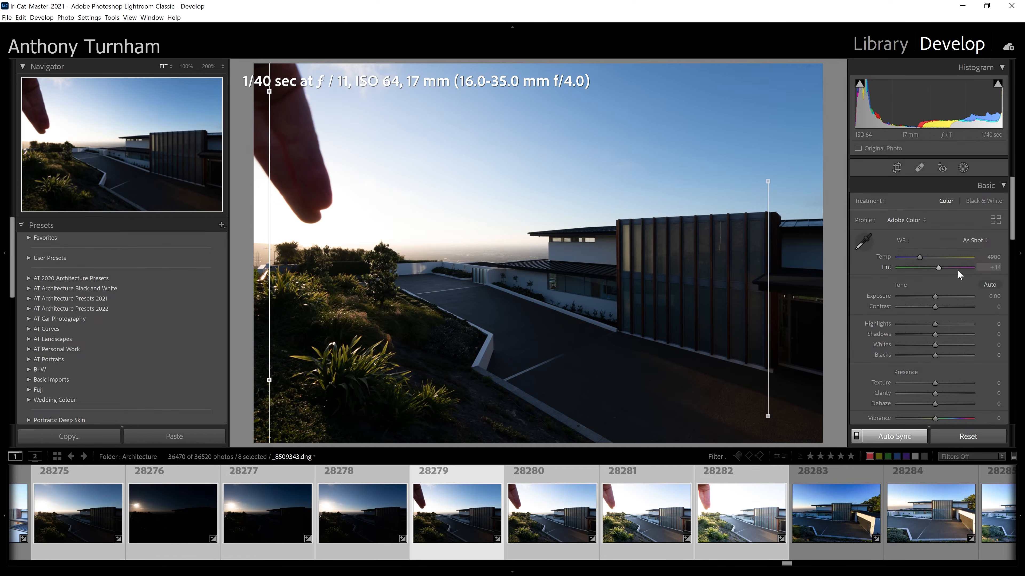
pyautogui.click(914, 223)
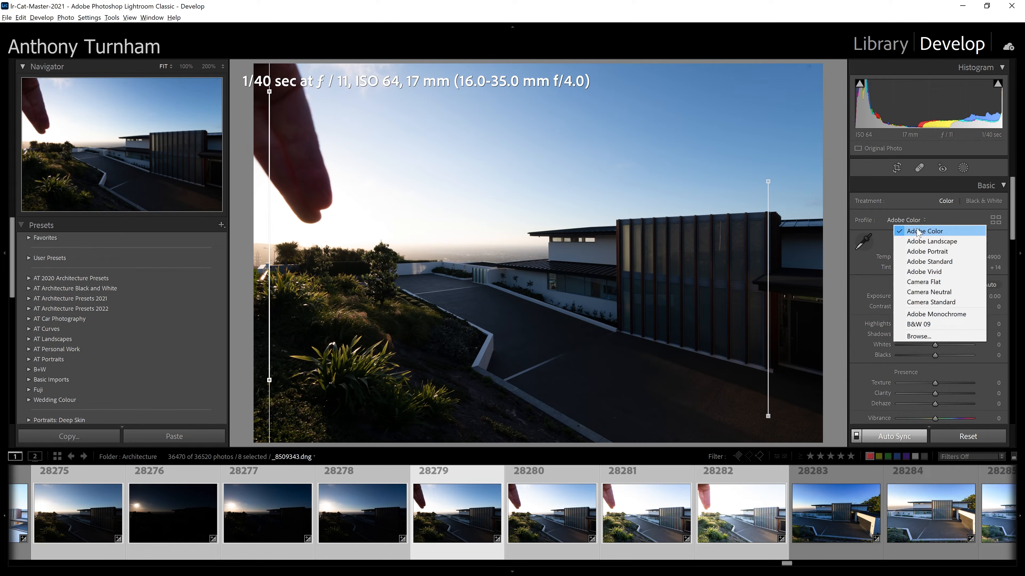
pyautogui.click(924, 282)
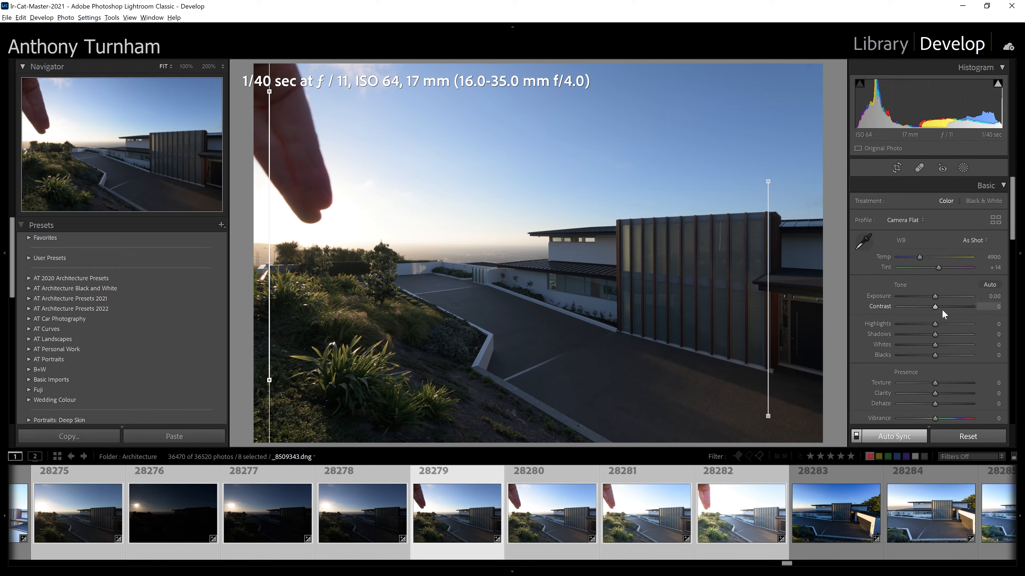
# Set highlights to -26, shadows to +30, whites to +35 and blacks to -27 for the eight exposures.
pyautogui.moveTo(935, 334); pyautogui.dragTo(912, 323)
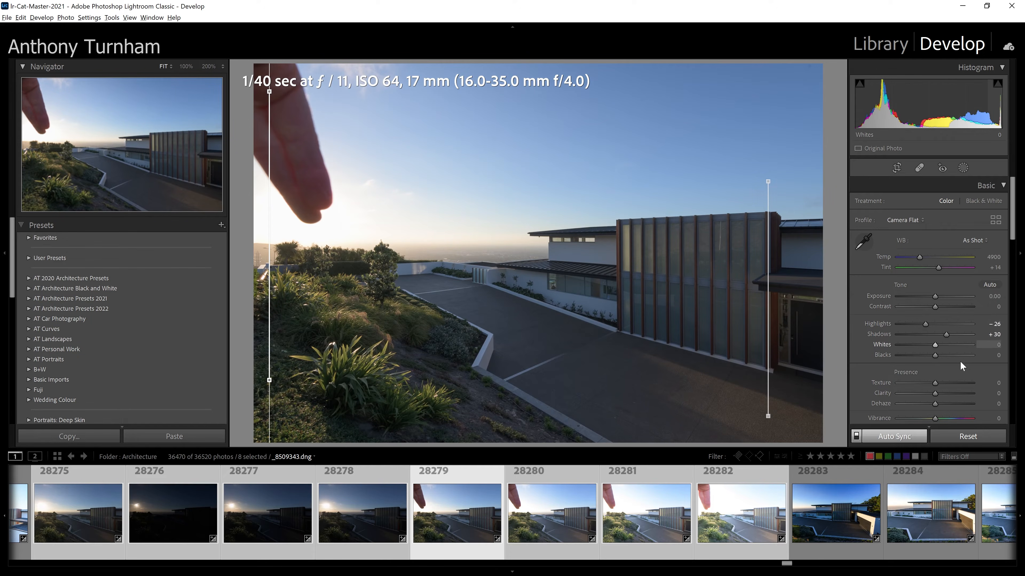
pyautogui.moveTo(935, 344); pyautogui.dragTo(948, 345)
pyautogui.moveTo(935, 355); pyautogui.dragTo(927, 357)
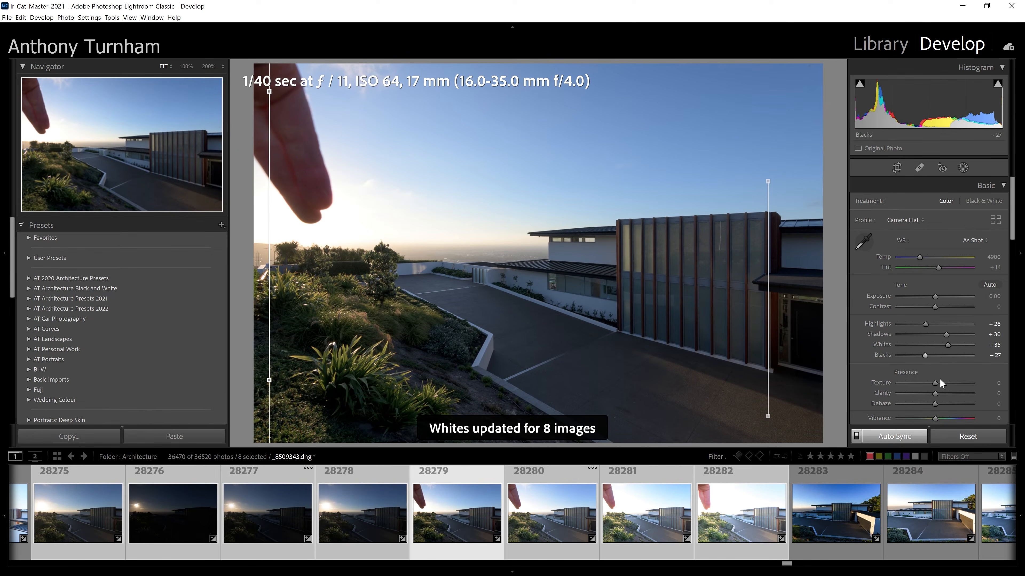
# Set clarity to +14, dehaze to +6, vibrance to +12 and saturation to +7 for the eight exposures.
pyautogui.moveTo(937, 392); pyautogui.dragTo(938, 406)
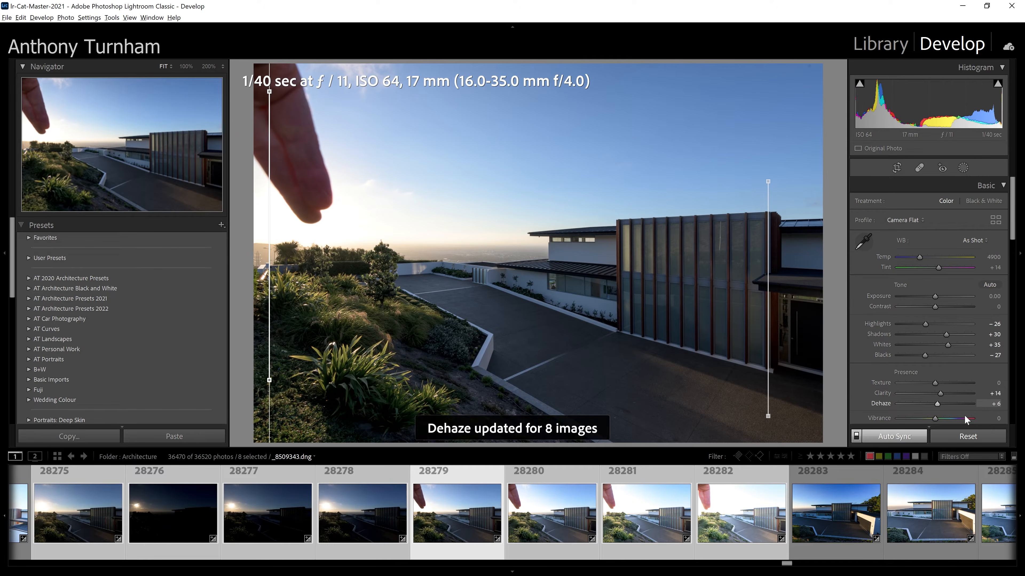
pyautogui.scroll(-3, 958, 406)
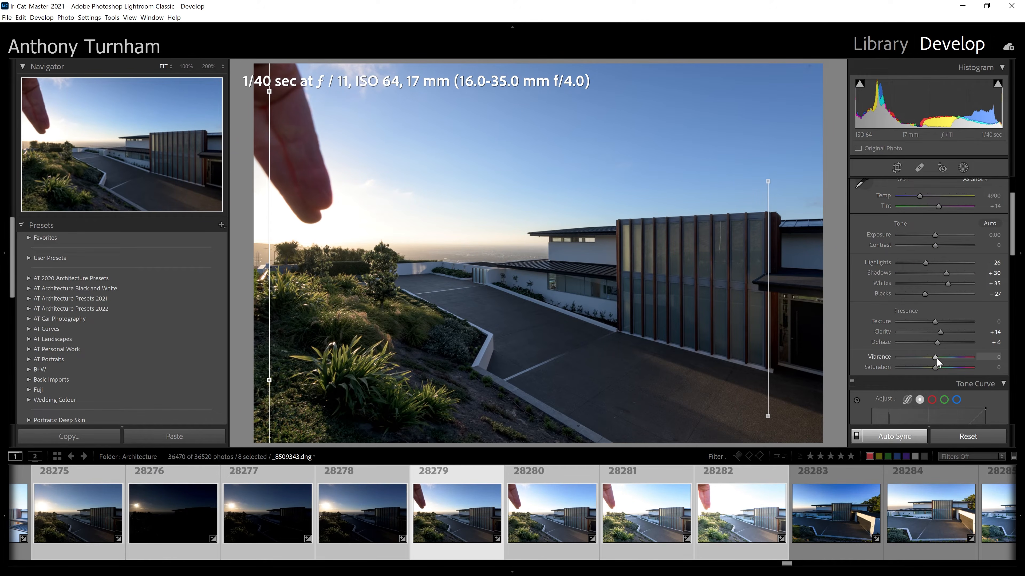
pyautogui.moveTo(938, 357); pyautogui.dragTo(937, 370)
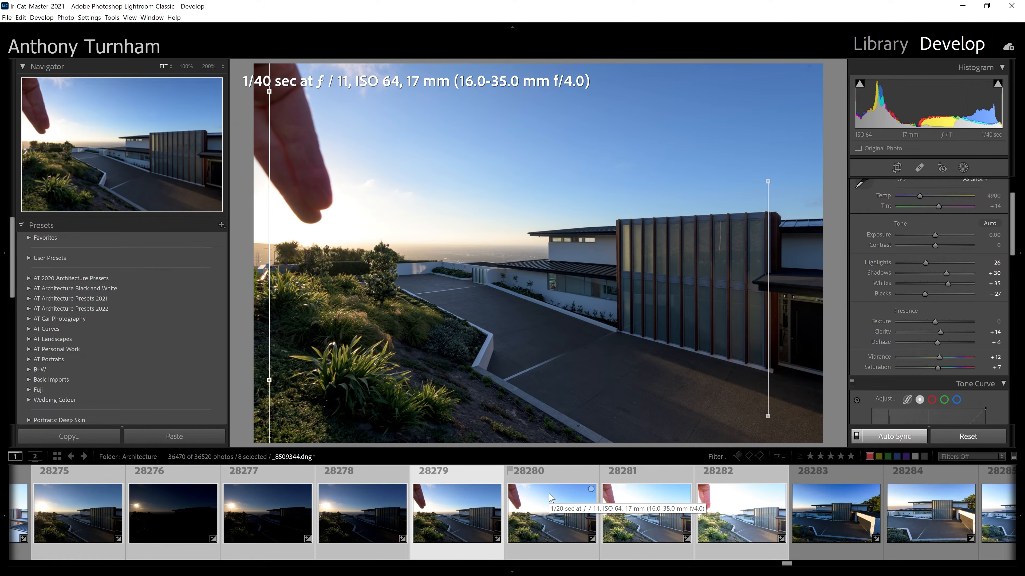
# Warm the white balance of the eight exposures to a temperature of 6137.
pyautogui.press('w')
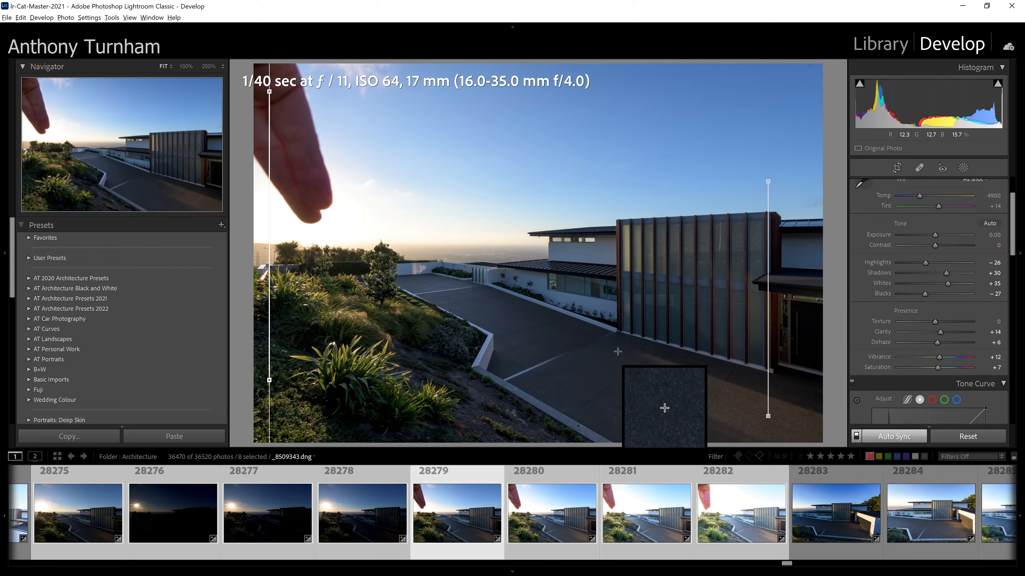
pyautogui.moveTo(920, 194)
pyautogui.mouseDown()
pyautogui.moveTo(943, 196)
pyautogui.moveTo(932, 197)
pyautogui.moveTo(937, 213)
pyautogui.moveTo(929, 196)
pyautogui.mouseUp()
pyautogui.press('w')
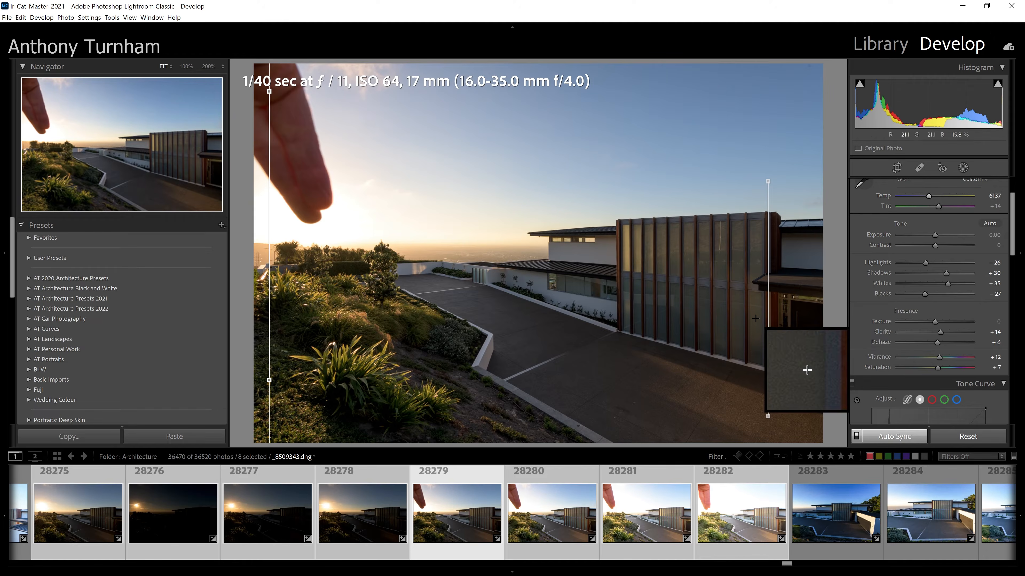
# Compare the eight exposures in an enlarged Survey view and narrow the selection to the four hand-free photos, 28275 to 28278.
pyautogui.press('n')
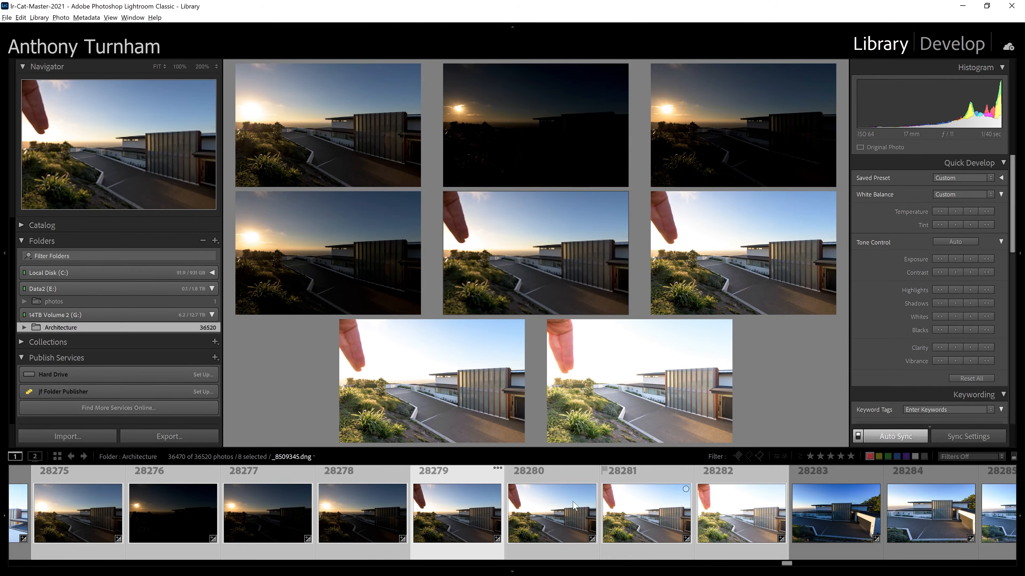
pyautogui.click(6, 227)
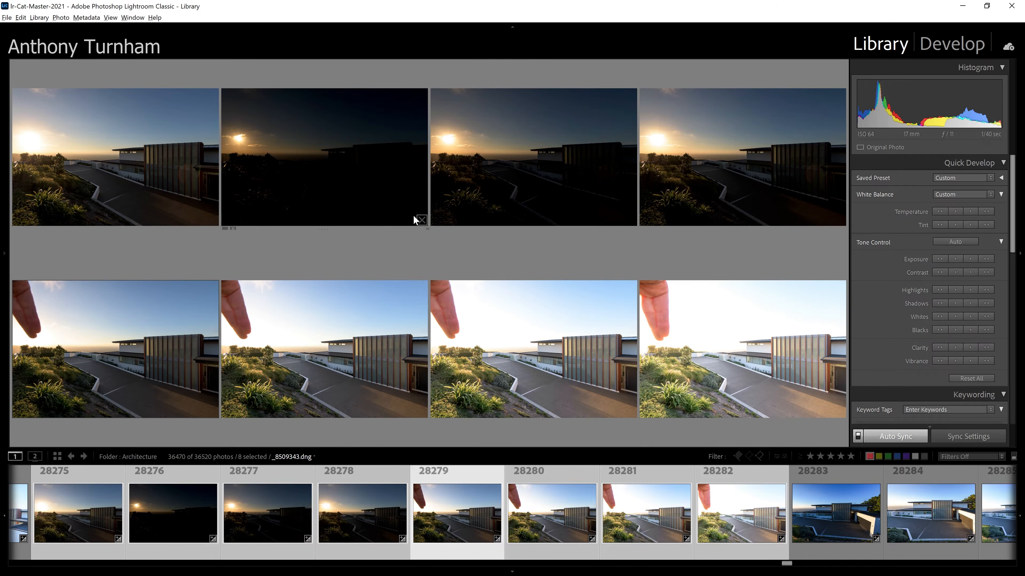
pyautogui.click(230, 26)
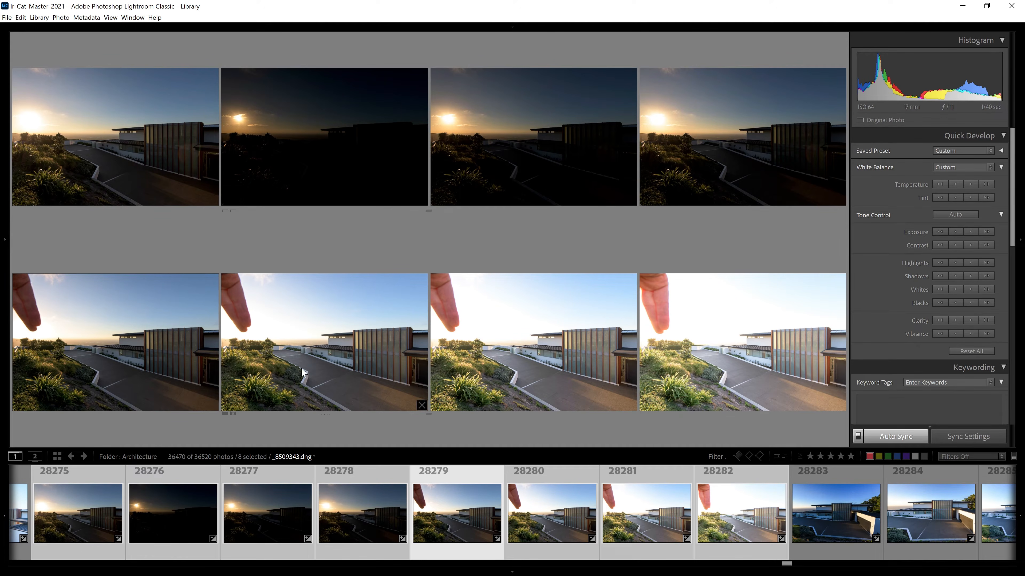
pyautogui.press('Up')
pyautogui.keyDown('shift'); pyautogui.click(355, 530); pyautogui.keyUp('shift')
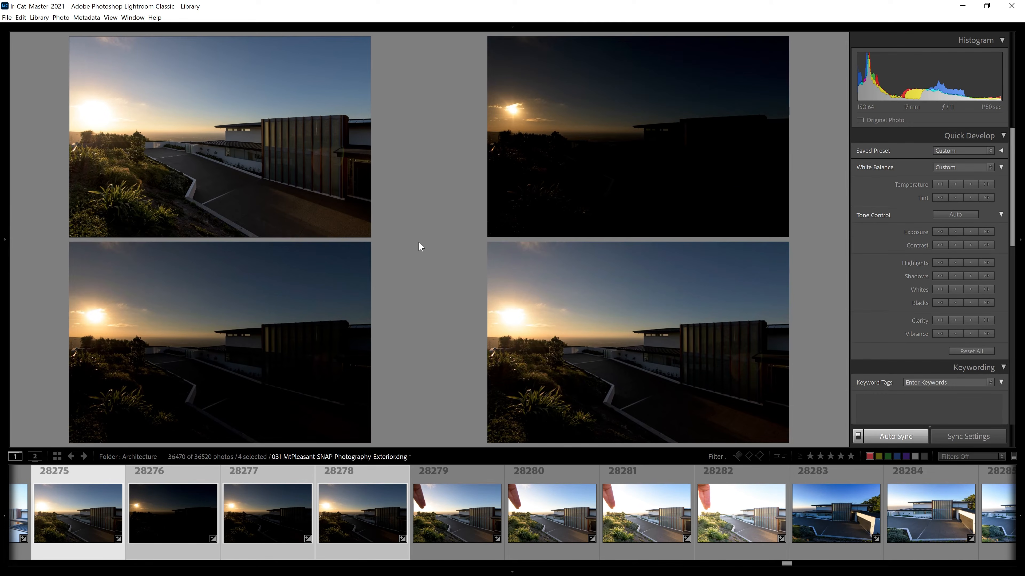
# Inspect the sun close up in the 1/1250 sec exposure and compare that photo with the brighter 1/80 sec one.
pyautogui.doubleClick(514, 104)
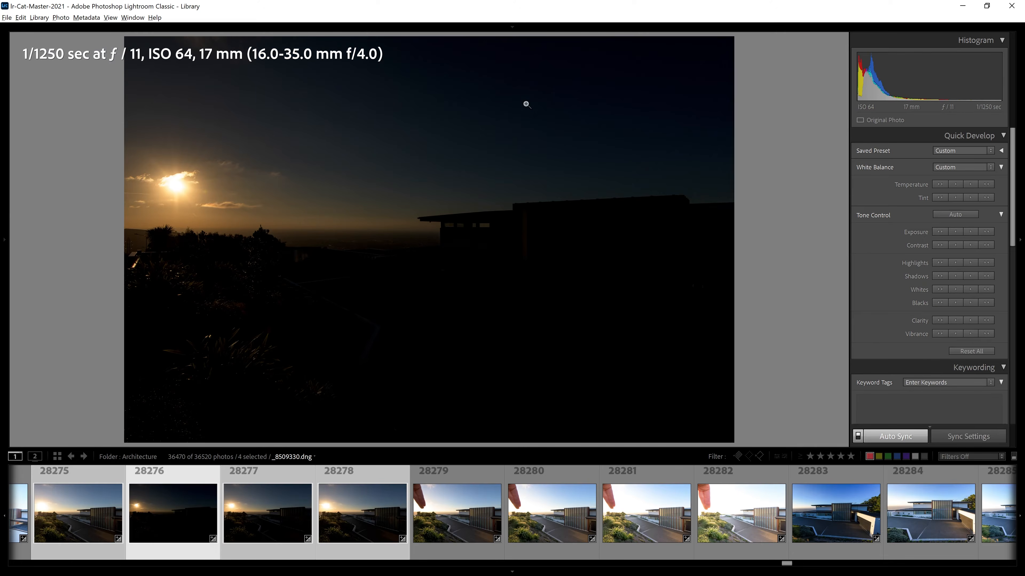
pyautogui.click(164, 187)
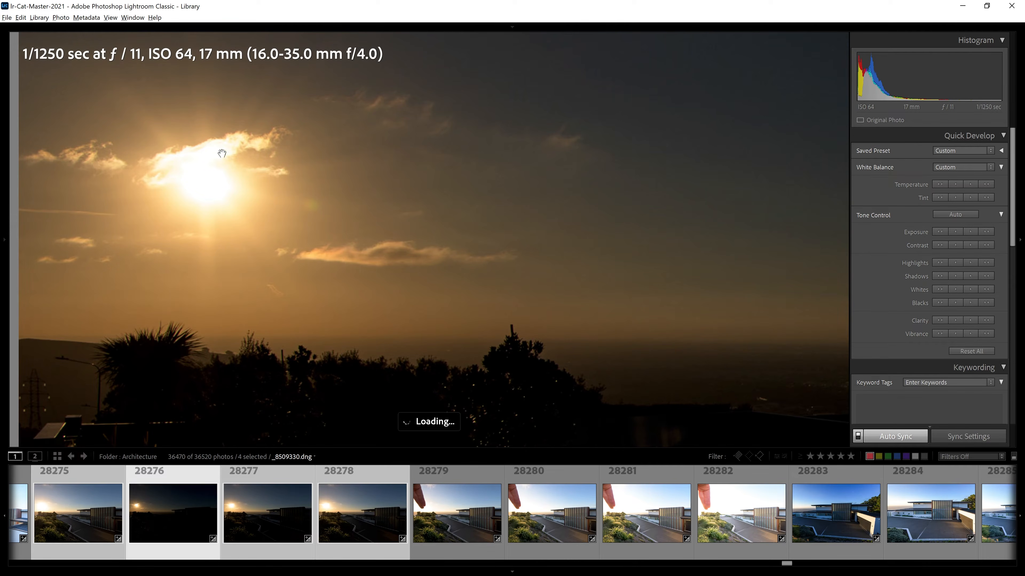
pyautogui.click(391, 229)
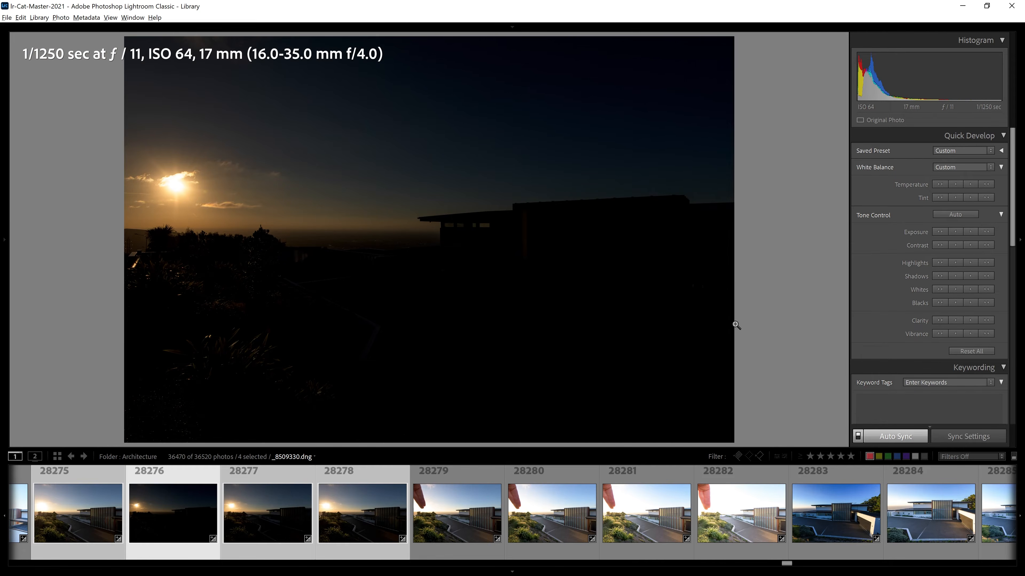
pyautogui.click(339, 508)
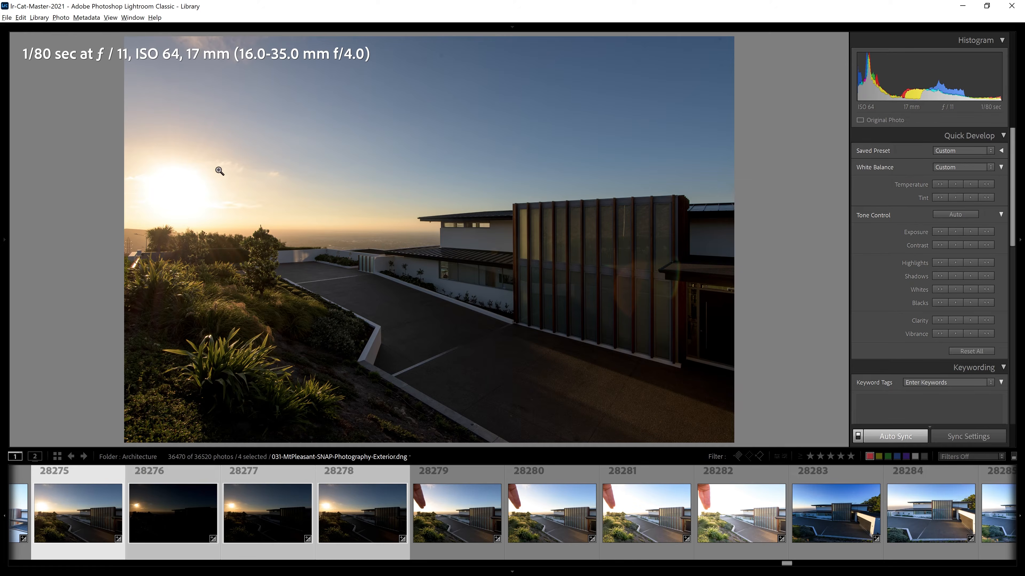
pyautogui.click(187, 524)
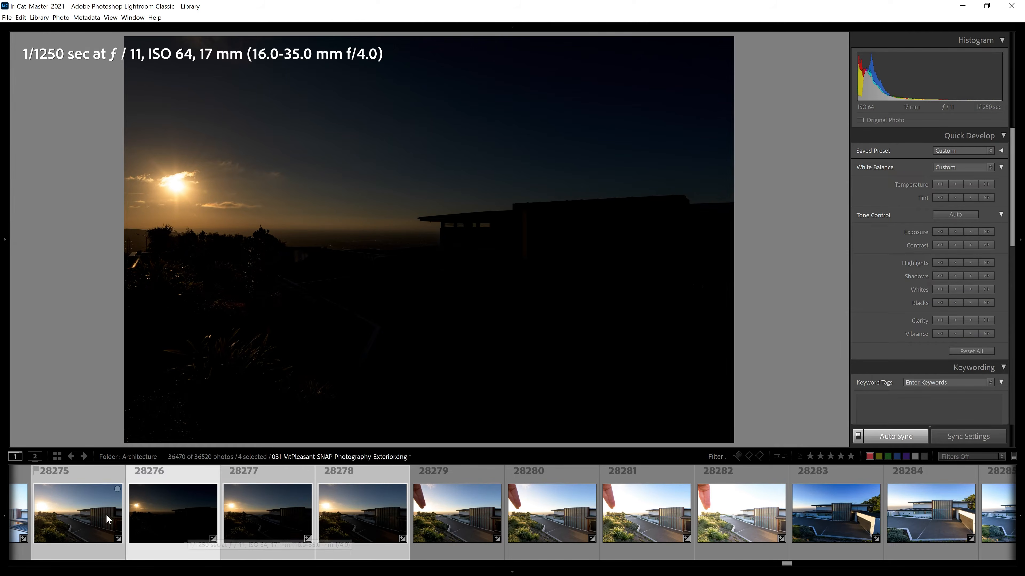
pyautogui.click(332, 532)
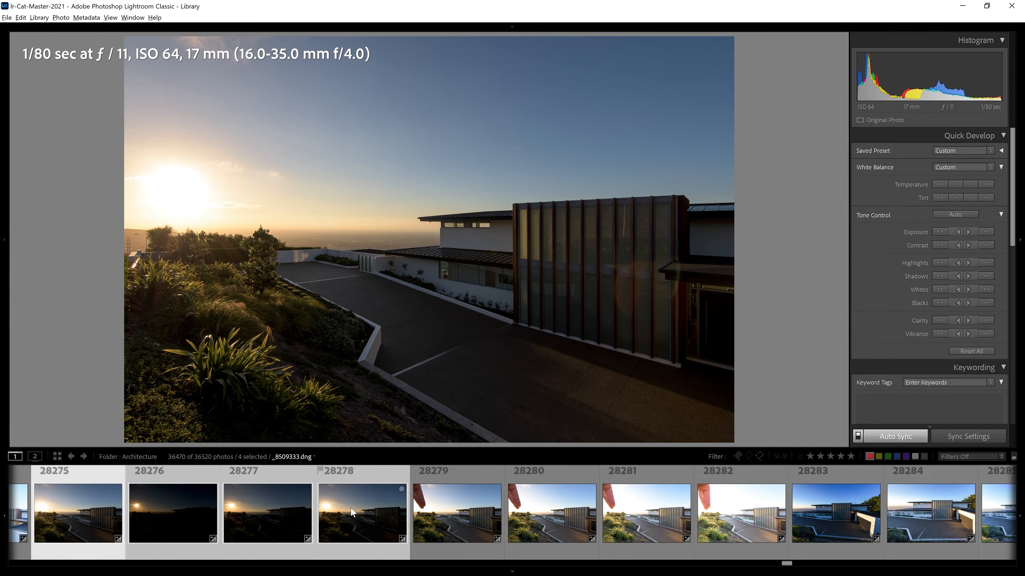
# Merge the four hand-free exposures to HDR without Auto Align, with deghosting set to None and Create Stack on.
pyautogui.rightClick(362, 517)
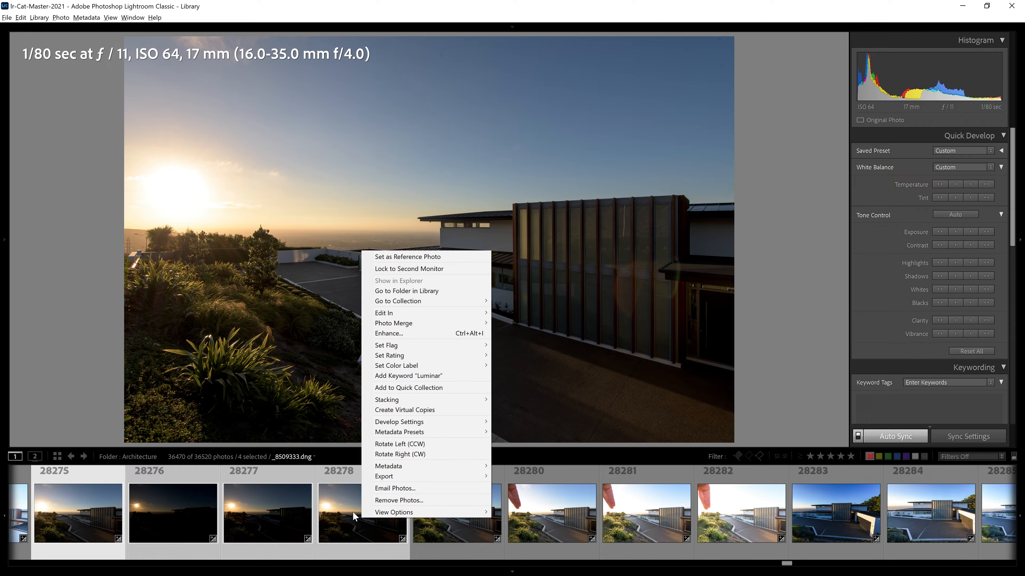
pyautogui.moveTo(438, 323)
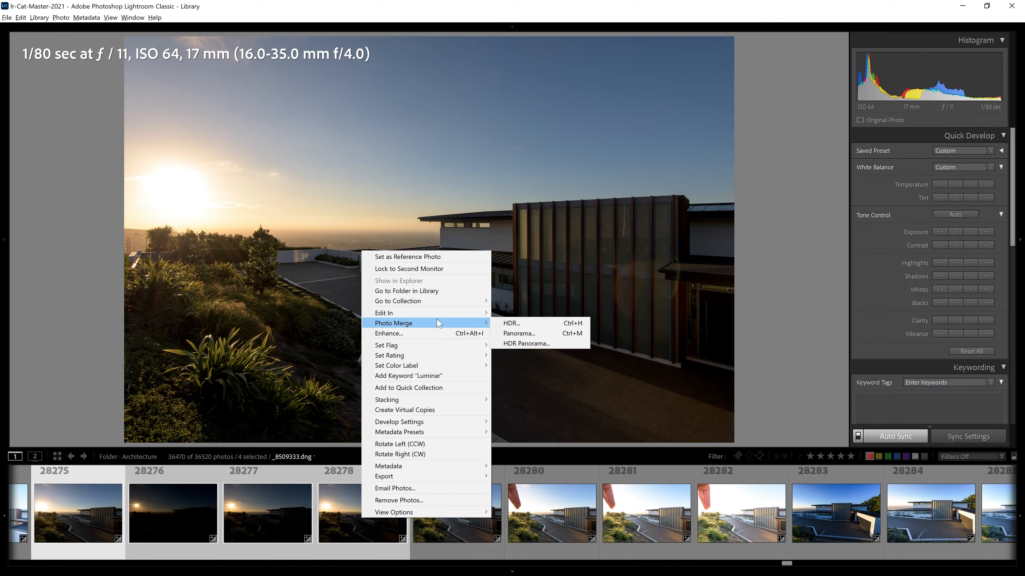
pyautogui.click(511, 323)
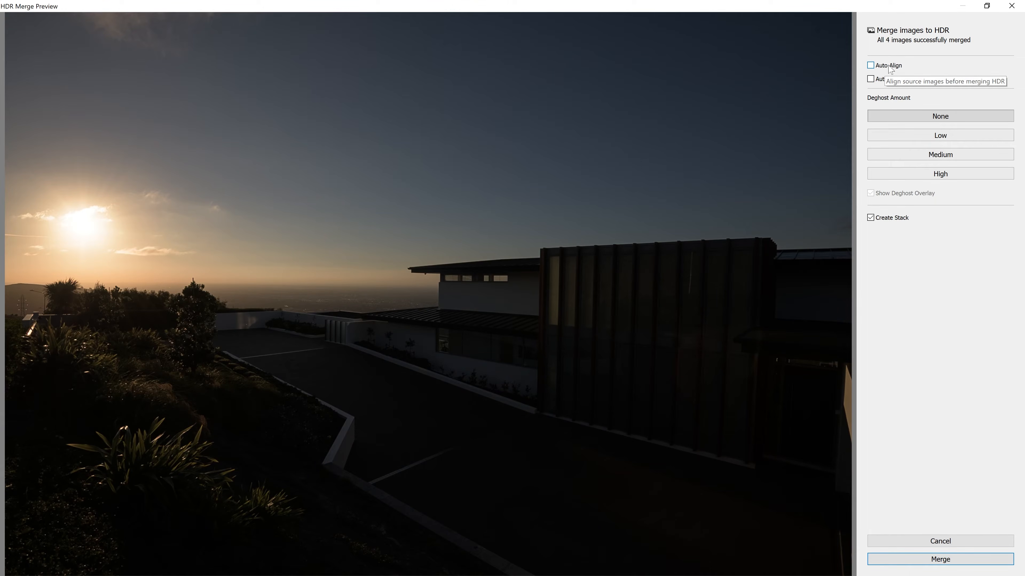
pyautogui.click(912, 560)
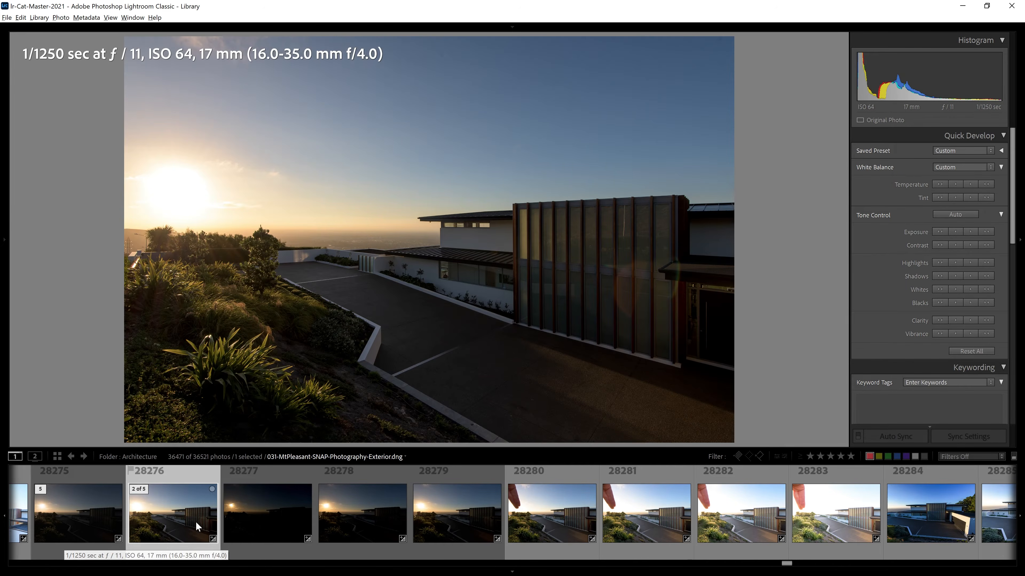
# Synchronize all develop settings except masking from the 1/80 sec exposure to the merged HDR photo, with Auto Sync turned off.
pyautogui.click(196, 524)
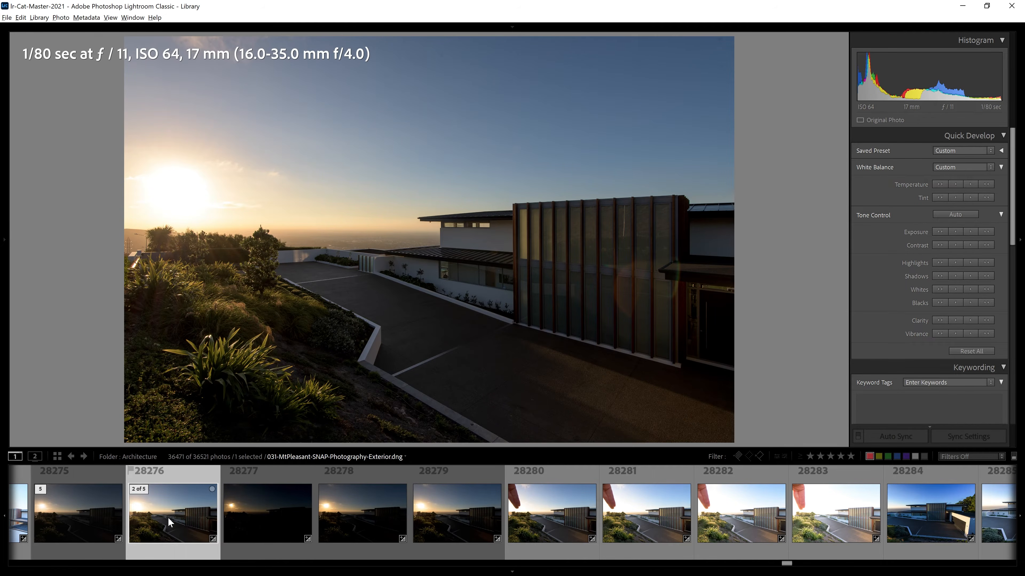
pyautogui.keyDown('ctrl'); pyautogui.click(67, 516); pyautogui.keyUp('ctrl')
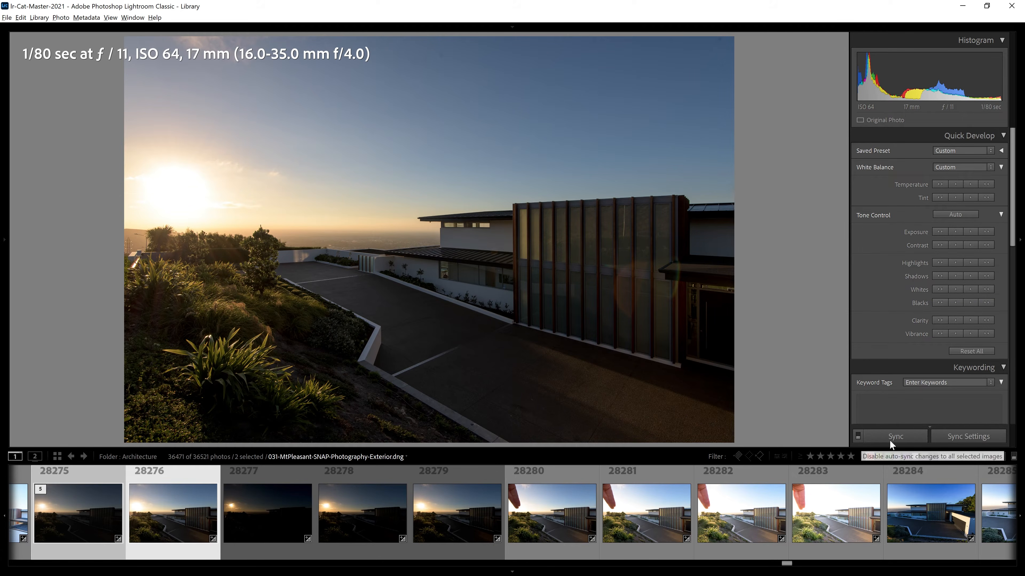
pyautogui.click(975, 436)
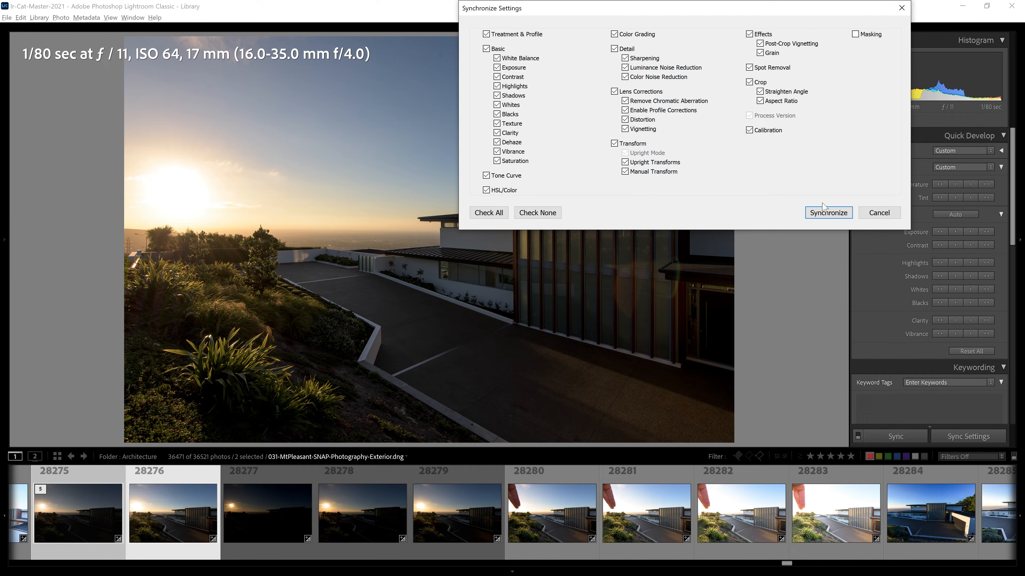
pyautogui.click(826, 213)
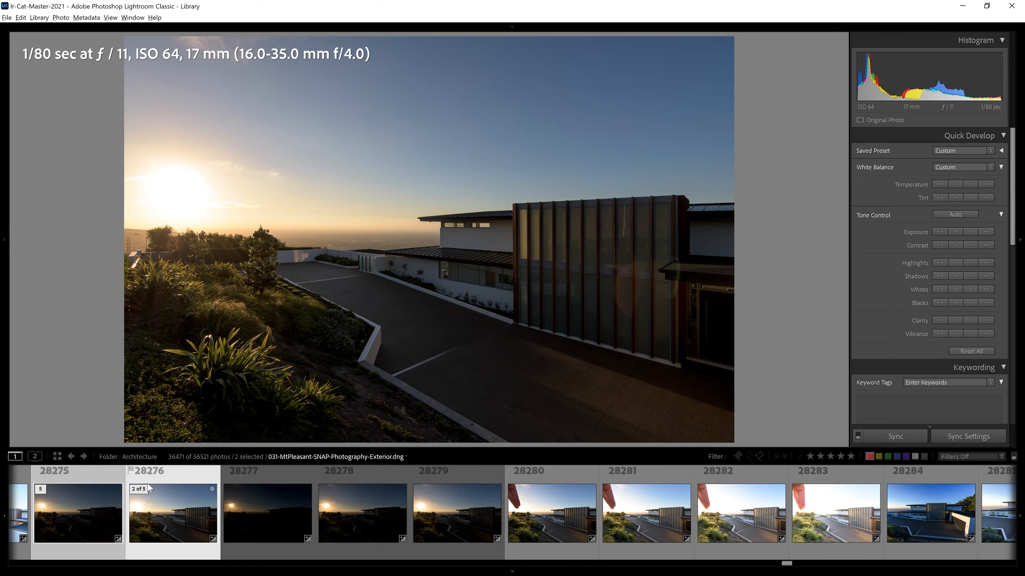
# Develop the merged HDR photo with exposure +2.30, contrast +10, highlights -47, shadows +50 and whites +15.
pyautogui.click(75, 524)
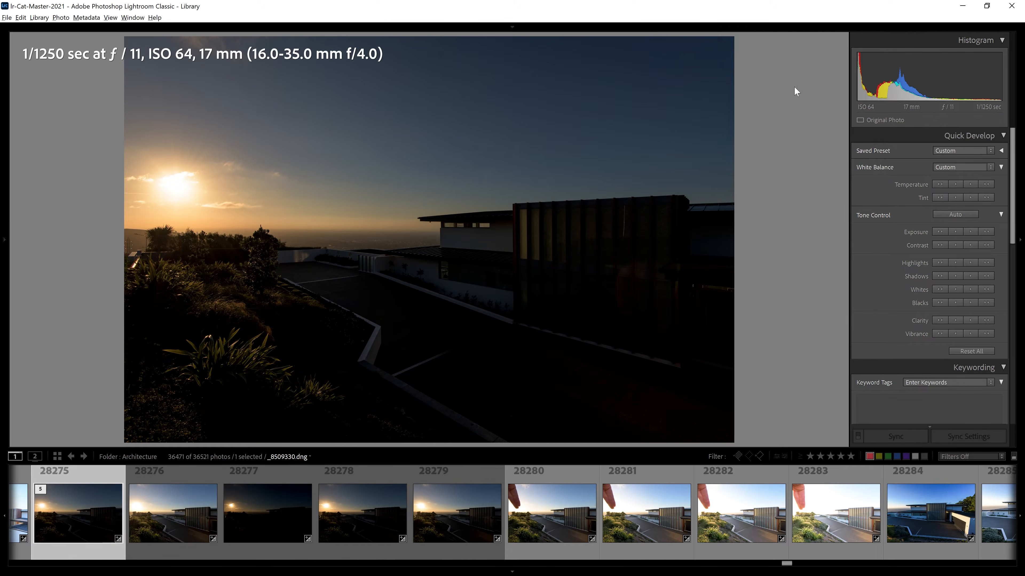
pyautogui.moveTo(819, 27)
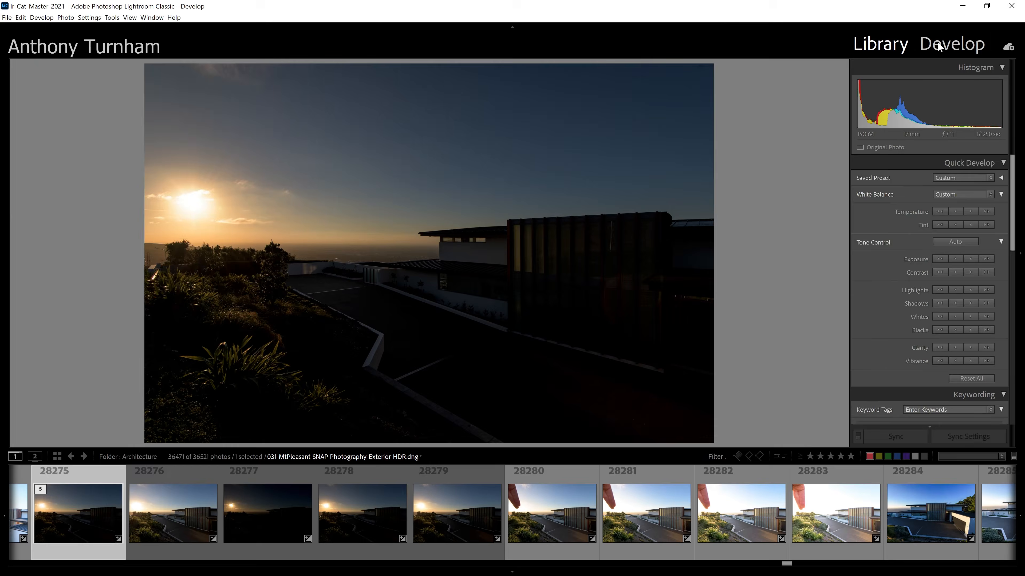
pyautogui.click(938, 42)
pyautogui.moveTo(887, 236); pyautogui.dragTo(943, 234)
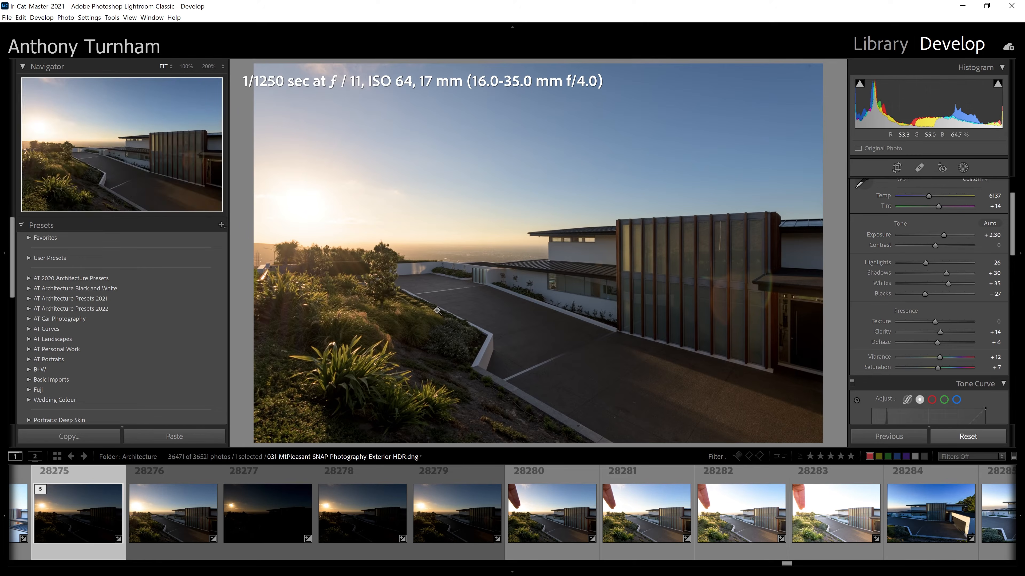
pyautogui.moveTo(926, 263); pyautogui.dragTo(937, 282)
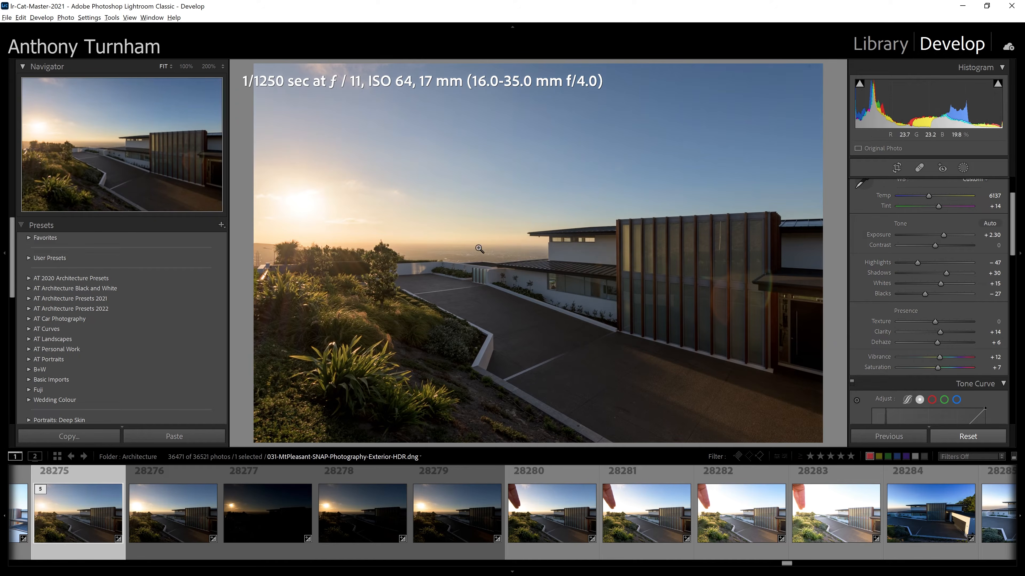
pyautogui.moveTo(935, 246); pyautogui.dragTo(951, 273)
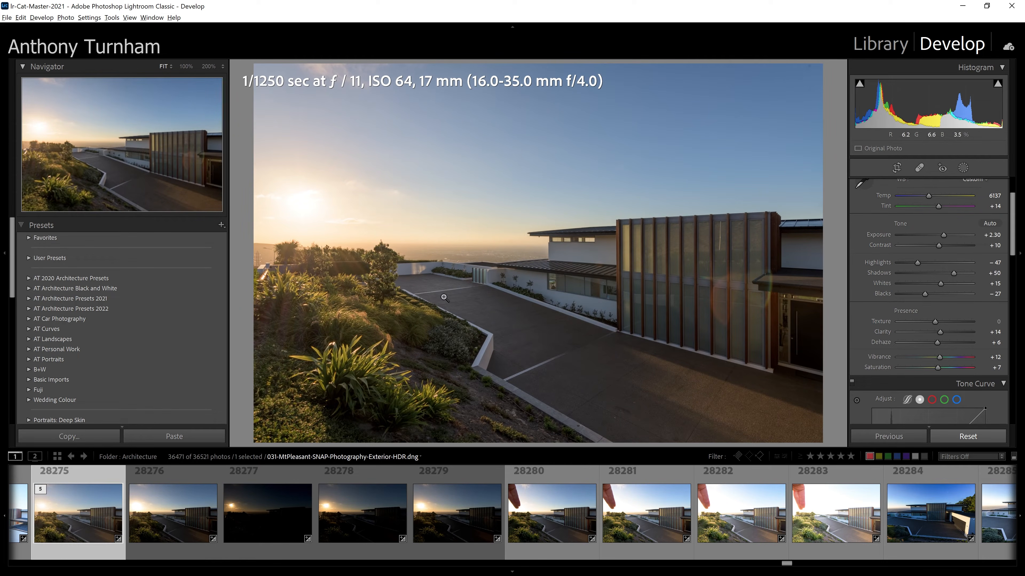
# Darken the merged hand-free photo's upper sky with a linear gradient mask running from the top edge to the roofline, lowering its exposure.
pyautogui.click(637, 518)
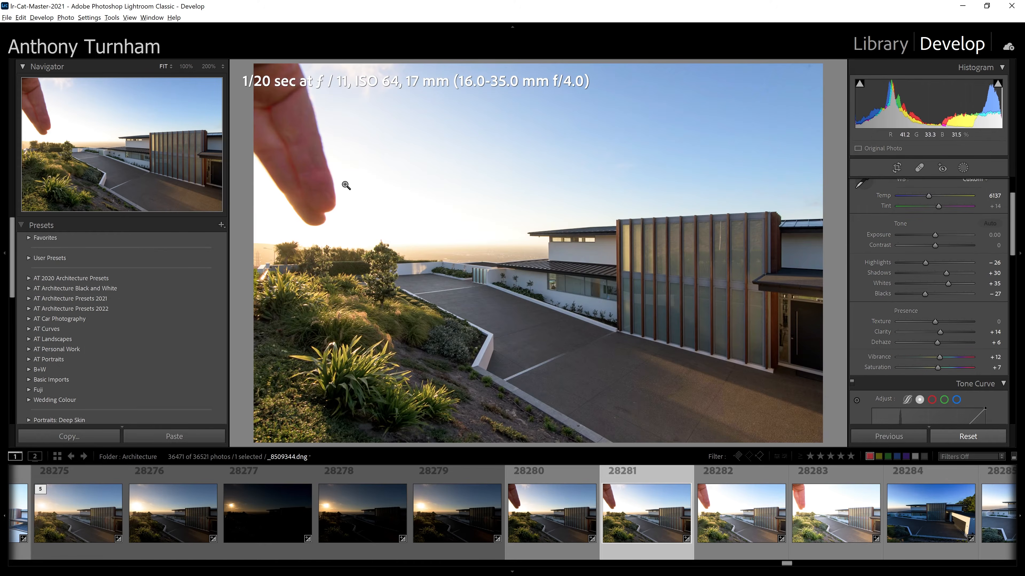
pyautogui.click(89, 517)
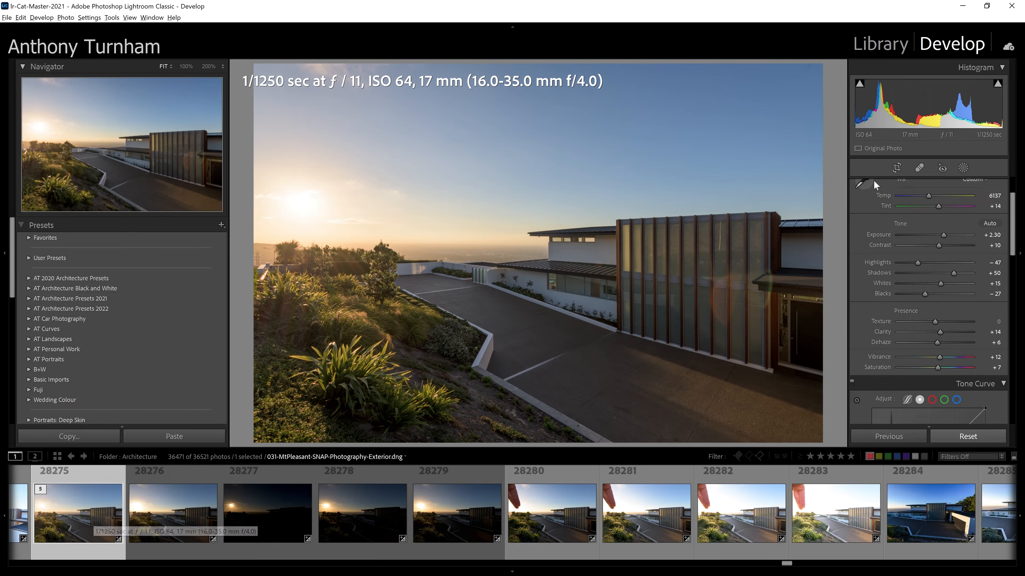
pyautogui.click(963, 167)
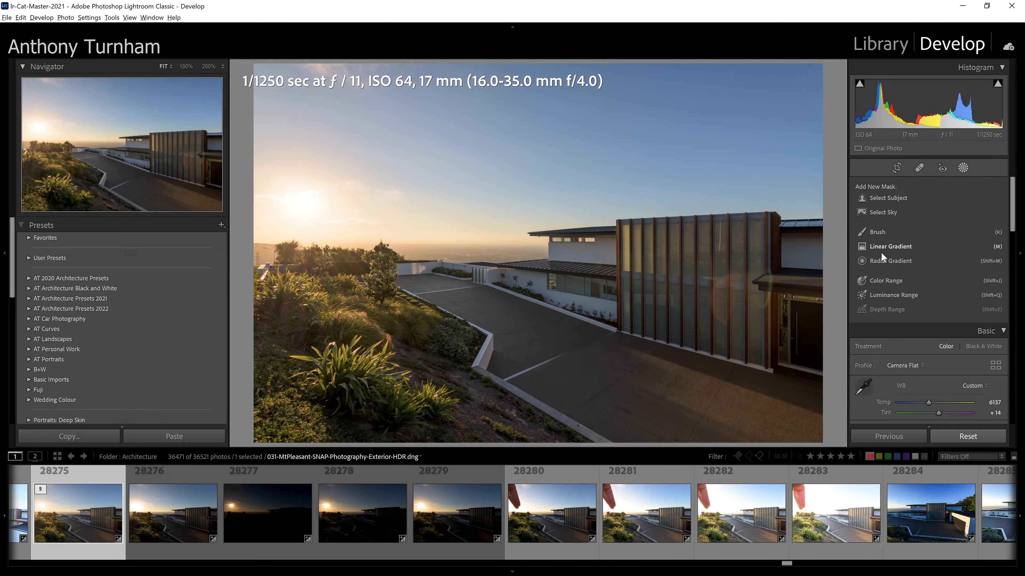
pyautogui.click(892, 252)
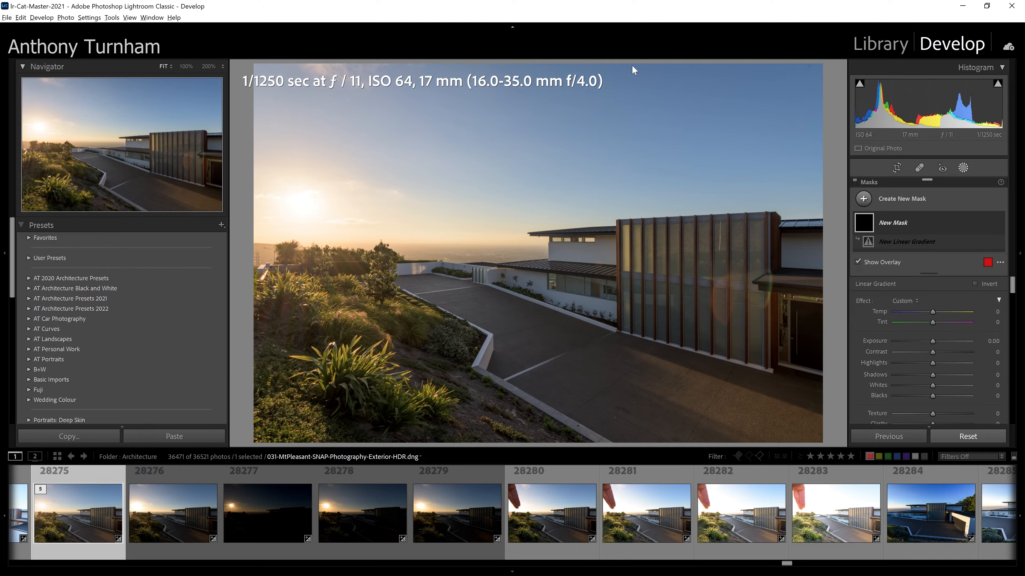
pyautogui.moveTo(623, 65); pyautogui.dragTo(627, 243)
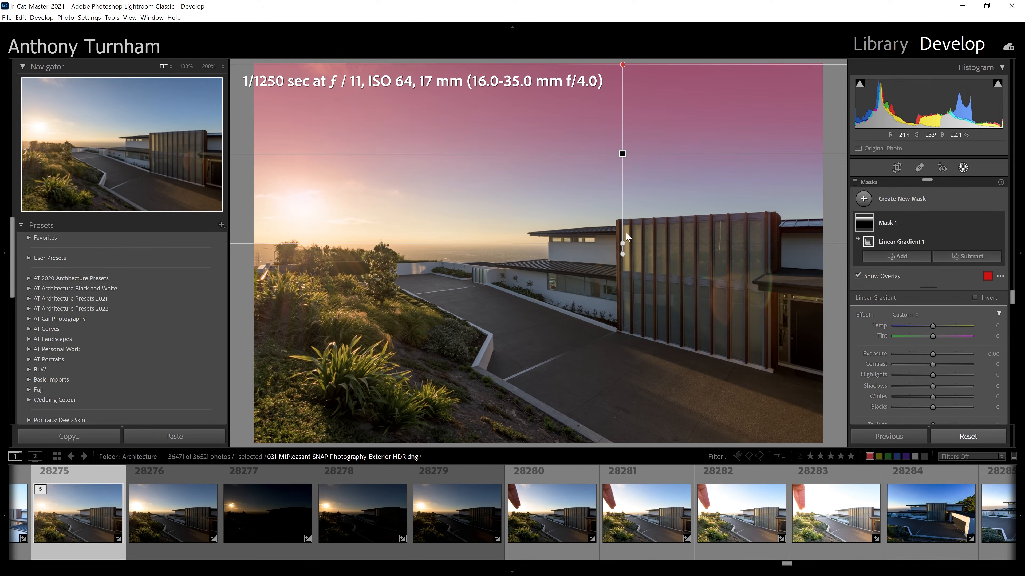
pyautogui.press('o')
pyautogui.moveTo(932, 353); pyautogui.dragTo(931, 374)
# Add a radial gradient mask around the sun with feather 80, exposure -0.39, highlights -10 and temp 21.
pyautogui.click(900, 198)
pyautogui.click(894, 283)
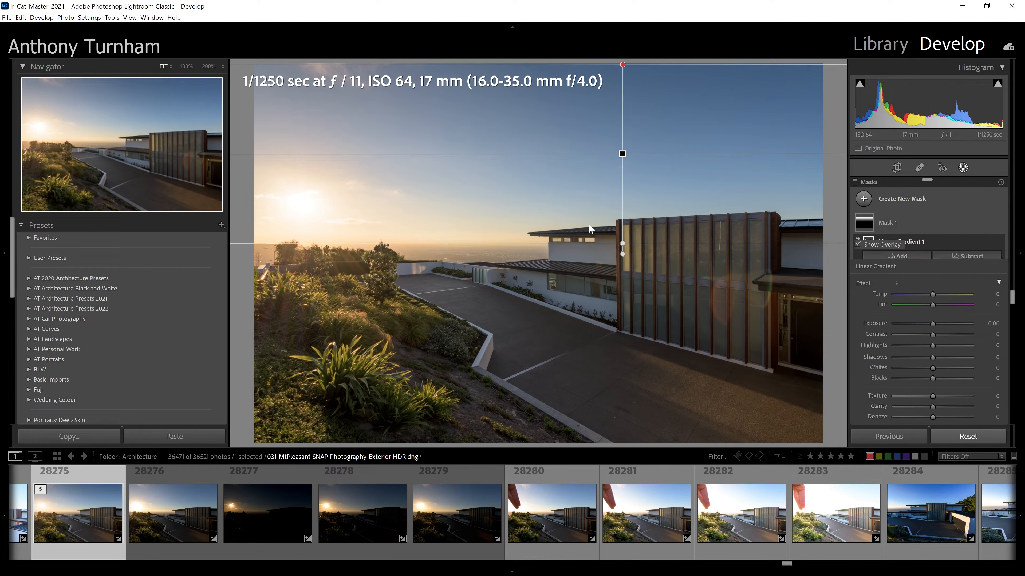
pyautogui.moveTo(305, 203); pyautogui.dragTo(542, 126)
pyautogui.moveTo(919, 338); pyautogui.dragTo(954, 337)
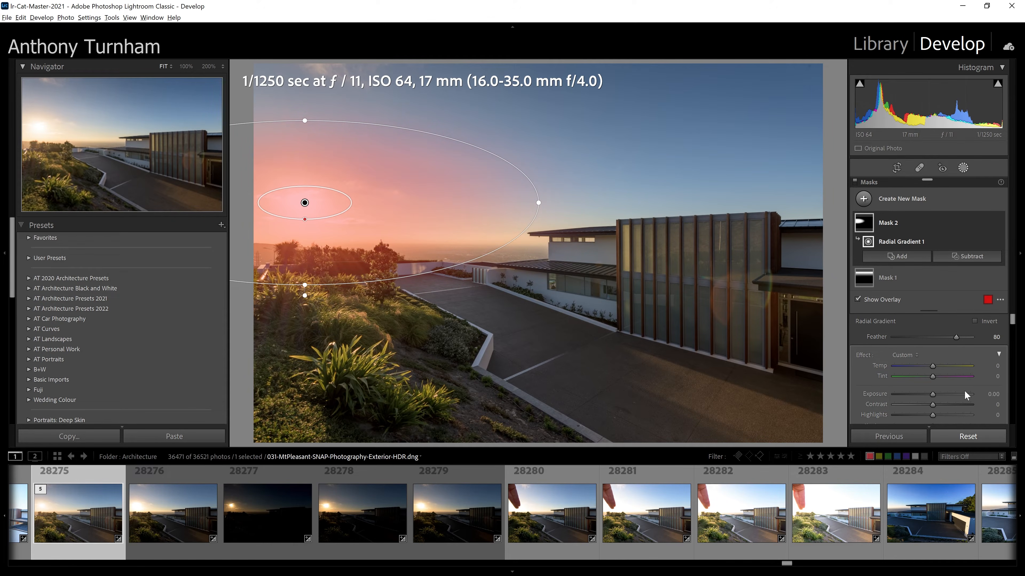
pyautogui.press('o')
pyautogui.moveTo(934, 392); pyautogui.dragTo(928, 413)
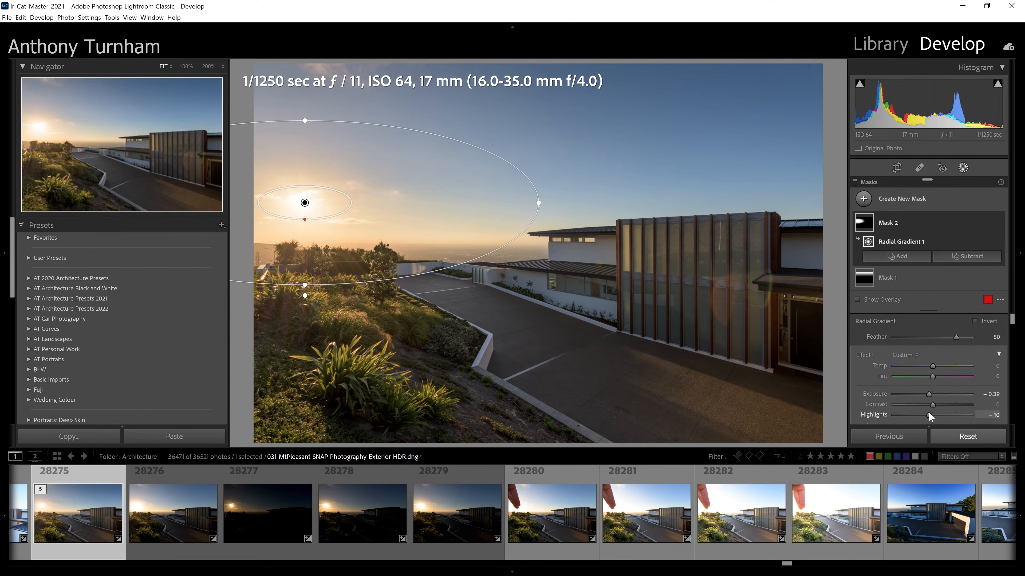
pyautogui.moveTo(932, 365)
pyautogui.mouseDown()
pyautogui.moveTo(951, 368)
pyautogui.moveTo(937, 366)
pyautogui.mouseUp()
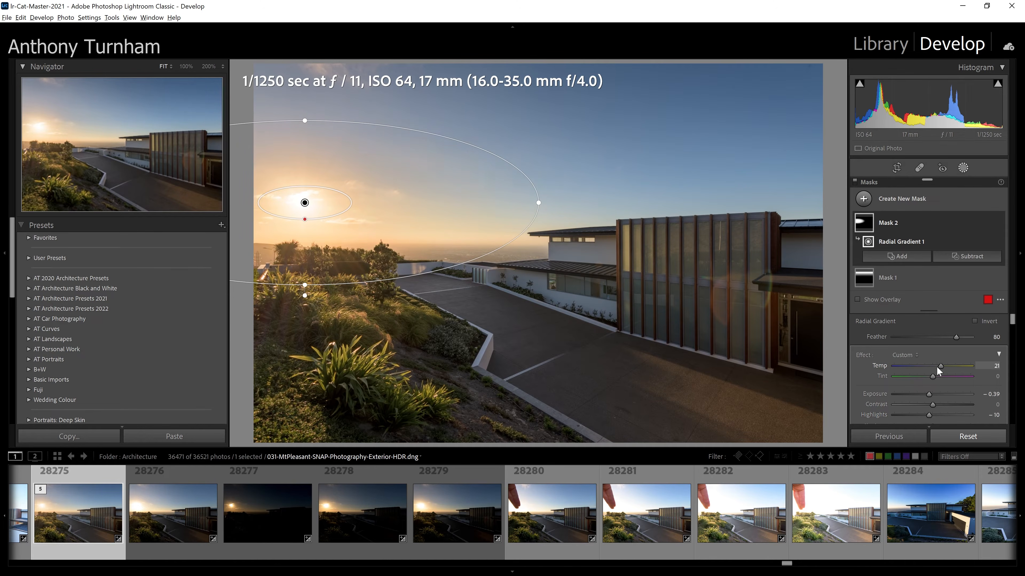
# Compare the merged hand-free photo with and without its two masks.
pyautogui.click(856, 182)
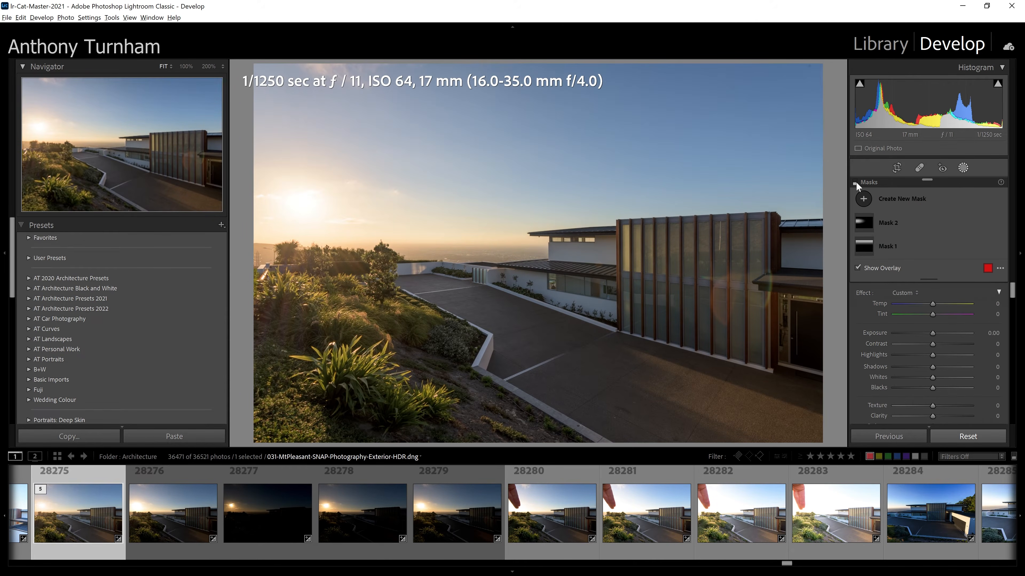
pyautogui.click(855, 182)
pyautogui.click(856, 182)
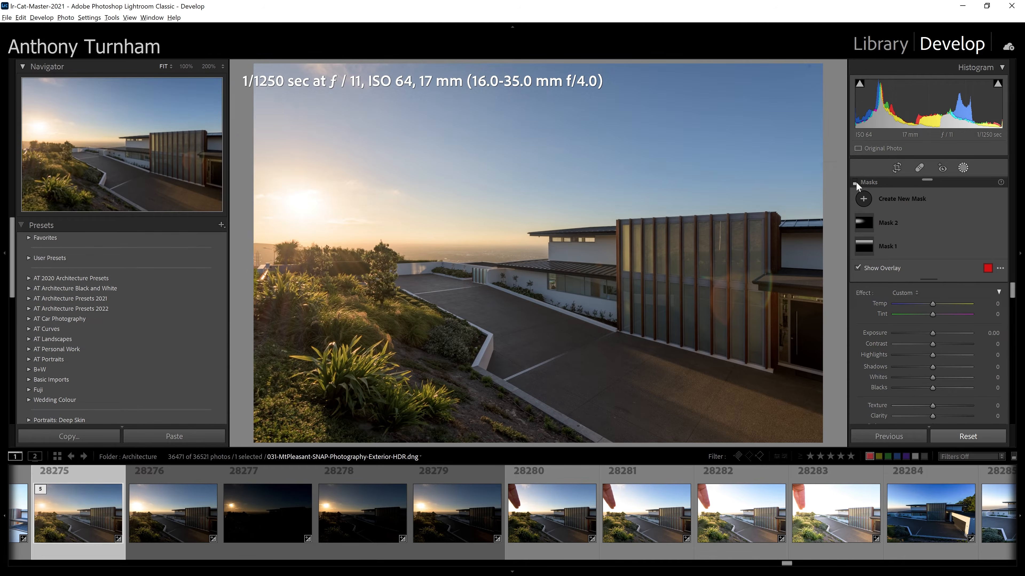
pyautogui.click(856, 182)
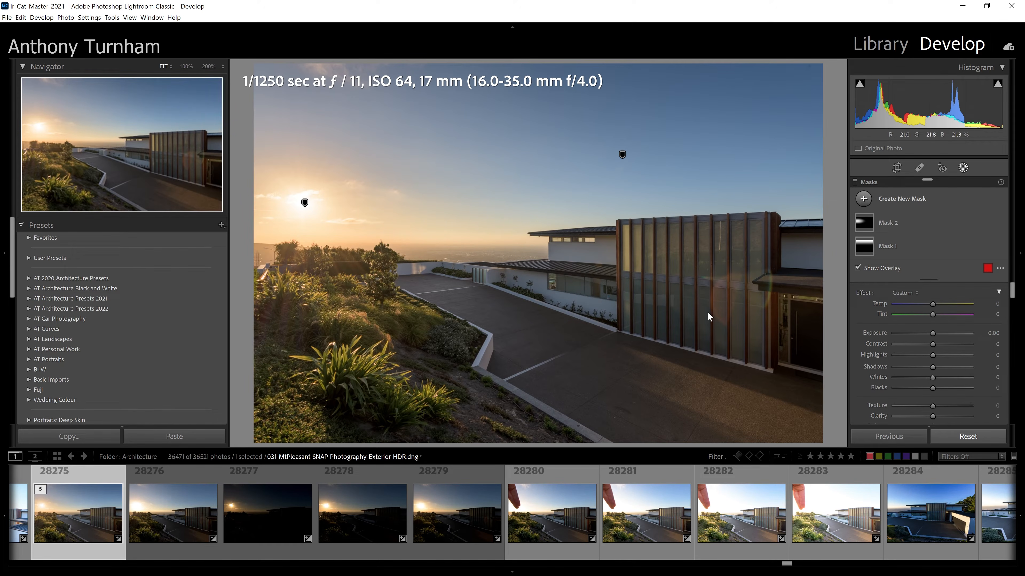
# Merge the four sun-blocked exposures to HDR without Auto Align or Auto Settings, with deghosting set to None and Create Stack on.
pyautogui.click(559, 521)
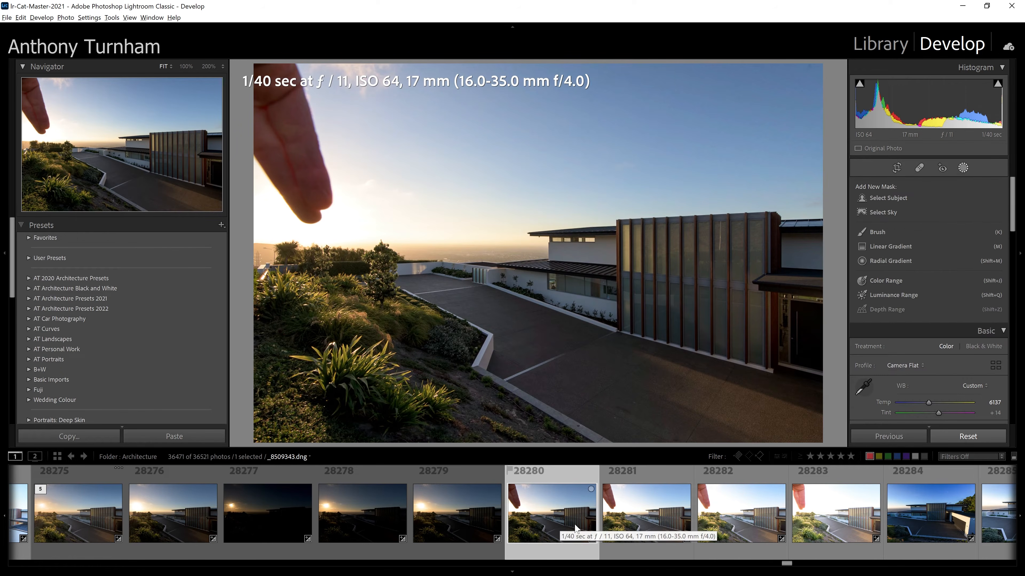
pyautogui.click(743, 512)
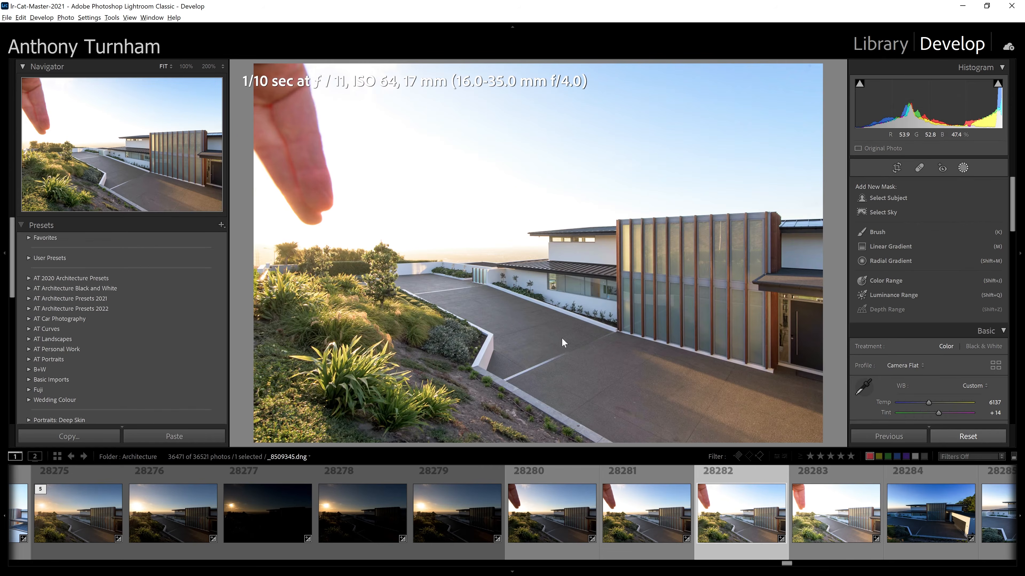
pyautogui.click(566, 512)
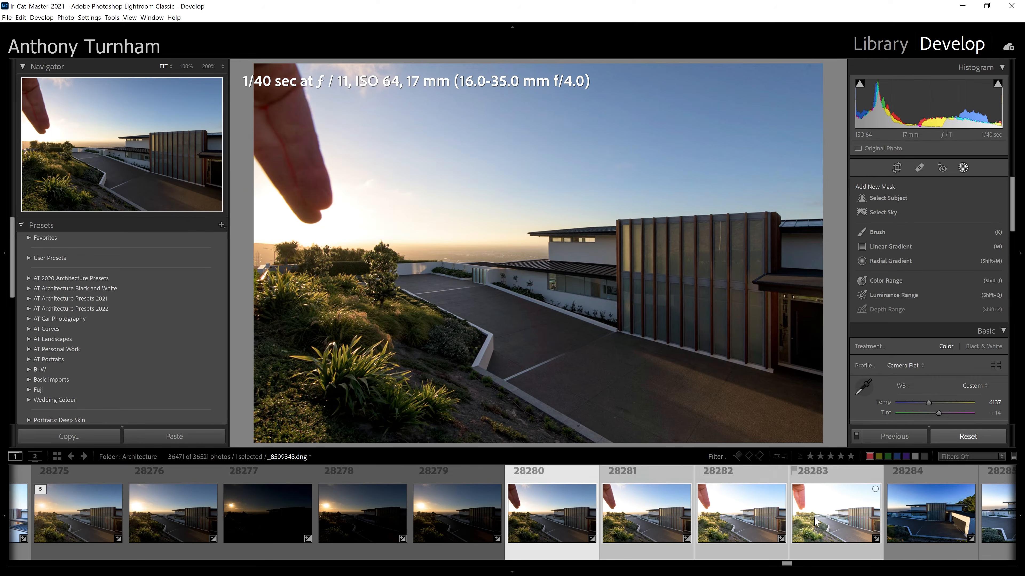
pyautogui.keyDown('ctrl'); pyautogui.click(741, 477); pyautogui.keyUp('ctrl')
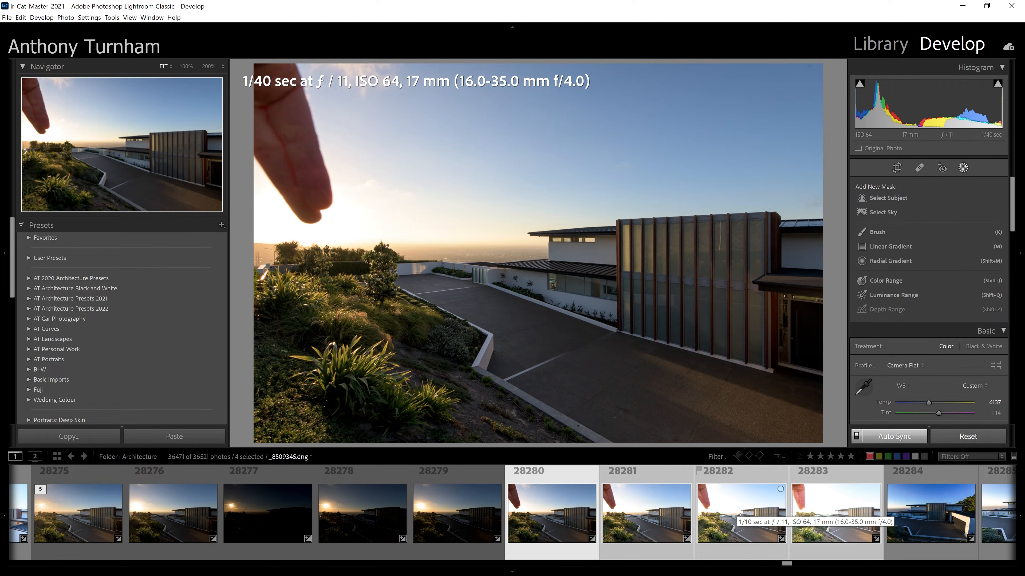
pyautogui.rightClick(737, 509)
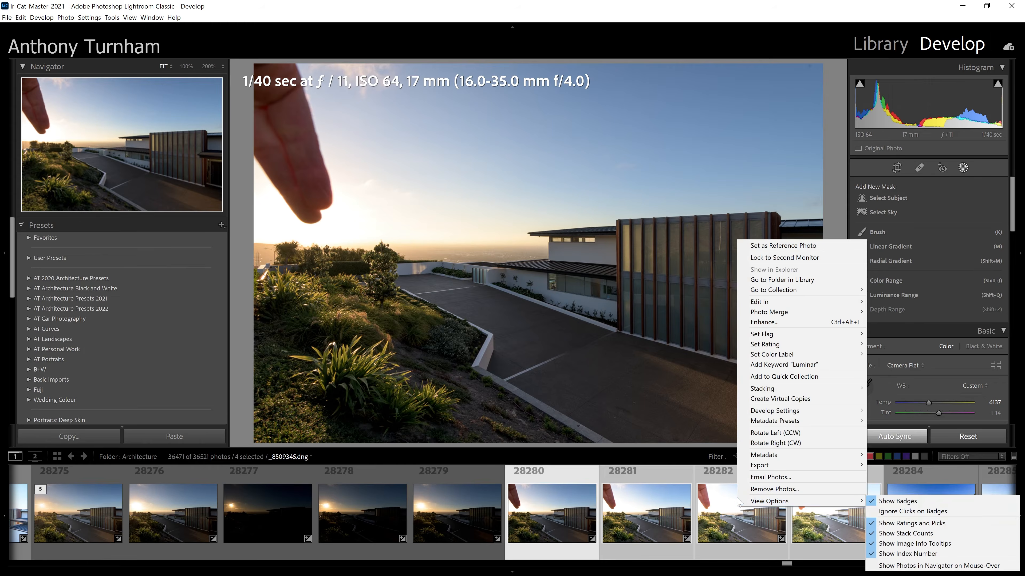
pyautogui.moveTo(793, 314)
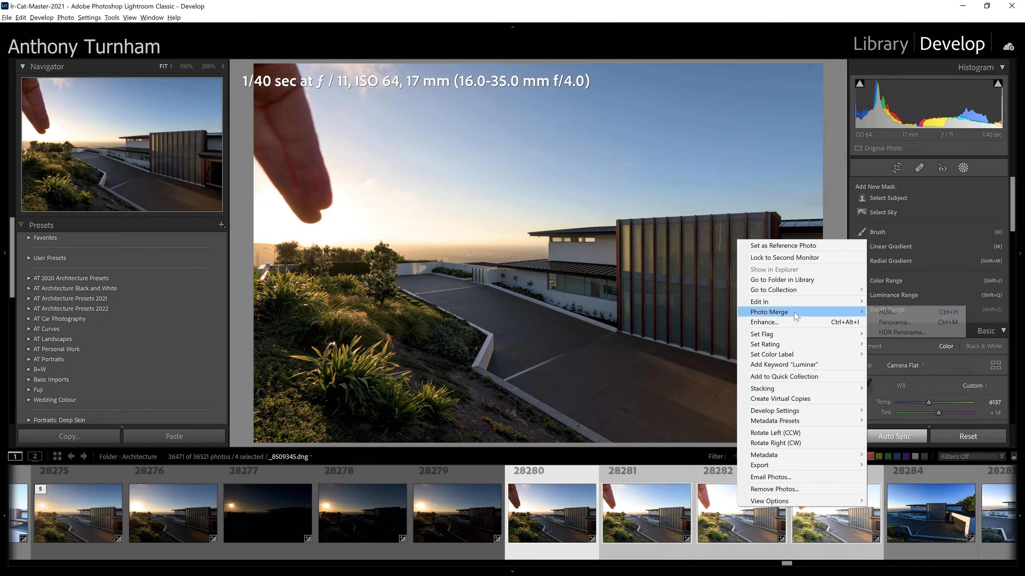
pyautogui.click(881, 314)
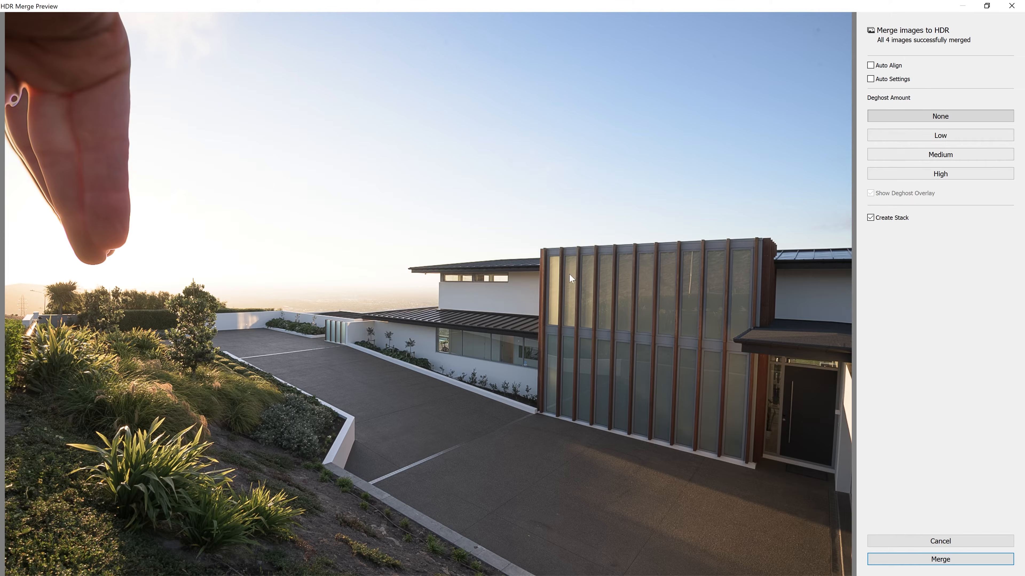
pyautogui.click(970, 560)
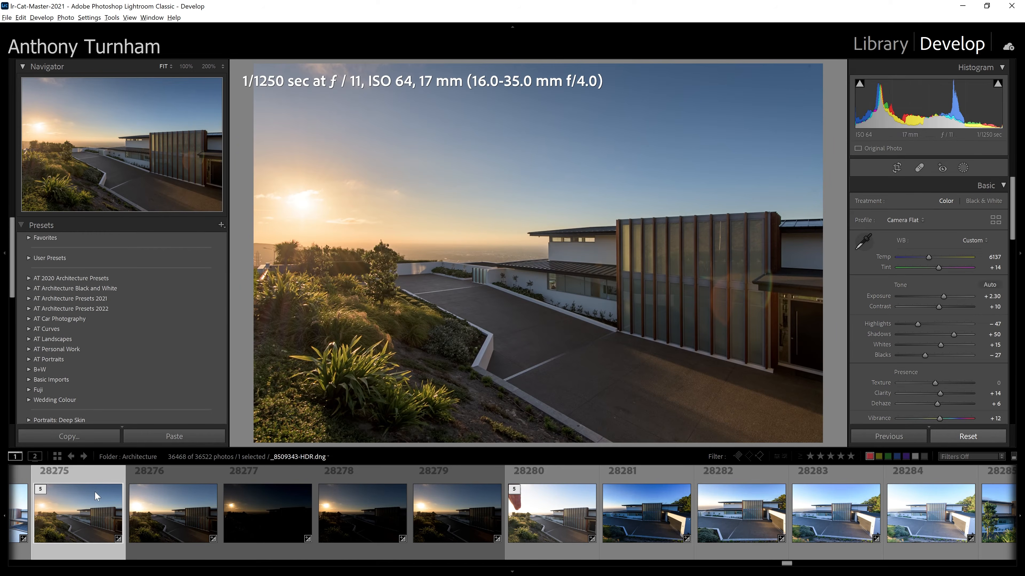
# Synchronize the develop settings from the hand-free HDR photo to the sun-blocked HDR photo, with Auto Sync turned off.
pyautogui.keyDown('ctrl'); pyautogui.click(583, 510); pyautogui.keyUp('ctrl')
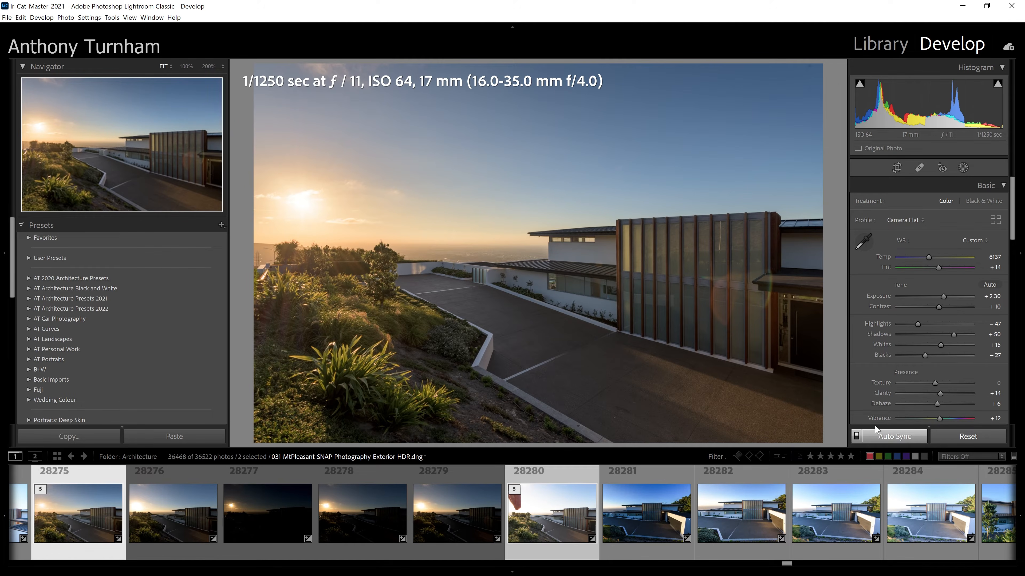
pyautogui.click(855, 437)
pyautogui.click(895, 436)
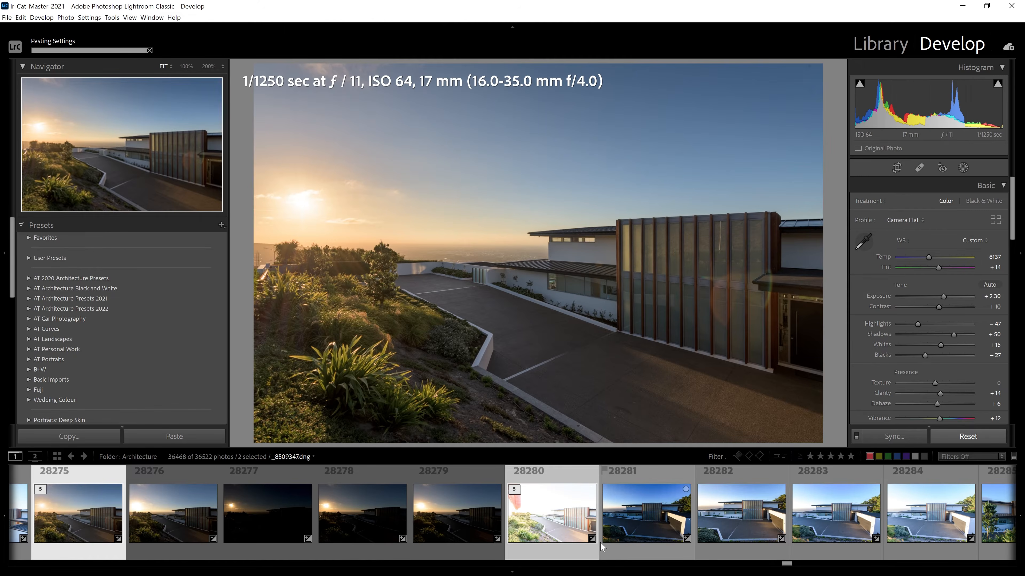
# Develop the sun-blocked HDR photo with exposure -0.43, highlights -87 and clarity +25.
pyautogui.click(553, 520)
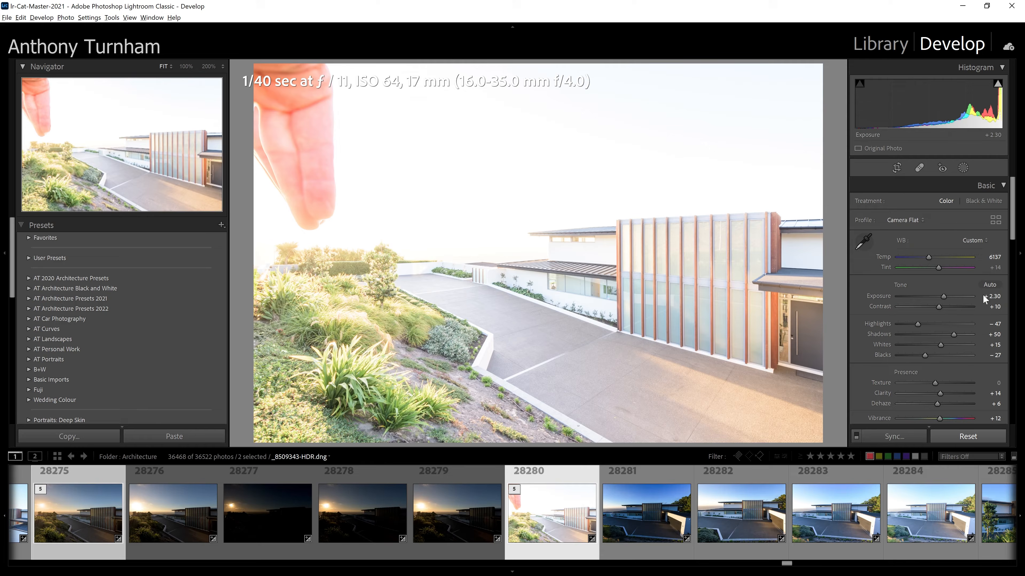
pyautogui.doubleClick(944, 297)
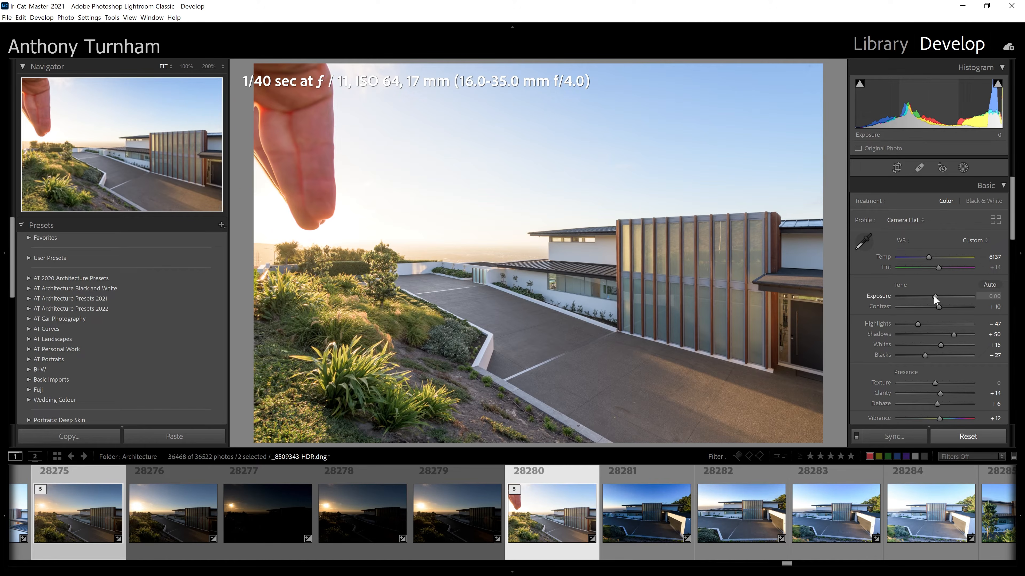
pyautogui.moveTo(935, 297); pyautogui.dragTo(931, 298)
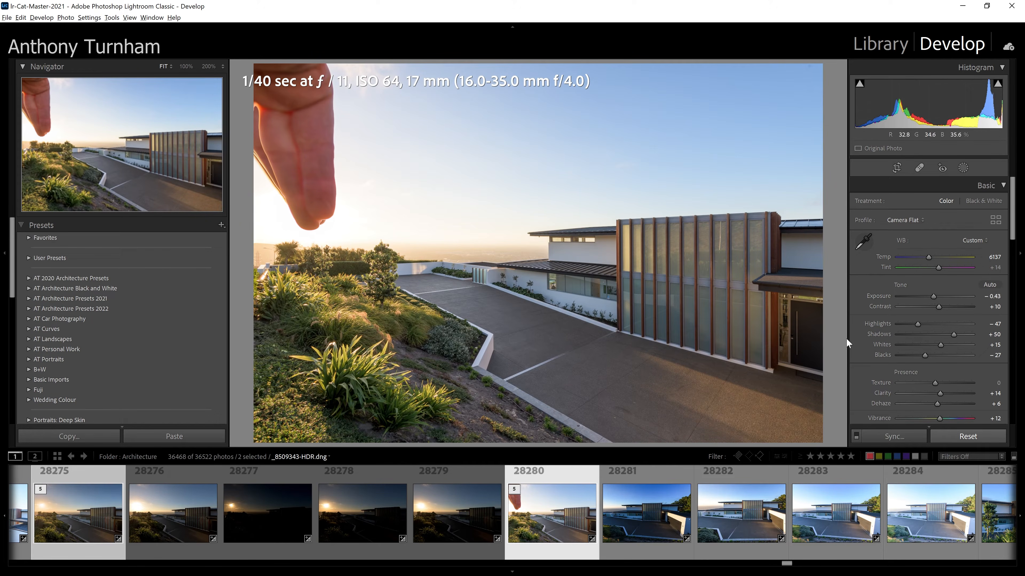
pyautogui.moveTo(919, 323); pyautogui.dragTo(902, 324)
pyautogui.moveTo(941, 393); pyautogui.dragTo(944, 393)
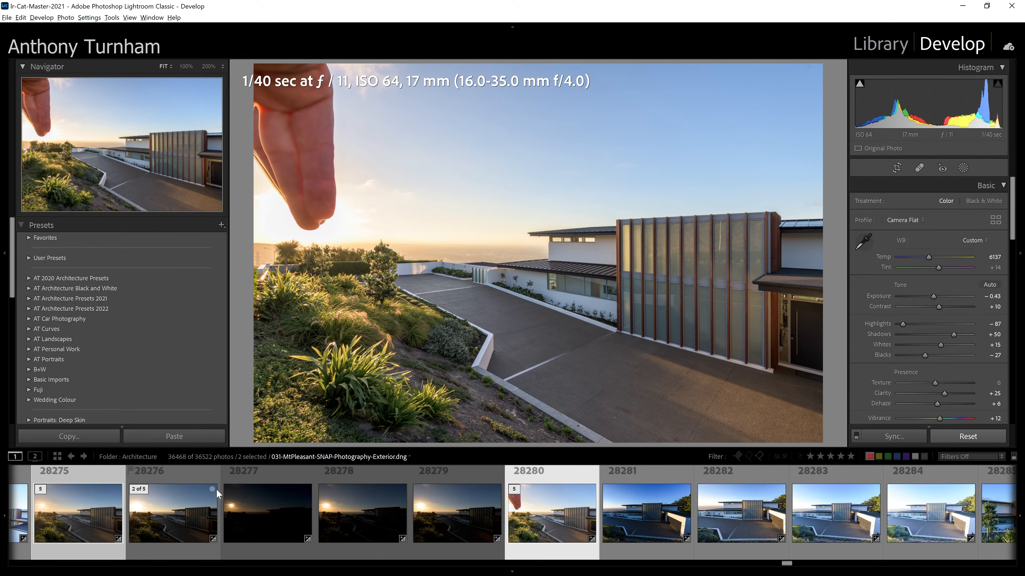
# Compare the two HDR photos side by side in the Library and open both as layers in Photoshop.
pyautogui.press('g')
pyautogui.press('c')
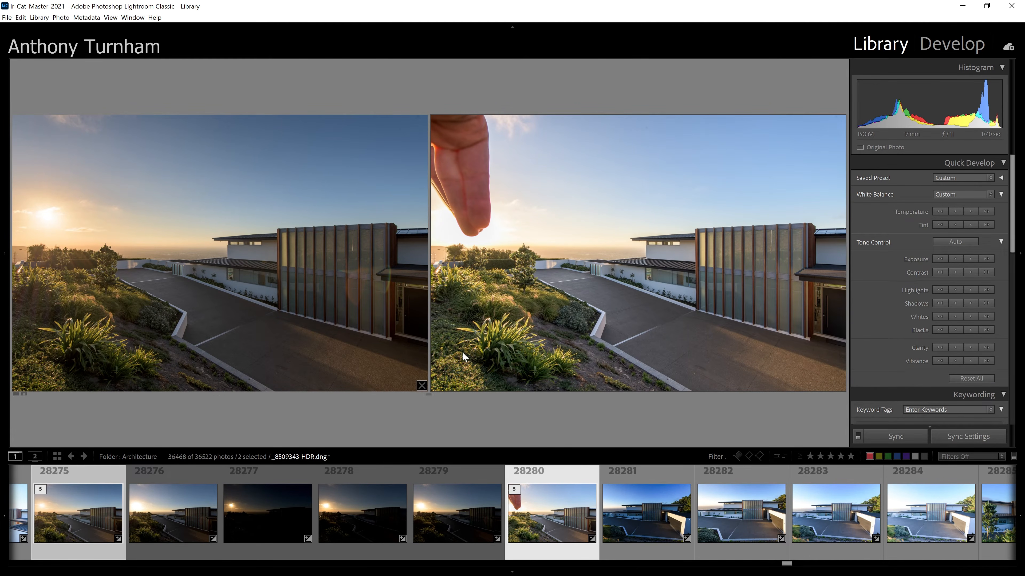
pyautogui.rightClick(574, 522)
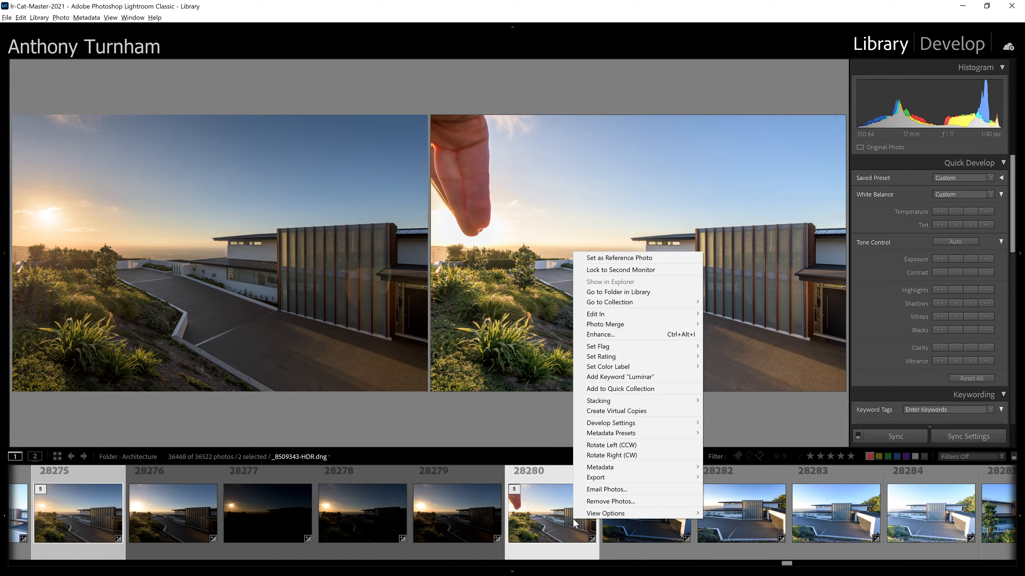
pyautogui.moveTo(620, 315)
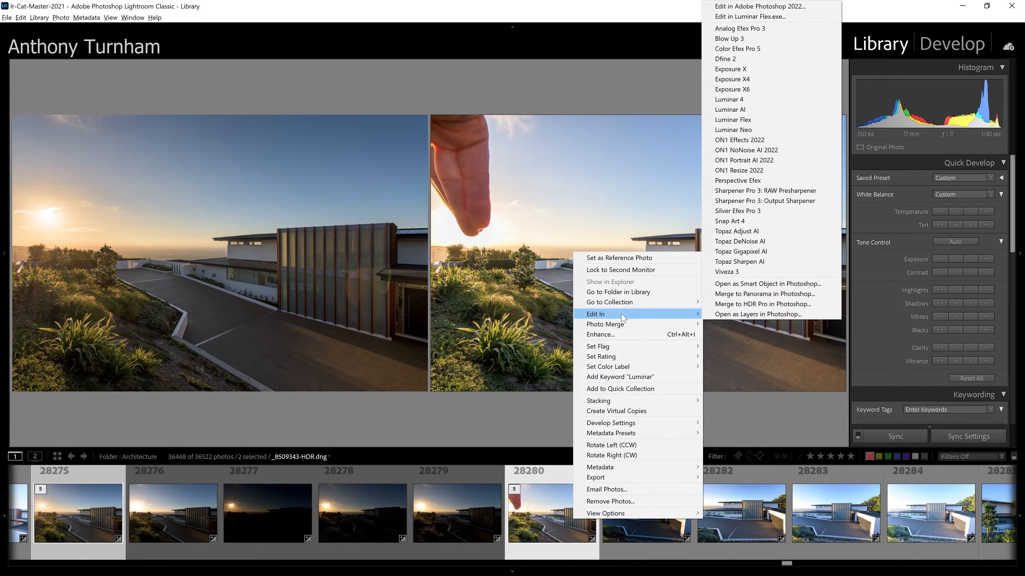
pyautogui.click(726, 315)
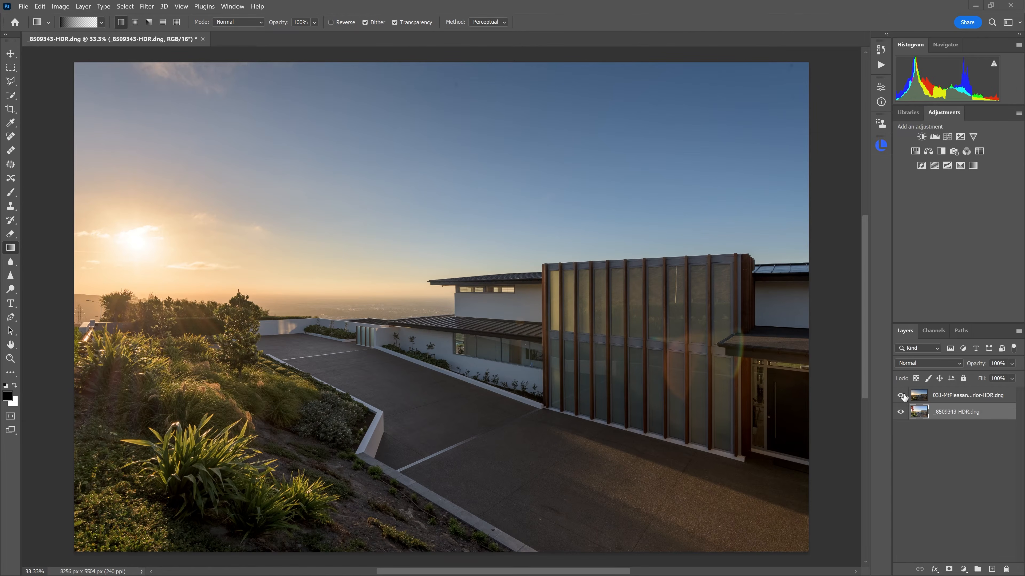
# Compare the two layers by switching the hand-free layer's visibility, leave it hidden and select the sun-blocked layer.
pyautogui.click(901, 396)
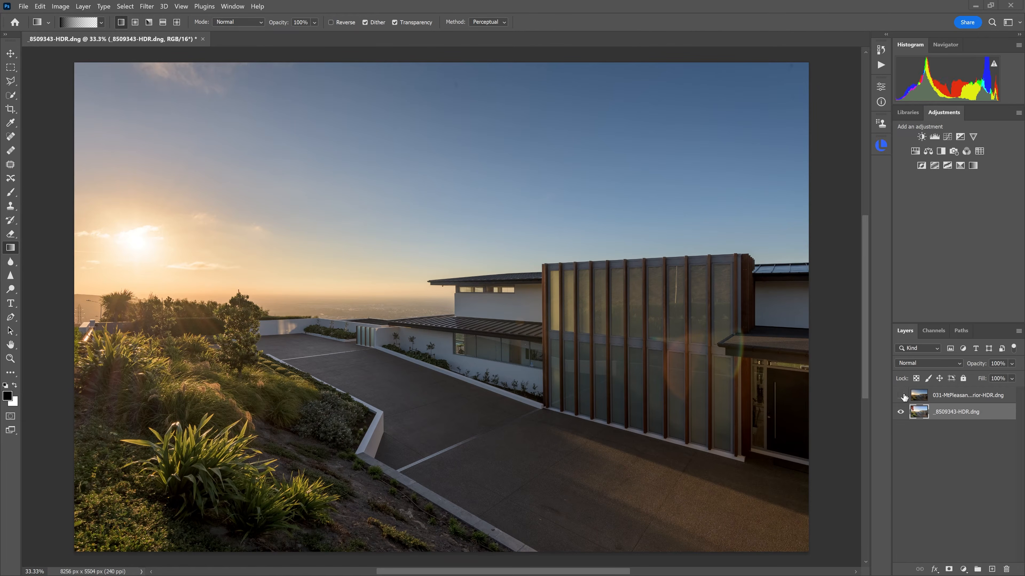
pyautogui.click(901, 396)
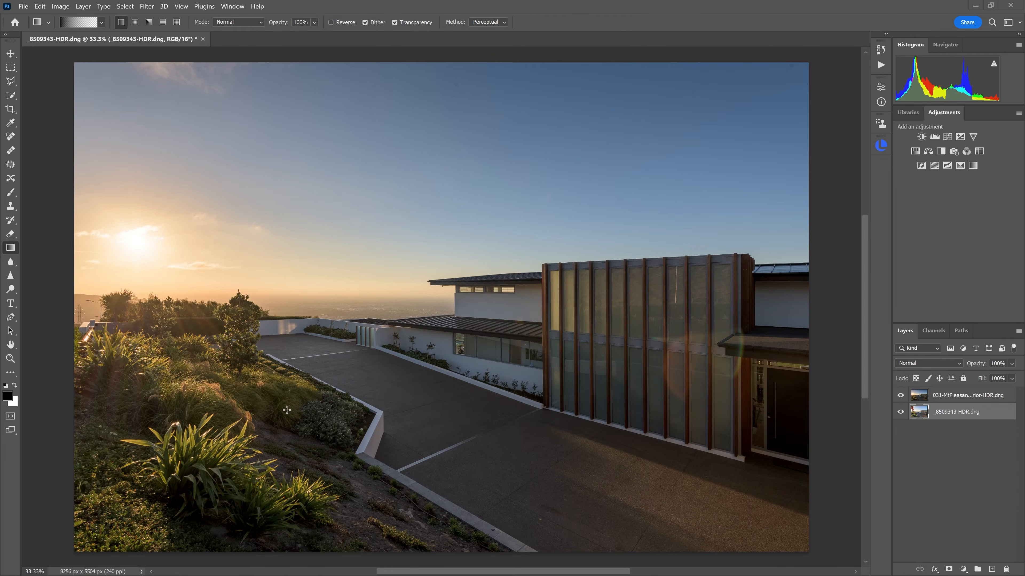
pyautogui.click(901, 396)
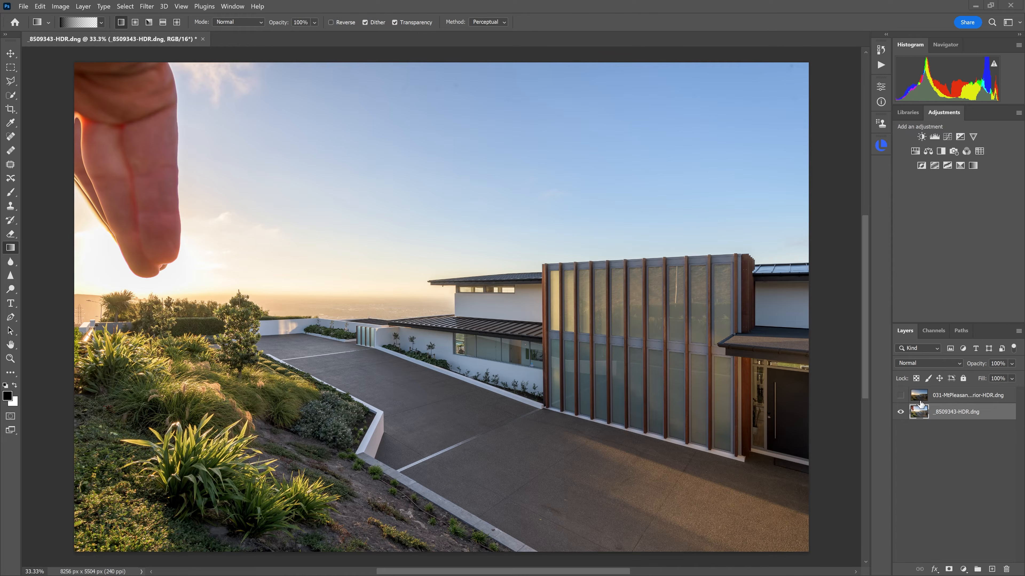
pyautogui.click(936, 398)
pyautogui.click(900, 396)
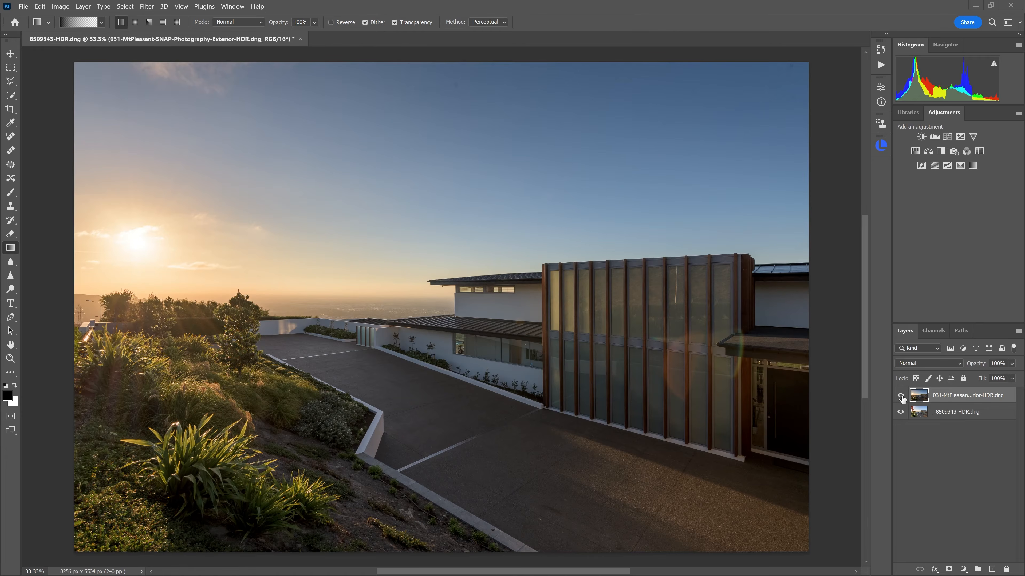
pyautogui.click(900, 397)
pyautogui.click(901, 397)
pyautogui.click(901, 396)
pyautogui.click(944, 413)
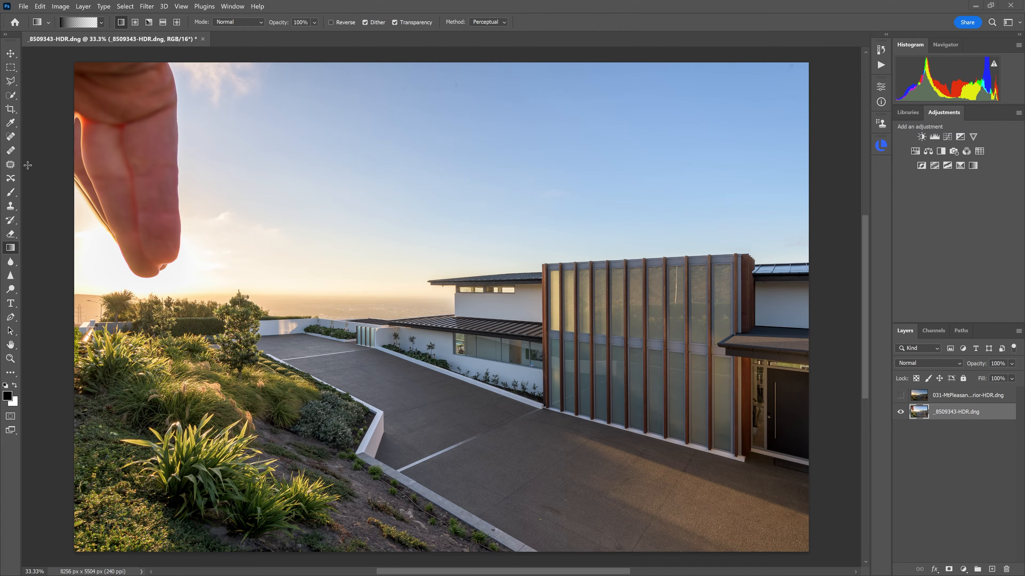
# Patch the hand out of the sun-blocked layer with clear sky, deselect, and compare it with the hand-free layer.
pyautogui.click(10, 164)
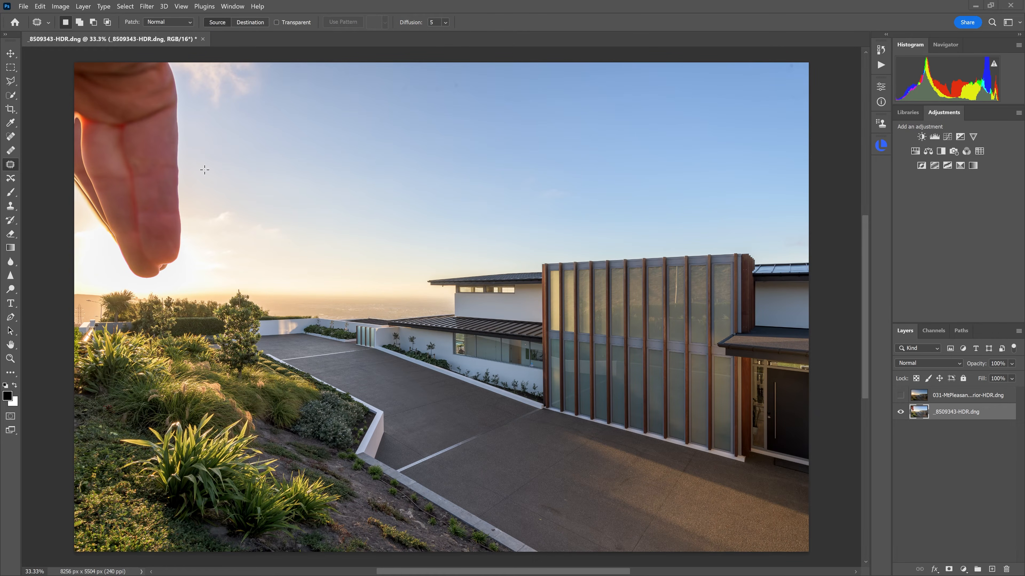
pyautogui.moveTo(182, 269)
pyautogui.mouseDown()
pyautogui.moveTo(164, 289)
pyautogui.moveTo(119, 270)
pyautogui.moveTo(46, 190)
pyautogui.moveTo(30, 144)
pyautogui.moveTo(33, 67)
pyautogui.moveTo(57, 38)
pyautogui.moveTo(82, 34)
pyautogui.mouseUp()
pyautogui.moveTo(161, 172); pyautogui.dragTo(309, 158)
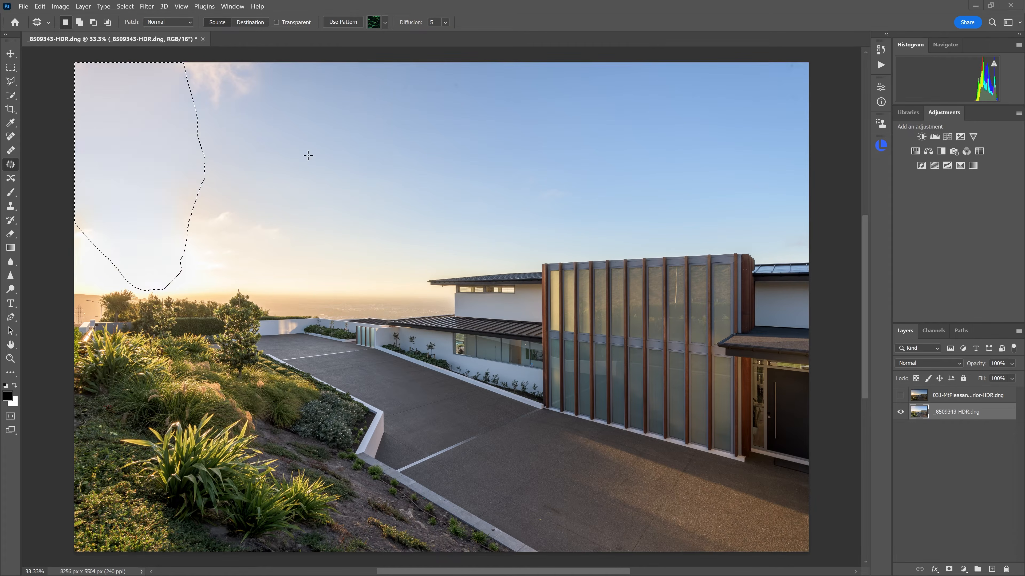
pyautogui.hotkey('ctrl', 'd')
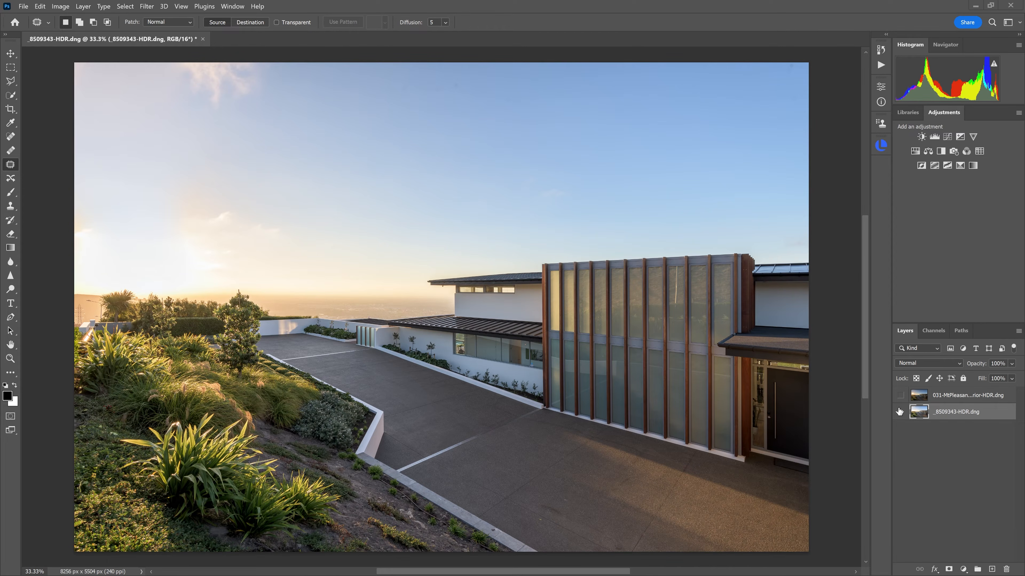
pyautogui.click(900, 396)
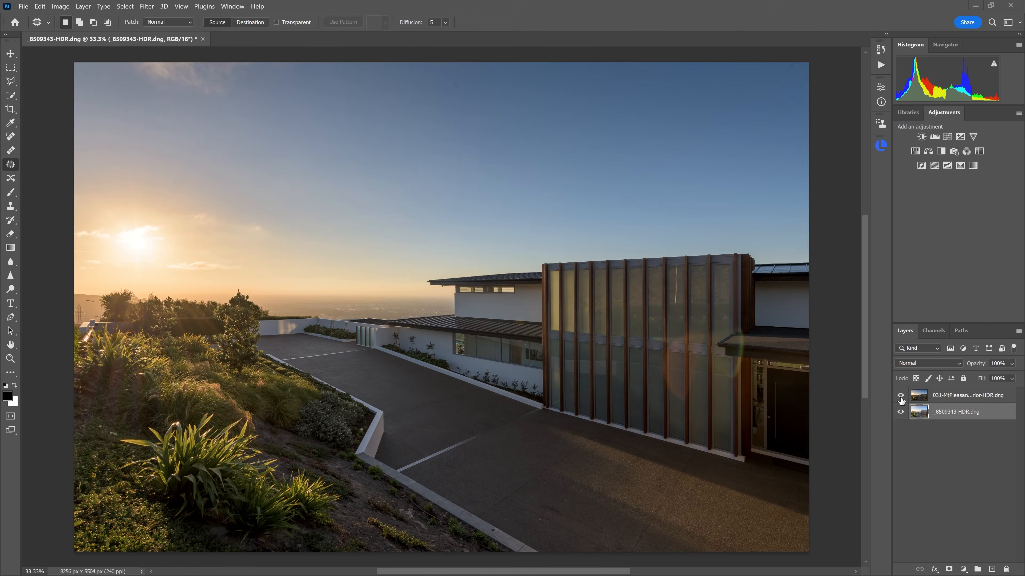
pyautogui.click(900, 396)
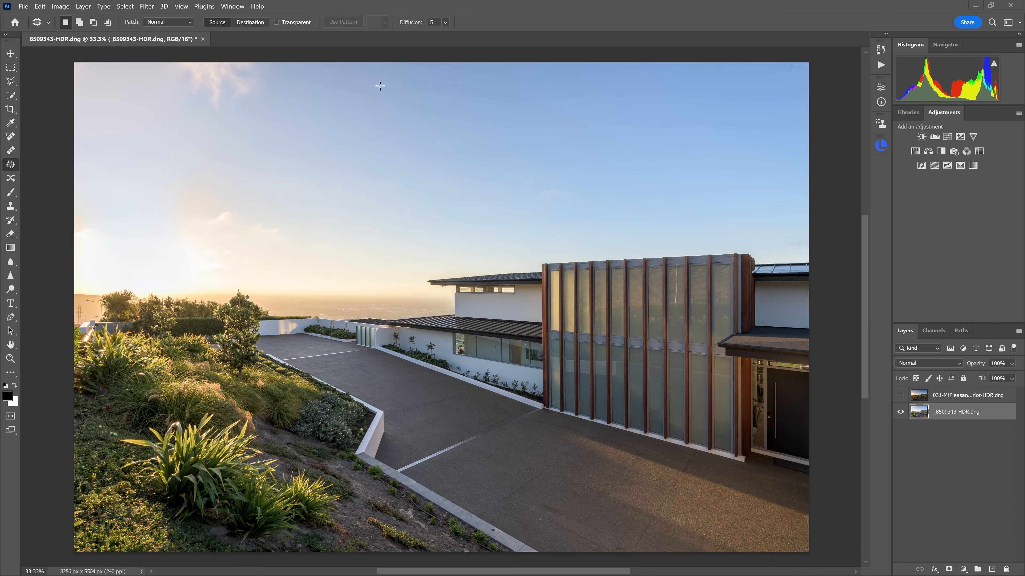
# Try masking the visible hand-free layer to the sky, using a sky selection made from the sun-blocked layer.
pyautogui.click(123, 6)
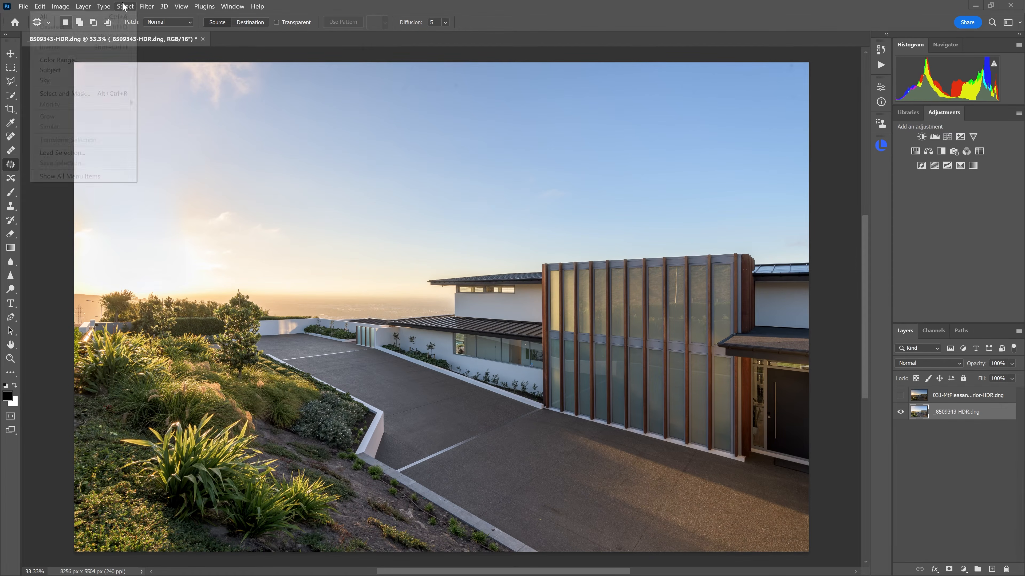
pyautogui.click(84, 80)
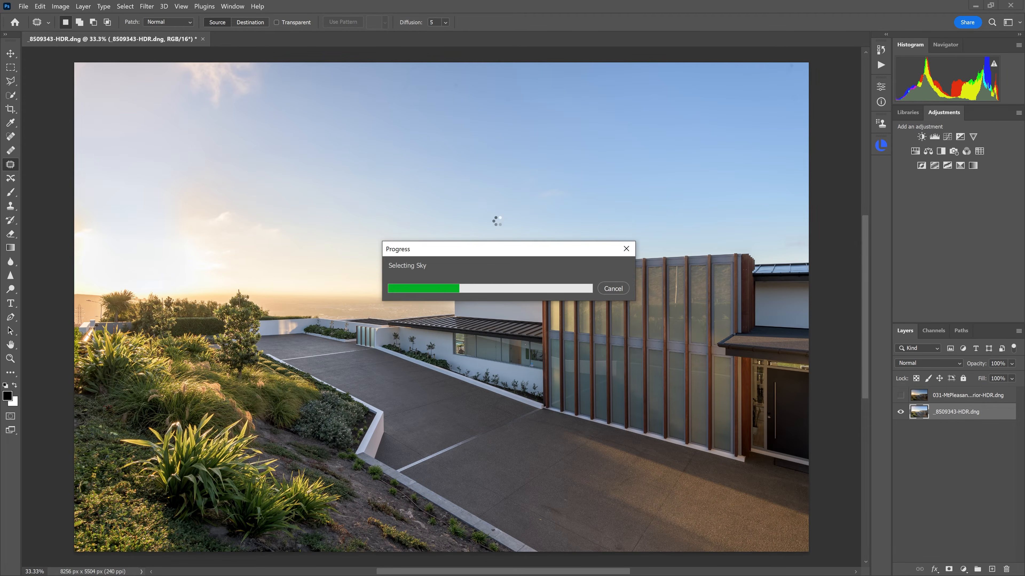
pyautogui.click(975, 405)
pyautogui.click(949, 569)
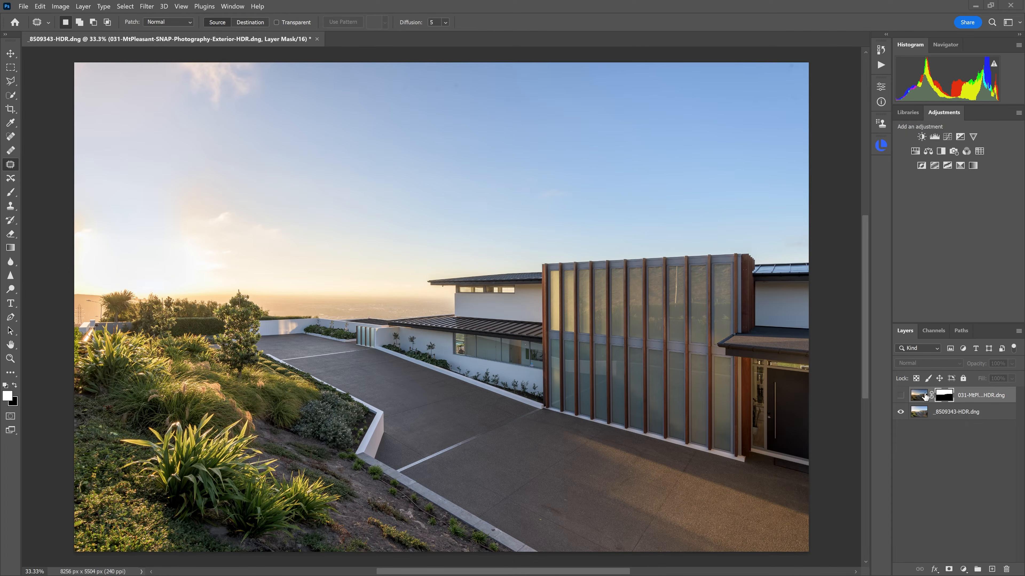
pyautogui.click(901, 395)
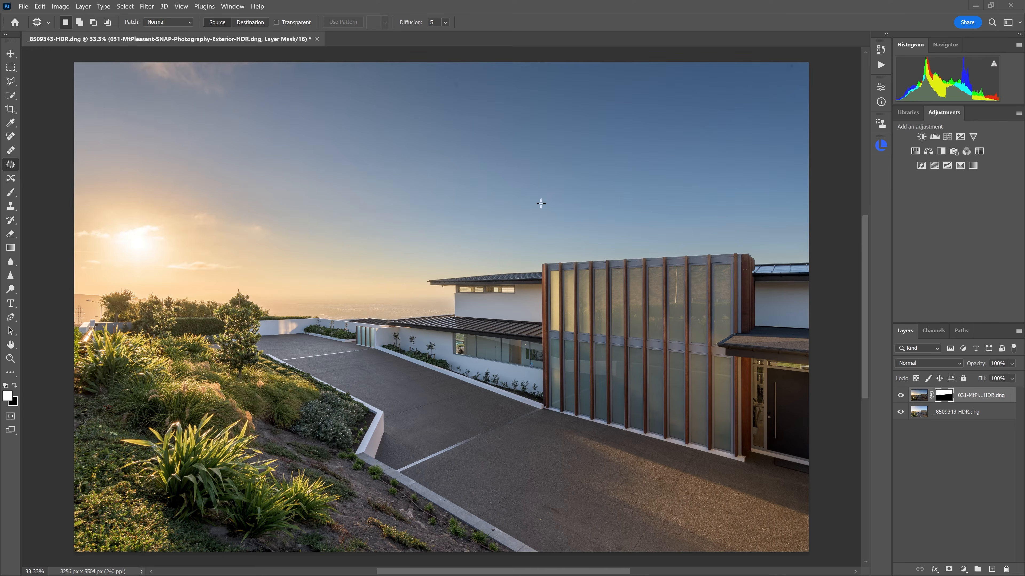
# Inspect the sky mask's edge around the trees and garden wall, and remove the mask from the hand-free layer.
pyautogui.click(900, 395)
pyautogui.click(901, 396)
pyautogui.moveTo(122, 304); pyautogui.dragTo(88, 345)
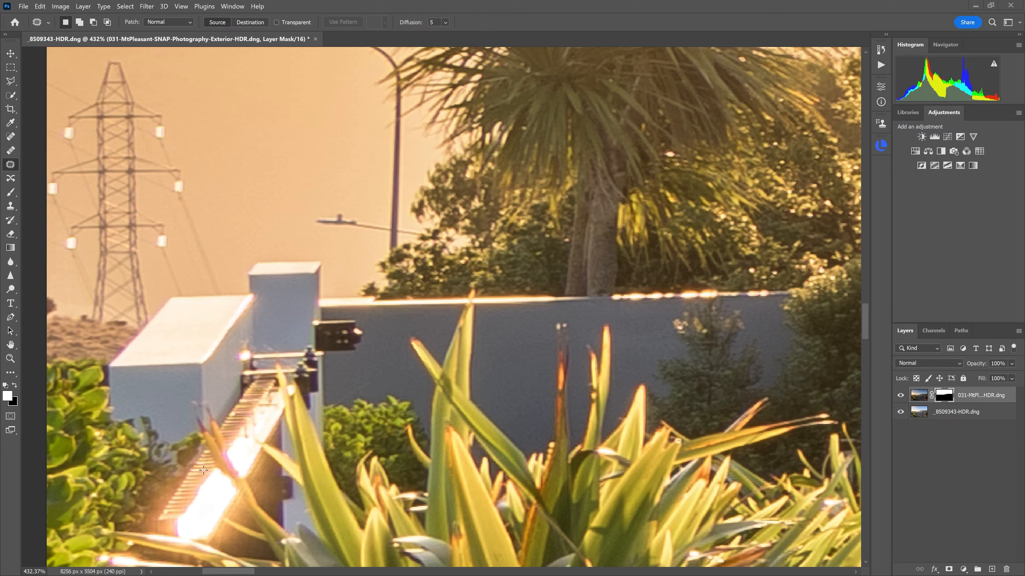
pyautogui.scroll(-2, 337, 388)
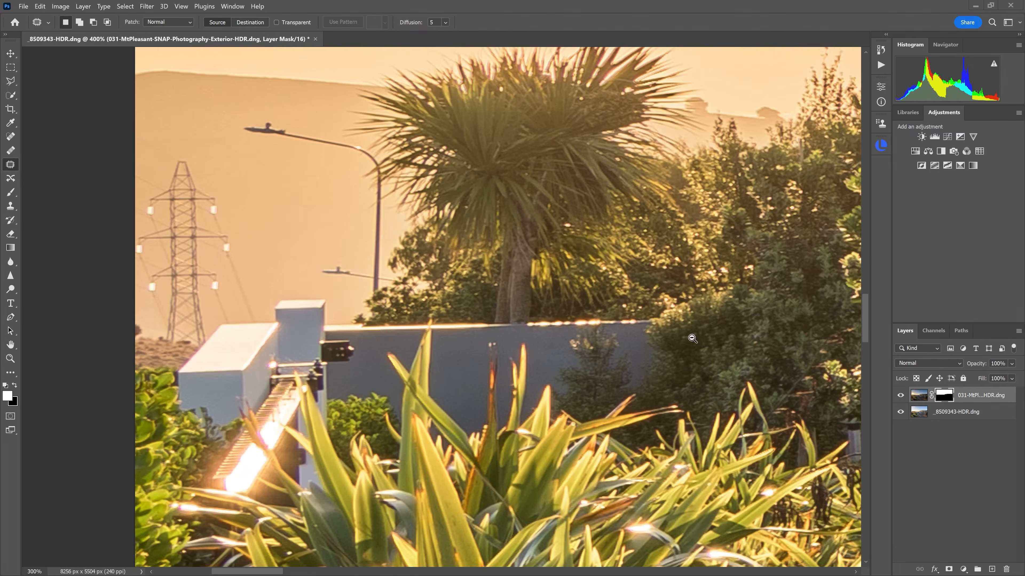
pyautogui.scroll(-5, 692, 338)
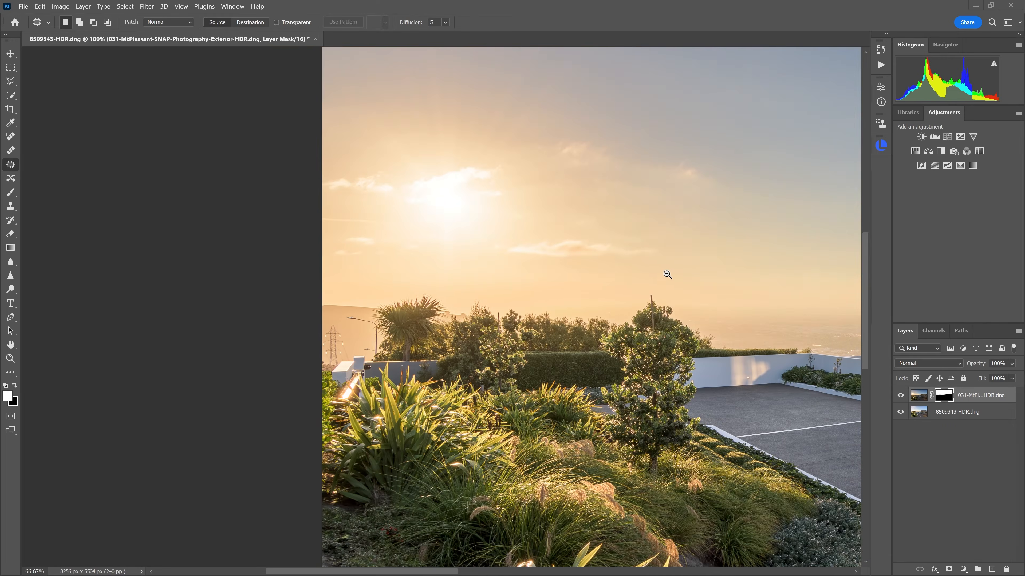
pyautogui.scroll(-3, 667, 275)
pyautogui.moveTo(676, 304); pyautogui.dragTo(426, 277)
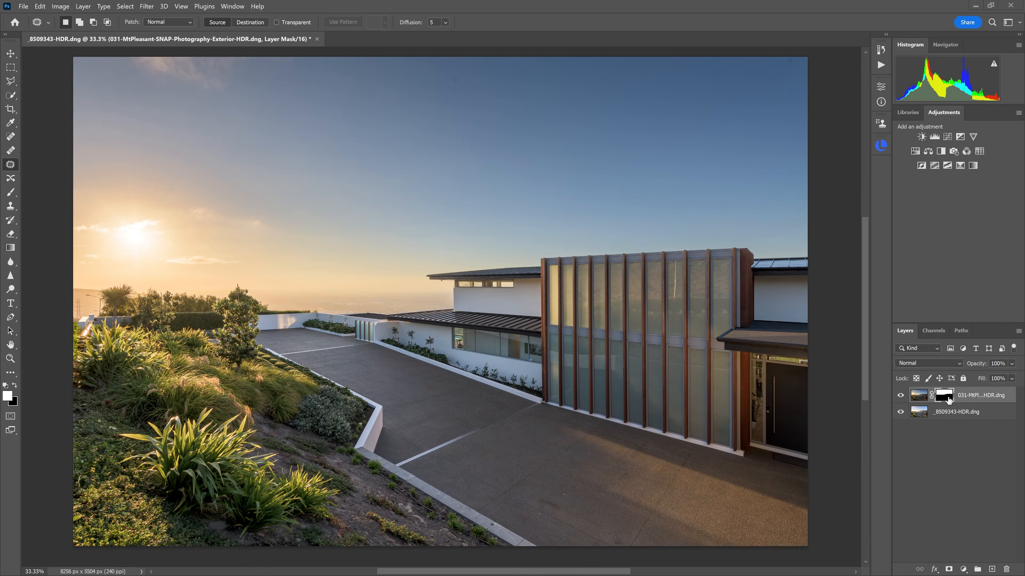
pyautogui.rightClick(948, 397)
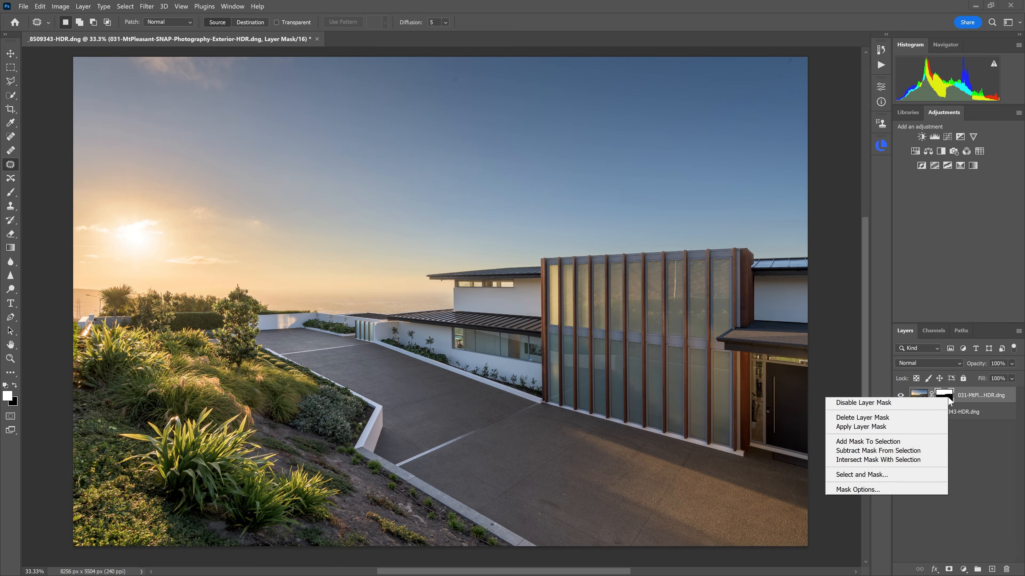
pyautogui.click(904, 427)
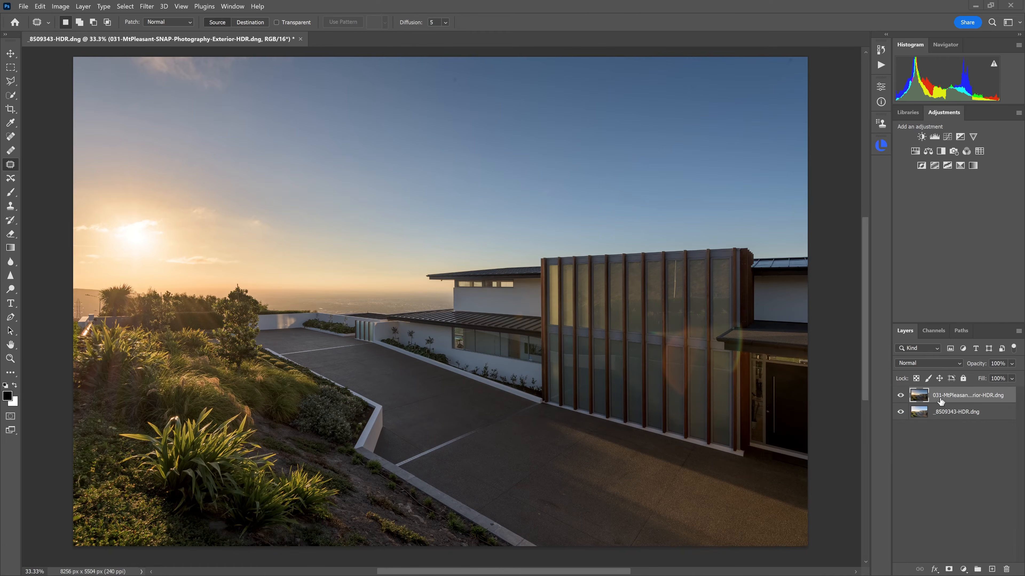
# Preview a Lumenzia lights mask (L) with precision 1.5 and hide the hand-free layer to base the preview on the sun-blocked photo.
pyautogui.click(883, 148)
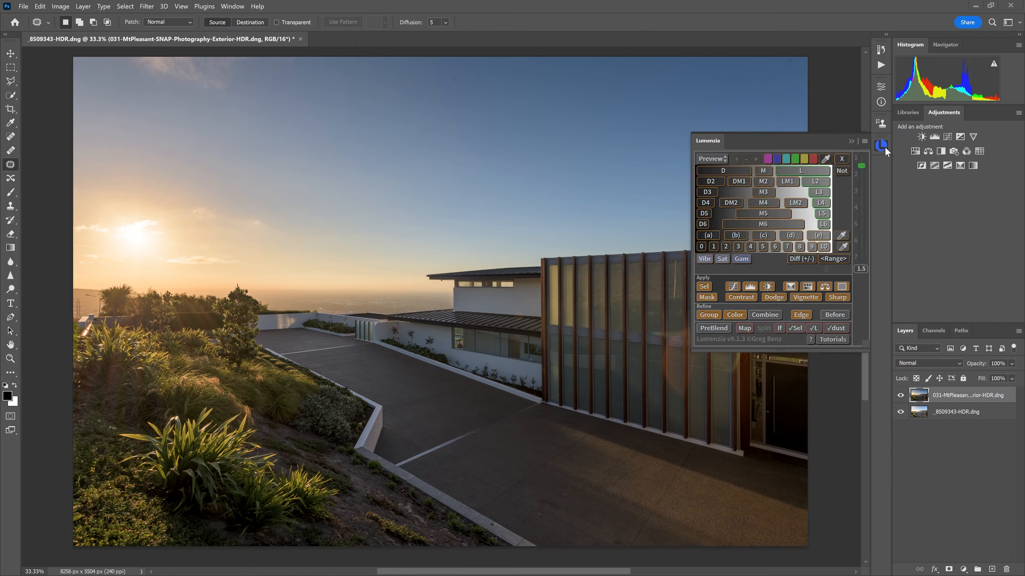
pyautogui.click(798, 170)
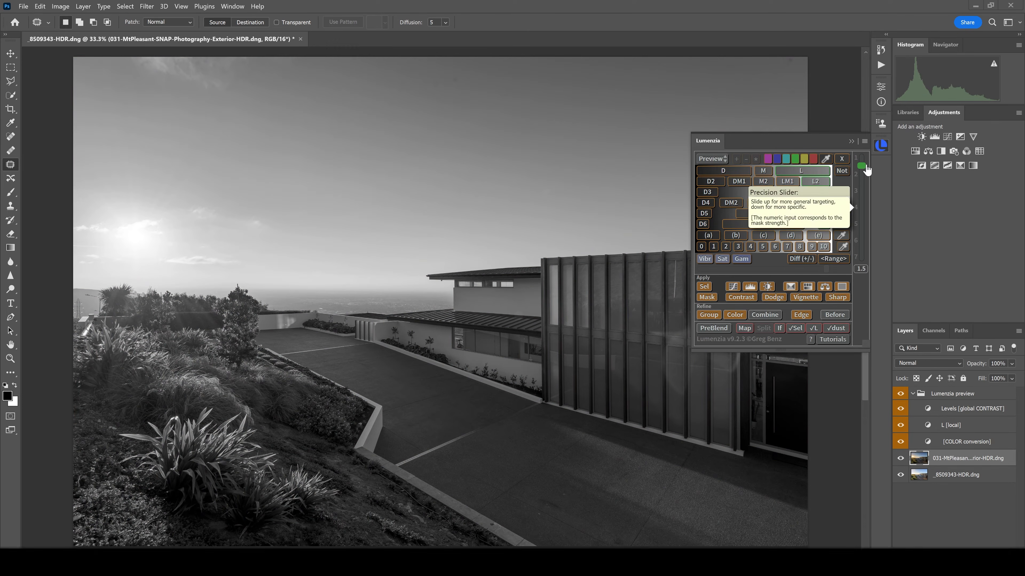
pyautogui.moveTo(860, 159); pyautogui.dragTo(868, 163)
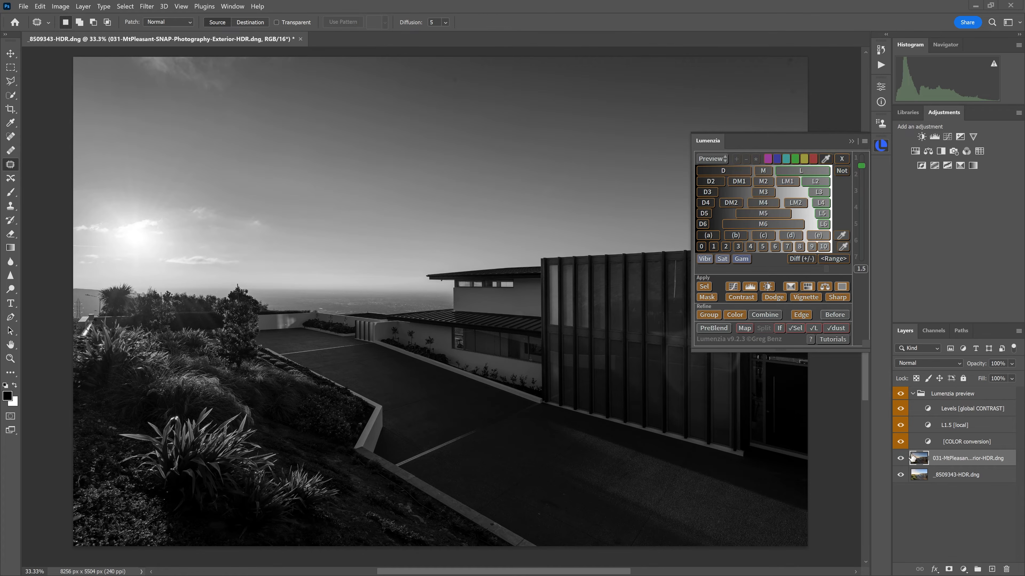
pyautogui.click(899, 461)
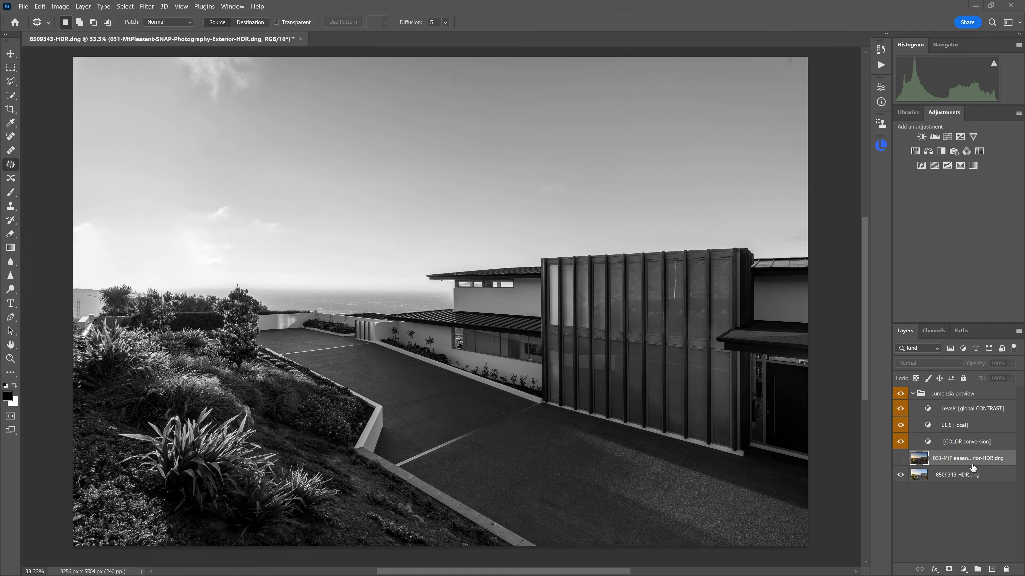
# Select the sun-blocked layer and set the lights mask preview's precision to 2.
pyautogui.click(920, 476)
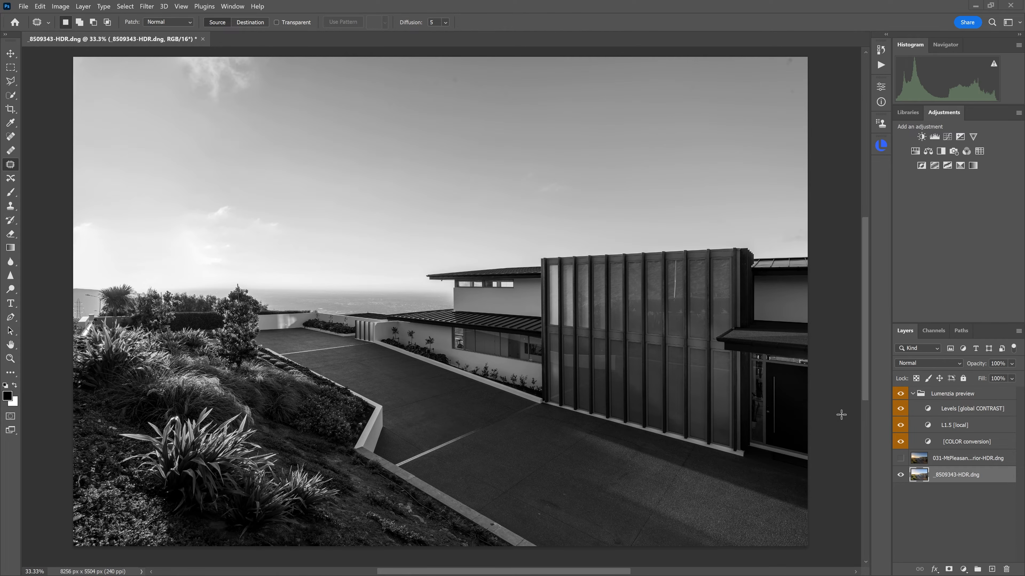
pyautogui.click(881, 145)
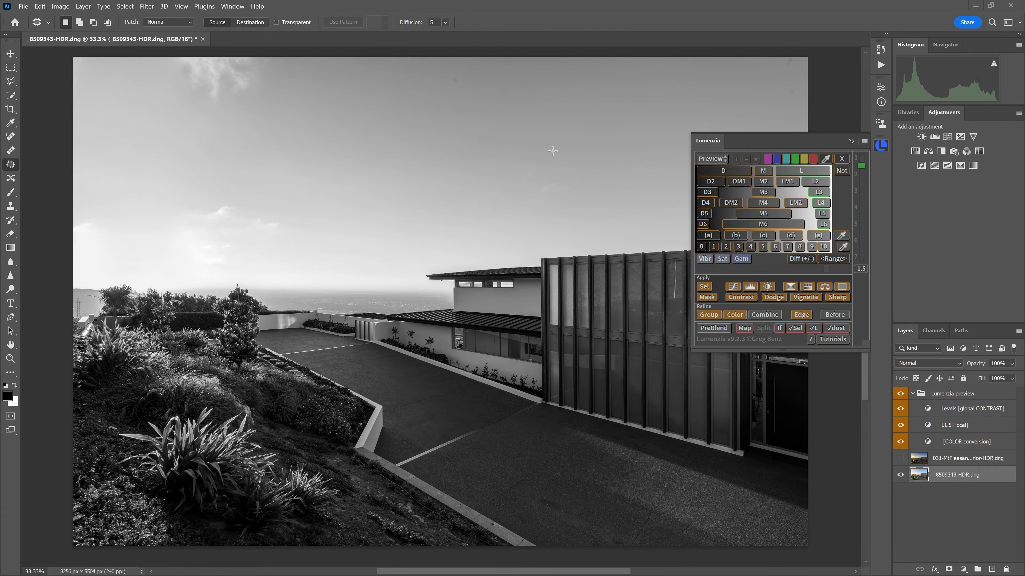
pyautogui.moveTo(860, 169)
pyautogui.mouseDown()
pyautogui.moveTo(868, 209)
pyautogui.moveTo(863, 157)
pyautogui.mouseUp()
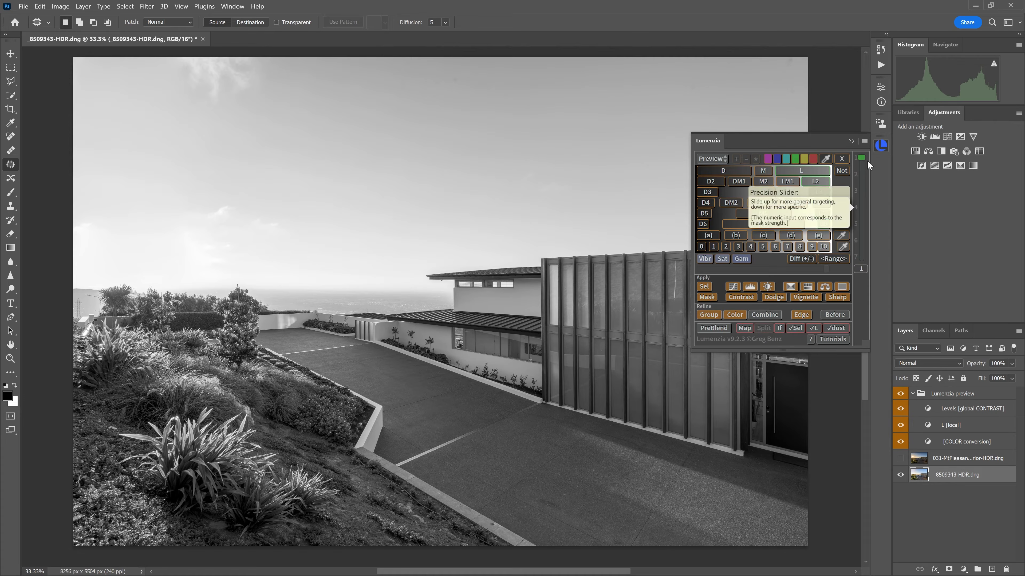
pyautogui.moveTo(864, 159); pyautogui.dragTo(863, 180)
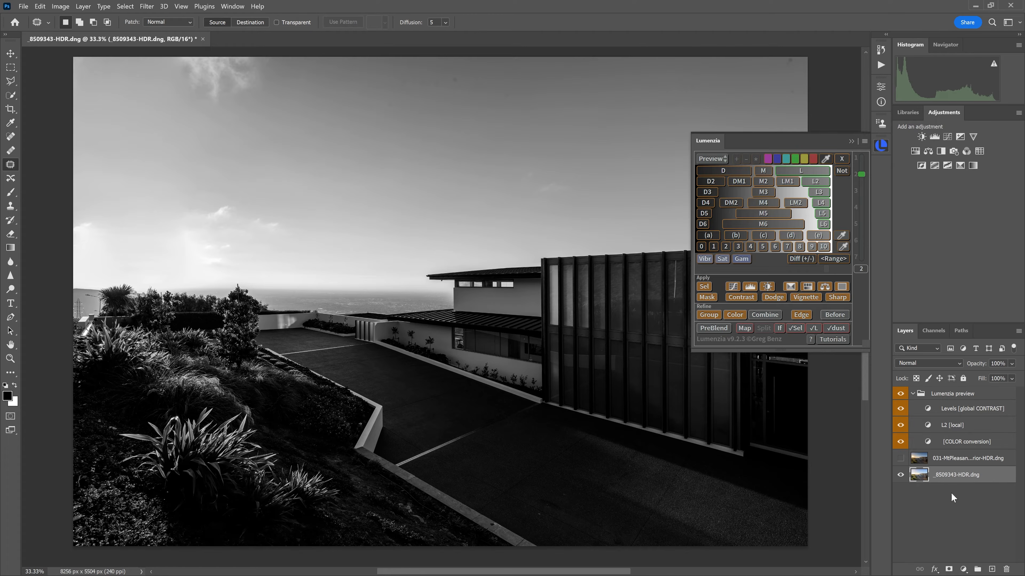
# Apply the previewed L2 luminosity mask to the hand-free layer and make that layer visible.
pyautogui.click(973, 463)
pyautogui.click(973, 462)
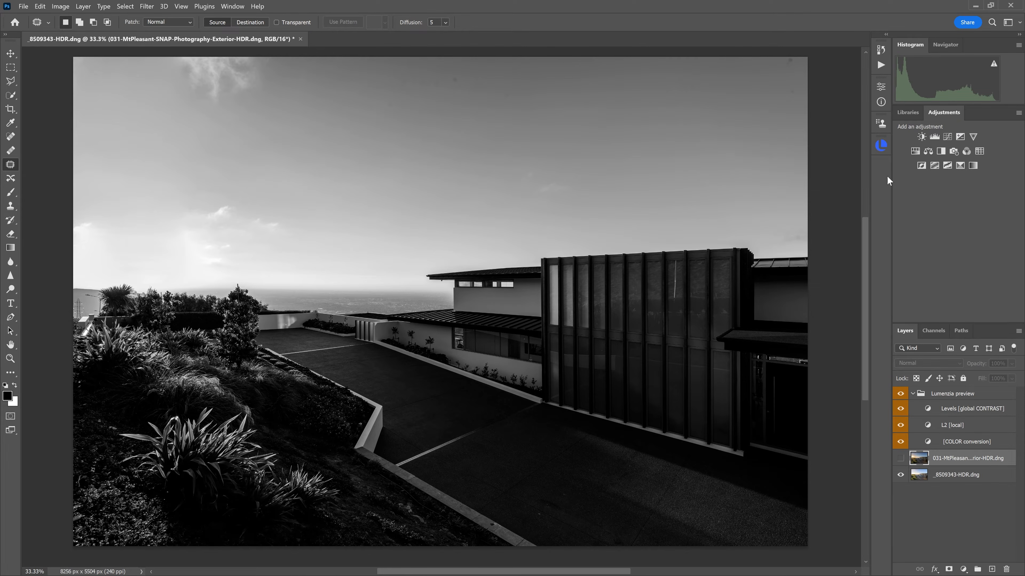
pyautogui.click(881, 145)
pyautogui.click(714, 299)
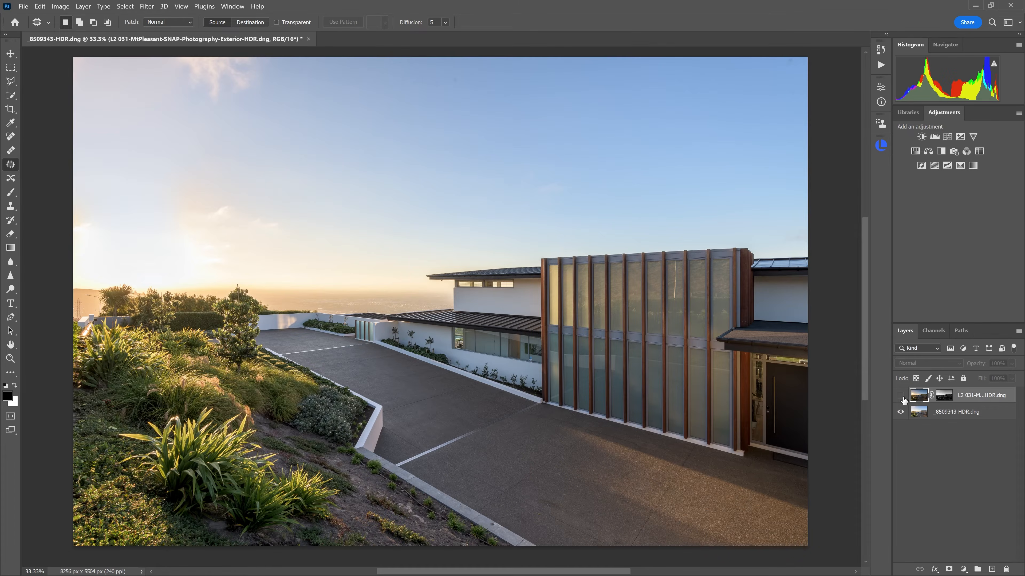
pyautogui.click(901, 397)
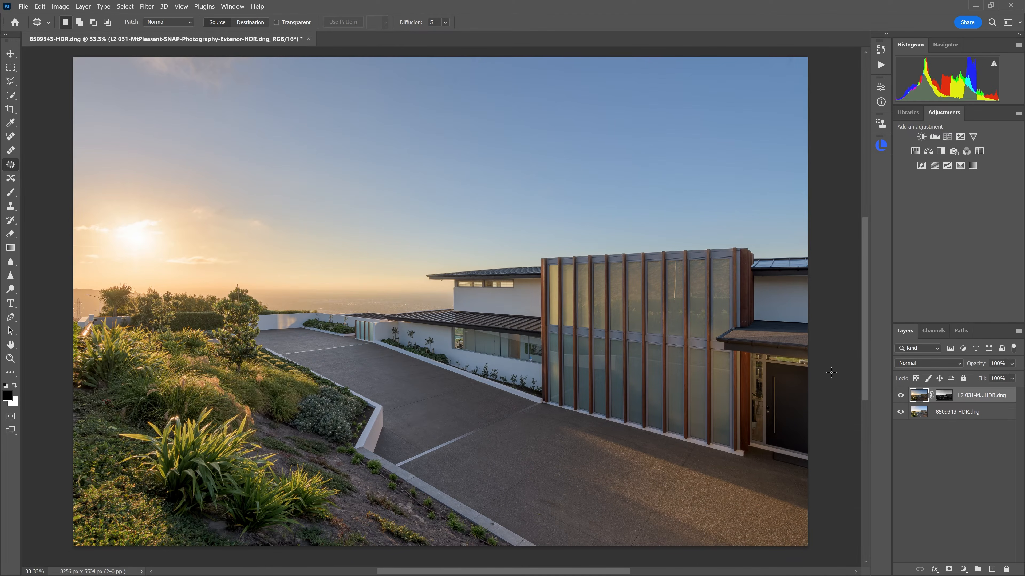
# Compare the blend with the hand-free layer hidden and with its luminosity mask temporarily disabled.
pyautogui.click(900, 398)
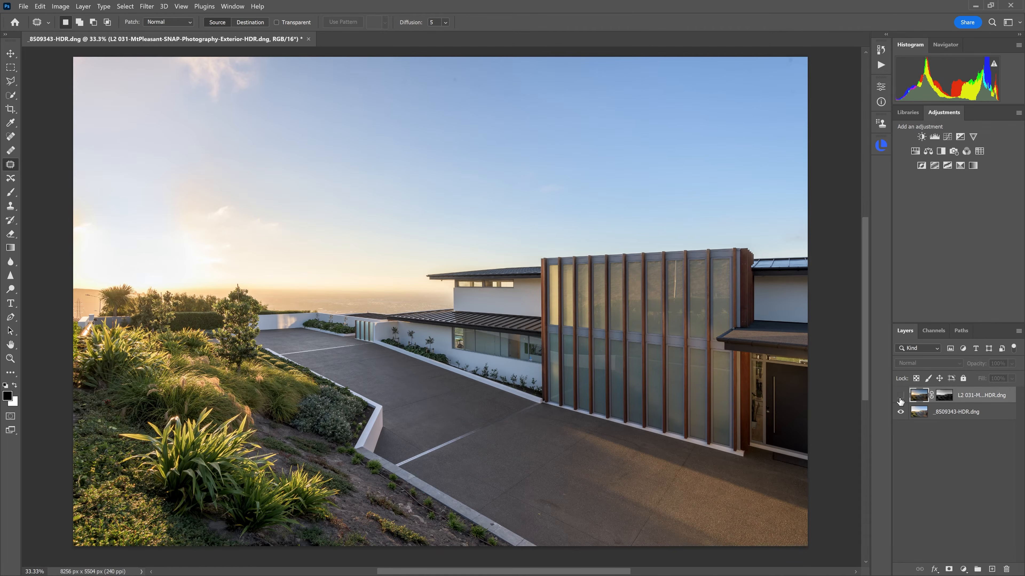
pyautogui.click(901, 397)
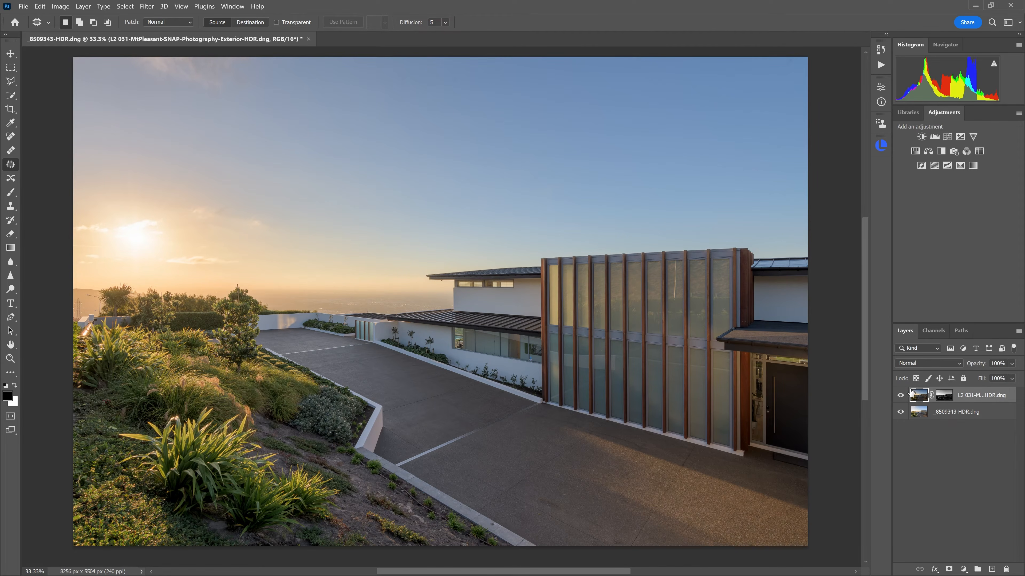
pyautogui.keyDown('shift'); pyautogui.click(942, 400); pyautogui.keyUp('shift')
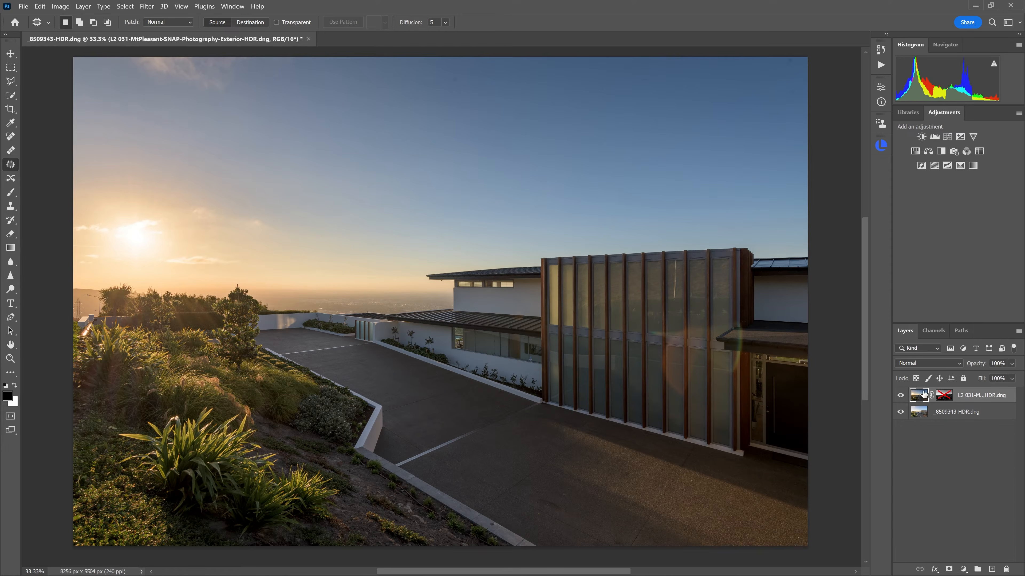
pyautogui.keyDown('shift'); pyautogui.click(942, 397); pyautogui.keyUp('shift')
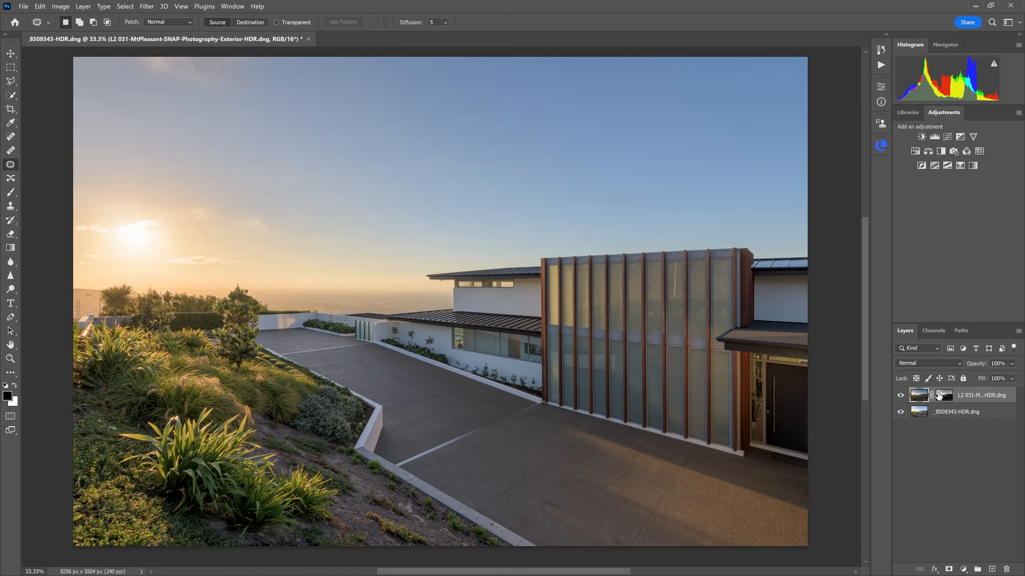
# Examine the blend around the trees and horizon at 100% by switching the masked layer's visibility.
pyautogui.hotkey('ctrl', '1')
pyautogui.click(900, 395)
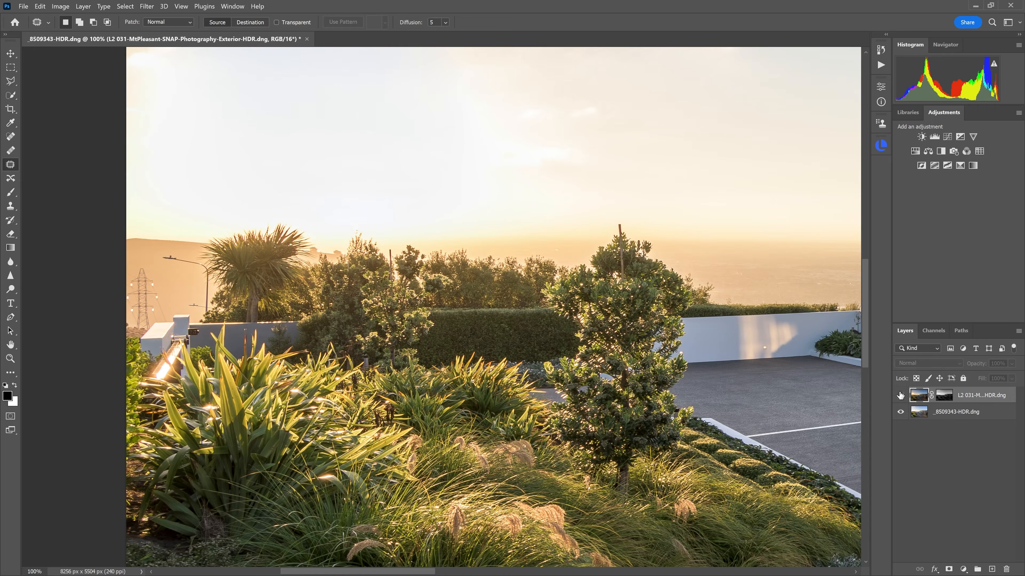
pyautogui.click(901, 395)
pyautogui.click(900, 395)
pyautogui.click(900, 396)
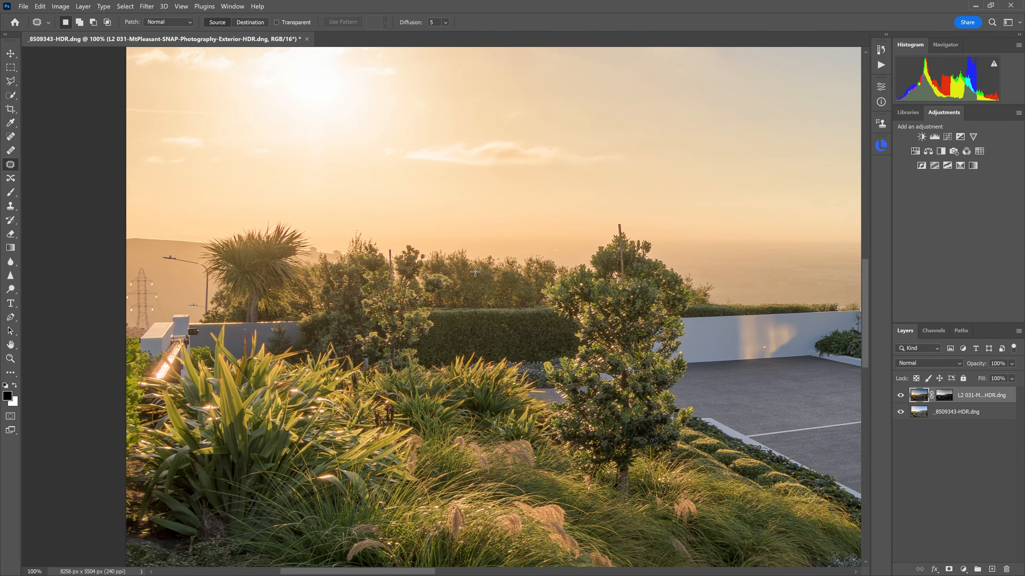
pyautogui.click(900, 396)
pyautogui.click(901, 396)
pyautogui.click(901, 396)
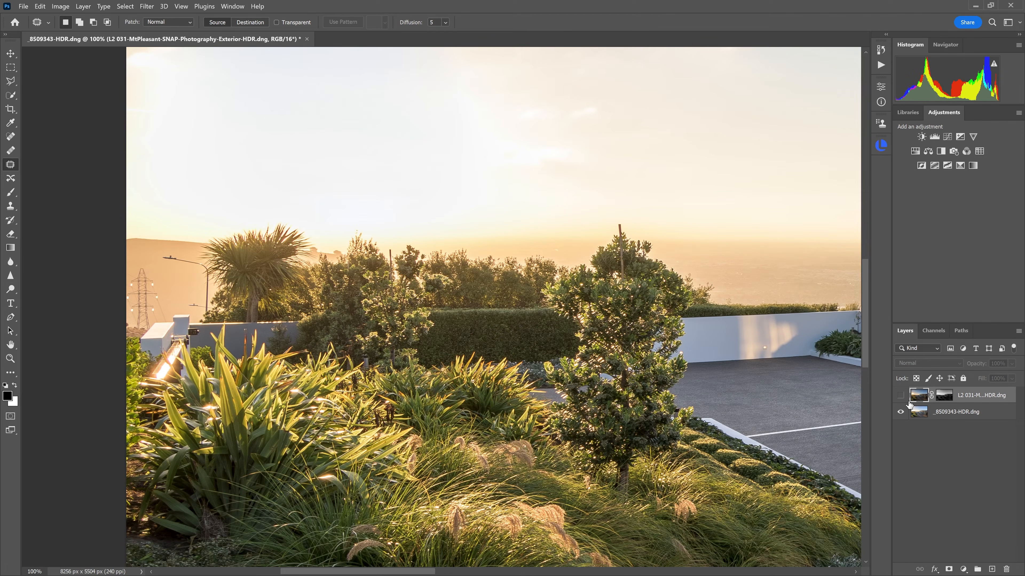
pyautogui.click(900, 395)
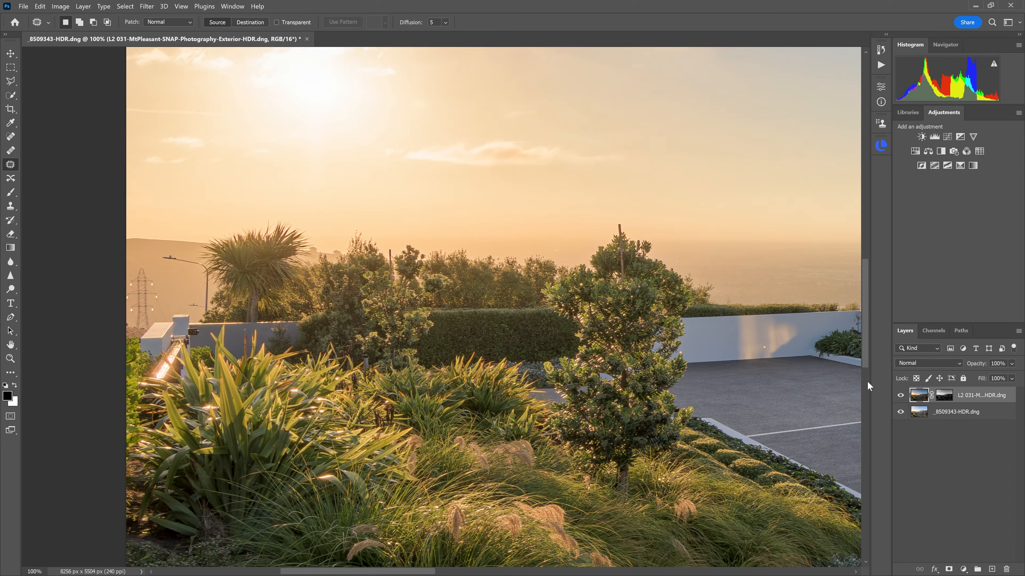
# Display the hand-free layer's luminosity mask on its own at the 33.33% view.
pyautogui.hotkey('ctrl', '-')
pyautogui.hotkey('ctrl', '-')
pyautogui.hotkey('ctrl', '-')
pyautogui.keyDown('alt'); pyautogui.click(945, 396); pyautogui.keyUp('alt')
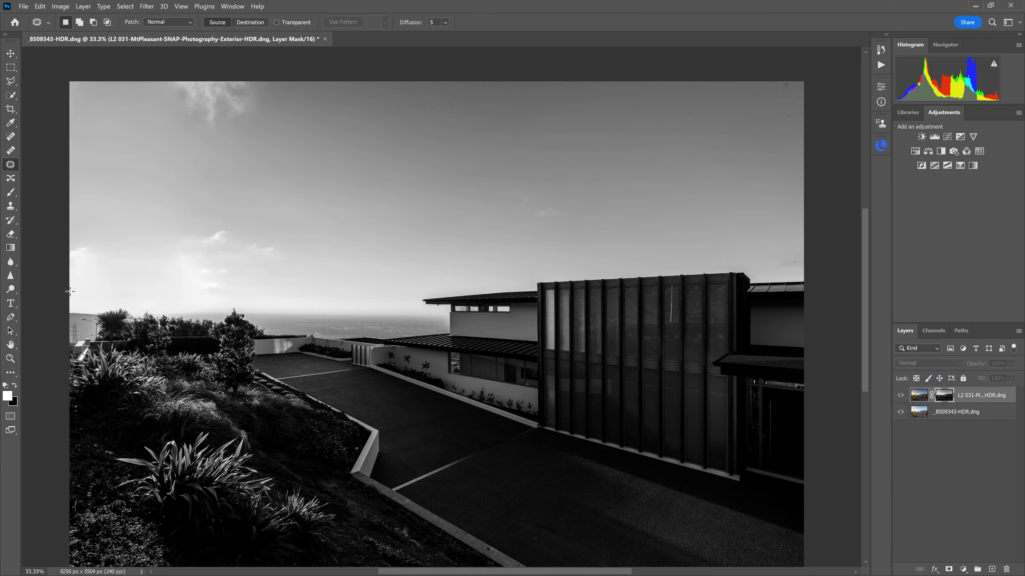
# Dodge the highlights of the hand-free layer's mask across the sky with a 1700 px brush at 17% exposure.
pyautogui.click(10, 290)
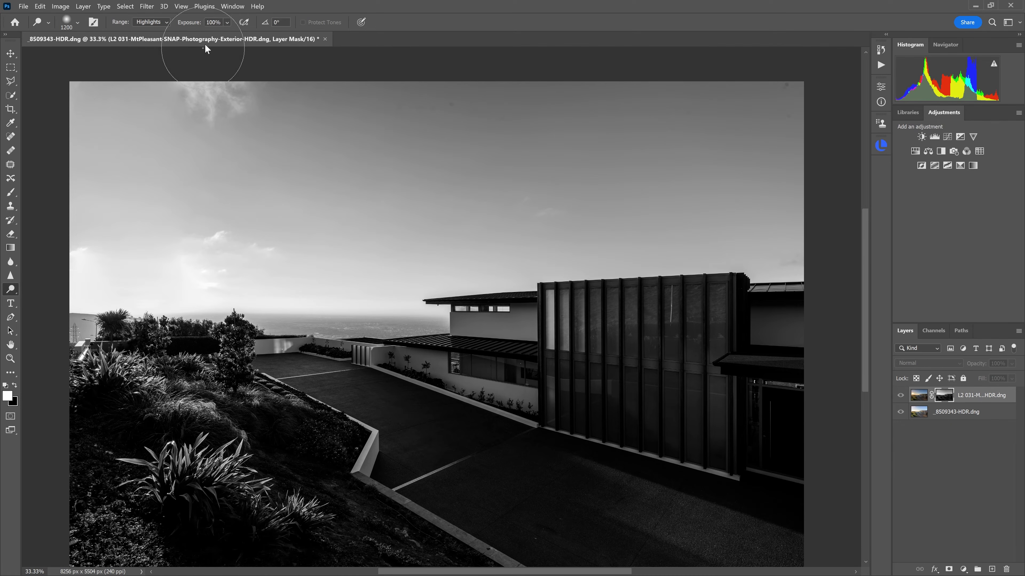
pyautogui.click(227, 22)
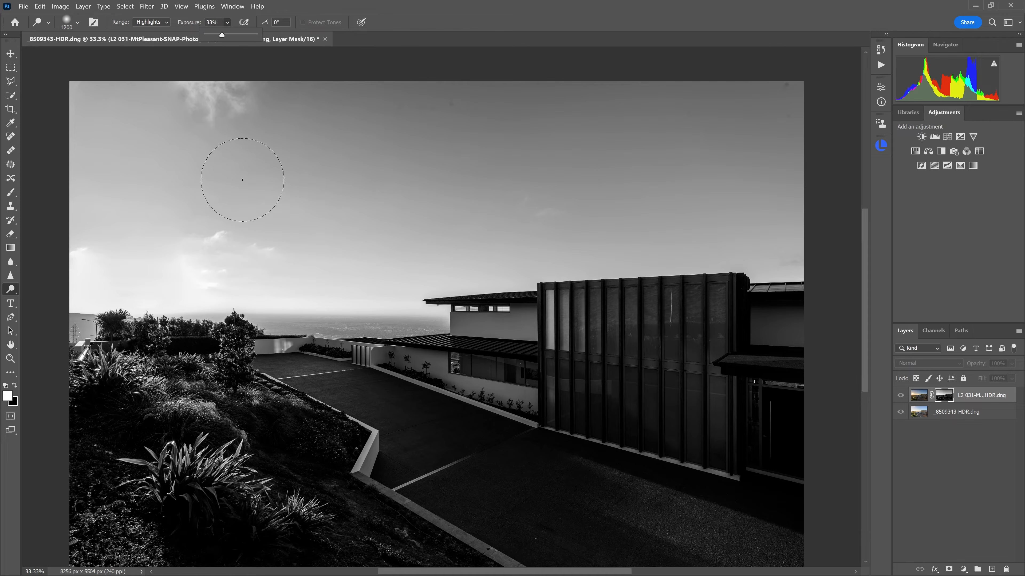
pyautogui.press(']')
pyautogui.press(']')
pyautogui.press(']')
pyautogui.press(']')
pyautogui.press(']')
pyautogui.press(']')
pyautogui.press(']')
pyautogui.press(']')
pyautogui.press(']')
pyautogui.press(']')
pyautogui.press(']')
pyautogui.press(']')
pyautogui.press(']')
pyautogui.press(']')
pyautogui.press(']')
pyautogui.moveTo(171, 137)
pyautogui.mouseDown()
pyautogui.moveTo(434, 92)
pyautogui.moveTo(794, 73)
pyautogui.moveTo(597, 121)
pyautogui.moveTo(160, 126)
pyautogui.moveTo(194, 105)
pyautogui.moveTo(58, 197)
pyautogui.moveTo(252, 170)
pyautogui.moveTo(274, 79)
pyautogui.moveTo(785, 90)
pyautogui.moveTo(832, 122)
pyautogui.moveTo(858, 103)
pyautogui.mouseUp()
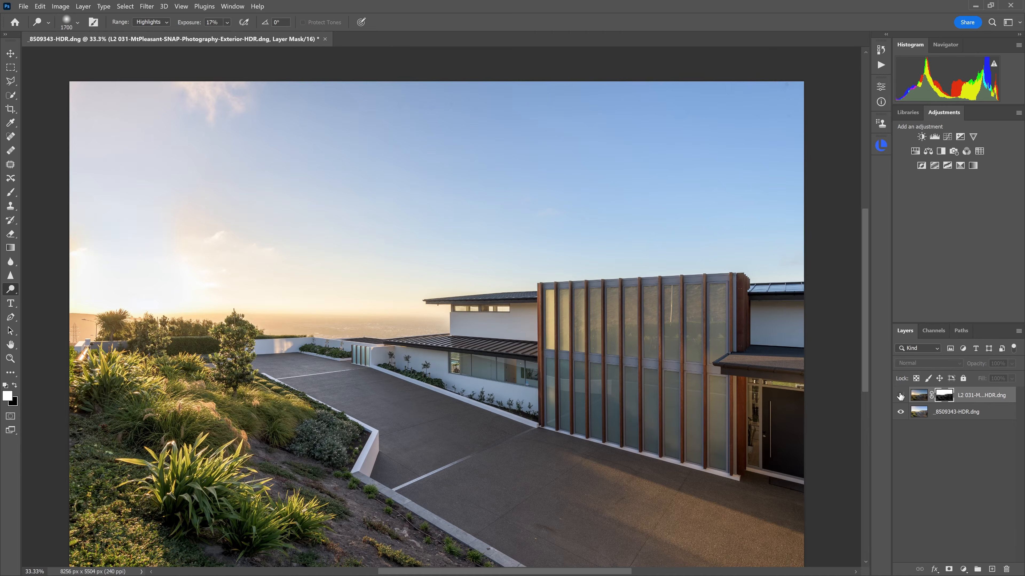
pyautogui.click(901, 395)
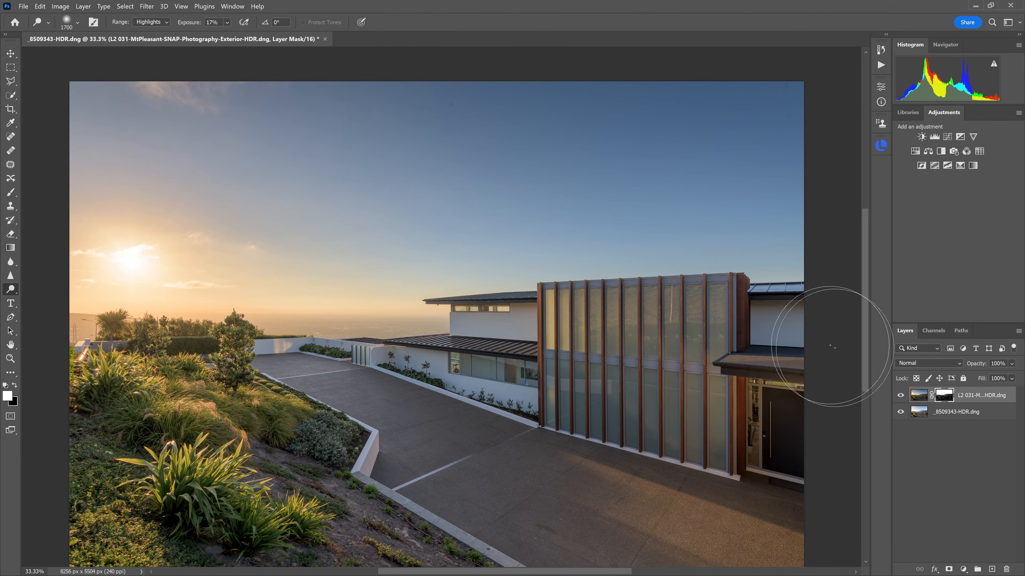
pyautogui.click(899, 395)
pyautogui.click(899, 395)
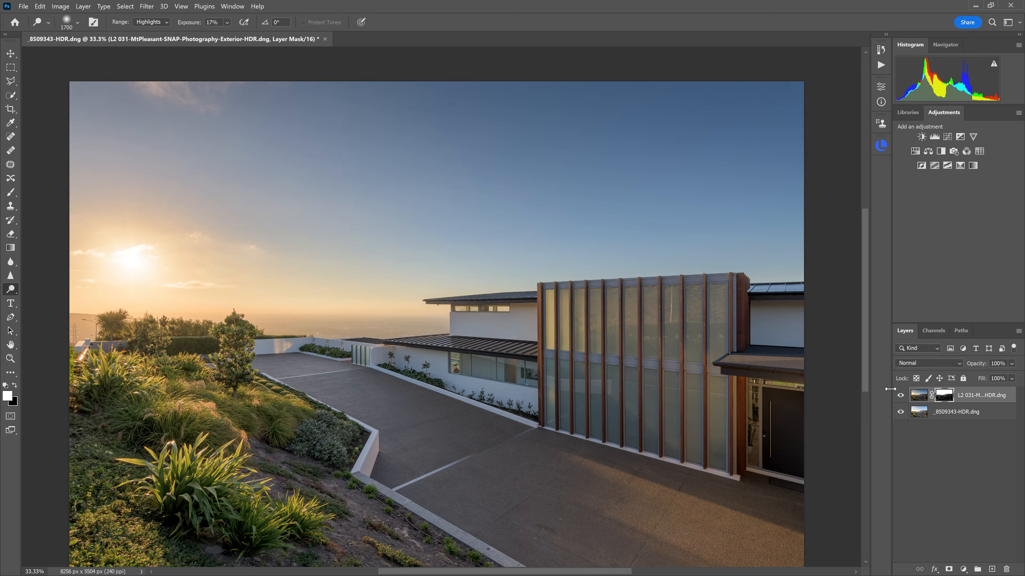
pyautogui.moveTo(160, 281)
pyautogui.mouseDown()
pyautogui.moveTo(103, 270)
pyautogui.moveTo(103, 258)
pyautogui.moveTo(137, 320)
pyautogui.moveTo(114, 377)
pyautogui.mouseUp()
# Compare the brightened-mask blend with the base exposure by hiding and showing the hand-free layer.
pyautogui.click(900, 396)
pyautogui.click(913, 396)
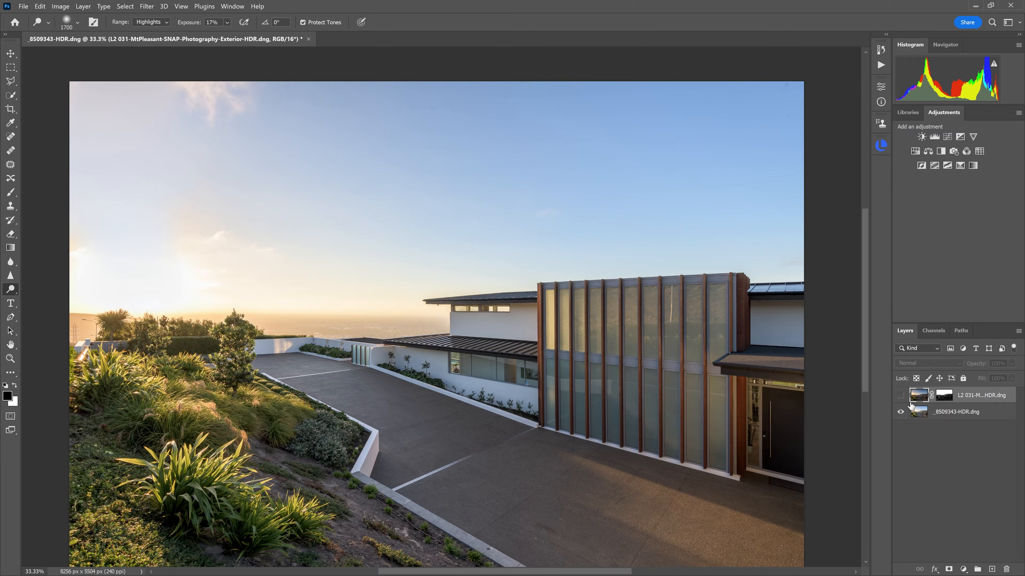
pyautogui.click(900, 395)
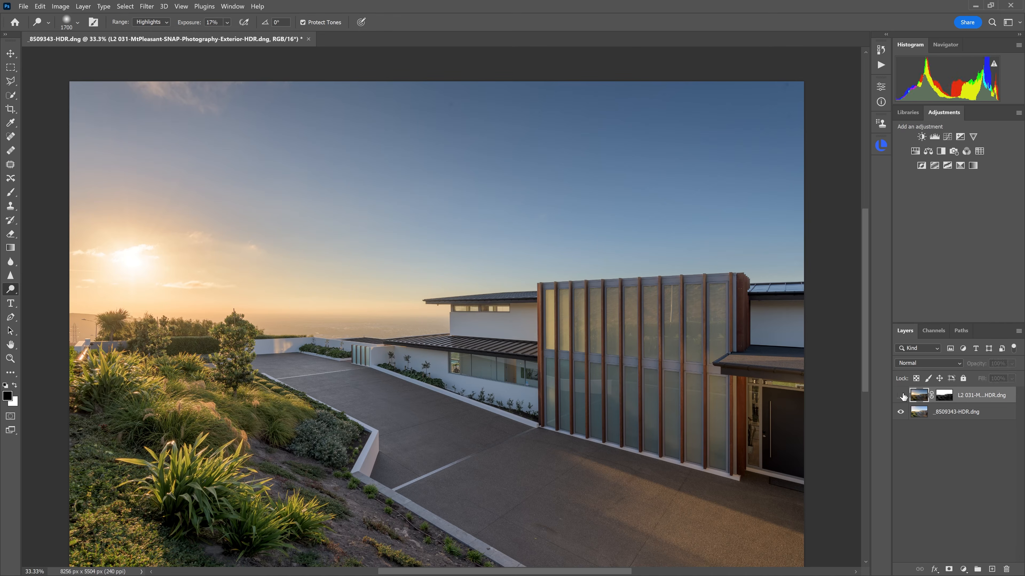
pyautogui.click(900, 396)
pyautogui.click(900, 395)
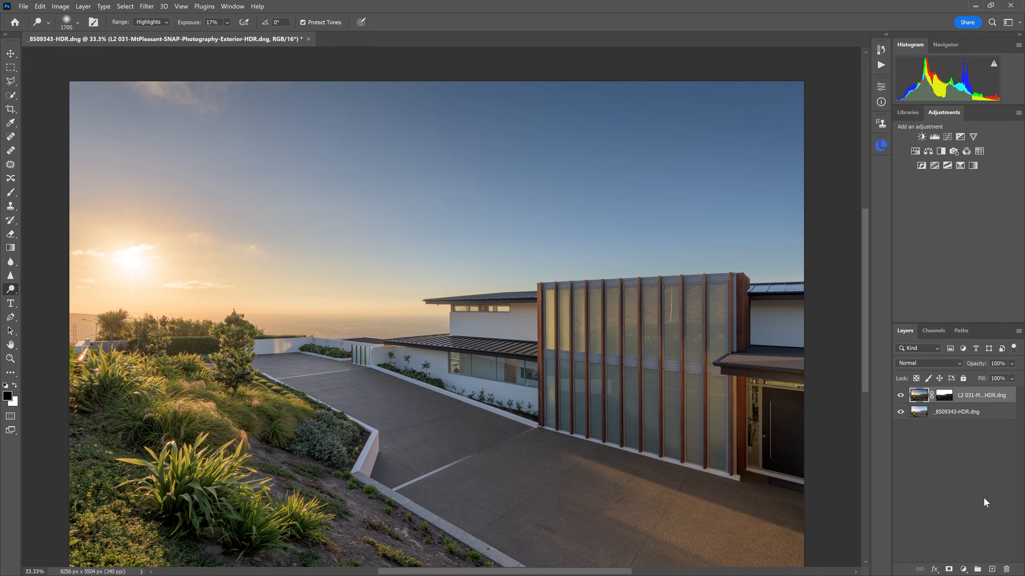
# Place the masked hand-free layer in a new group and add a white layer mask to the group.
pyautogui.click(978, 569)
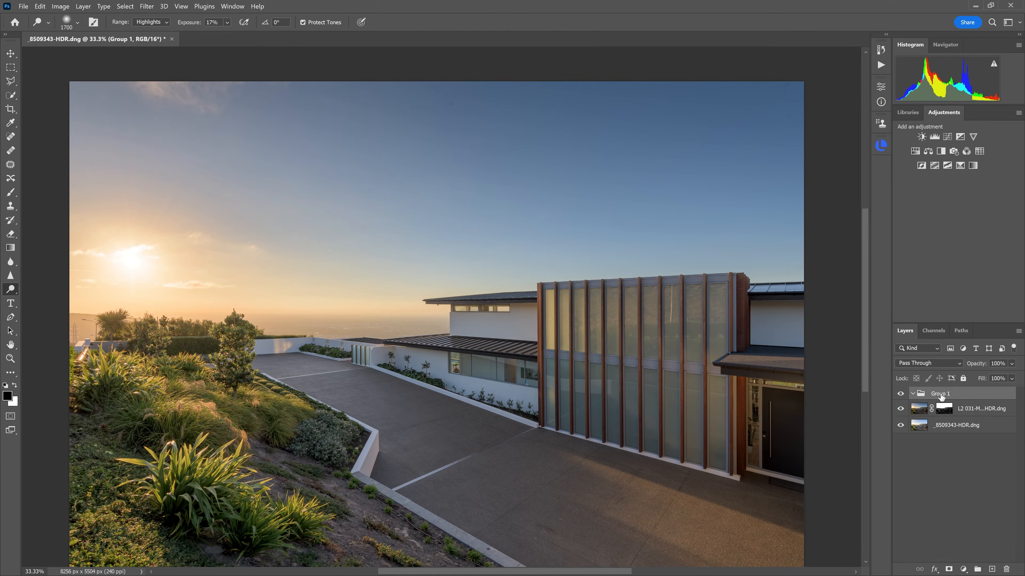
pyautogui.moveTo(980, 412); pyautogui.dragTo(975, 394)
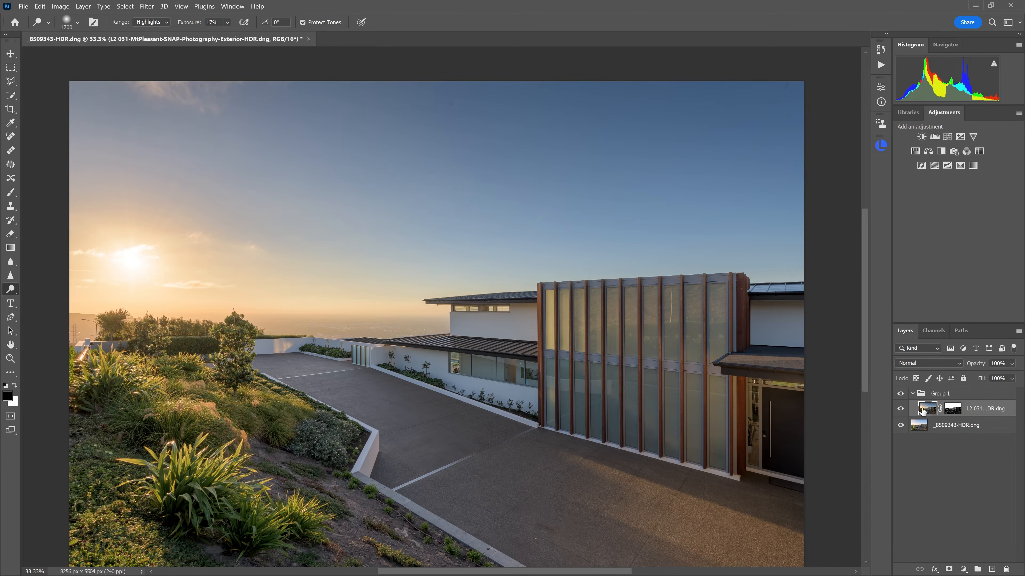
pyautogui.click(901, 409)
pyautogui.click(901, 409)
pyautogui.click(932, 396)
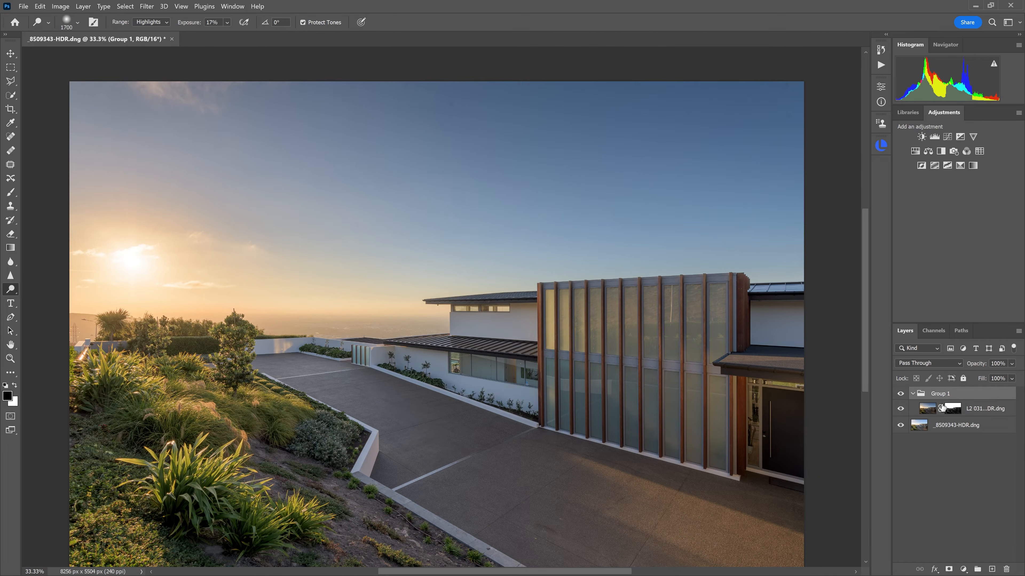
pyautogui.click(949, 570)
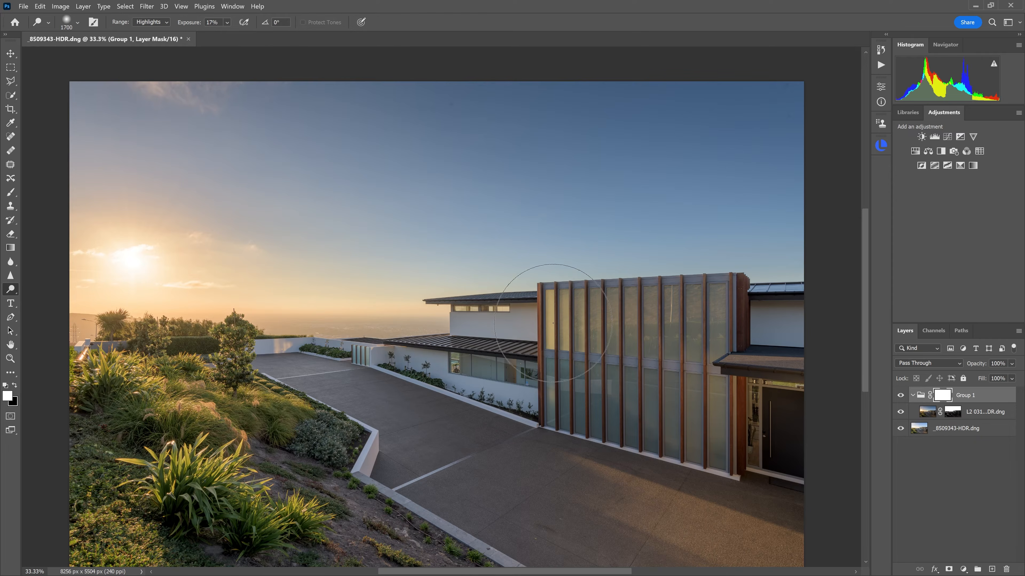
# Paint black at 50% opacity on the group's mask over the driveway and house with a large soft brush.
pyautogui.click(11, 192)
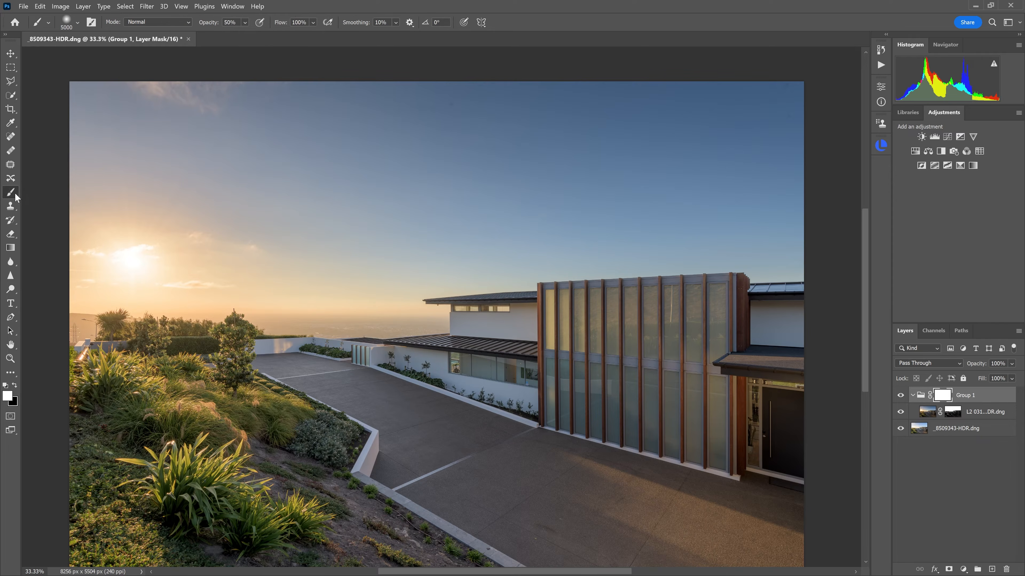
pyautogui.click(16, 386)
pyautogui.press('[')
pyautogui.press('[')
pyautogui.press('[')
pyautogui.press('[')
pyautogui.press('[')
pyautogui.press('[')
pyautogui.press('[')
pyautogui.press('[')
pyautogui.press('[')
pyautogui.press('[')
pyautogui.press('[')
pyautogui.press('[')
pyautogui.press('[')
pyautogui.press('[')
pyautogui.press('[')
pyautogui.press('[')
pyautogui.press('[')
pyautogui.press('[')
pyautogui.press('[')
pyautogui.press('[')
pyautogui.press('[')
pyautogui.press('[')
pyautogui.press('[')
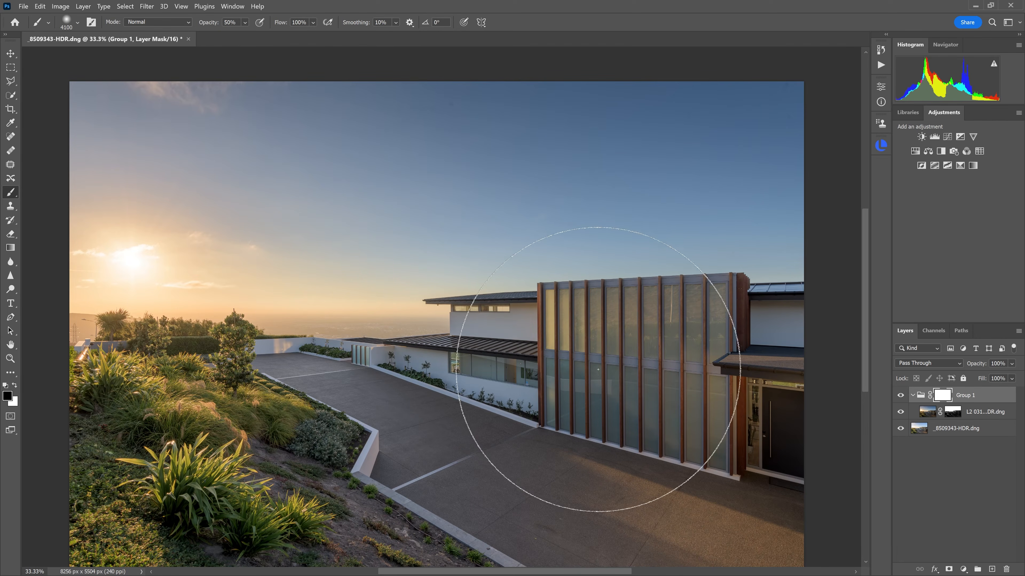
pyautogui.click(486, 432)
# Select the house with the Quick Selection tool, fill it with black on the group's mask, and deselect.
pyautogui.click(12, 95)
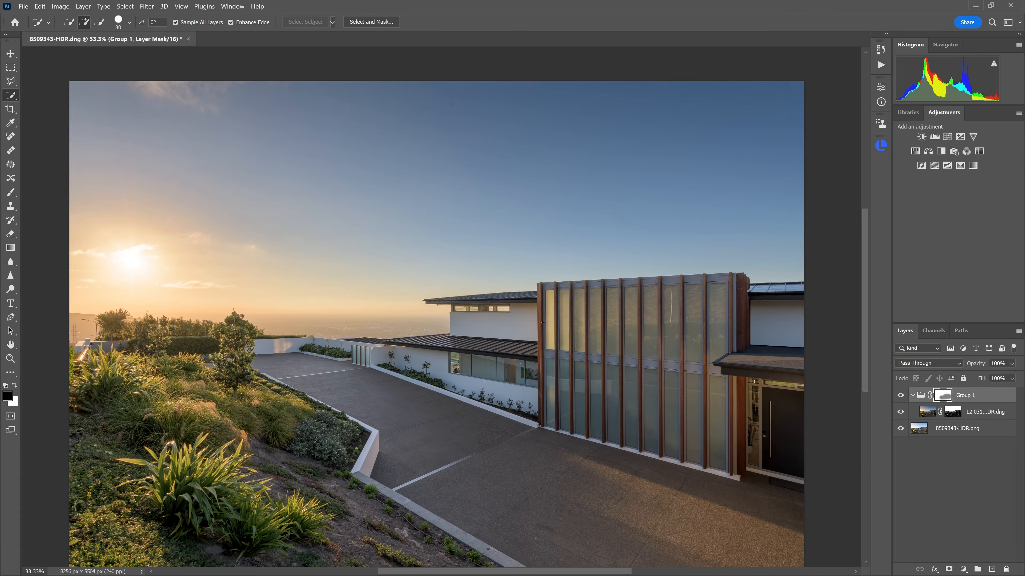
pyautogui.moveTo(501, 324)
pyautogui.mouseDown()
pyautogui.moveTo(546, 371)
pyautogui.moveTo(586, 364)
pyautogui.moveTo(654, 374)
pyautogui.moveTo(753, 366)
pyautogui.moveTo(785, 347)
pyautogui.moveTo(781, 291)
pyautogui.mouseUp()
pyautogui.hotkey('alt', 'BackSpace')
pyautogui.hotkey('ctrl', 'd')
pyautogui.press('b')
# Compare the blend with the base exposure by switching the group's visibility and isolating the base layer.
pyautogui.click(901, 396)
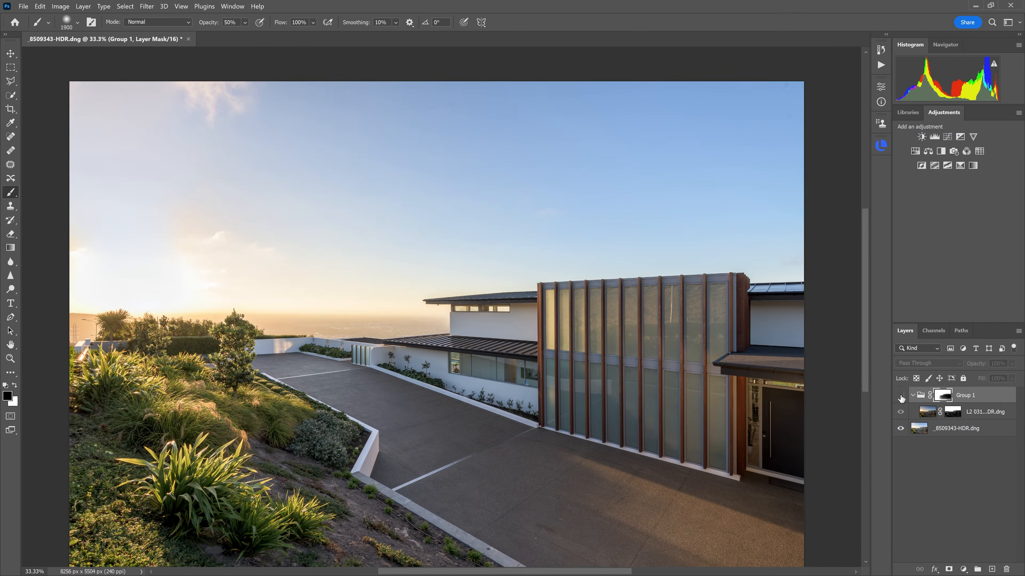
pyautogui.click(900, 397)
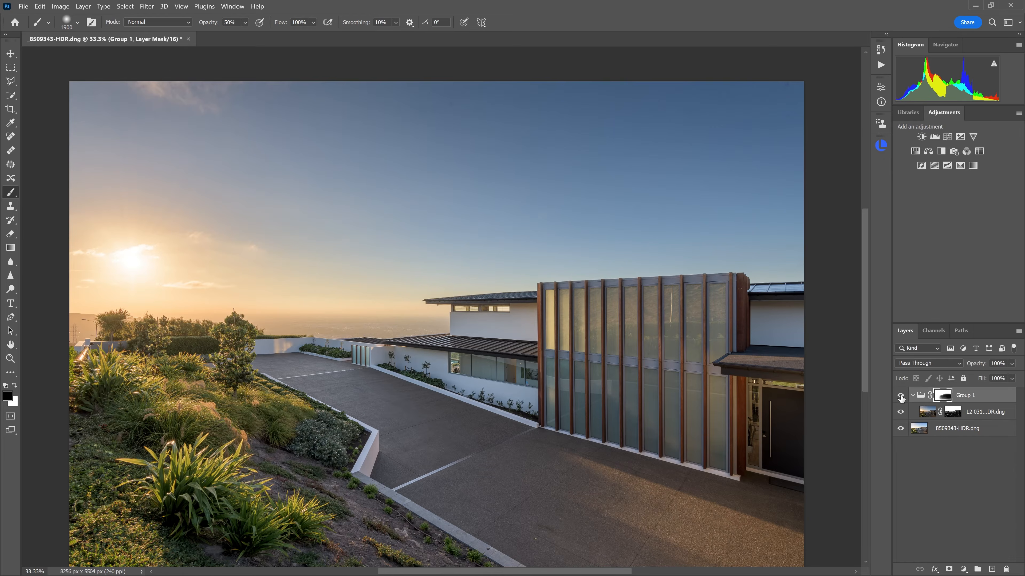
pyautogui.click(900, 397)
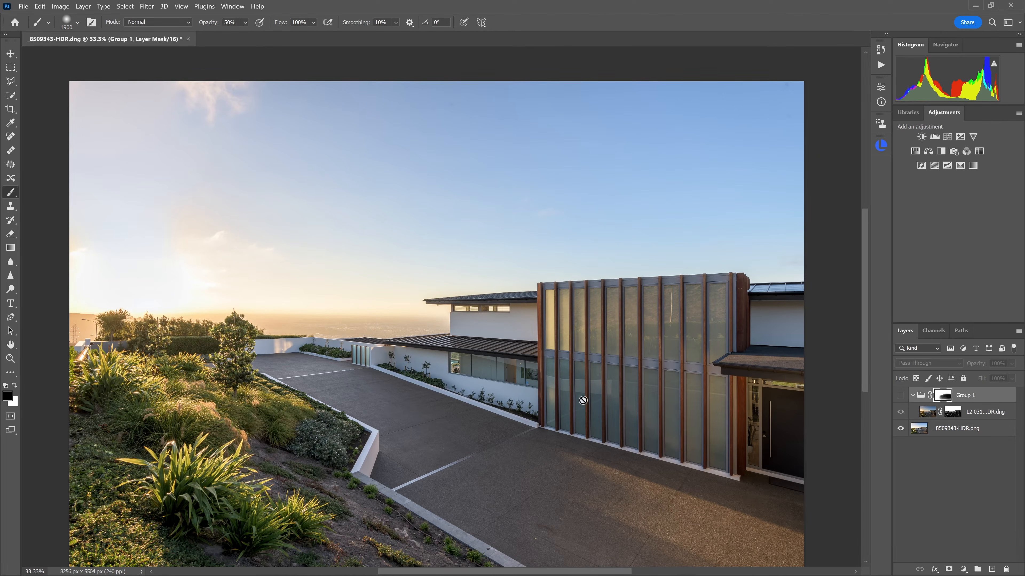
pyautogui.click(901, 396)
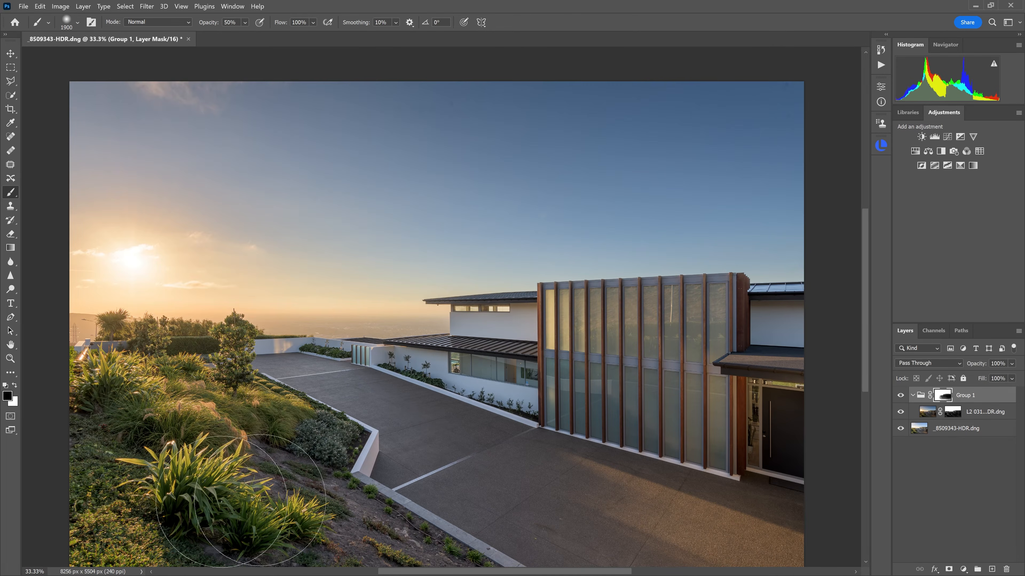
pyautogui.click(900, 396)
pyautogui.click(901, 396)
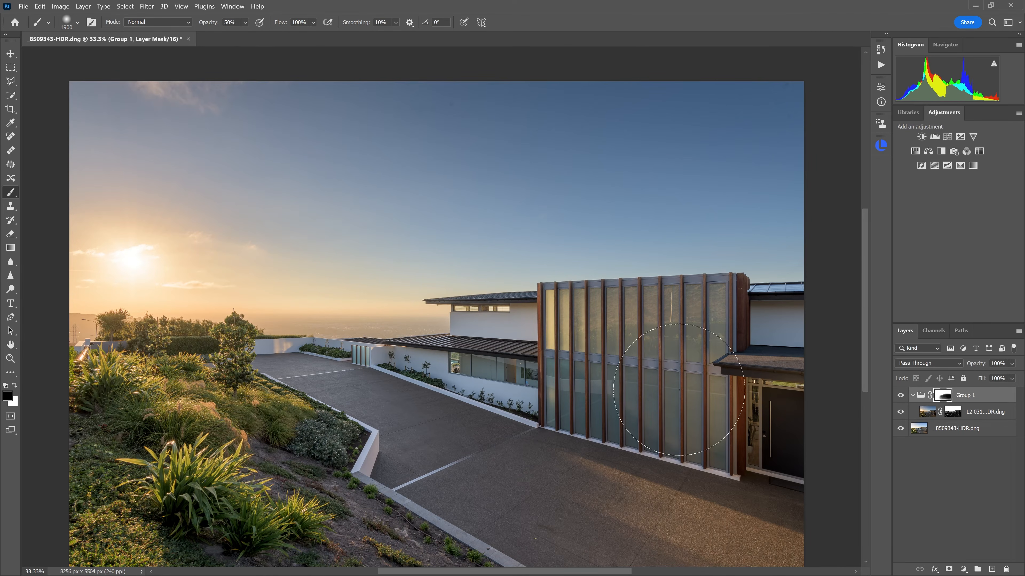
pyautogui.keyDown('alt'); pyautogui.click(902, 430); pyautogui.keyUp('alt')
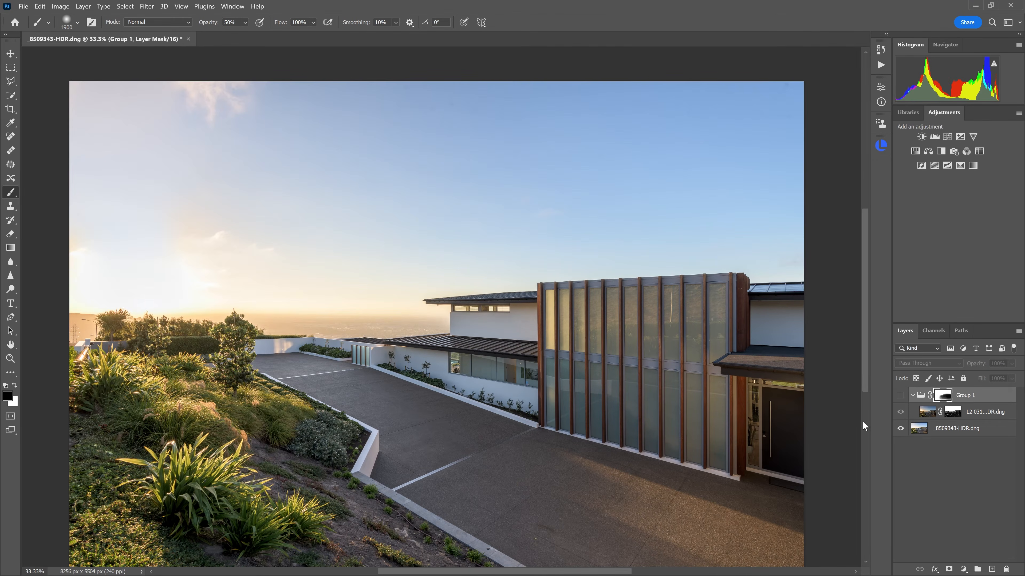
pyautogui.keyDown('alt'); pyautogui.click(901, 429); pyautogui.keyUp('alt')
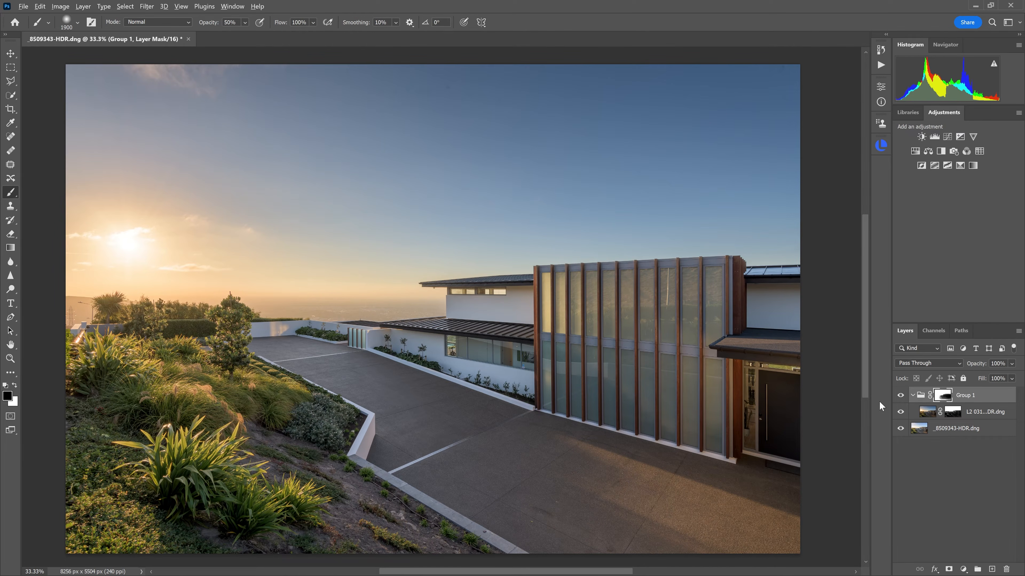
# Stamp all visible layers into a new top layer and inspect the driveway and glass facade at 100%.
pyautogui.hotkey('ctrl', 'shift', 'alt', 'e')
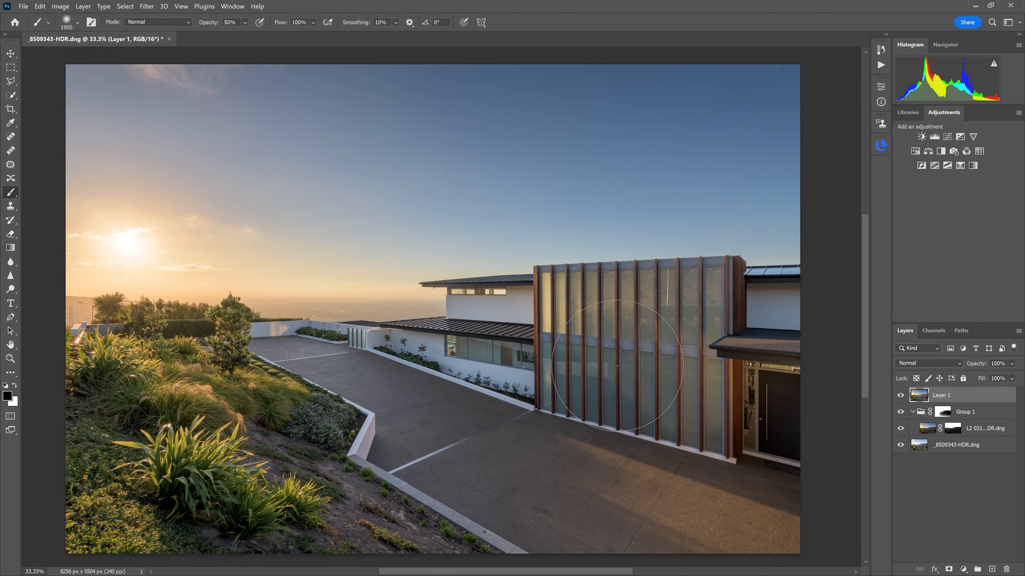
pyautogui.keyDown('ctrl'); pyautogui.click(549, 520); pyautogui.keyUp('ctrl')
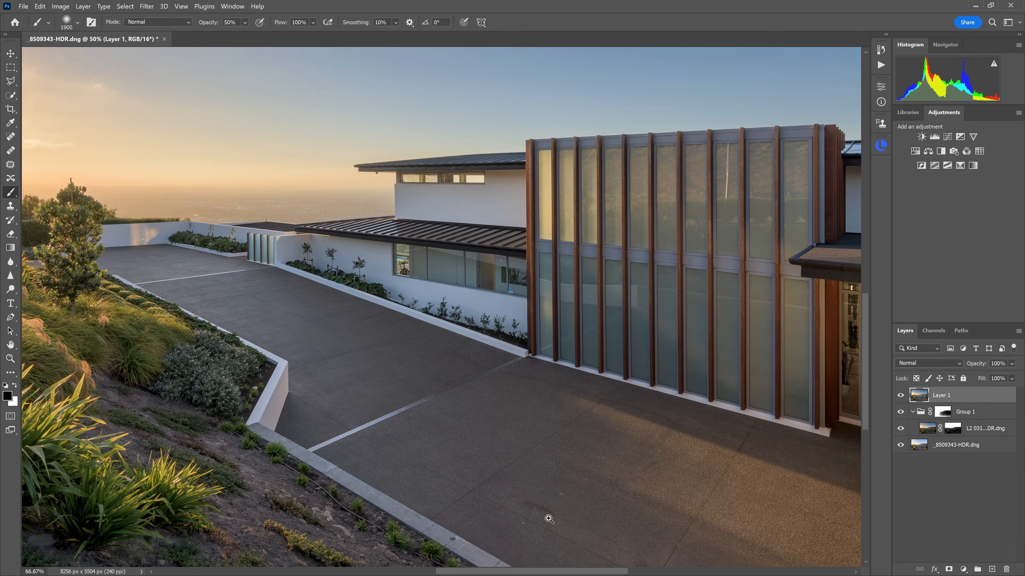
pyautogui.keyDown('ctrl'); pyautogui.click(549, 517); pyautogui.keyUp('ctrl')
pyautogui.keyDown('ctrl'); pyautogui.click(556, 499); pyautogui.keyUp('ctrl')
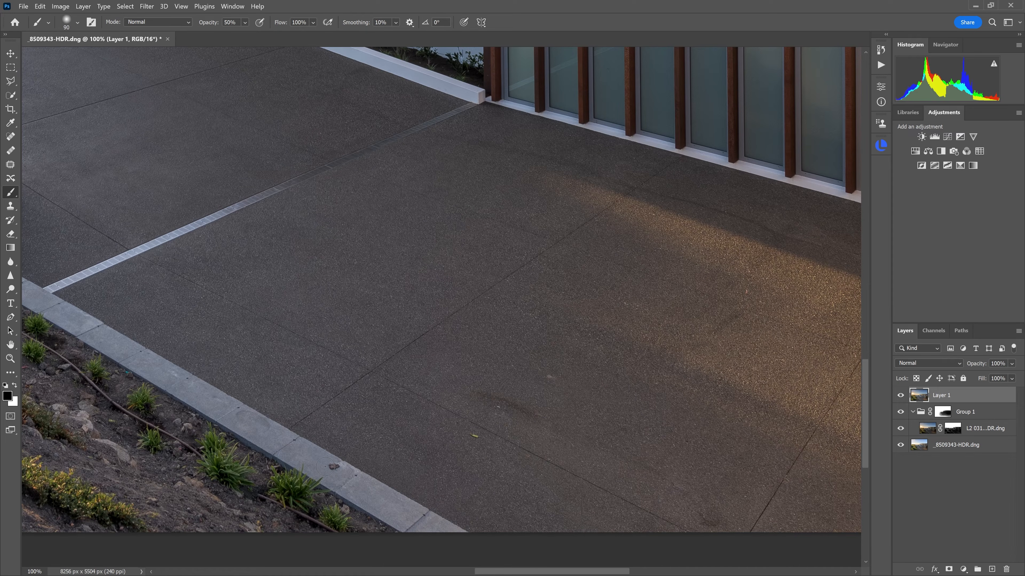
pyautogui.moveTo(634, 166); pyautogui.dragTo(557, 505)
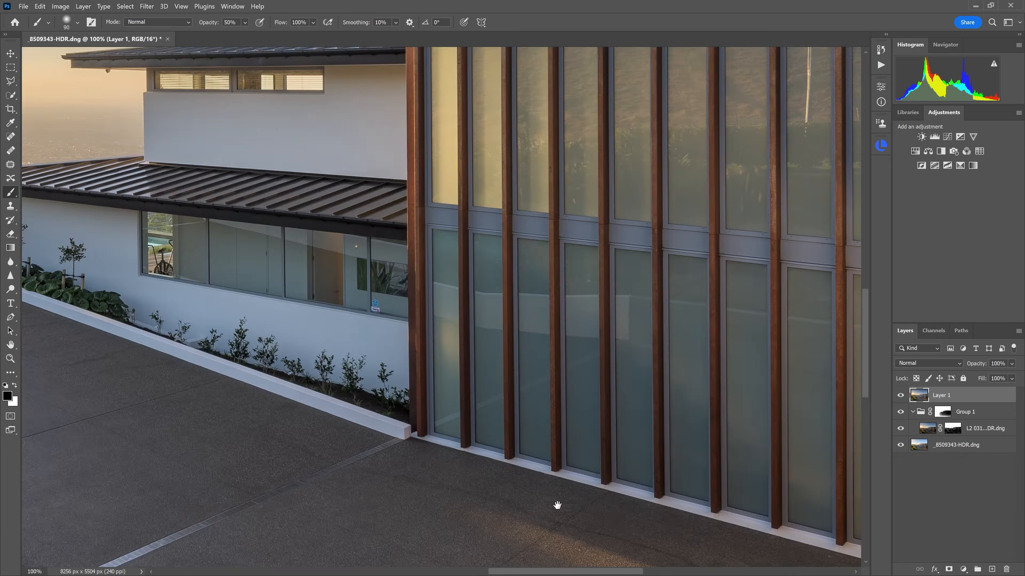
pyautogui.moveTo(761, 199); pyautogui.dragTo(673, 347)
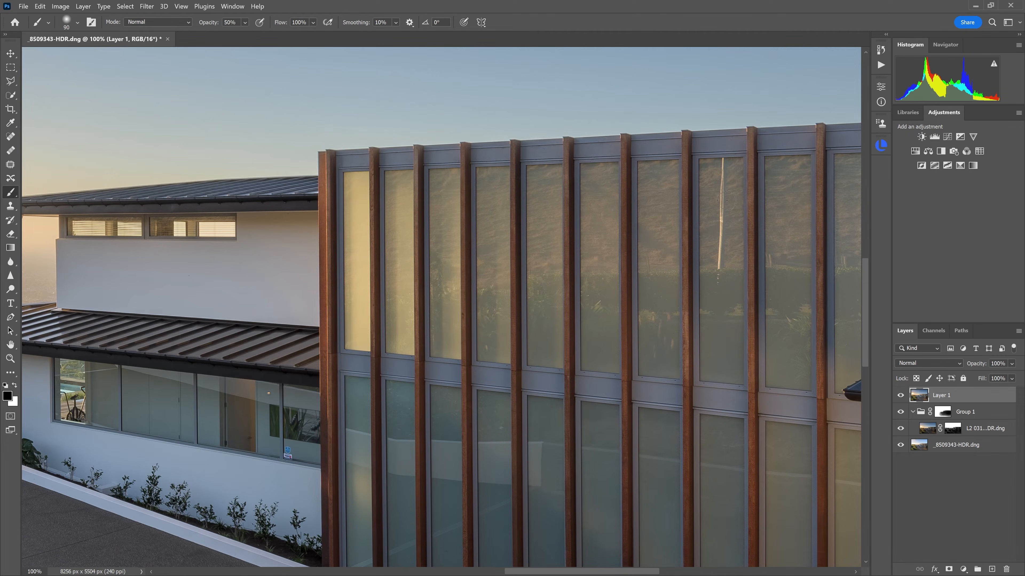
pyautogui.hotkey('ctrl', '-')
pyautogui.hotkey('ctrl', '-')
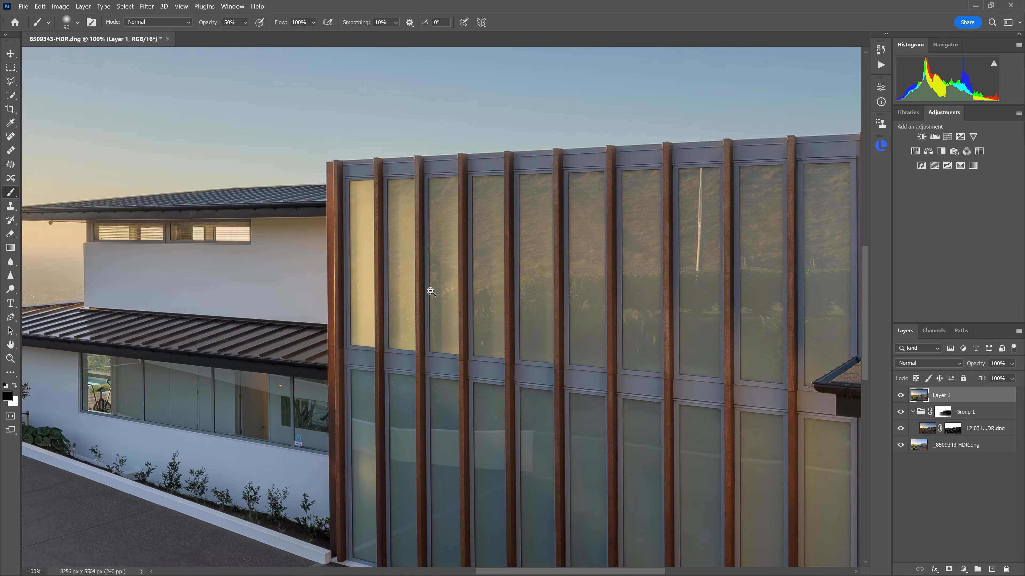
# Clone clean pavement over the dark mark on the driveway using a 150 px Clone Stamp brush.
pyautogui.click(10, 206)
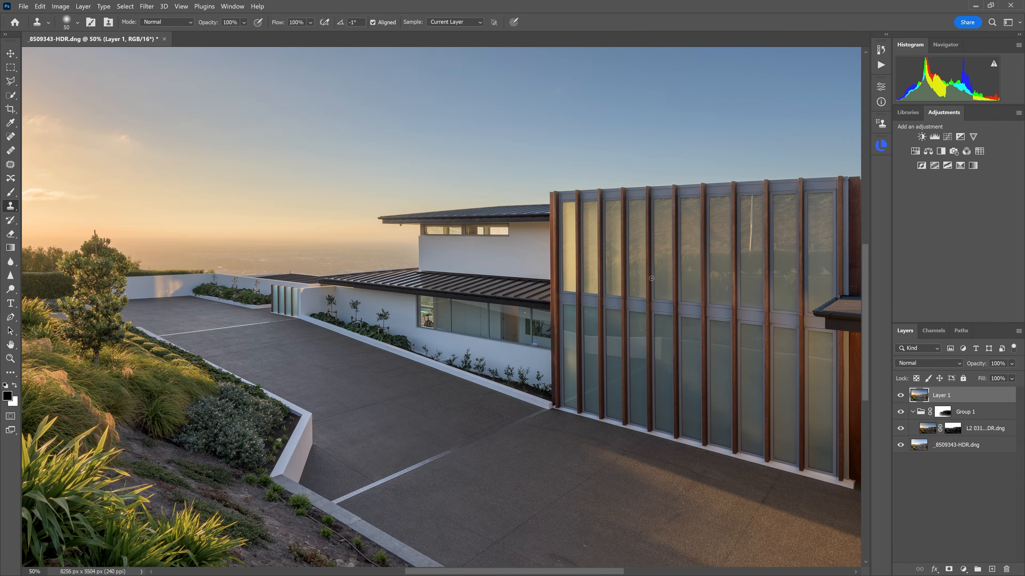
pyautogui.moveTo(534, 385); pyautogui.dragTo(465, 307)
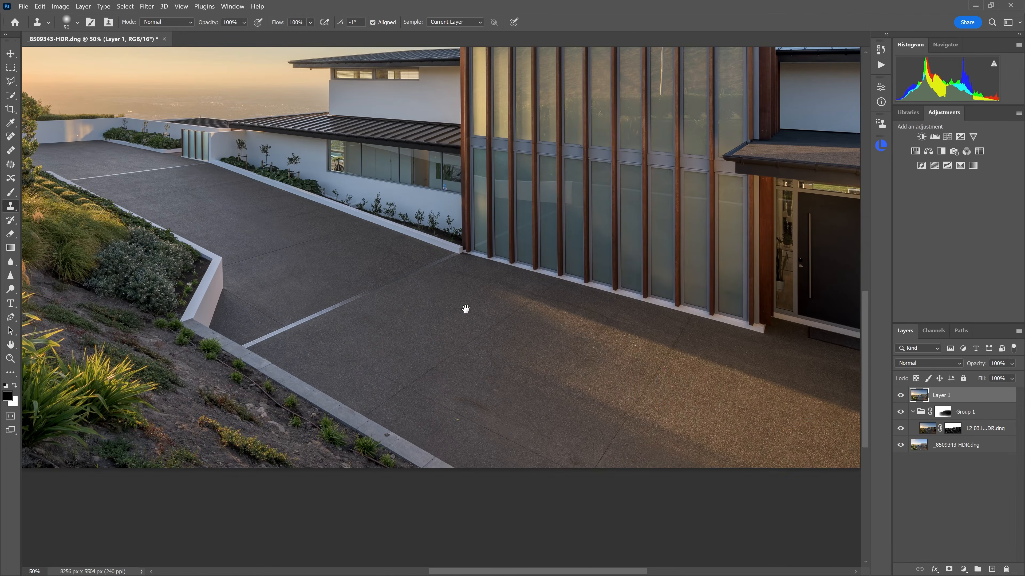
pyautogui.keyDown('ctrl'); pyautogui.click(505, 409); pyautogui.keyUp('ctrl')
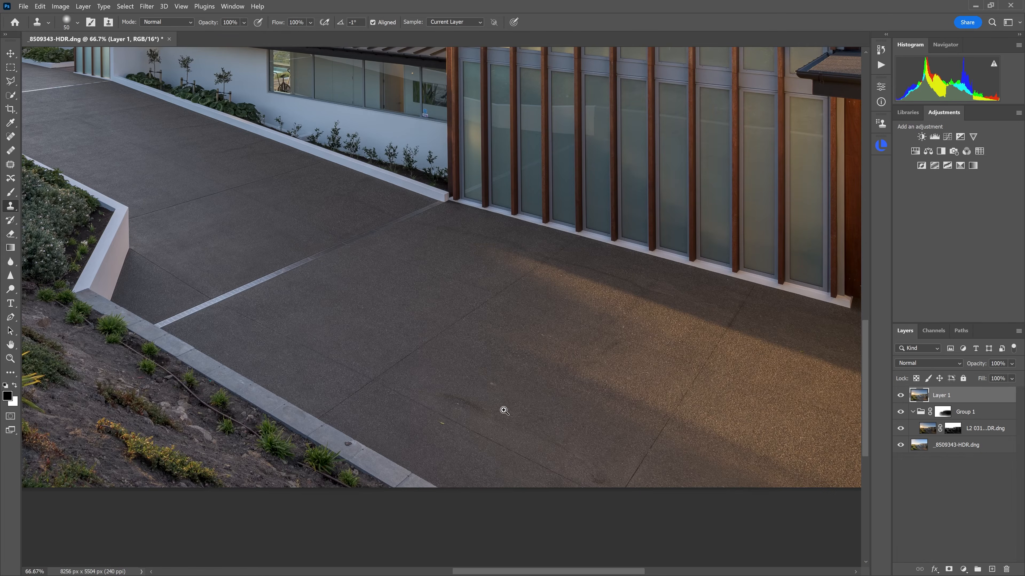
pyautogui.keyDown('ctrl'); pyautogui.click(503, 410); pyautogui.keyUp('ctrl')
pyautogui.press(']')
pyautogui.press(']')
pyautogui.press(']')
pyautogui.press(']')
pyautogui.press(']')
pyautogui.press(']')
pyautogui.press(']')
pyautogui.click(448, 400)
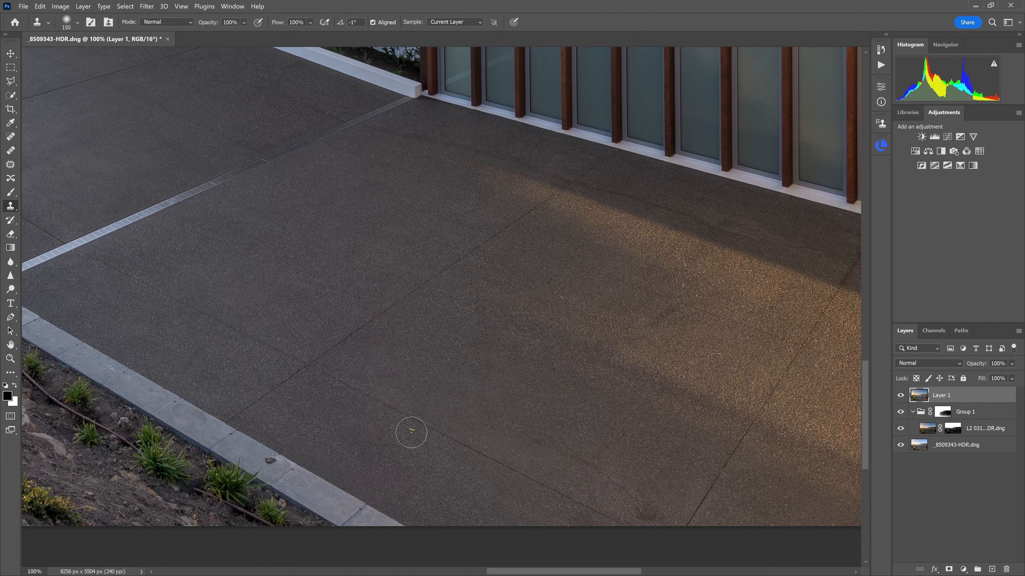
# Clone out the small yellow leaf on the driveway and the dark spot on the concrete kerb with a 60 px brush.
pyautogui.press('[')
pyautogui.press('[')
pyautogui.press('[')
pyautogui.press('[')
pyautogui.press('[')
pyautogui.press('[')
pyautogui.click(246, 447)
pyautogui.click(322, 491)
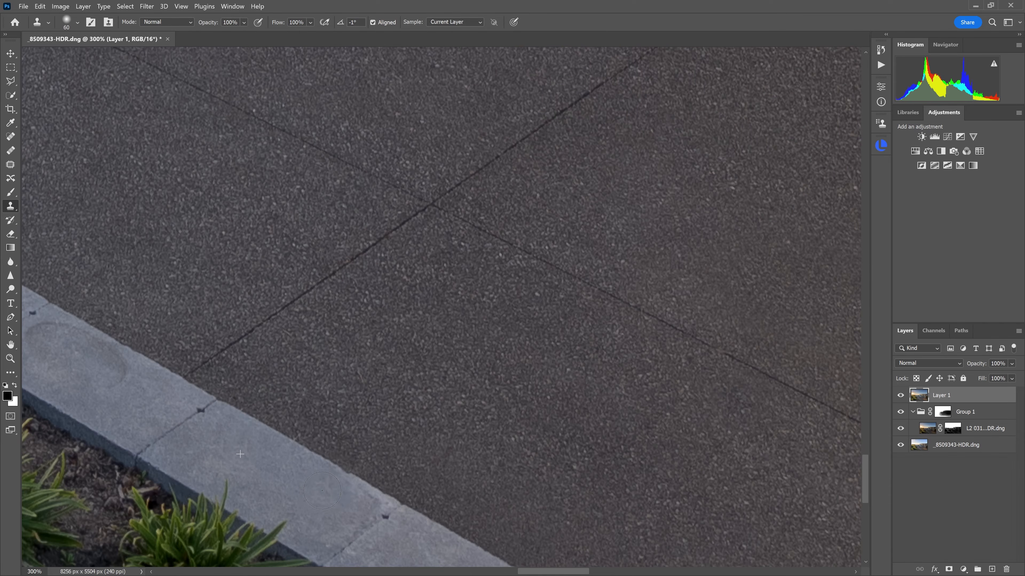
# Clone clean pavement over the dark stain near the lower image edge of the driveway.
pyautogui.moveTo(577, 444); pyautogui.dragTo(540, 377)
pyautogui.press('h')
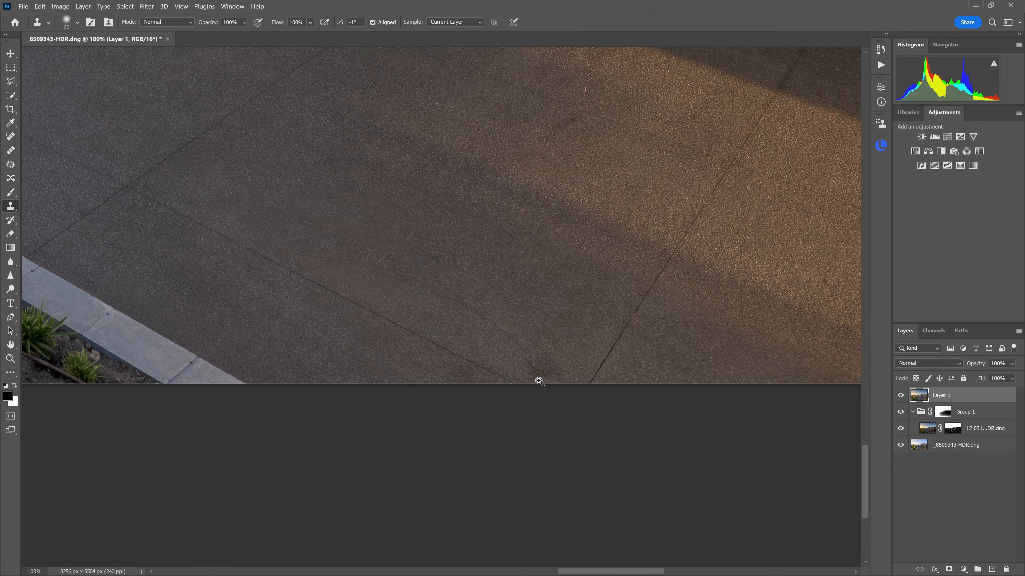
pyautogui.keyDown('alt'); pyautogui.click(593, 284); pyautogui.keyUp('alt')
pyautogui.click(565, 354)
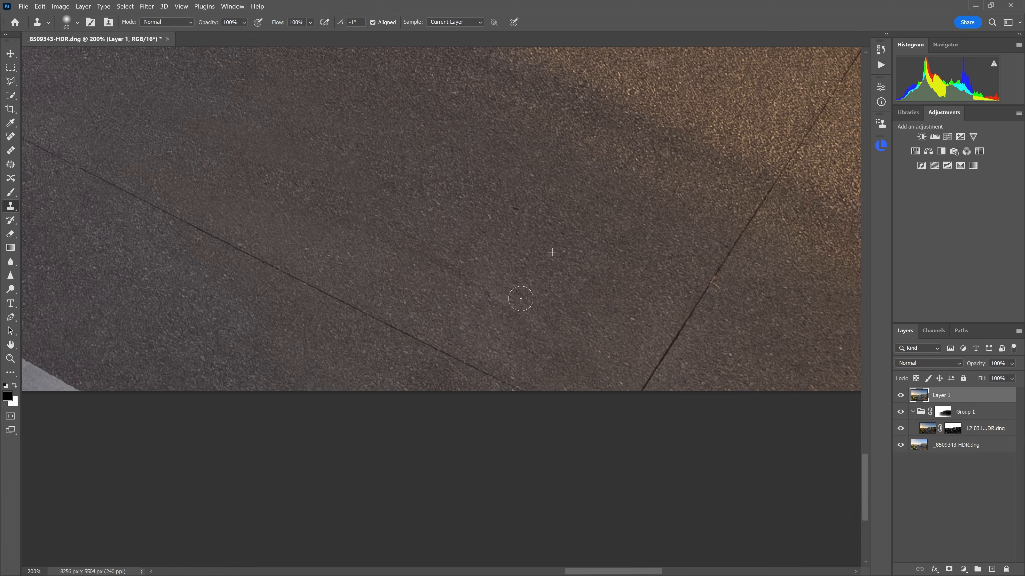
# Inspect the driveway pavement along the base of the glass facade for remaining marks.
pyautogui.keyDown('ctrl'); pyautogui.keyDown('alt'); pyautogui.click(555, 198); pyautogui.keyUp('alt'); pyautogui.keyUp('ctrl')
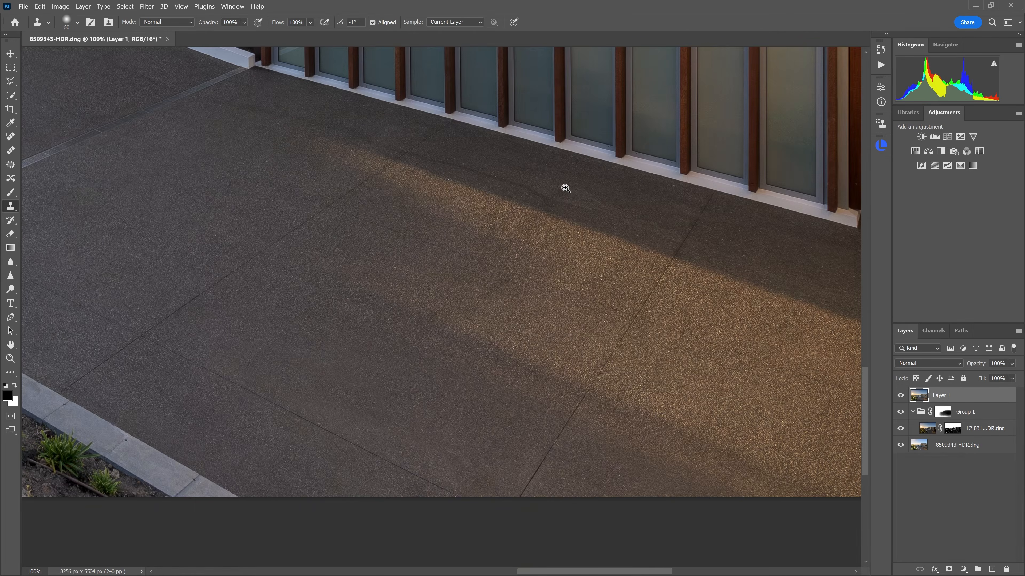
pyautogui.click(541, 181)
pyautogui.keyDown('alt'); pyautogui.click(695, 228); pyautogui.keyUp('alt')
pyautogui.moveTo(587, 233)
pyautogui.mouseDown()
pyautogui.moveTo(447, 173)
pyautogui.moveTo(206, 115)
pyautogui.mouseUp()
pyautogui.moveTo(316, 163); pyautogui.dragTo(631, 367)
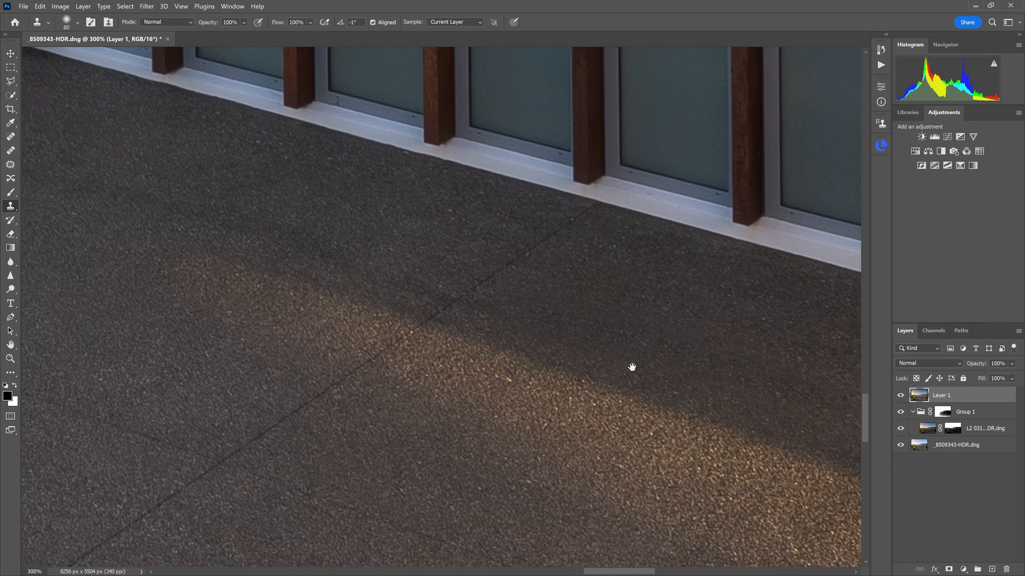
pyautogui.click(535, 250)
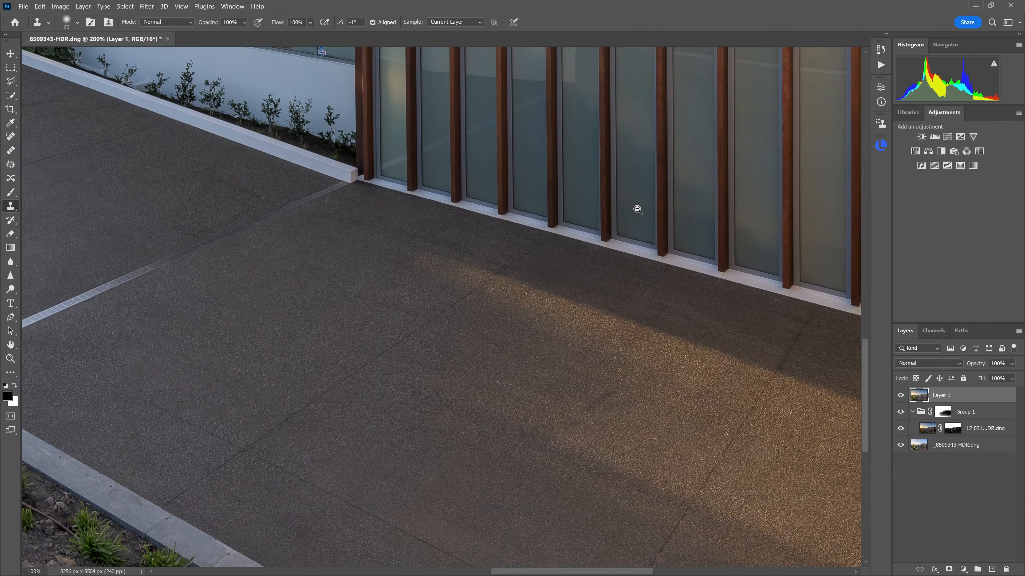
pyautogui.click(635, 224)
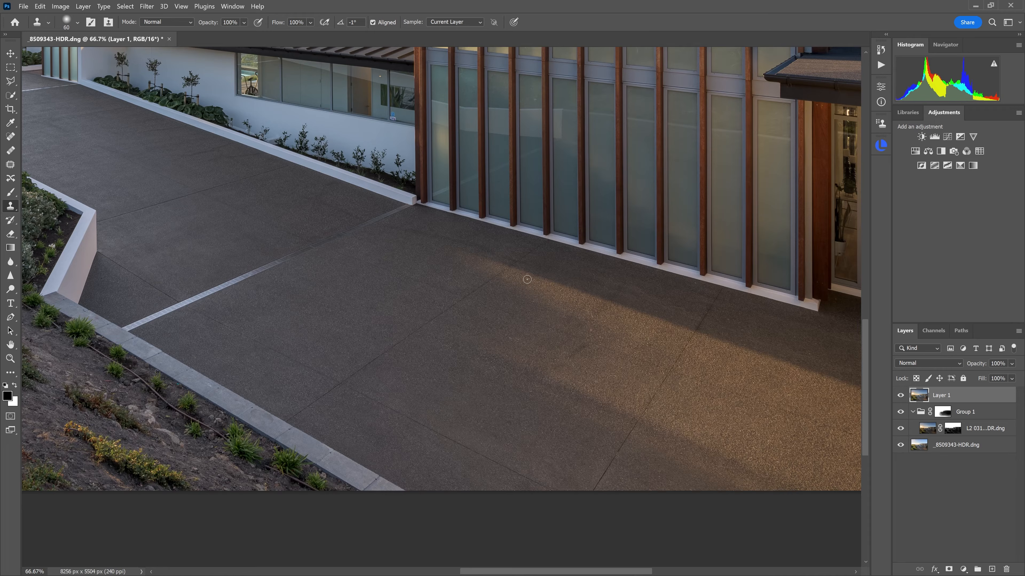
pyautogui.moveTo(629, 279); pyautogui.dragTo(627, 282)
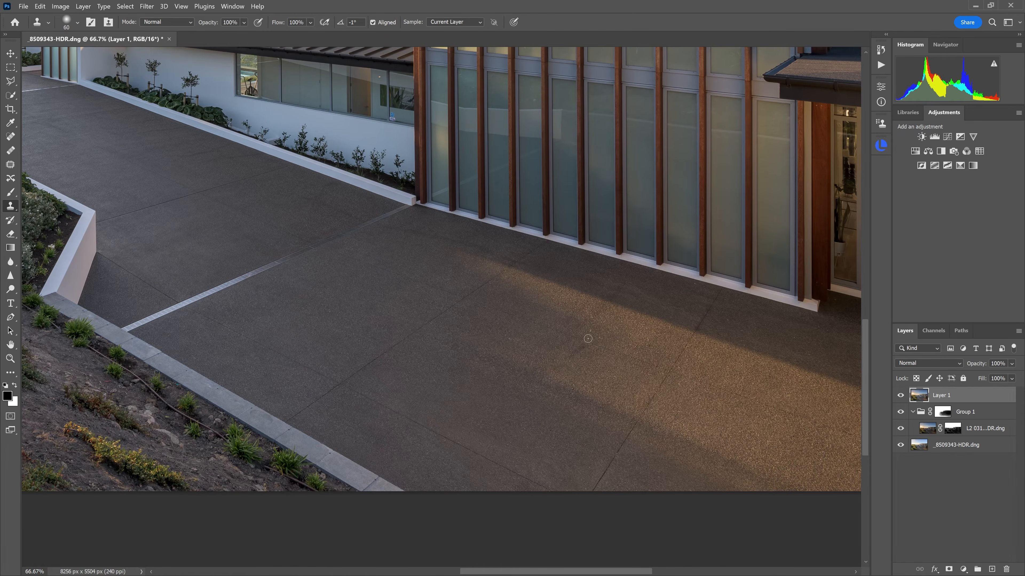
# Clone out the small light speck on the sunlit driveway patch with the 60 px Clone Stamp brush.
pyautogui.click(596, 339)
pyautogui.click(595, 338)
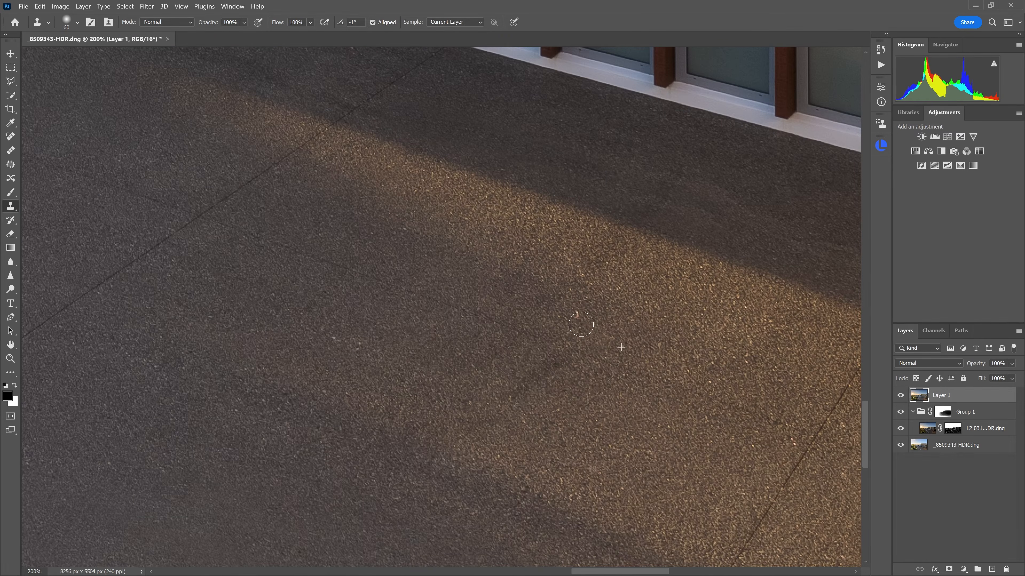
pyautogui.keyDown('alt'); pyautogui.click(576, 312); pyautogui.keyUp('alt')
pyautogui.click(576, 314)
# Clone clean glass reflection over the white pole reflected in the upper facade window, down to the hedge line.
pyautogui.moveTo(673, 217); pyautogui.dragTo(677, 387)
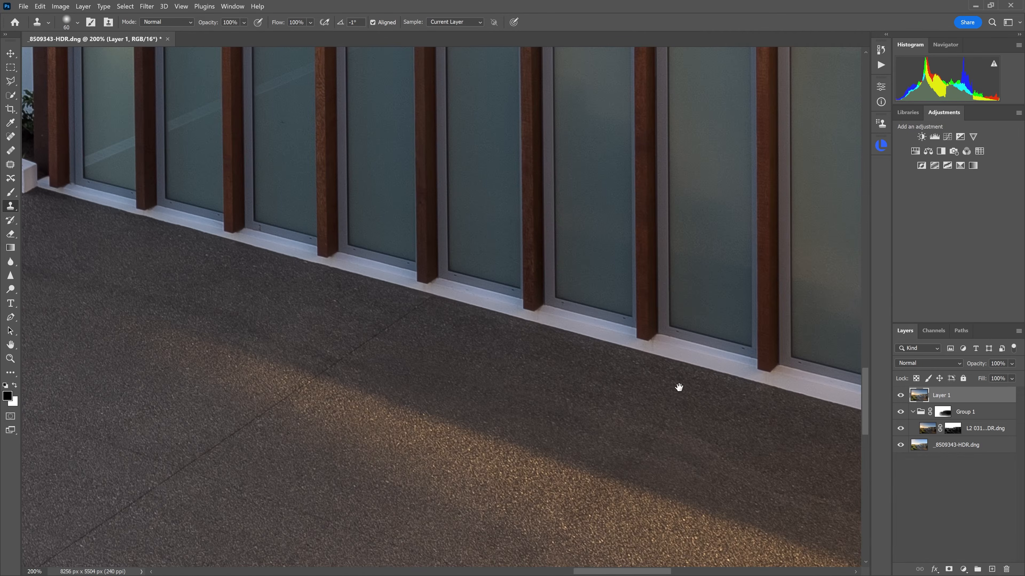
pyautogui.moveTo(671, 44); pyautogui.dragTo(670, 228)
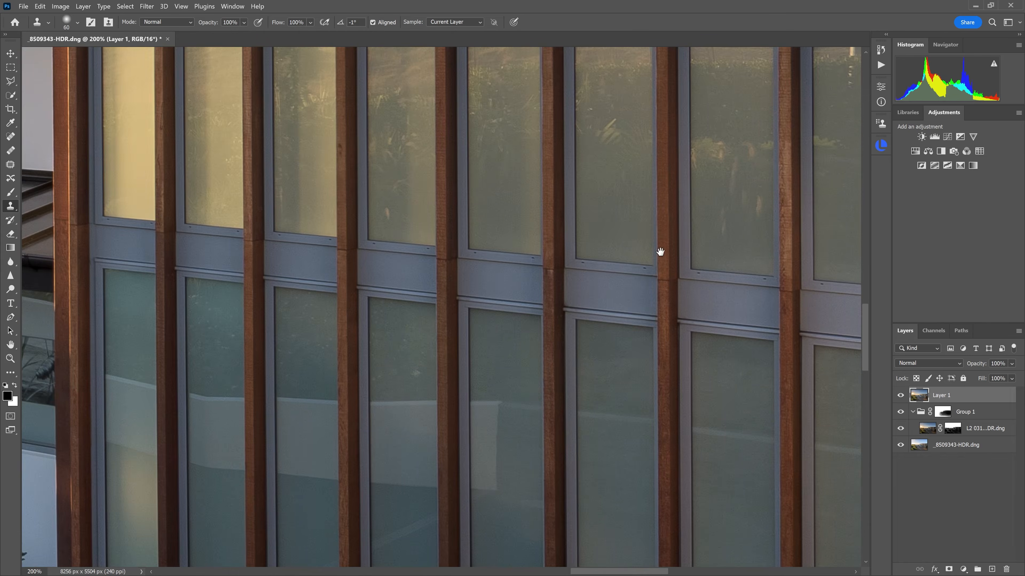
pyautogui.moveTo(659, 252); pyautogui.dragTo(609, 492)
pyautogui.moveTo(630, 193); pyautogui.dragTo(557, 489)
pyautogui.moveTo(617, 352); pyautogui.dragTo(564, 301)
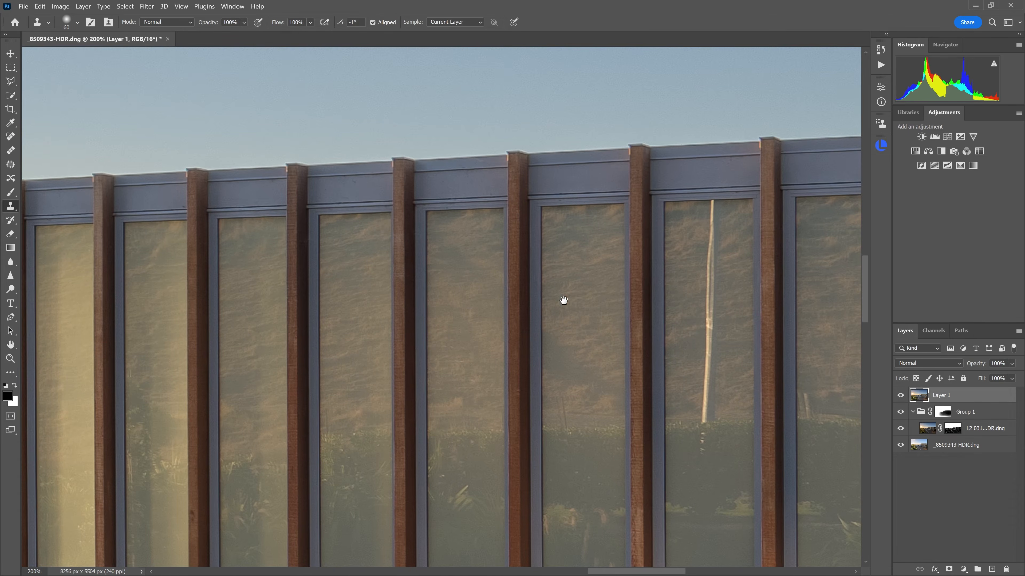
pyautogui.moveTo(715, 299); pyautogui.dragTo(633, 265)
pyautogui.keyDown('alt'); pyautogui.click(758, 160); pyautogui.keyUp('alt')
pyautogui.click(629, 163)
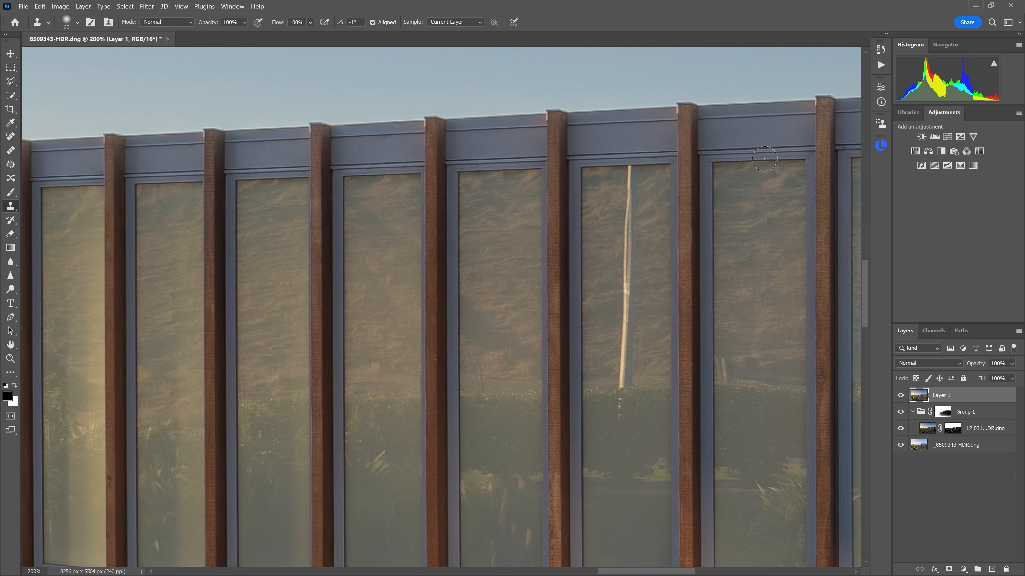
pyautogui.click(622, 167)
pyautogui.click(626, 165)
pyautogui.moveTo(633, 203); pyautogui.dragTo(632, 233)
pyautogui.moveTo(626, 275); pyautogui.dragTo(623, 369)
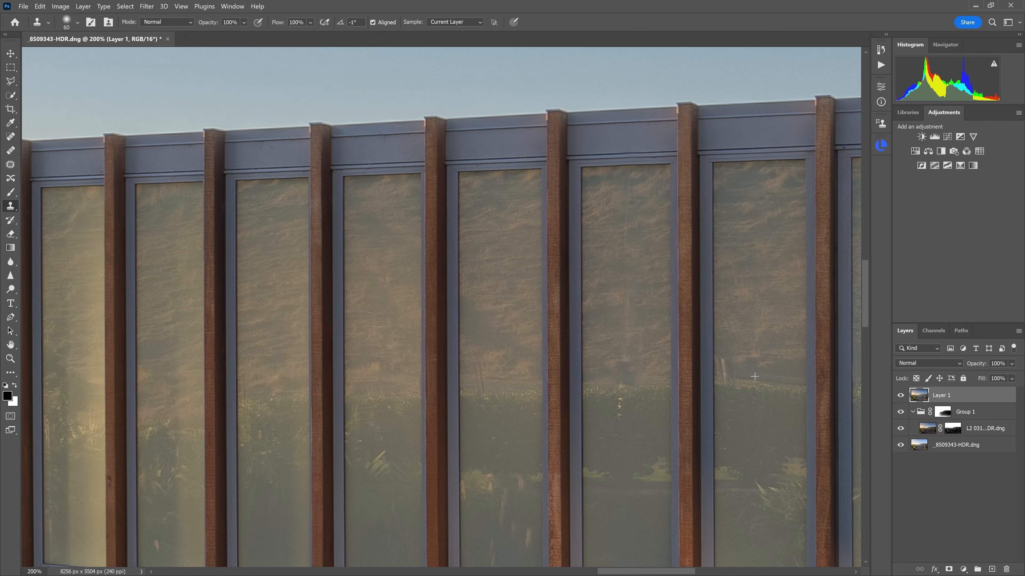
# Try to clone matching window frame over the two stickers in the window corner beside the timber column.
pyautogui.scroll(-8, 583, 245)
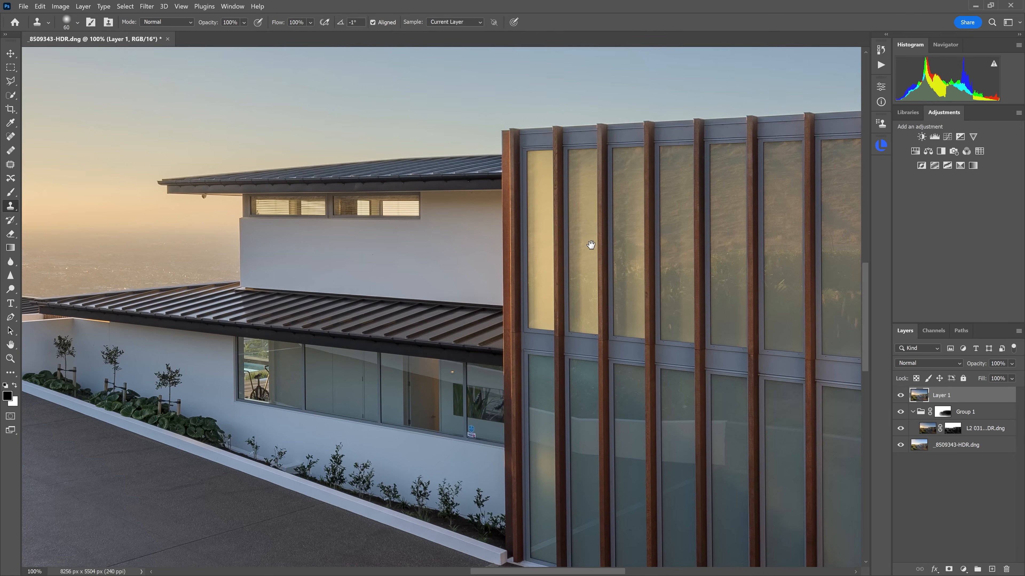
pyautogui.scroll(10, 445, 444)
pyautogui.hscroll(-5, 445, 444)
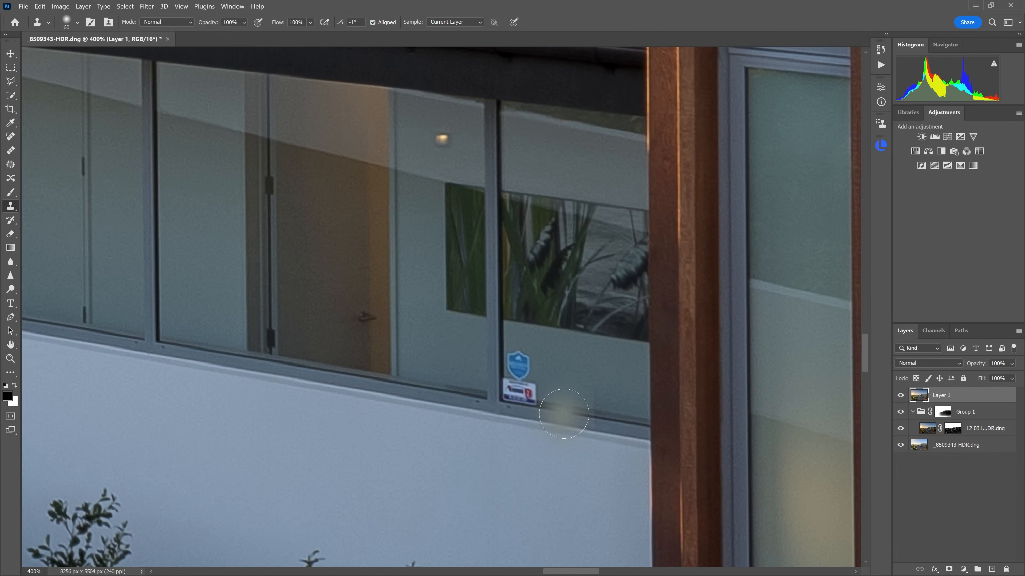
pyautogui.click(424, 363)
pyautogui.hotkey('ctrl', 'z')
pyautogui.keyDown('alt'); pyautogui.click(158, 340); pyautogui.keyUp('alt')
pyautogui.click(506, 399)
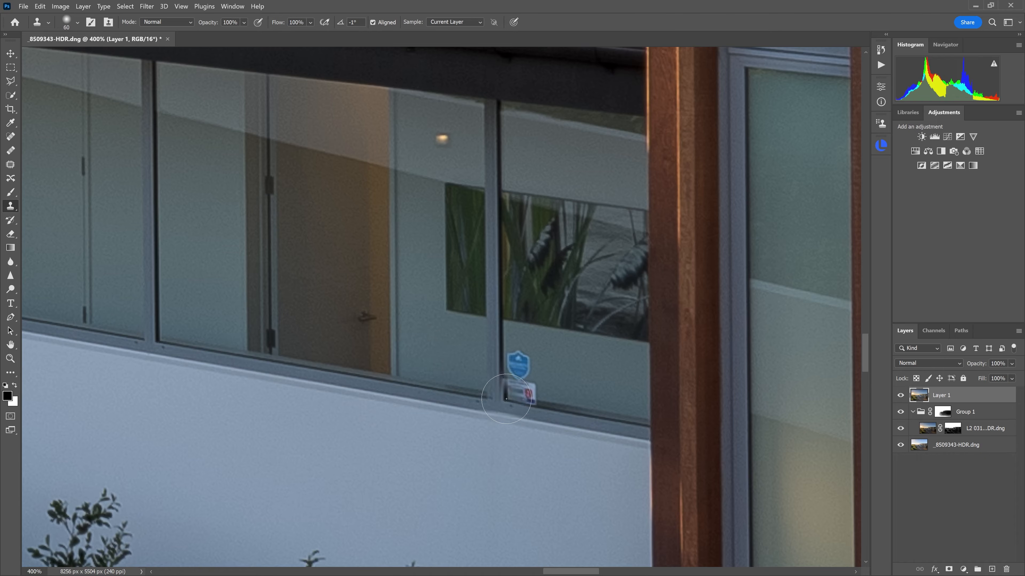
pyautogui.hotkey('ctrl', 'z')
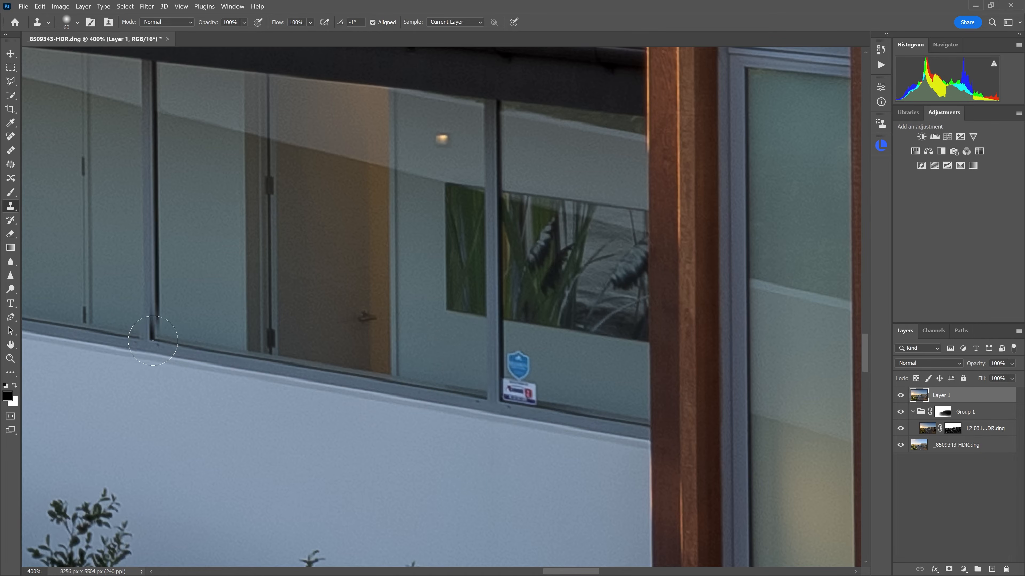
# Clone out the blue and white stickers in the window's lower corner with the 60 px Clone Stamp brush.
pyautogui.click(500, 400)
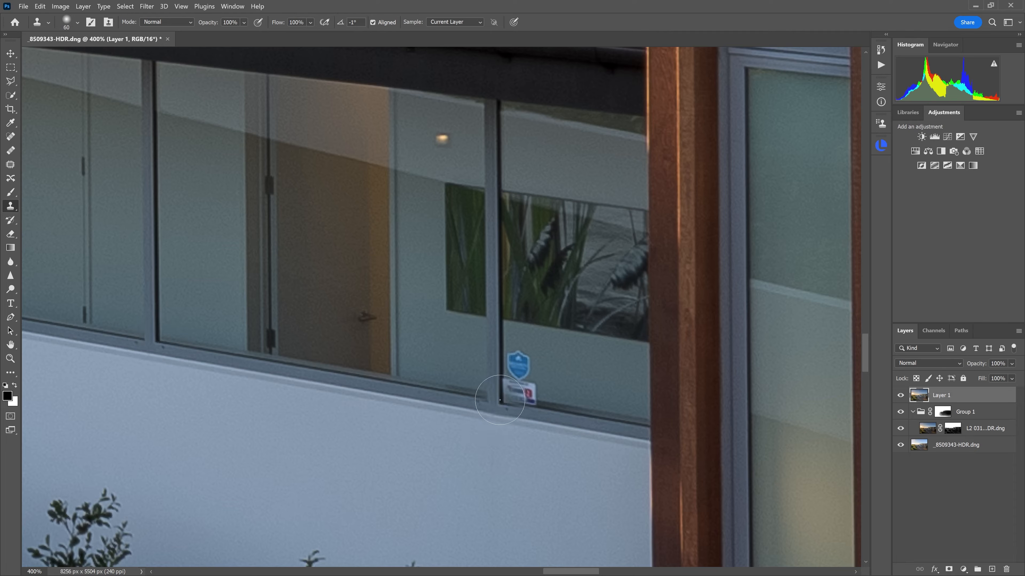
pyautogui.click(501, 400)
pyautogui.click(502, 400)
pyautogui.moveTo(501, 400)
pyautogui.mouseDown()
pyautogui.moveTo(526, 391)
pyautogui.moveTo(512, 379)
pyautogui.moveTo(511, 356)
pyautogui.moveTo(521, 393)
pyautogui.mouseUp()
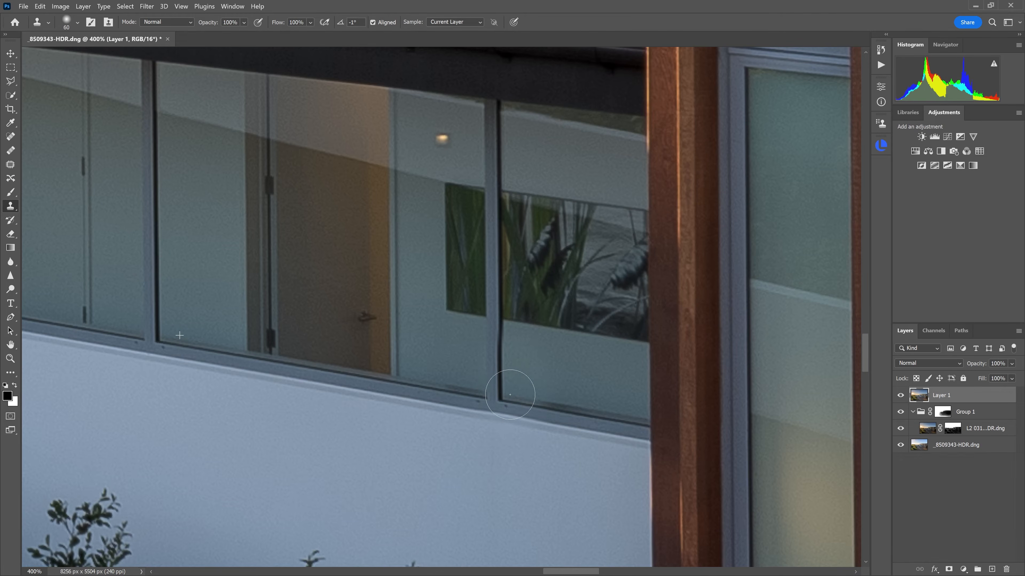
# Repair the wavy mullion edge and sill joint beside the removed stickers, trying larger clone brushes before returning to 60 px.
pyautogui.hotkey('ctrl', '0')
pyautogui.moveTo(524, 436); pyautogui.dragTo(546, 438)
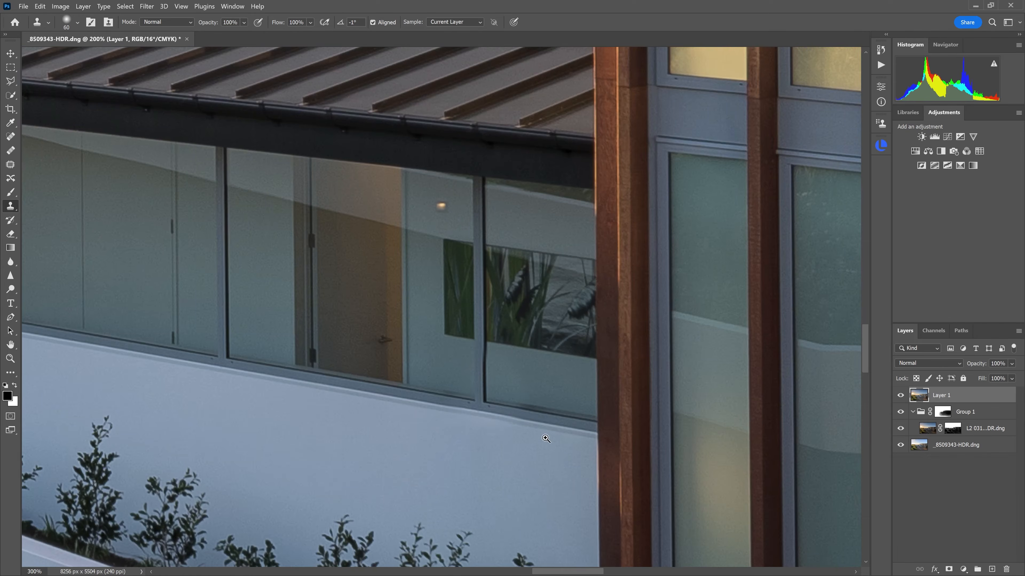
pyautogui.click(507, 418)
pyautogui.moveTo(507, 369); pyautogui.dragTo(600, 374)
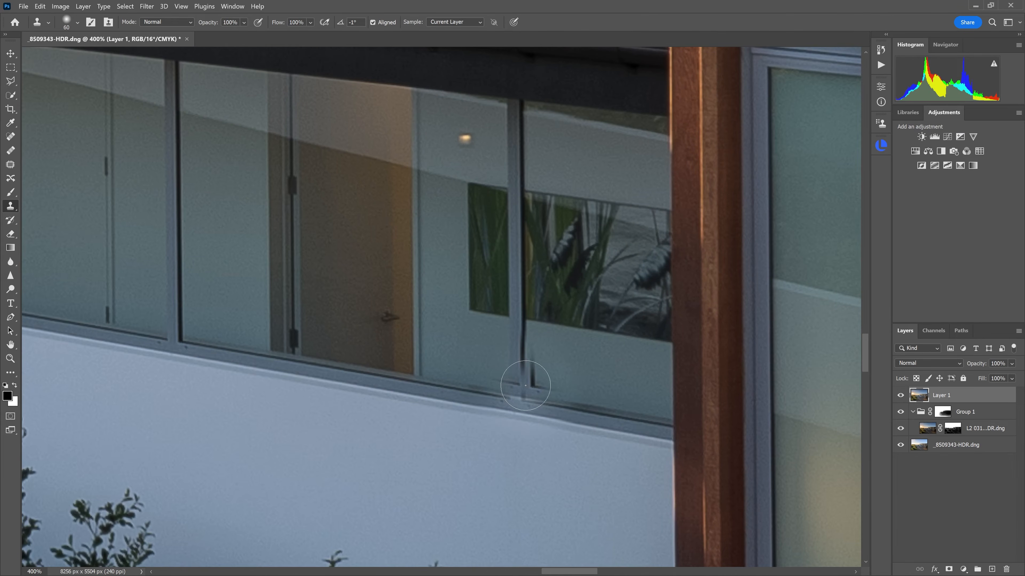
pyautogui.press(']')
pyautogui.press(']')
pyautogui.press(']')
pyautogui.press(']')
pyautogui.press(']')
pyautogui.press(']')
pyautogui.press('[')
pyautogui.press('[')
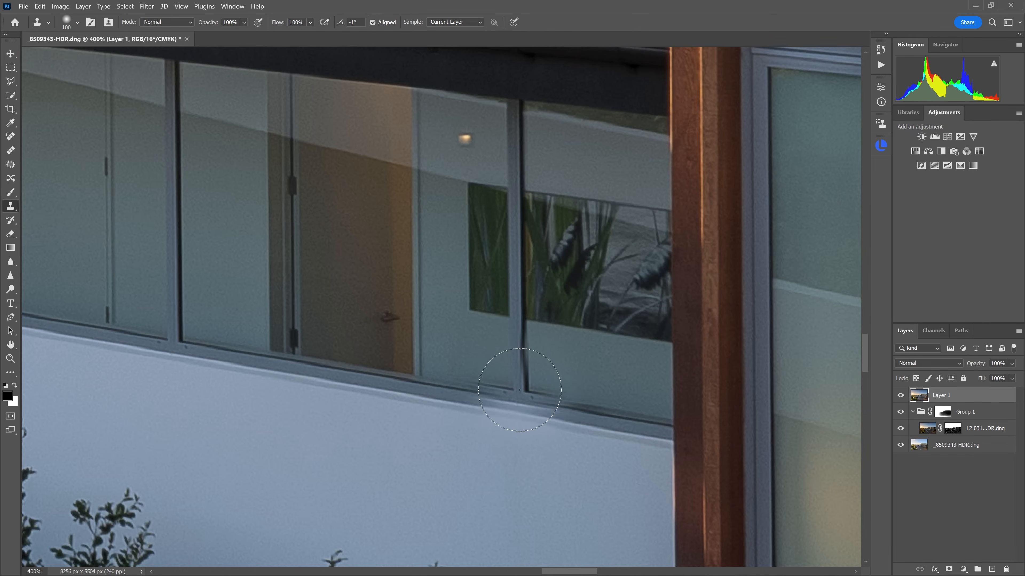
pyautogui.press(']')
pyautogui.press(']')
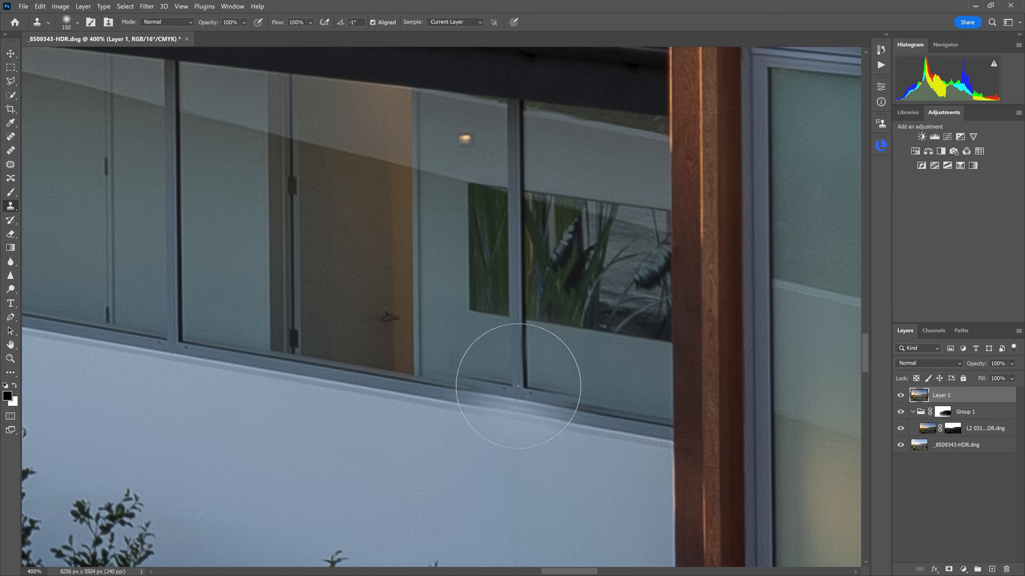
pyautogui.press('[')
pyautogui.press('[')
pyautogui.press('[')
pyautogui.press('[')
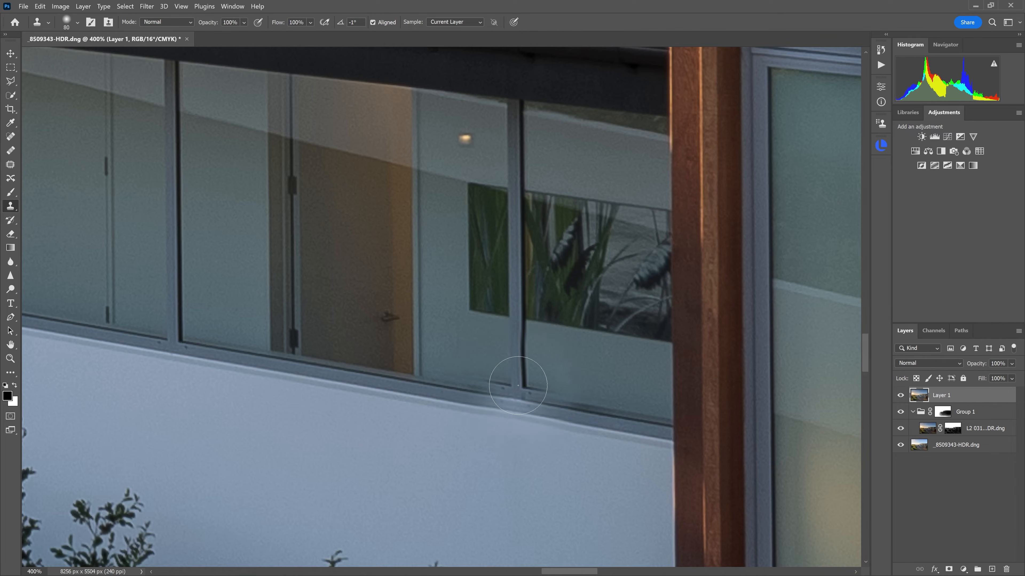
pyautogui.press('[')
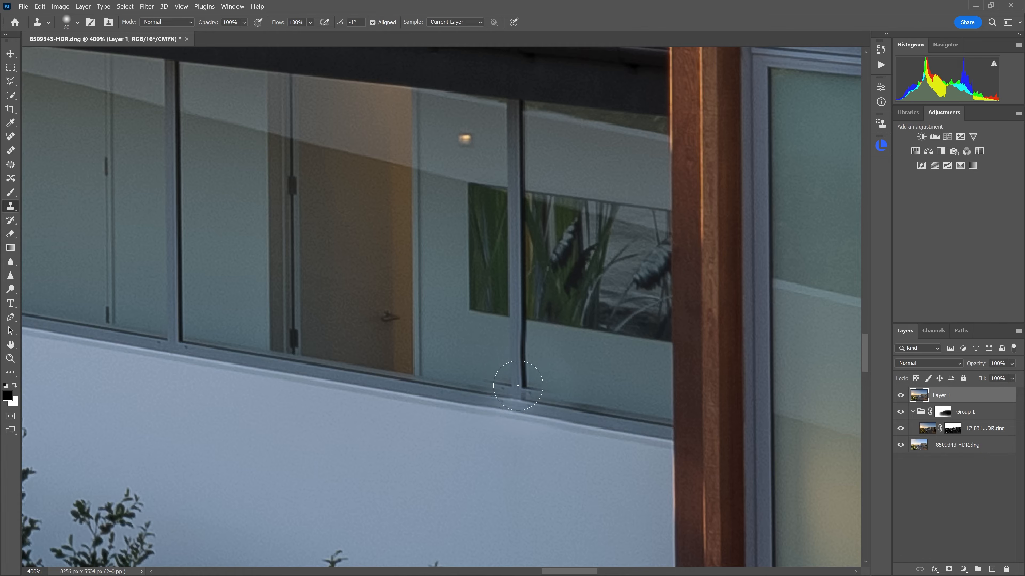
pyautogui.moveTo(518, 386)
pyautogui.mouseDown()
pyautogui.moveTo(488, 376)
pyautogui.moveTo(487, 384)
pyautogui.mouseUp()
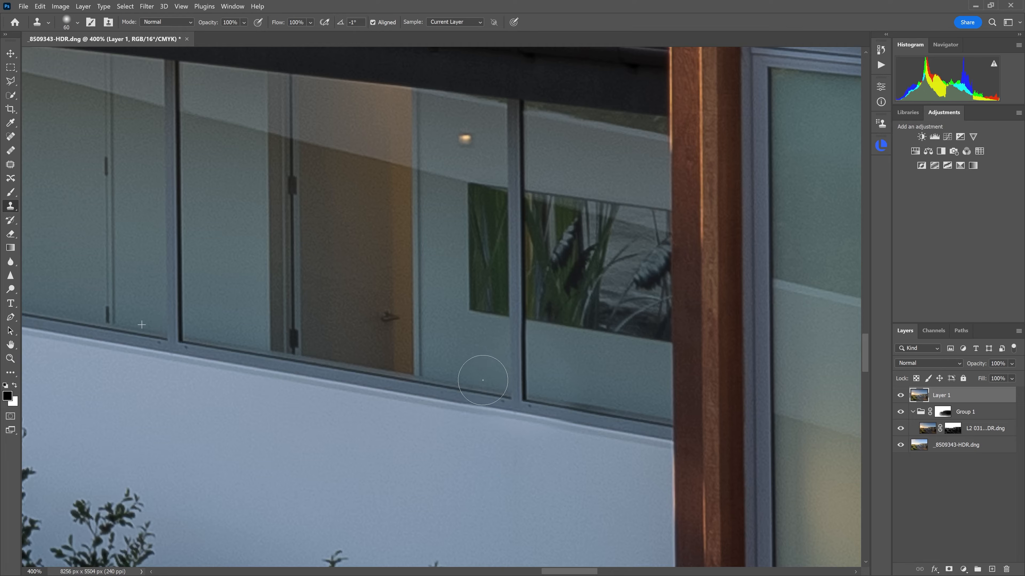
# Compare the image with and without Layer 1, first at the retouched window and again across the wider view.
pyautogui.scroll(-2, 590, 431)
pyautogui.click(900, 396)
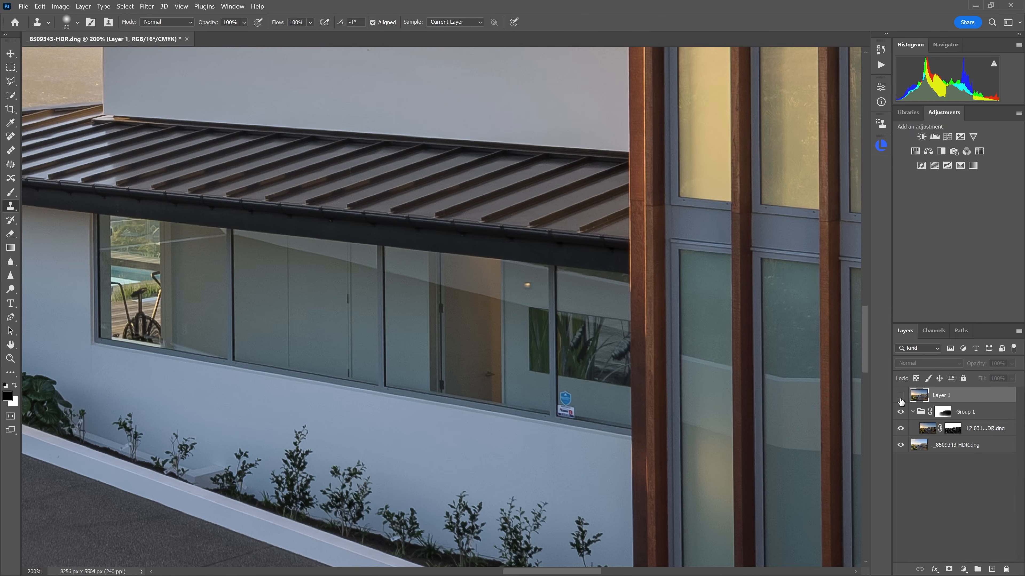
pyautogui.click(901, 398)
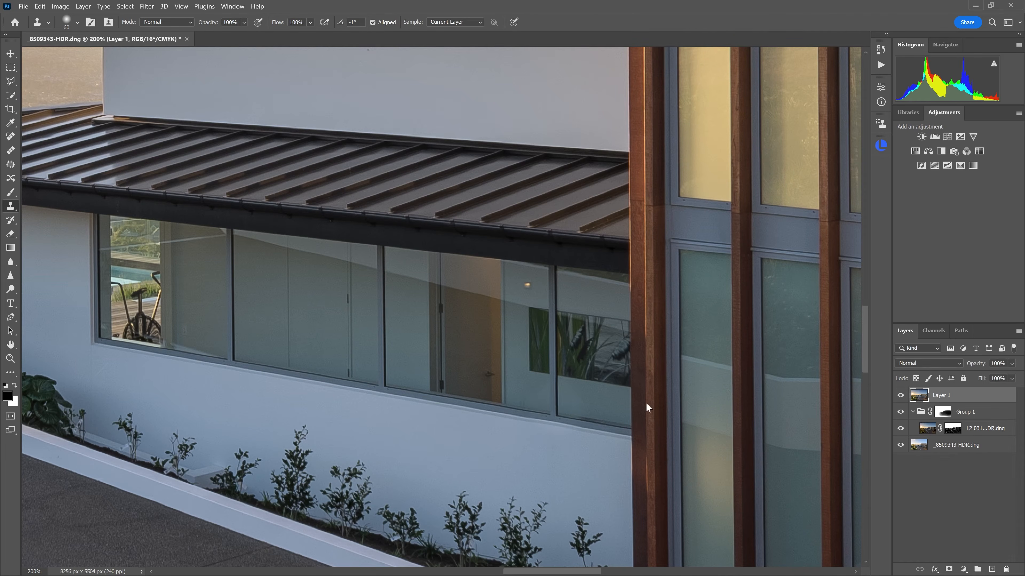
pyautogui.keyDown('alt'); pyautogui.click(610, 412); pyautogui.keyUp('alt')
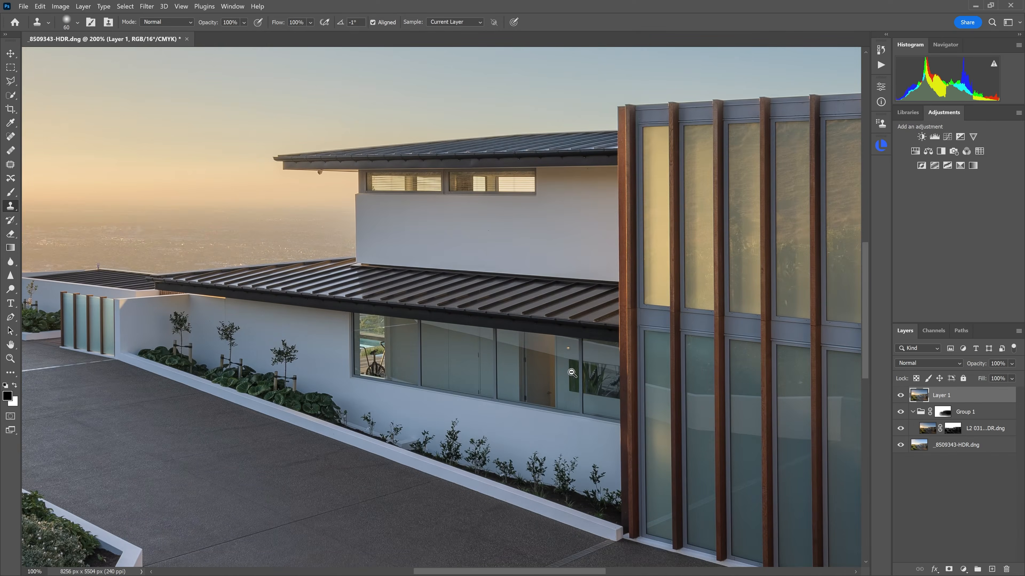
pyautogui.keyDown('alt'); pyautogui.click(607, 416); pyautogui.keyUp('alt')
pyautogui.keyDown('alt'); pyautogui.click(605, 419); pyautogui.keyUp('alt')
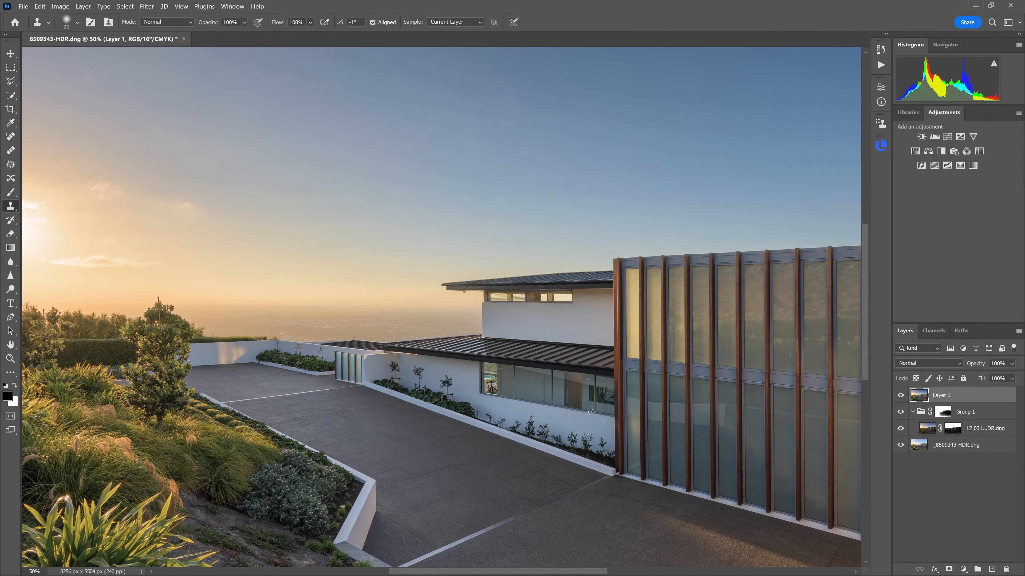
pyautogui.keyDown('alt'); pyautogui.click(503, 411); pyautogui.keyUp('alt')
pyautogui.click(901, 396)
pyautogui.click(900, 396)
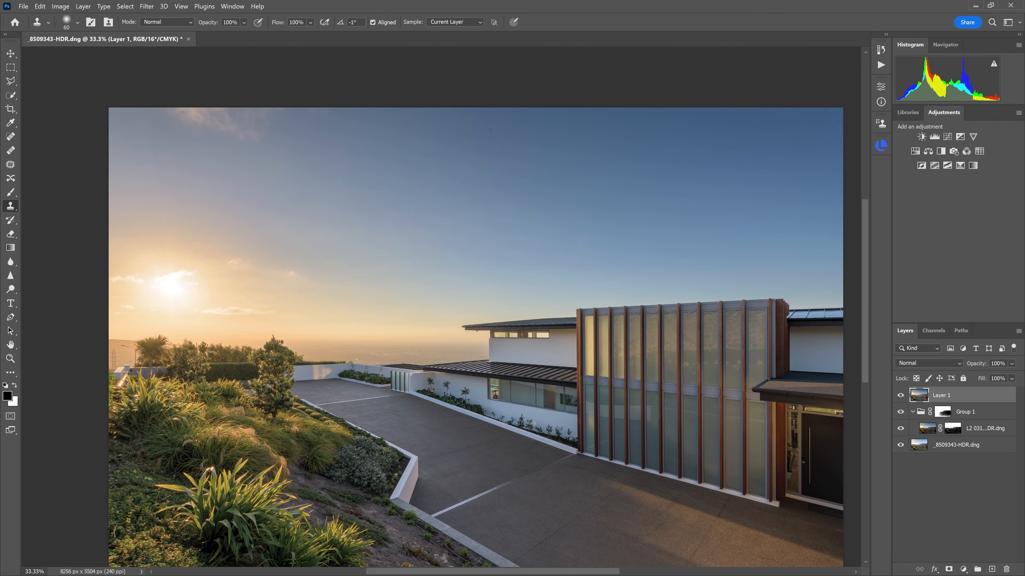
# Select the white boundary wall face around the warm light patches below the hedge with the Polygonal Lasso.
pyautogui.click(322, 367)
pyautogui.click(322, 367)
pyautogui.click(326, 368)
pyautogui.click(347, 368)
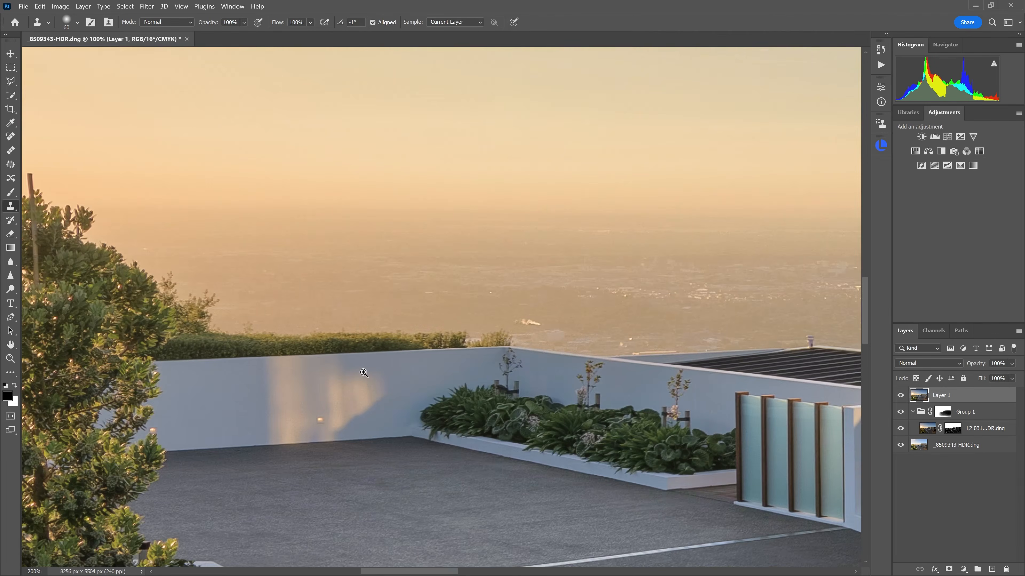
pyautogui.click(328, 369)
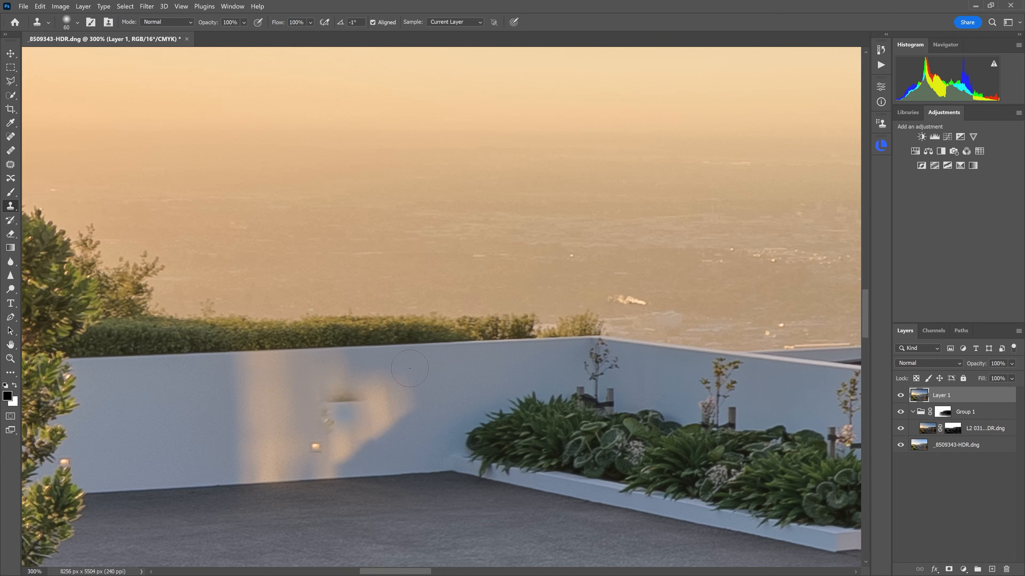
pyautogui.press('l')
pyautogui.hotkey('ctrl', '+')
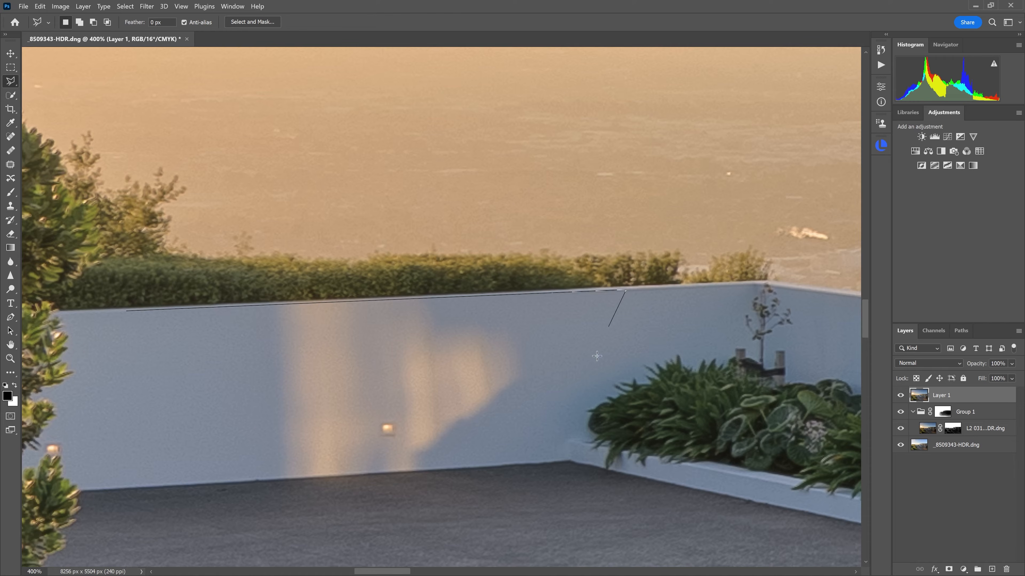
pyautogui.click(623, 370)
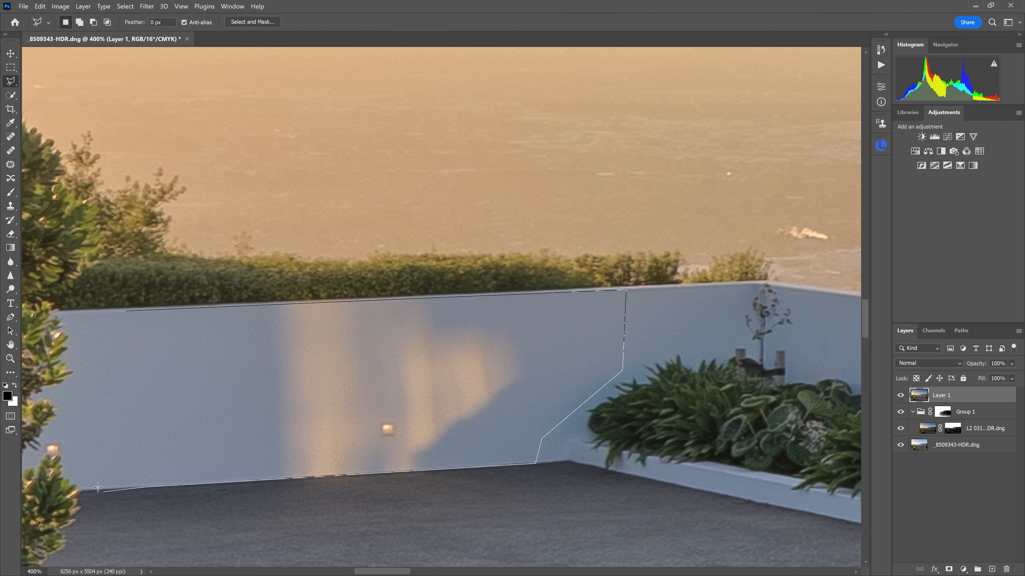
pyautogui.doubleClick(114, 366)
# Paint over the warm light patches inside the wall selection with sampled wall colour, using a soft 50% opacity brush enlarged to 200 px.
pyautogui.press('b')
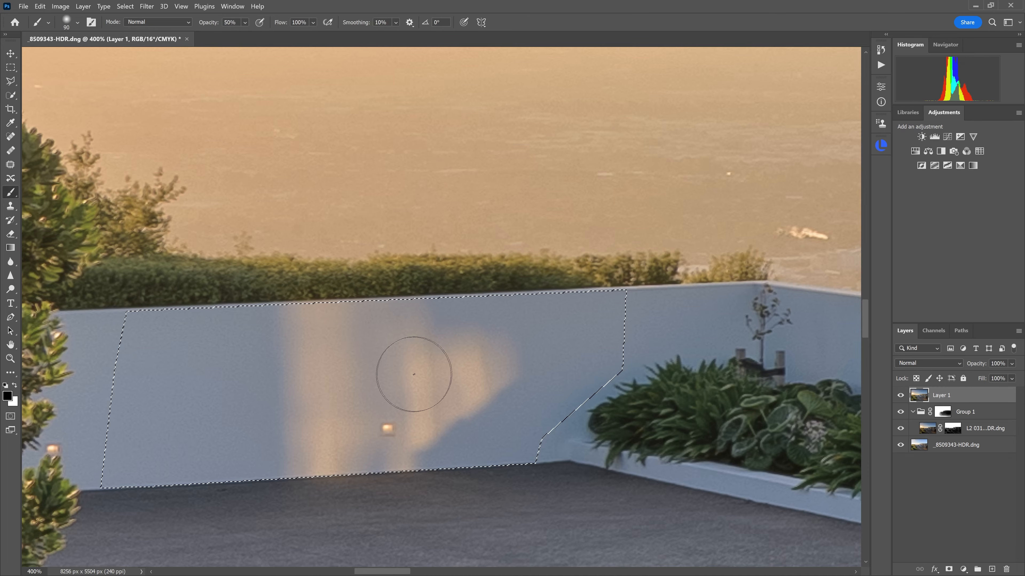
pyautogui.keyDown('alt'); pyautogui.click(227, 356); pyautogui.keyUp('alt')
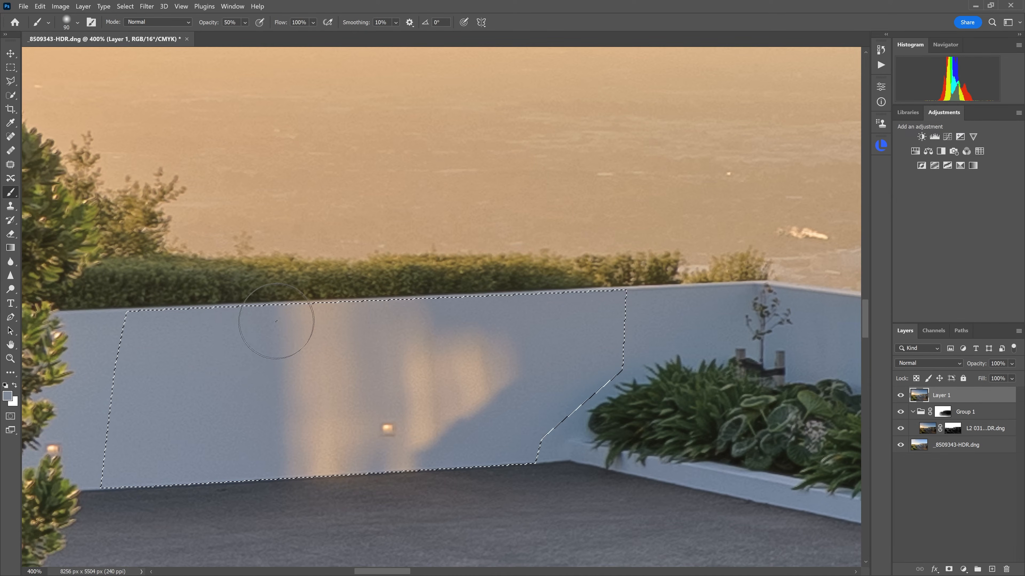
pyautogui.moveTo(301, 410)
pyautogui.mouseDown()
pyautogui.moveTo(327, 336)
pyautogui.moveTo(352, 468)
pyautogui.moveTo(349, 353)
pyautogui.moveTo(322, 323)
pyautogui.moveTo(364, 339)
pyautogui.moveTo(453, 318)
pyautogui.moveTo(445, 385)
pyautogui.moveTo(414, 443)
pyautogui.moveTo(509, 358)
pyautogui.mouseUp()
pyautogui.press(']')
pyautogui.press(']')
pyautogui.press(']')
pyautogui.press(']')
pyautogui.press(']')
pyautogui.moveTo(428, 375)
pyautogui.mouseDown()
pyautogui.moveTo(333, 334)
pyautogui.moveTo(239, 475)
pyautogui.moveTo(427, 369)
pyautogui.moveTo(274, 389)
pyautogui.moveTo(295, 385)
pyautogui.moveTo(273, 405)
pyautogui.moveTo(356, 366)
pyautogui.moveTo(469, 348)
pyautogui.moveTo(277, 414)
pyautogui.moveTo(368, 359)
pyautogui.moveTo(334, 365)
pyautogui.moveTo(341, 387)
pyautogui.moveTo(314, 398)
pyautogui.moveTo(454, 391)
pyautogui.mouseUp()
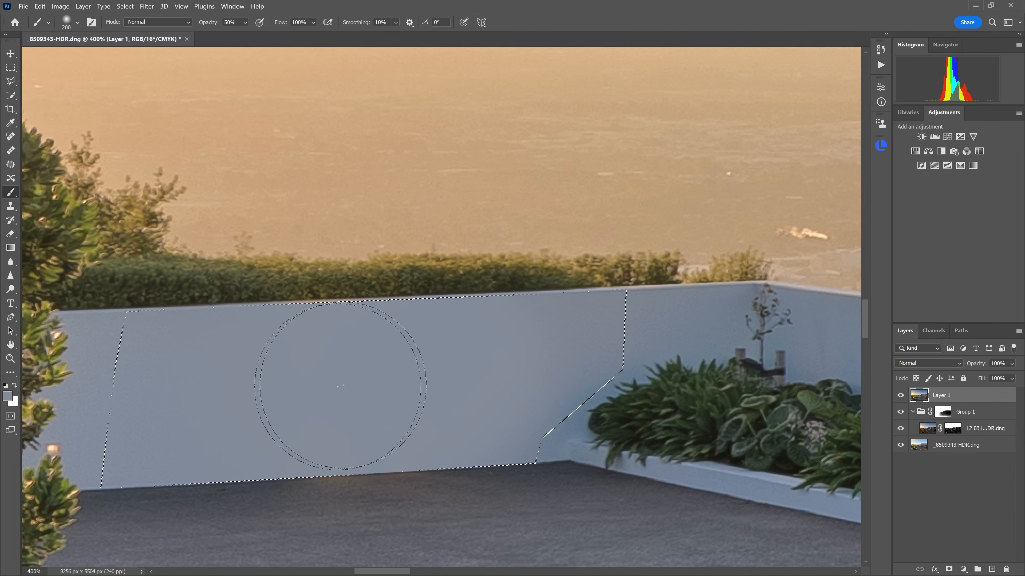
# Examine the repainted wall face up close and within the wider driveway view.
pyautogui.hotkey('ctrl', 'space')
pyautogui.click(114, 391)
pyautogui.click(113, 391)
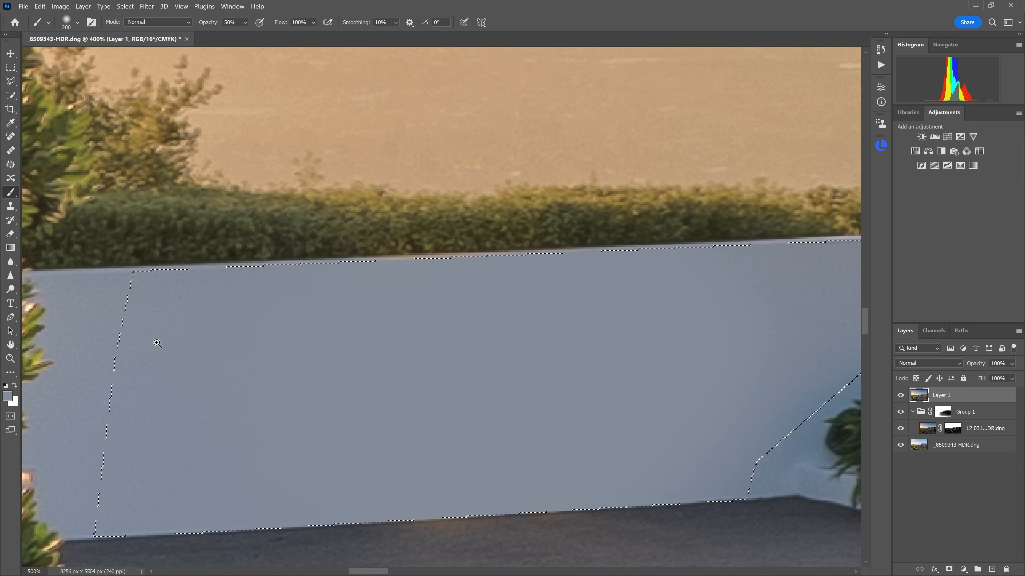
pyautogui.hotkey('ctrl', 'alt', 'space')
pyautogui.click(443, 376)
pyautogui.click(441, 375)
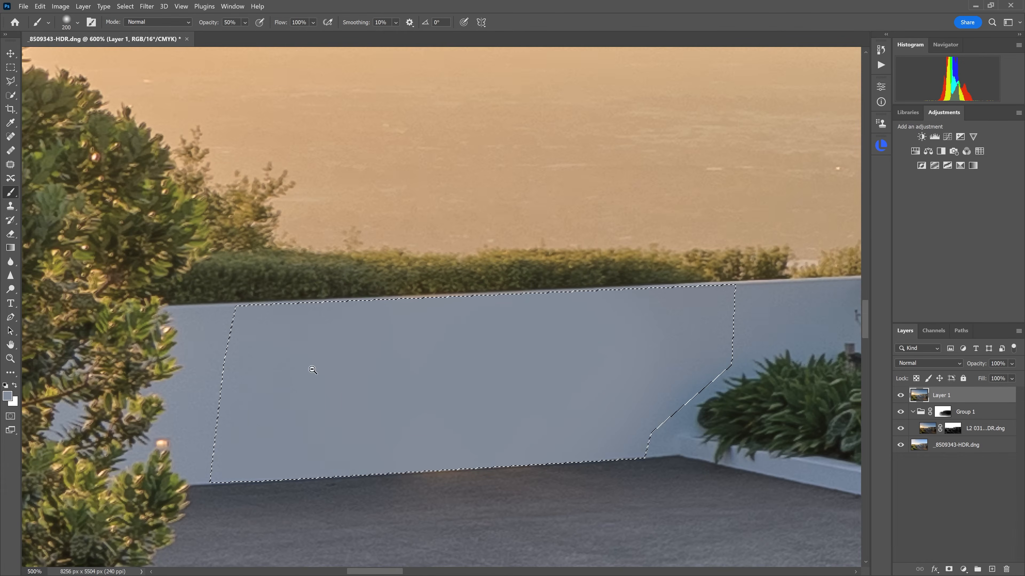
pyautogui.click(553, 348)
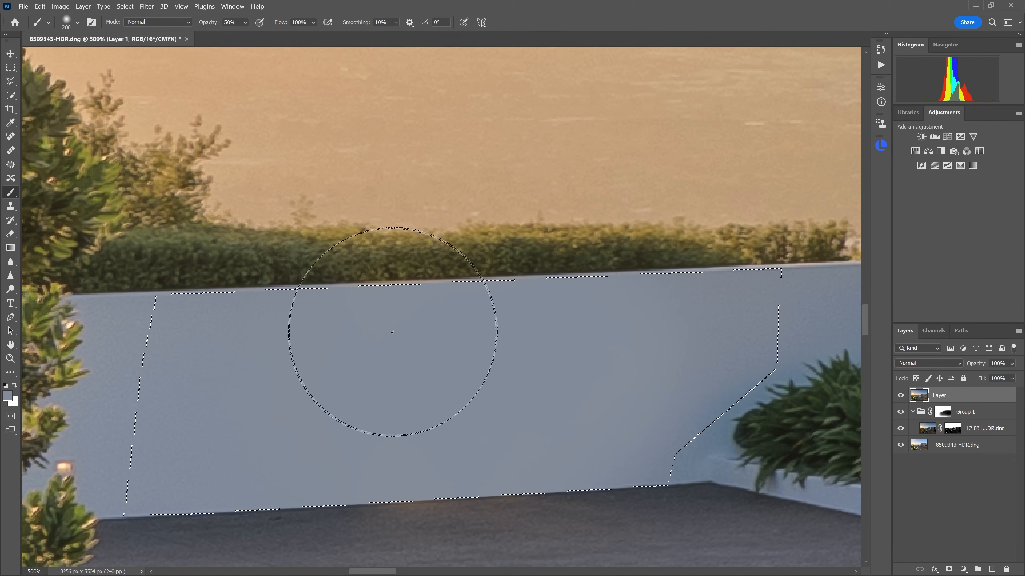
pyautogui.click(489, 350)
pyautogui.click(611, 355)
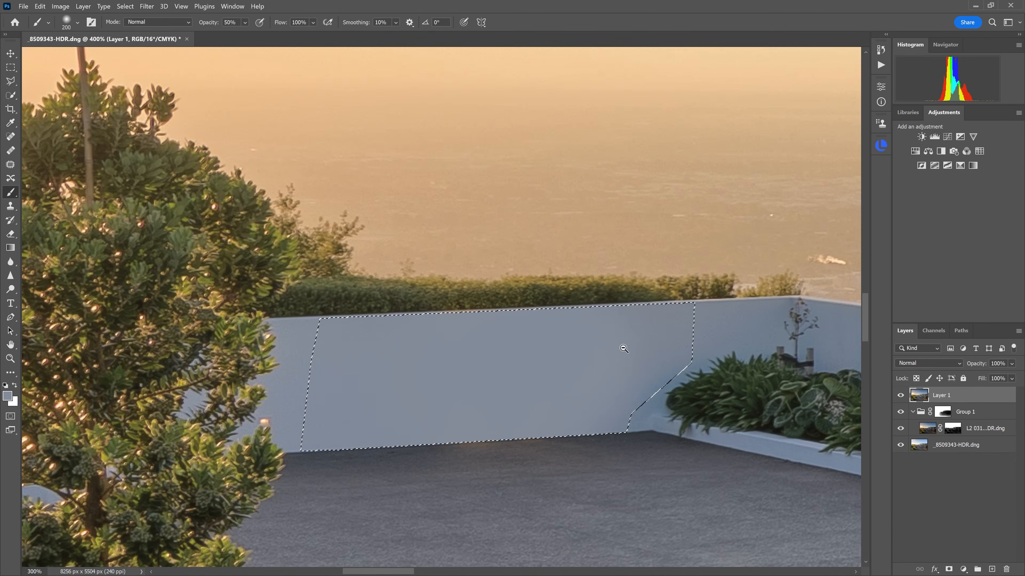
pyautogui.click(659, 359)
pyautogui.moveTo(544, 306); pyautogui.dragTo(412, 284)
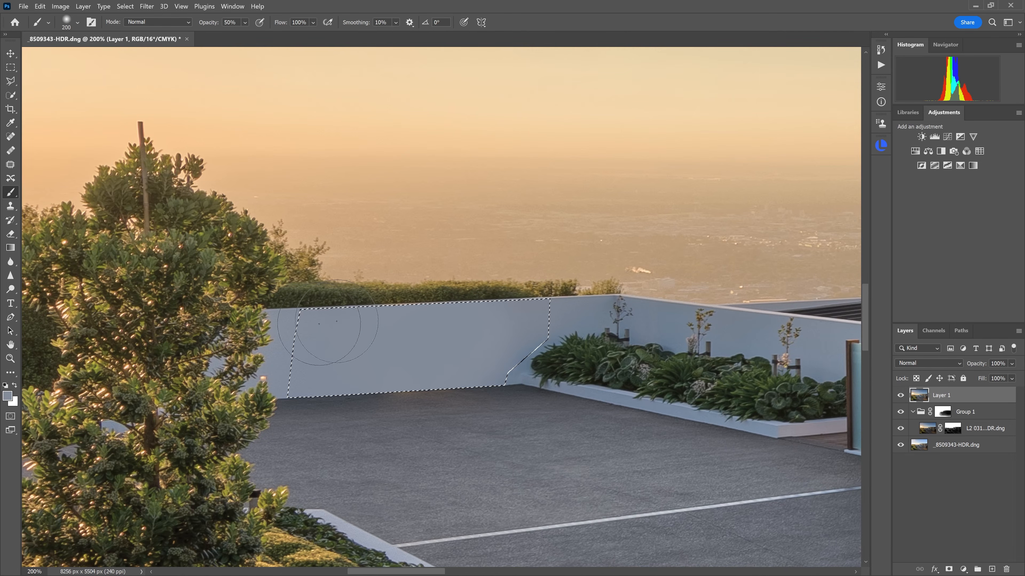
# Try to patch the whole wall selection with texture from the clear sky above the house.
pyautogui.click(11, 165)
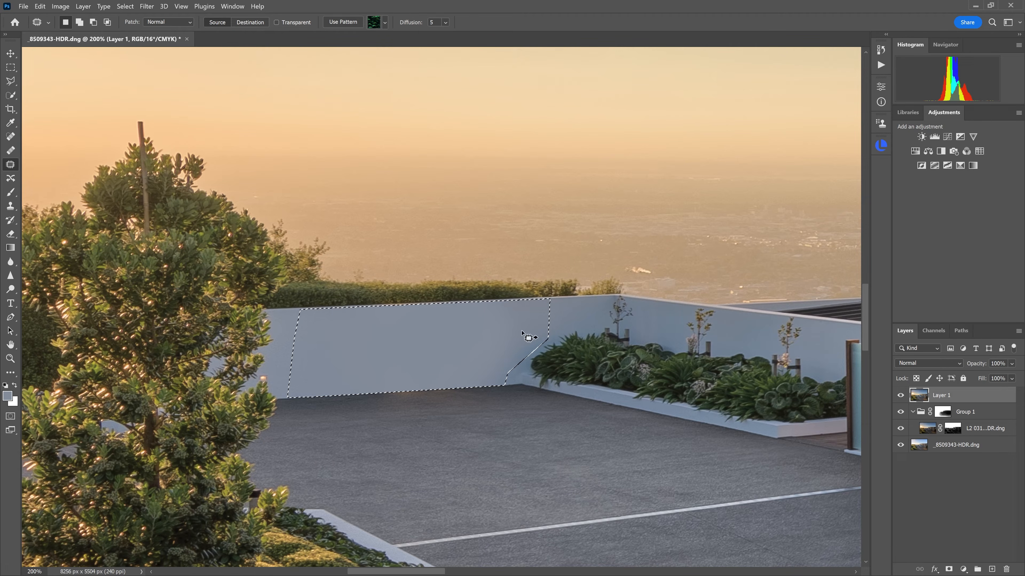
pyautogui.scroll(-2, 521, 337)
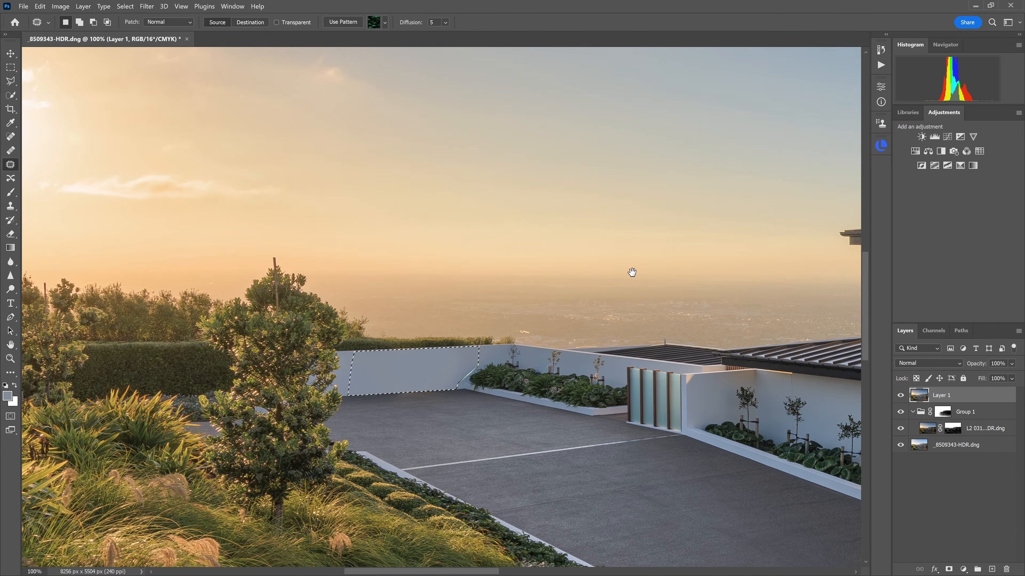
pyautogui.moveTo(632, 273); pyautogui.dragTo(553, 328)
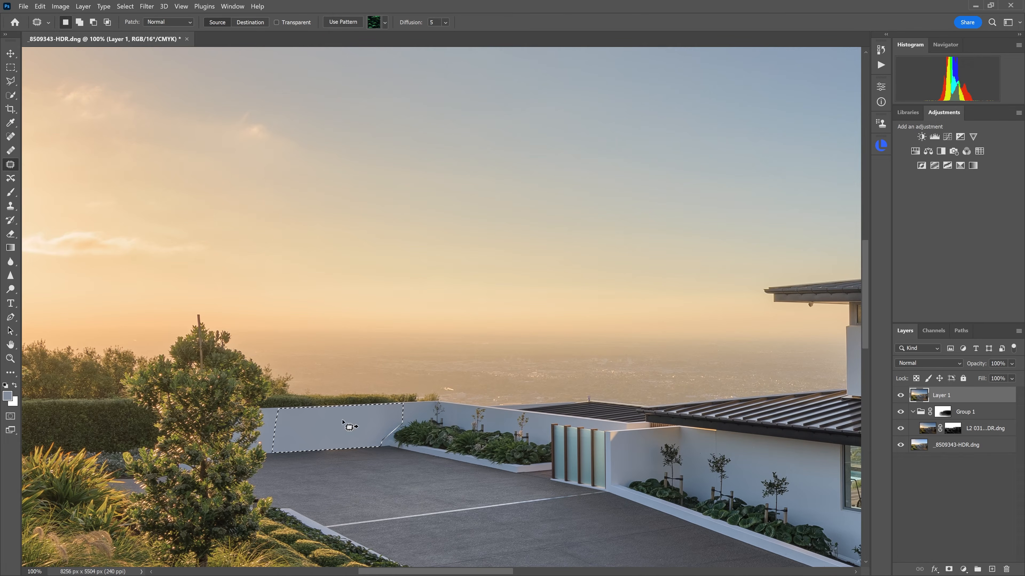
pyautogui.moveTo(391, 383); pyautogui.dragTo(617, 138)
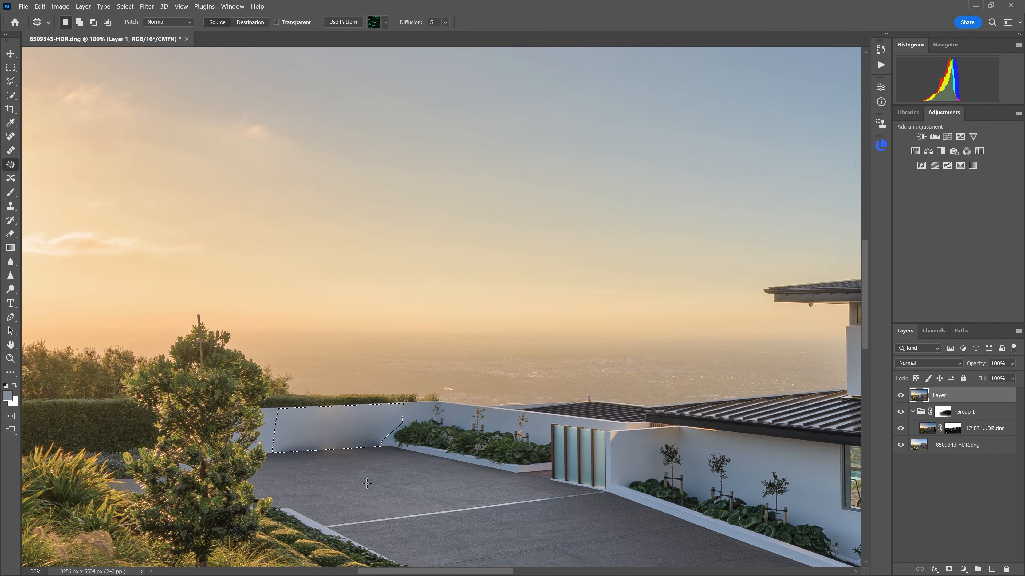
pyautogui.hotkey('ctrl', 'd')
pyautogui.moveTo(379, 454)
pyautogui.mouseDown()
pyautogui.moveTo(377, 412)
pyautogui.moveTo(386, 416)
pyautogui.mouseUp()
pyautogui.hotkey('ctrl', 'd')
# Select the repainted wall area with the Polygonal Lasso, keeping slightly inside its top and bottom edges and clear of the plants.
pyautogui.click(9, 79)
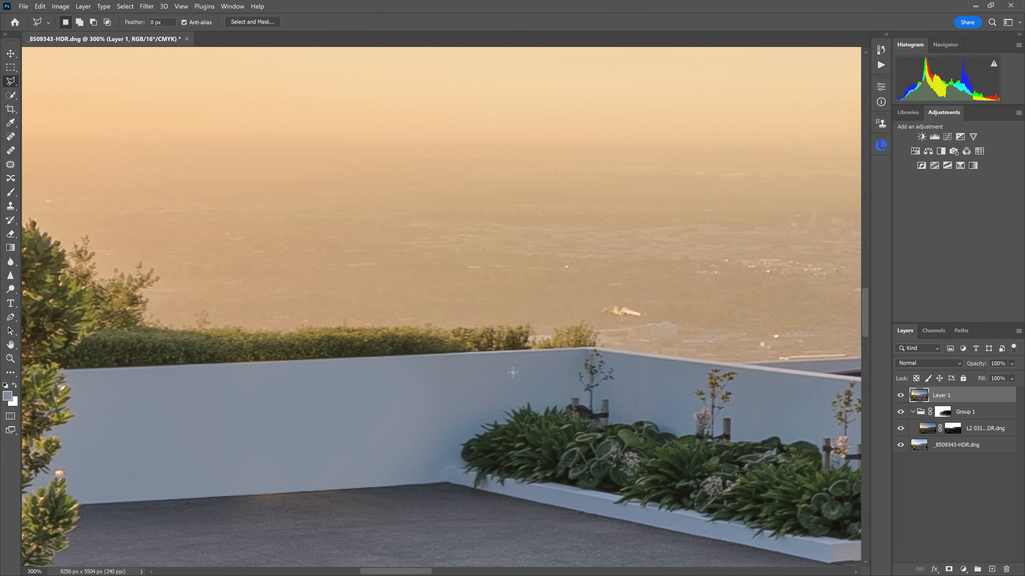
pyautogui.click(516, 360)
pyautogui.click(509, 391)
pyautogui.click(493, 416)
pyautogui.click(465, 420)
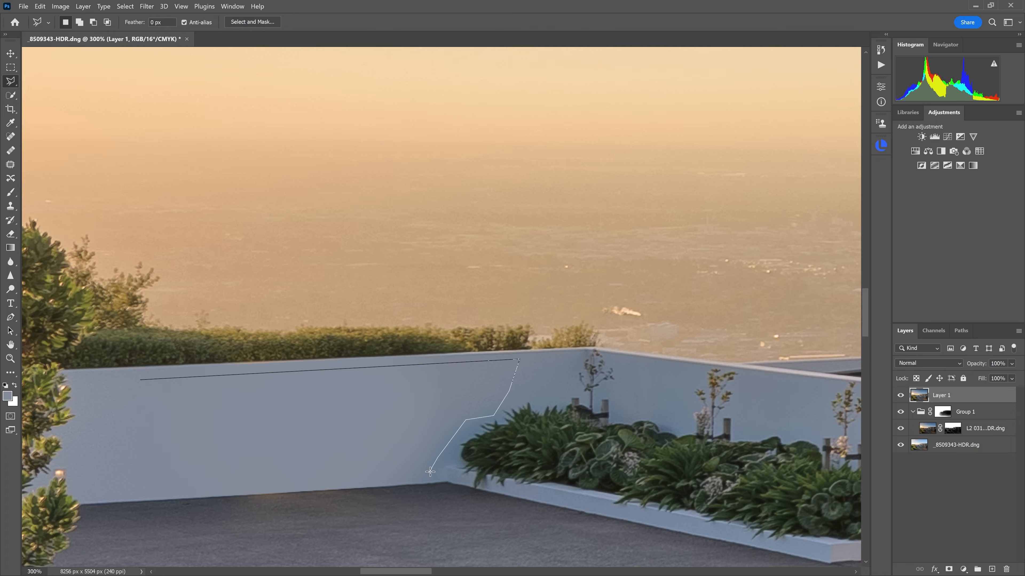
pyautogui.click(430, 471)
pyautogui.click(410, 474)
pyautogui.click(145, 486)
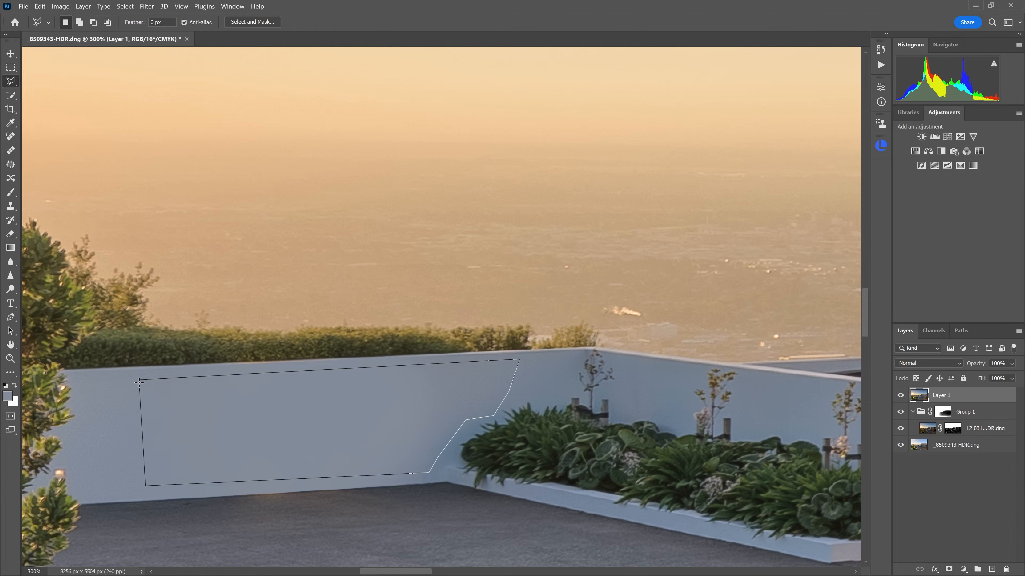
pyautogui.doubleClick(198, 376)
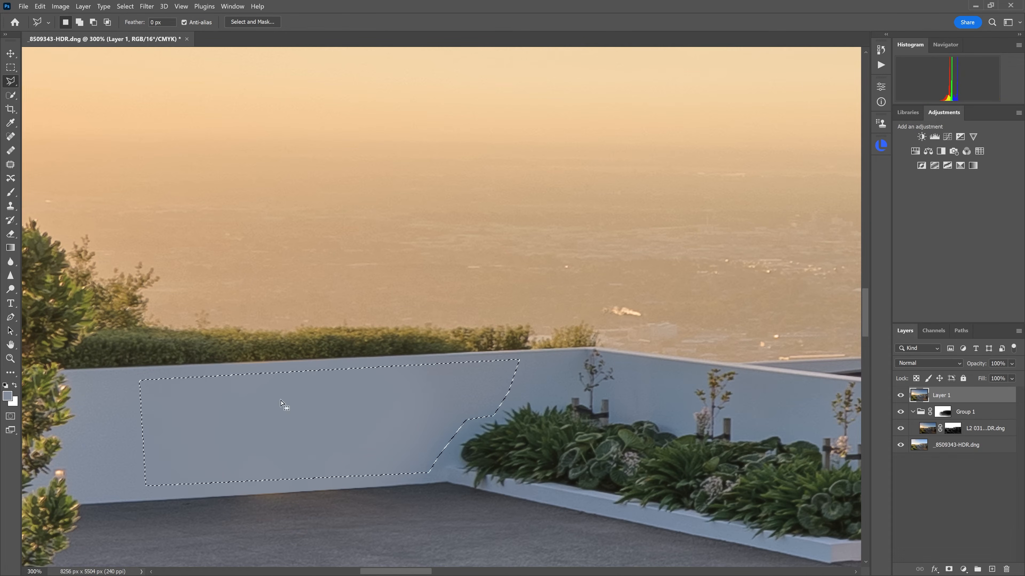
# Patch the inner wall selection with texture from the upper sky and clear the selection.
pyautogui.hotkey('ctrl', '1')
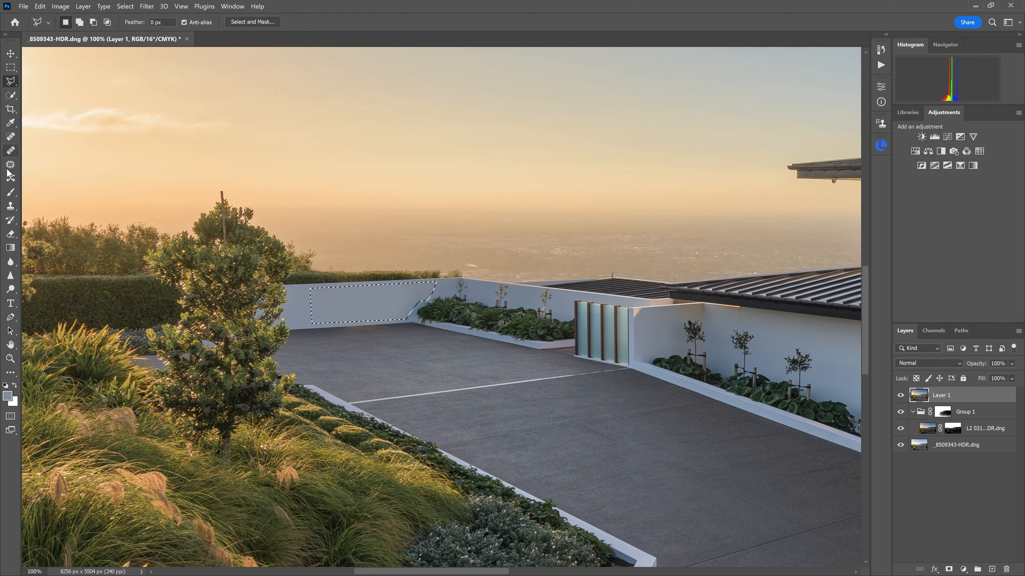
pyautogui.press('j')
pyautogui.moveTo(347, 305); pyautogui.dragTo(718, 70)
pyautogui.hotkey('ctrl', 'd')
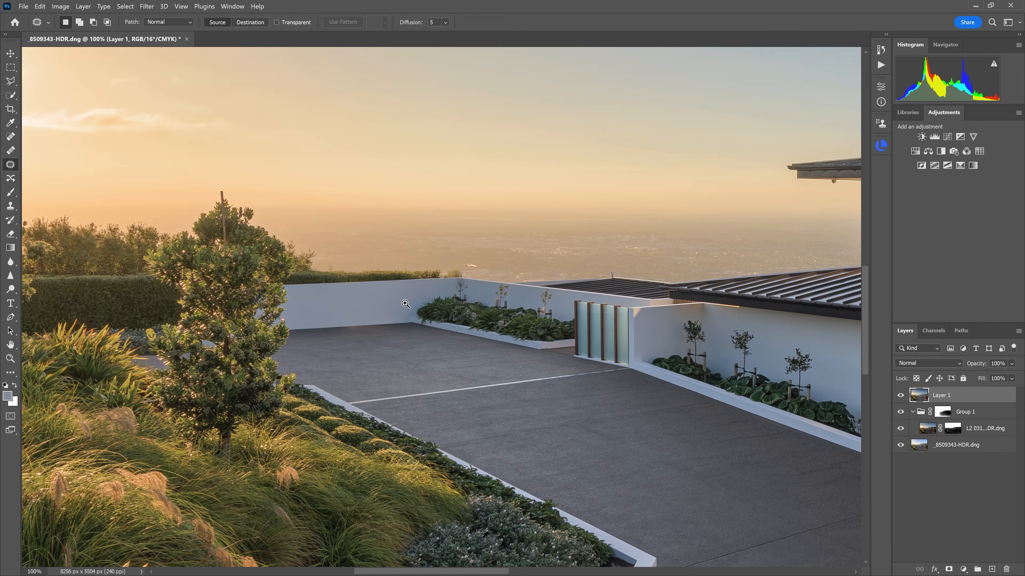
# Compare the retouched boundary wall with Layer 1 hidden and shown.
pyautogui.hotkey('ctrl', '+')
pyautogui.hotkey('ctrl', '+')
pyautogui.hotkey('ctrl', '+')
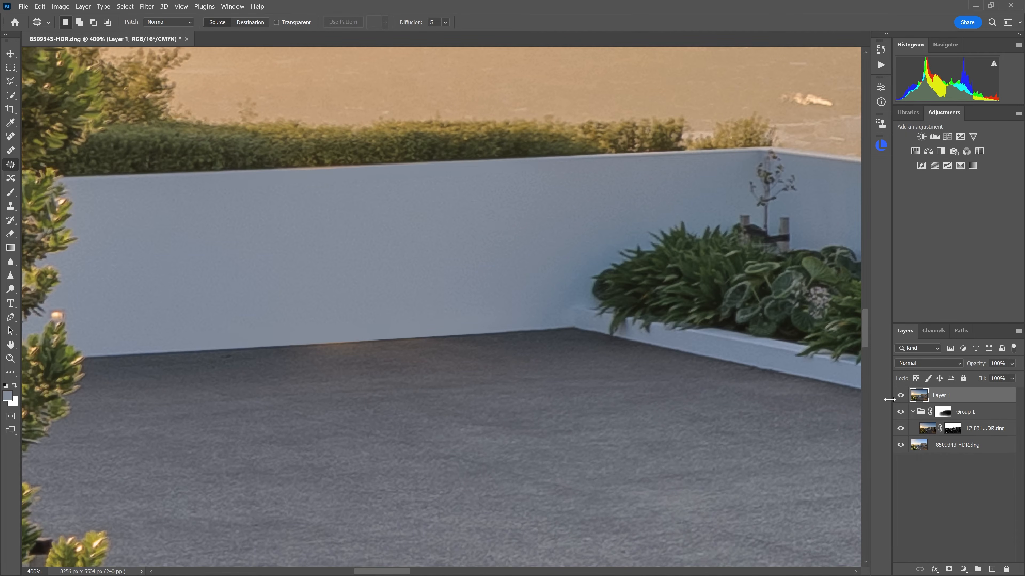
pyautogui.click(901, 395)
pyautogui.click(900, 396)
pyautogui.click(901, 395)
pyautogui.hscroll(-4, 441, 307)
pyautogui.press('e')
pyautogui.click(901, 395)
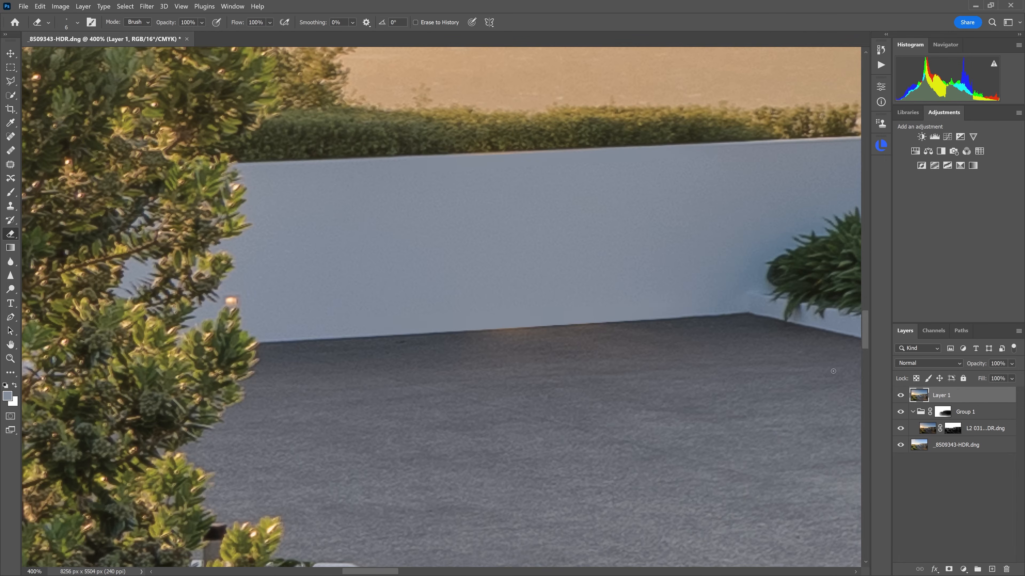
pyautogui.click(902, 394)
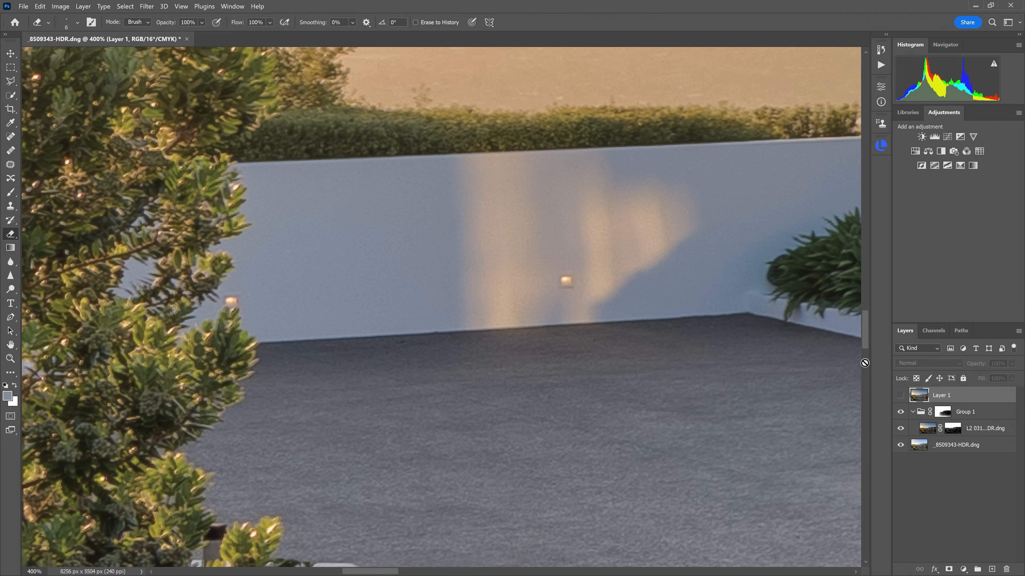
pyautogui.click(901, 396)
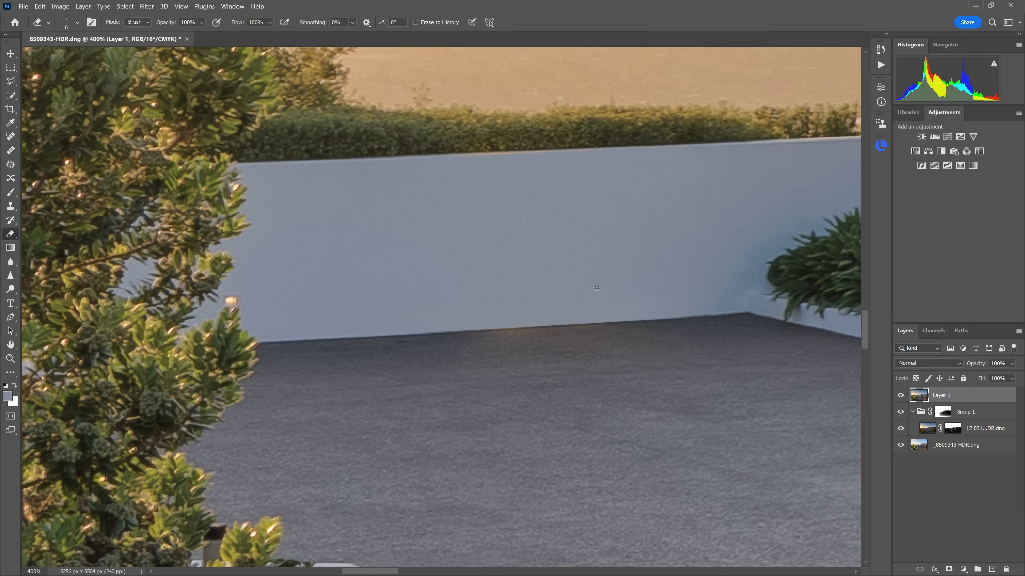
pyautogui.click(901, 395)
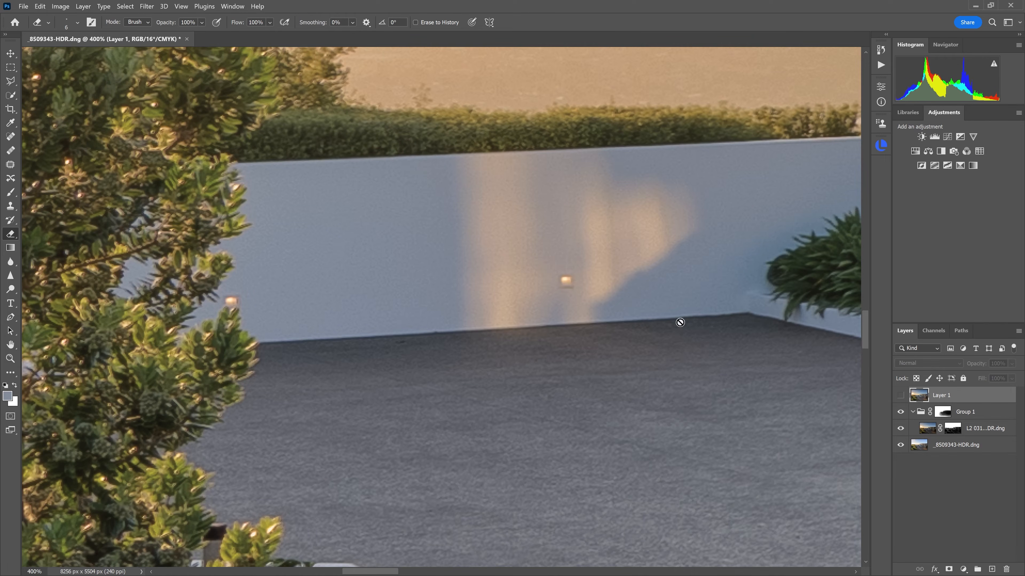
pyautogui.click(900, 396)
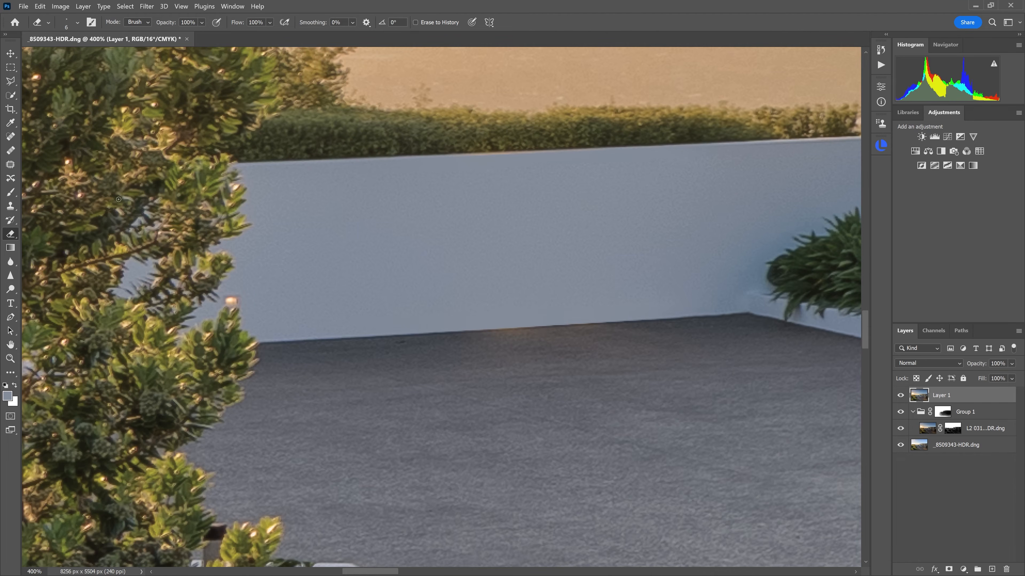
# Neutralise the warm glow along the wall's base by painting sampled colour with a 35 px brush in Color mode at 50% opacity.
pyautogui.click(14, 196)
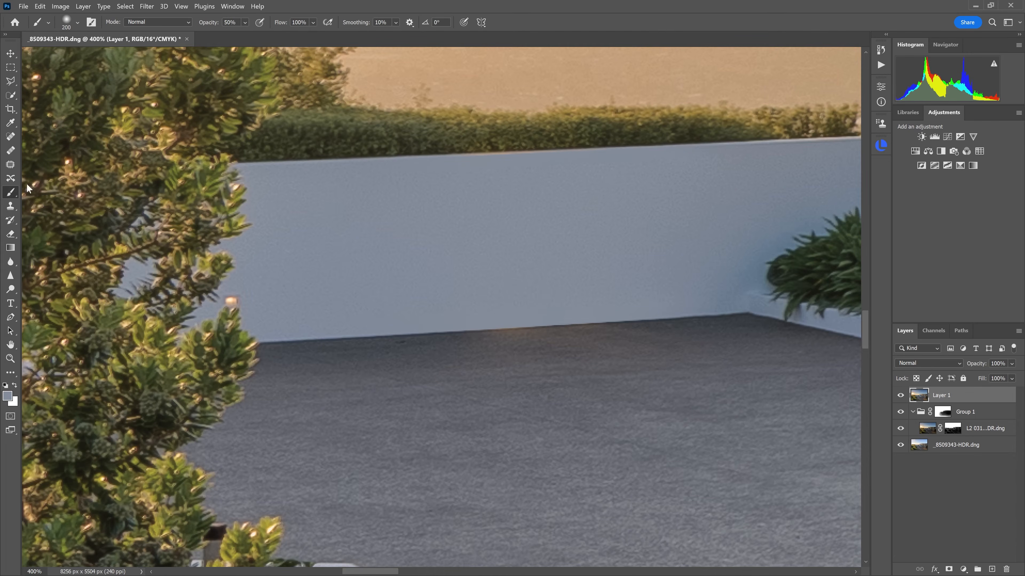
pyautogui.click(177, 23)
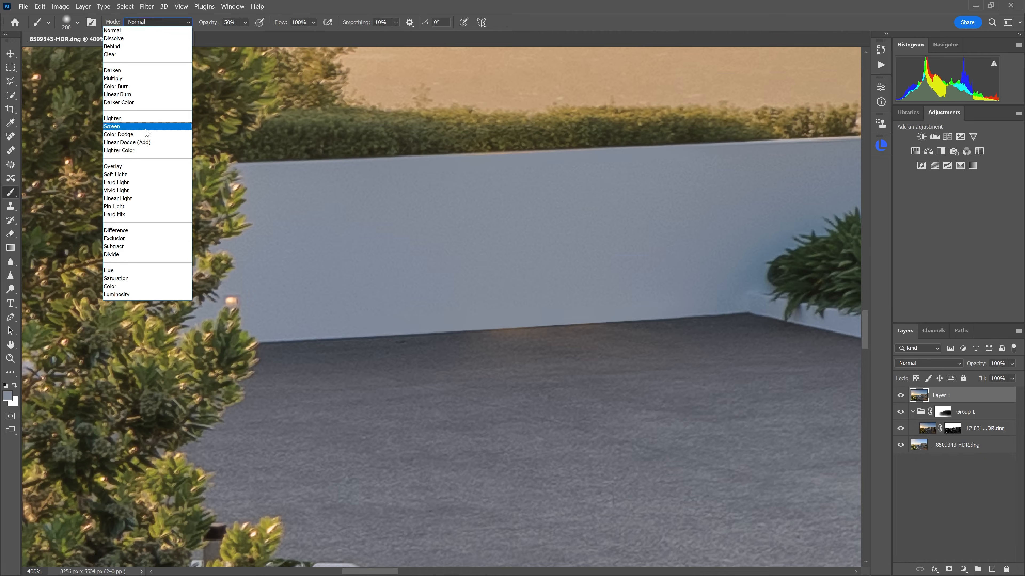
pyautogui.click(153, 286)
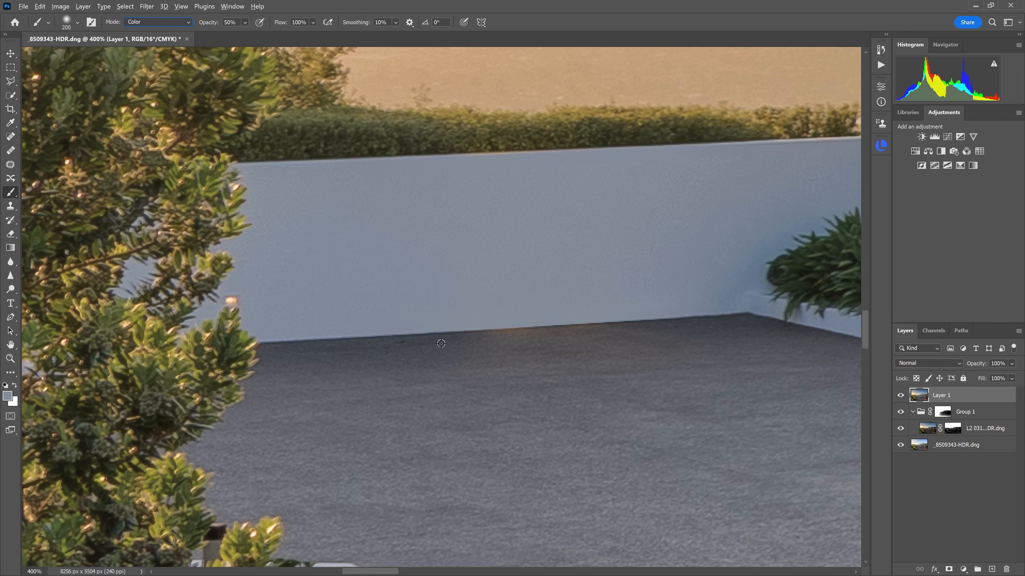
pyautogui.press('[')
pyautogui.press('[')
pyautogui.press('[')
pyautogui.press('[')
pyautogui.press('[')
pyautogui.press('[')
pyautogui.press('[')
pyautogui.press('[')
pyautogui.press('[')
pyautogui.press('[')
pyautogui.press('[')
pyautogui.press('[')
pyautogui.keyDown('alt'); pyautogui.click(544, 323); pyautogui.keyUp('alt')
# Remove the irrigation hose from the soil bed beside the driveway edging with a 30 px content-aware Spot Healing Brush.
pyautogui.keyDown('ctrl'); pyautogui.keyDown('alt'); pyautogui.click(650, 370); pyautogui.keyUp('alt'); pyautogui.keyUp('ctrl')
pyautogui.keyDown('ctrl'); pyautogui.keyDown('alt'); pyautogui.click(649, 370); pyautogui.keyUp('alt'); pyautogui.keyUp('ctrl')
pyautogui.keyDown('ctrl'); pyautogui.keyDown('alt'); pyautogui.click(703, 385); pyautogui.keyUp('alt'); pyautogui.keyUp('ctrl')
pyautogui.keyDown('ctrl'); pyautogui.keyDown('alt'); pyautogui.click(703, 386); pyautogui.keyUp('alt'); pyautogui.keyUp('ctrl')
pyautogui.keyDown('ctrl'); pyautogui.keyDown('alt'); pyautogui.click(702, 385); pyautogui.keyUp('alt'); pyautogui.keyUp('ctrl')
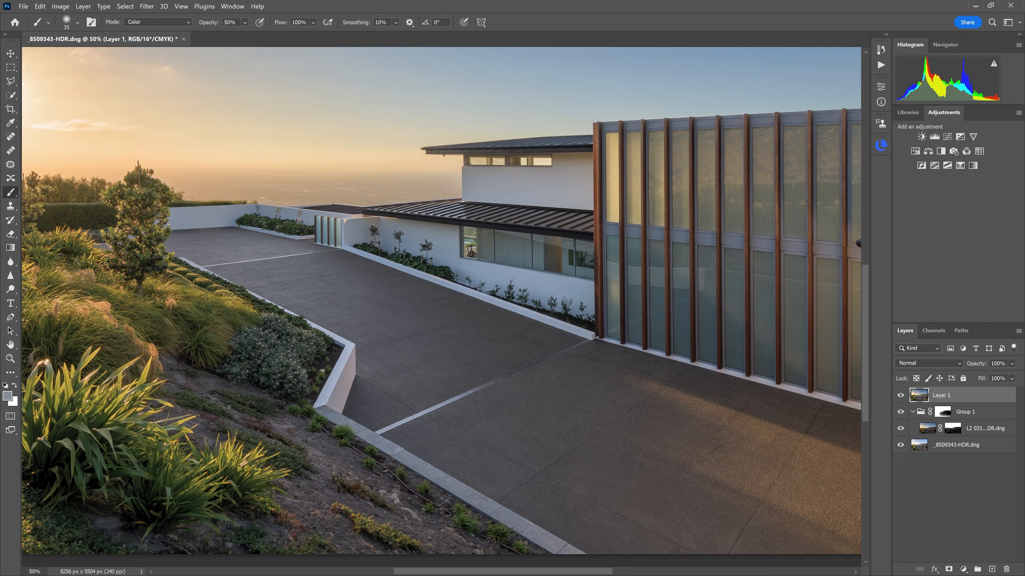
pyautogui.moveTo(227, 300); pyautogui.dragTo(246, 262)
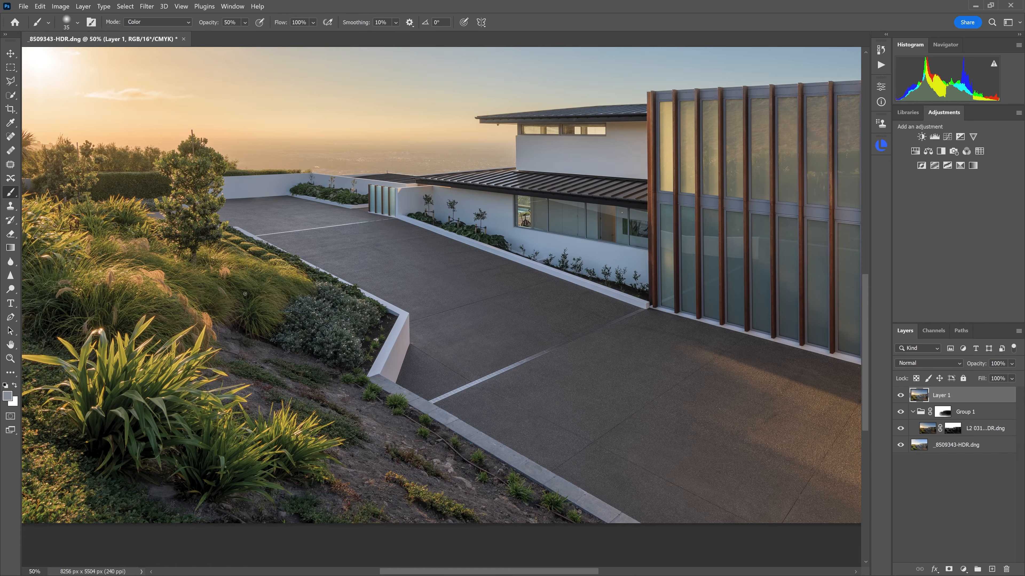
pyautogui.scroll(1, 466, 476)
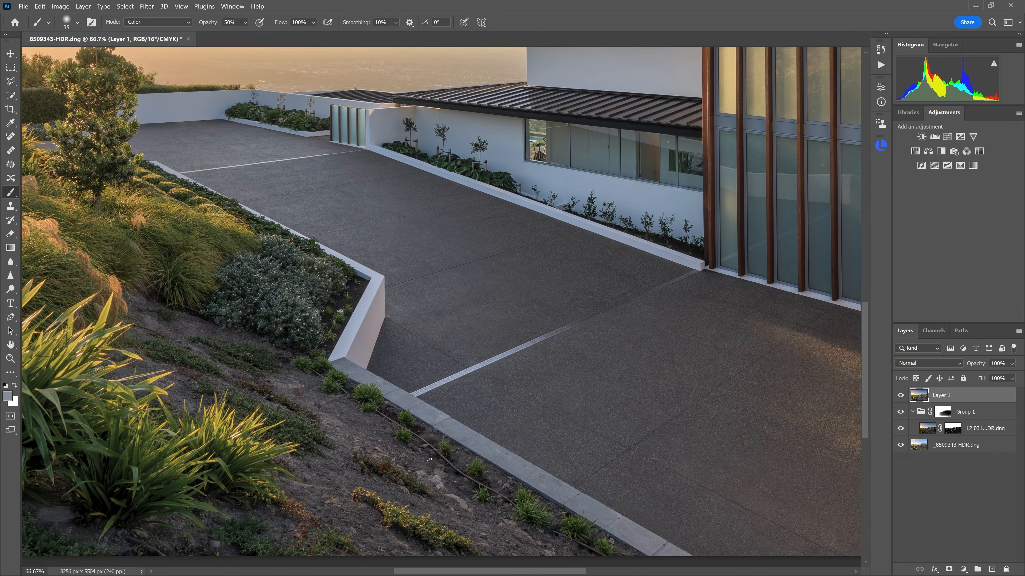
pyautogui.scroll(1, 504, 501)
pyautogui.moveTo(493, 461); pyautogui.dragTo(458, 398)
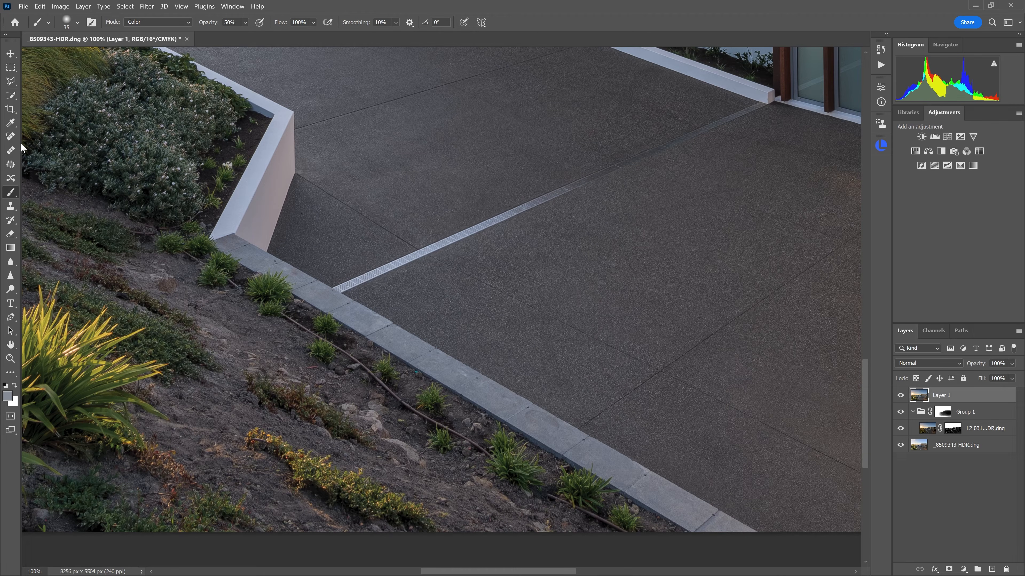
pyautogui.click(11, 137)
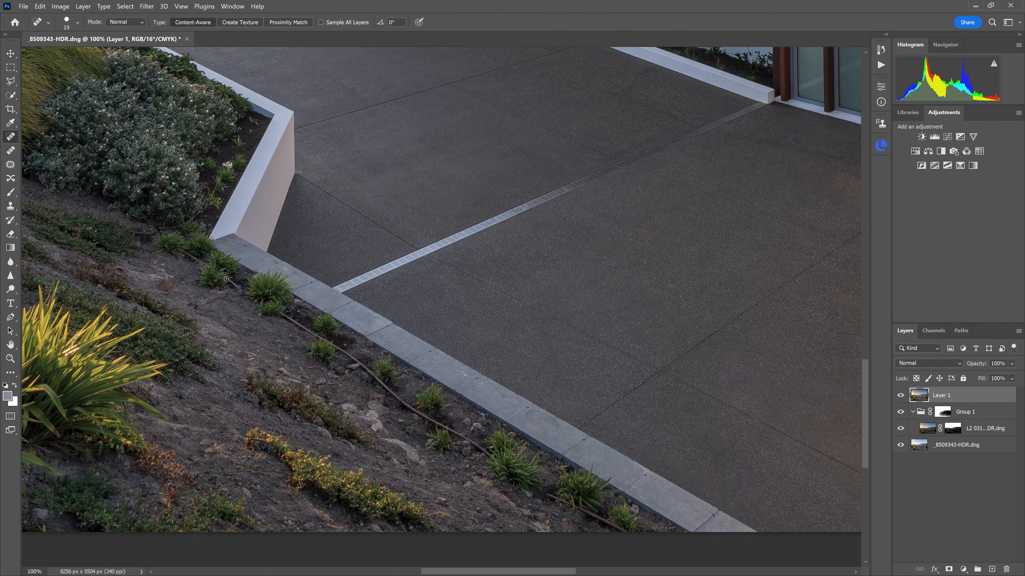
pyautogui.press(']')
pyautogui.moveTo(321, 339)
pyautogui.mouseDown()
pyautogui.moveTo(346, 357)
pyautogui.moveTo(332, 344)
pyautogui.moveTo(341, 368)
pyautogui.moveTo(364, 366)
pyautogui.moveTo(407, 410)
pyautogui.mouseUp()
pyautogui.moveTo(405, 408); pyautogui.dragTo(495, 461)
pyautogui.moveTo(545, 485); pyautogui.dragTo(609, 524)
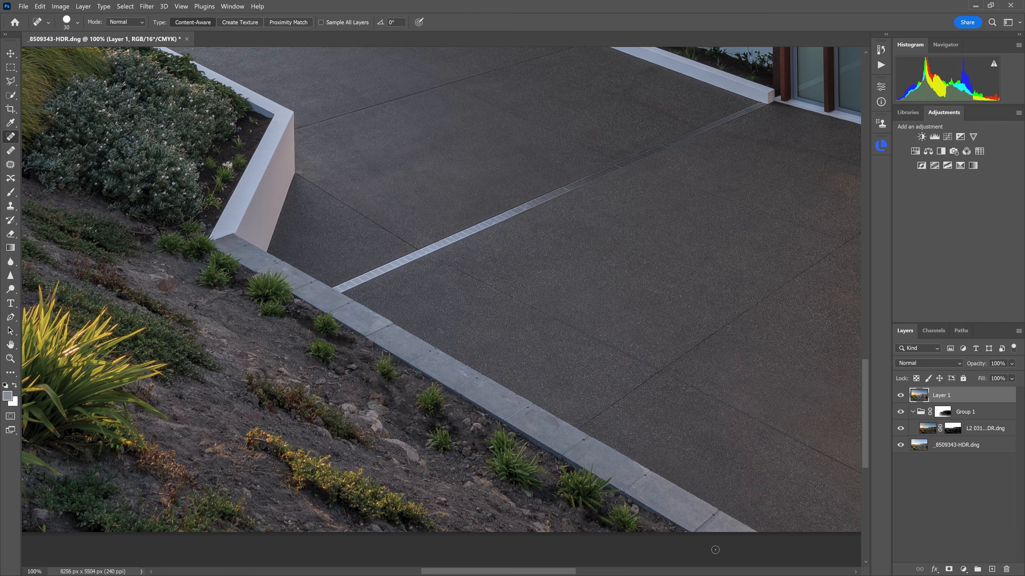
# Add a Curves adjustment layer above Layer 1 with a steep up-and-down RGB curve that exaggerates the sky blemishes.
pyautogui.press('s')
pyautogui.hotkey('ctrl', '0')
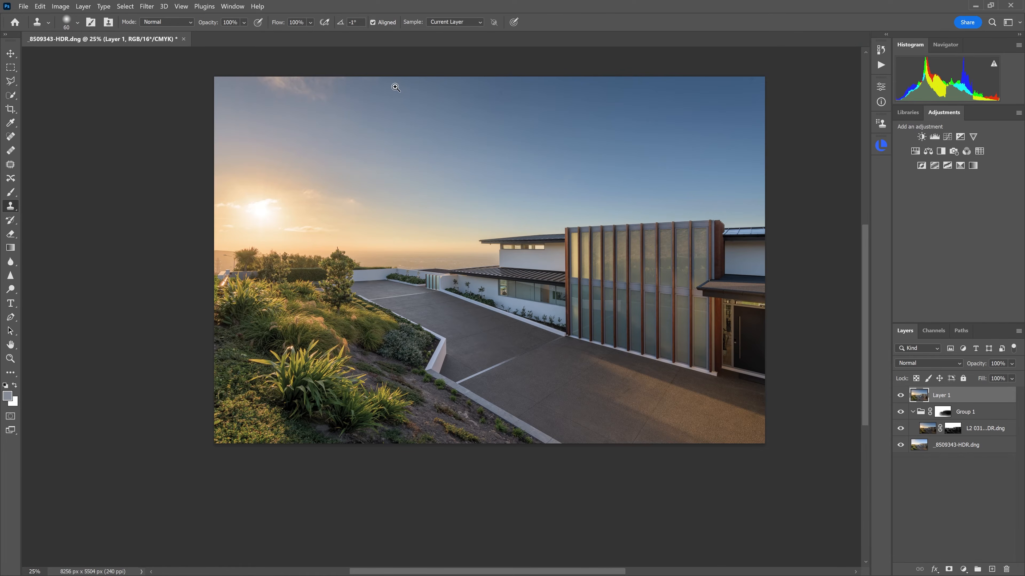
pyautogui.keyDown('ctrl'); pyautogui.click(532, 88); pyautogui.keyUp('ctrl')
pyautogui.keyDown('ctrl'); pyautogui.click(560, 83); pyautogui.keyUp('ctrl')
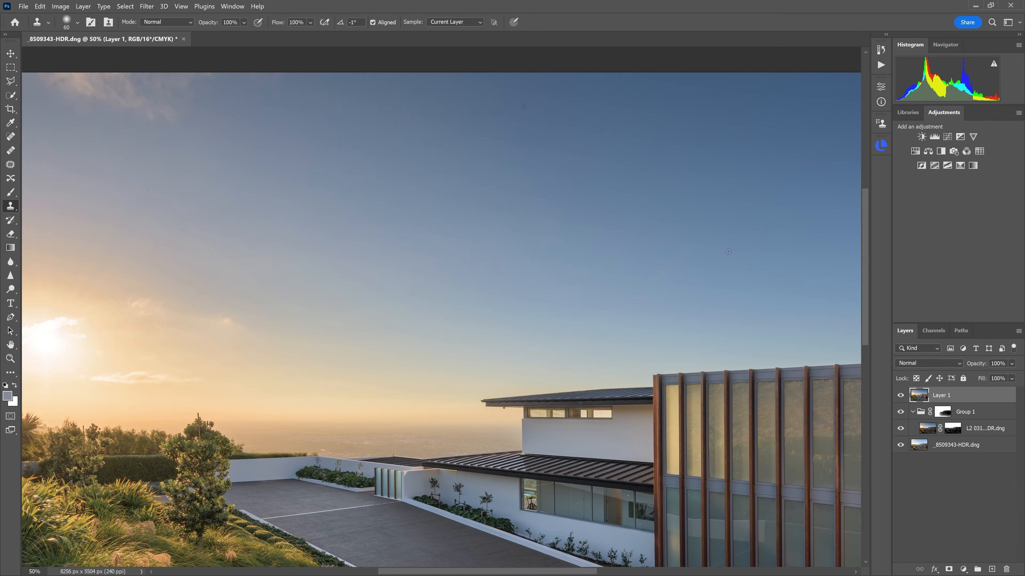
pyautogui.moveTo(629, 154); pyautogui.dragTo(441, 201)
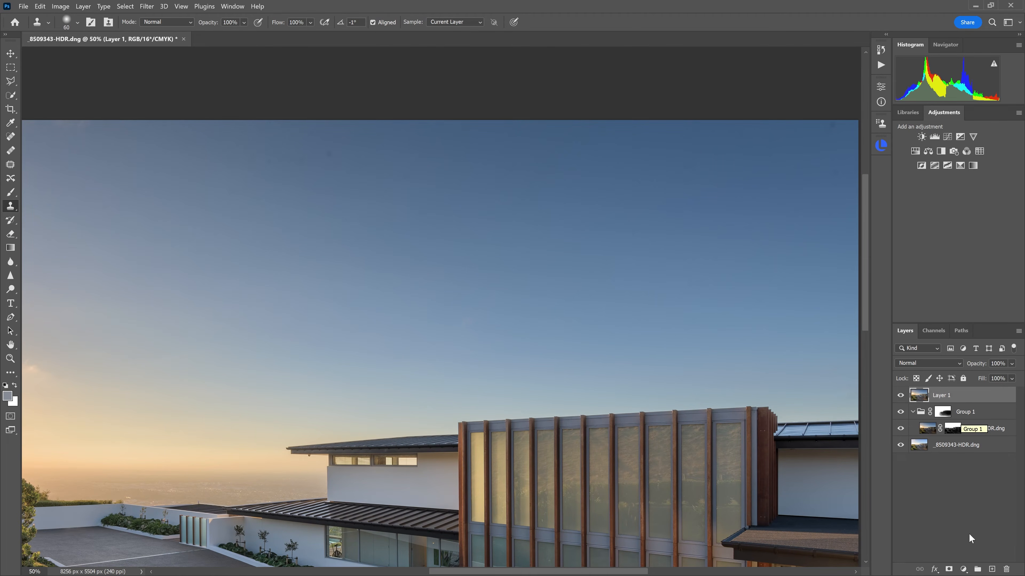
pyautogui.click(964, 569)
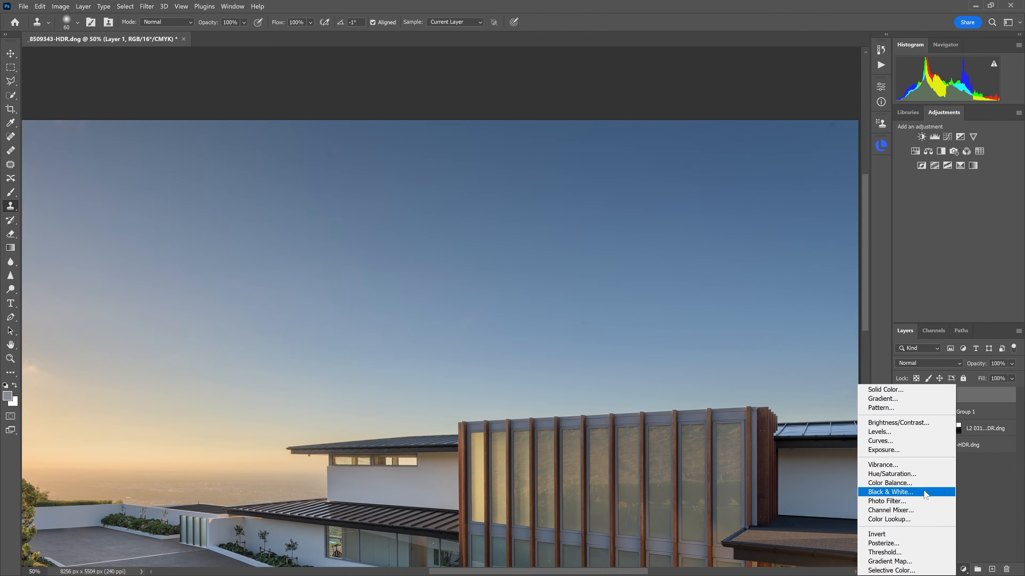
pyautogui.click(906, 440)
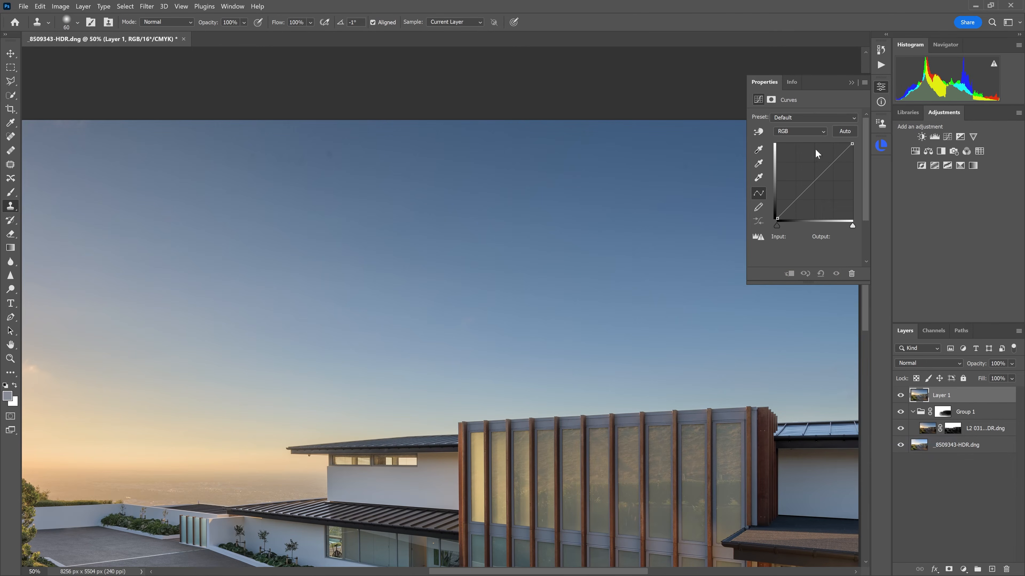
pyautogui.moveTo(793, 202)
pyautogui.mouseDown()
pyautogui.moveTo(787, 210)
pyautogui.moveTo(796, 202)
pyautogui.mouseUp()
pyautogui.click(797, 165)
pyautogui.moveTo(825, 147); pyautogui.dragTo(816, 208)
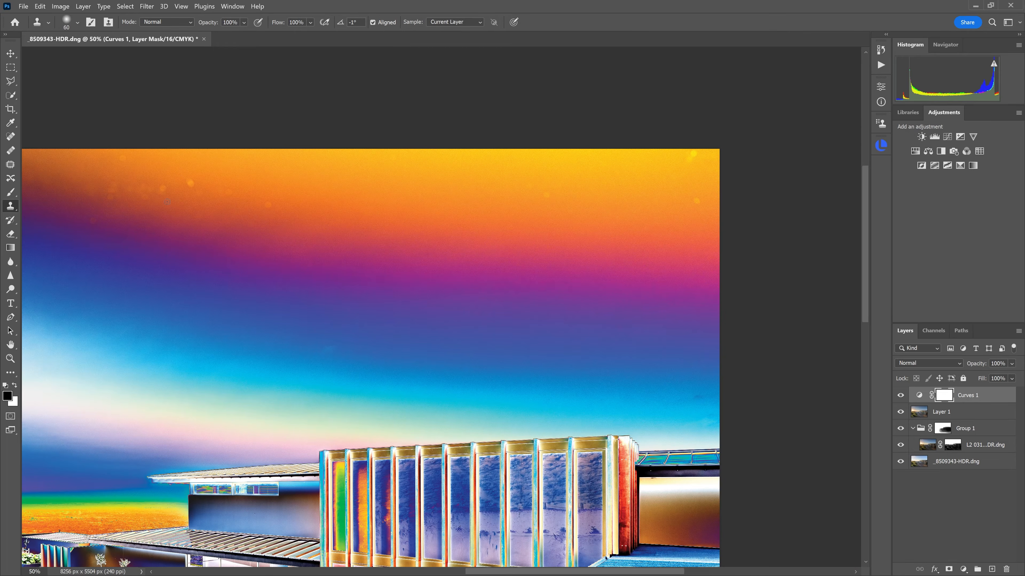
pyautogui.moveTo(262, 233); pyautogui.dragTo(472, 197)
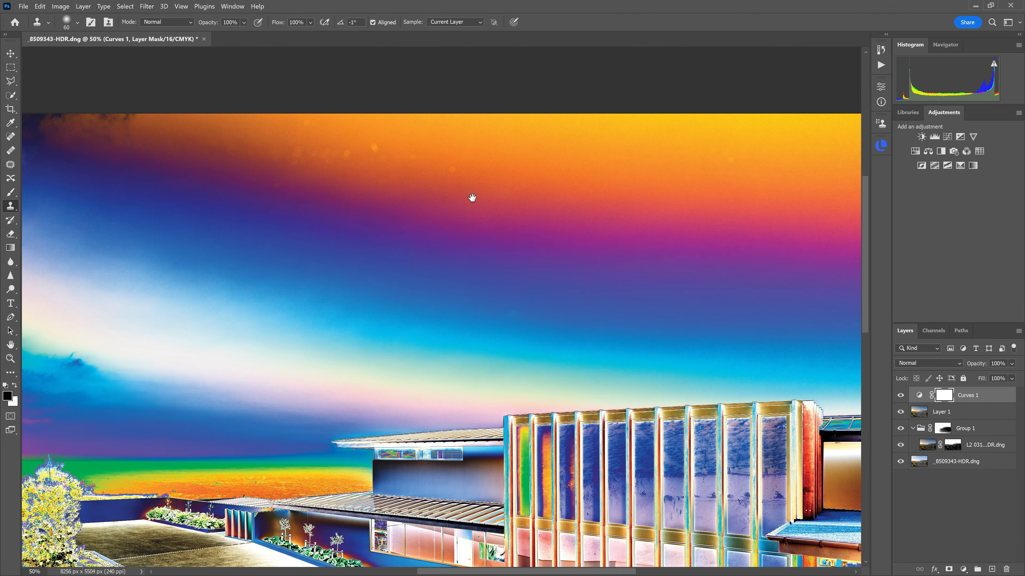
# Select Layer 1 for retouching and compare the sky with the Curves adjustment hidden and shown.
pyautogui.click(960, 412)
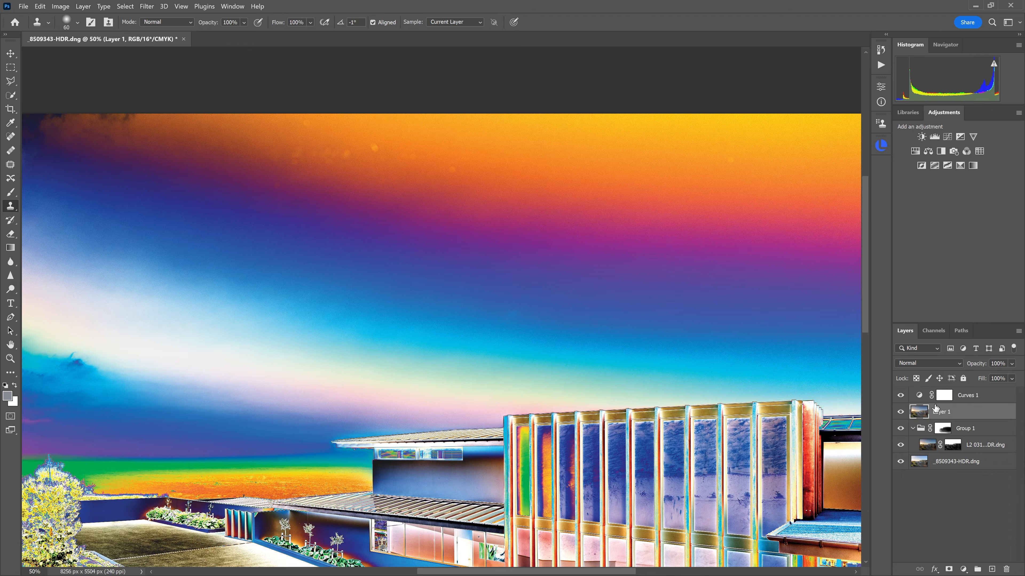
pyautogui.click(900, 395)
pyautogui.click(901, 395)
# Patch the cluster of light spots in the upper-middle sky and the small spot beside it with clean sky, using the Patch tool in Normal mode.
pyautogui.click(12, 164)
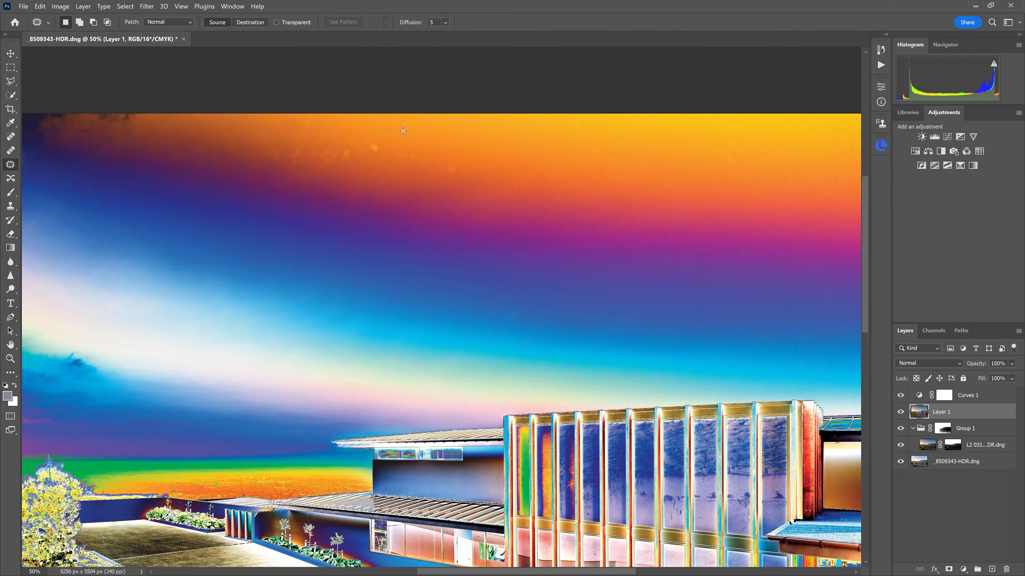
pyautogui.moveTo(339, 136)
pyautogui.mouseDown()
pyautogui.moveTo(255, 154)
pyautogui.moveTo(316, 197)
pyautogui.moveTo(386, 164)
pyautogui.moveTo(437, 162)
pyautogui.moveTo(407, 133)
pyautogui.mouseUp()
pyautogui.moveTo(350, 169); pyautogui.dragTo(359, 247)
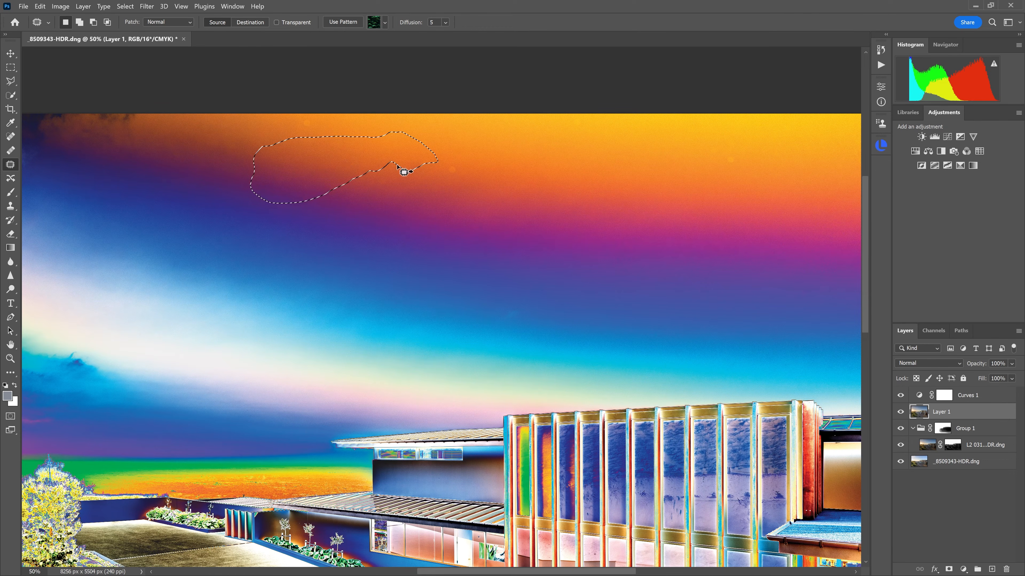
pyautogui.moveTo(465, 158)
pyautogui.mouseDown()
pyautogui.moveTo(439, 183)
pyautogui.moveTo(457, 187)
pyautogui.moveTo(465, 158)
pyautogui.moveTo(528, 170)
pyautogui.mouseUp()
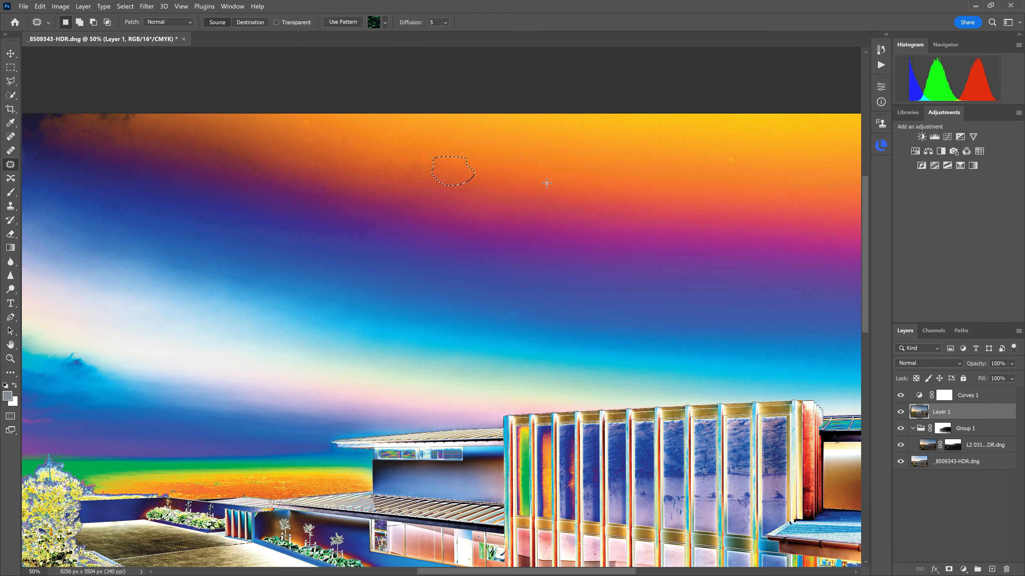
pyautogui.moveTo(431, 154)
pyautogui.mouseDown()
pyautogui.moveTo(397, 156)
pyautogui.moveTo(315, 192)
pyautogui.moveTo(354, 199)
pyautogui.moveTo(445, 169)
pyautogui.moveTo(444, 202)
pyautogui.moveTo(483, 174)
pyautogui.mouseUp()
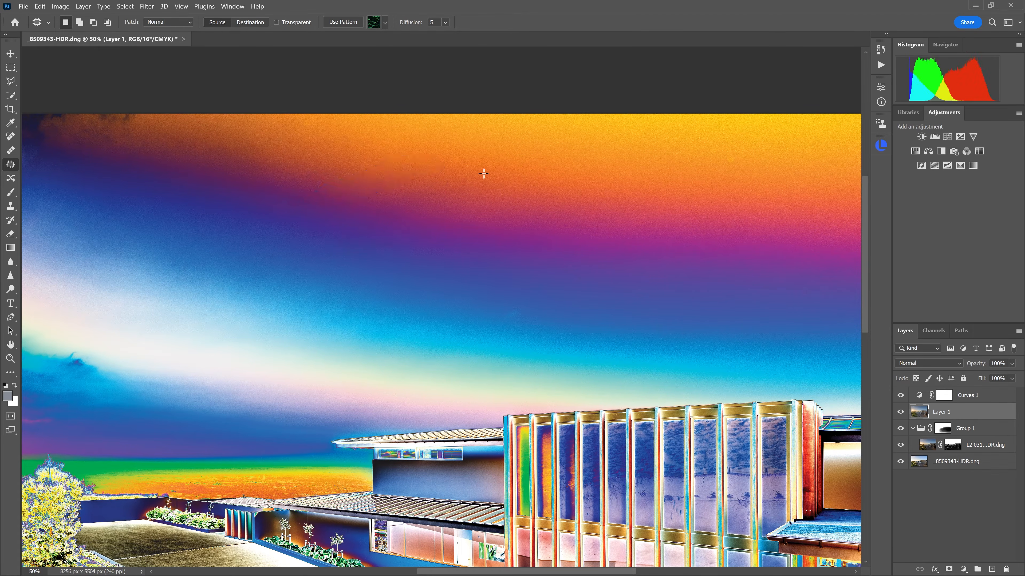
# Patch the small isolated spot in the sky above the slatted facade and outline the blemish in the photo's upper-right corner.
pyautogui.moveTo(656, 179); pyautogui.dragTo(662, 187)
pyautogui.moveTo(661, 188); pyautogui.dragTo(656, 179)
pyautogui.moveTo(804, 139)
pyautogui.mouseDown()
pyautogui.moveTo(781, 161)
pyautogui.moveTo(804, 142)
pyautogui.moveTo(767, 154)
pyautogui.mouseUp()
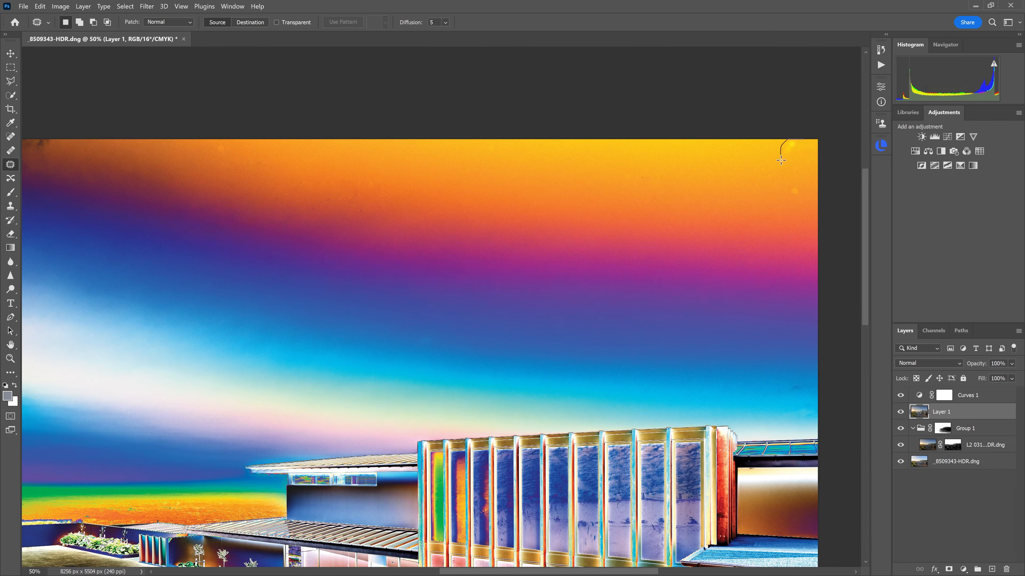
# Patch the remaining spots in the upper sky and replace the cloud wisps along the sky's upper edge with clean sky.
pyautogui.moveTo(808, 182); pyautogui.dragTo(789, 201)
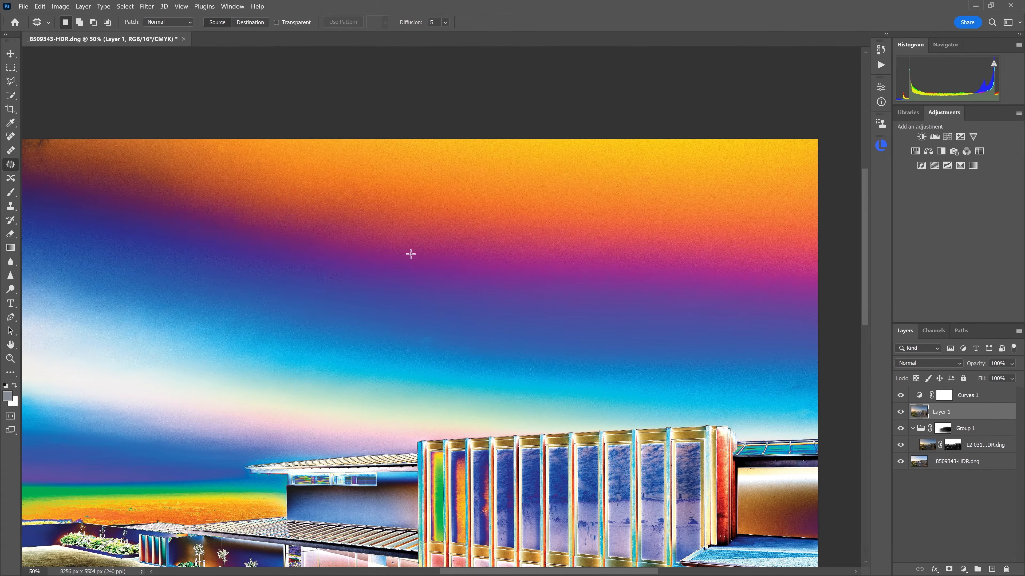
pyautogui.moveTo(362, 224); pyautogui.dragTo(475, 192)
pyautogui.moveTo(551, 138)
pyautogui.mouseDown()
pyautogui.moveTo(296, 130)
pyautogui.moveTo(284, 158)
pyautogui.moveTo(327, 188)
pyautogui.moveTo(466, 213)
pyautogui.moveTo(577, 159)
pyautogui.mouseUp()
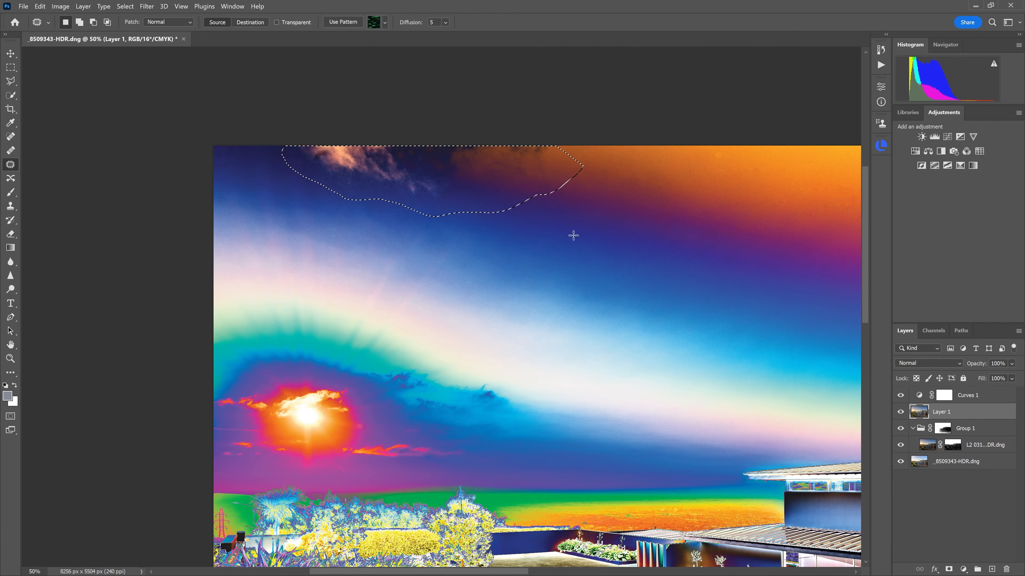
pyautogui.moveTo(574, 236); pyautogui.dragTo(396, 234)
pyautogui.moveTo(295, 176); pyautogui.dragTo(646, 175)
pyautogui.hotkey('ctrl', 'd')
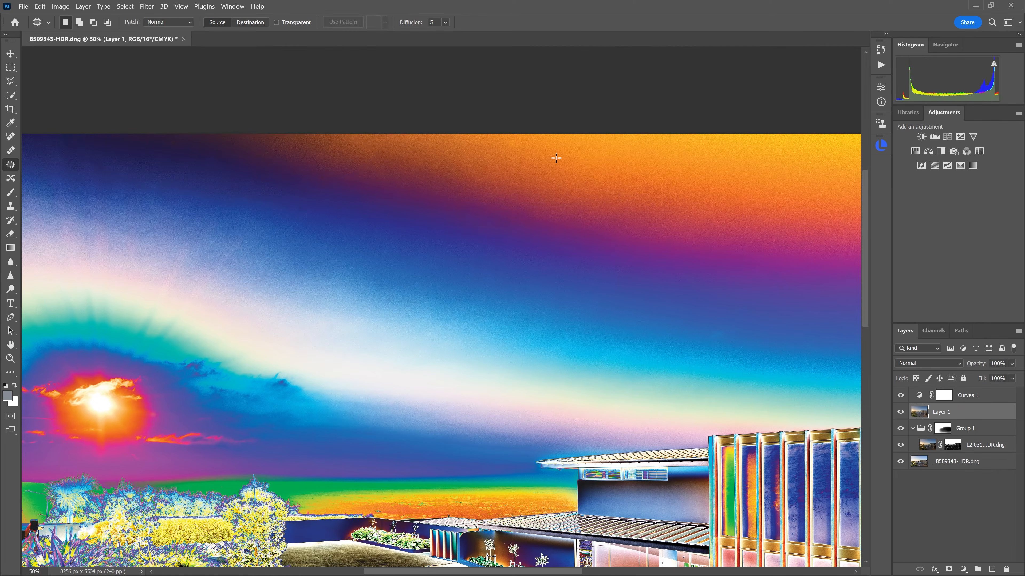
# Check the patched sky up close, hide the Curves 1 adjustment layer and delete it.
pyautogui.keyDown('ctrl'); pyautogui.click(664, 188); pyautogui.keyUp('ctrl')
pyautogui.moveTo(664, 188); pyautogui.dragTo(652, 202)
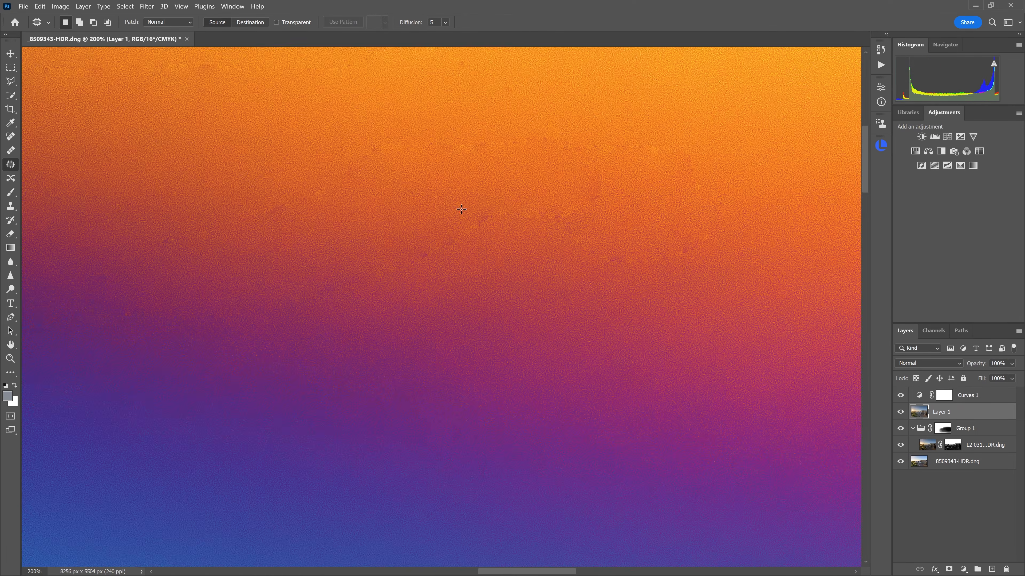
pyautogui.scroll(-4, 485, 224)
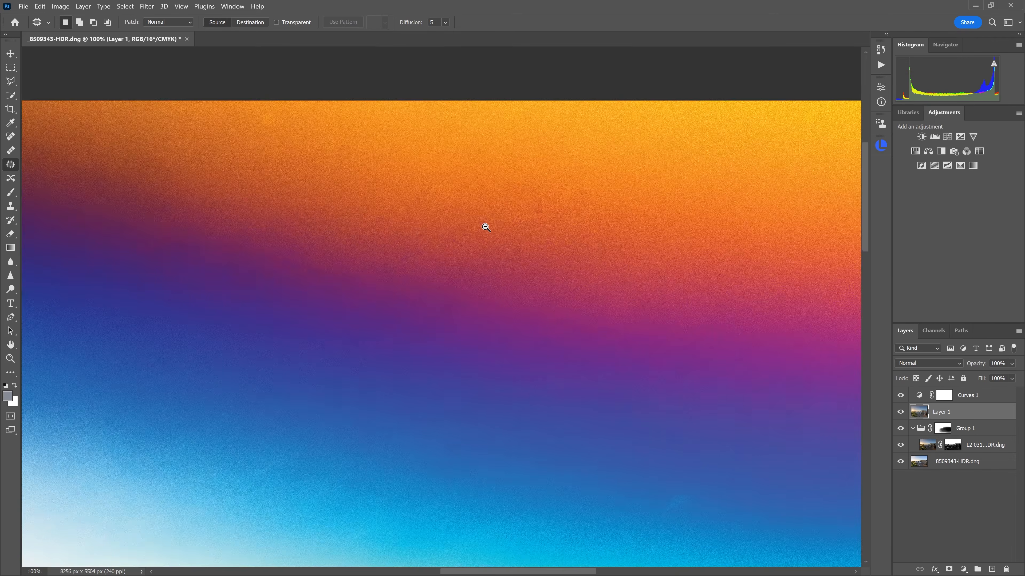
pyautogui.click(902, 395)
pyautogui.click(953, 395)
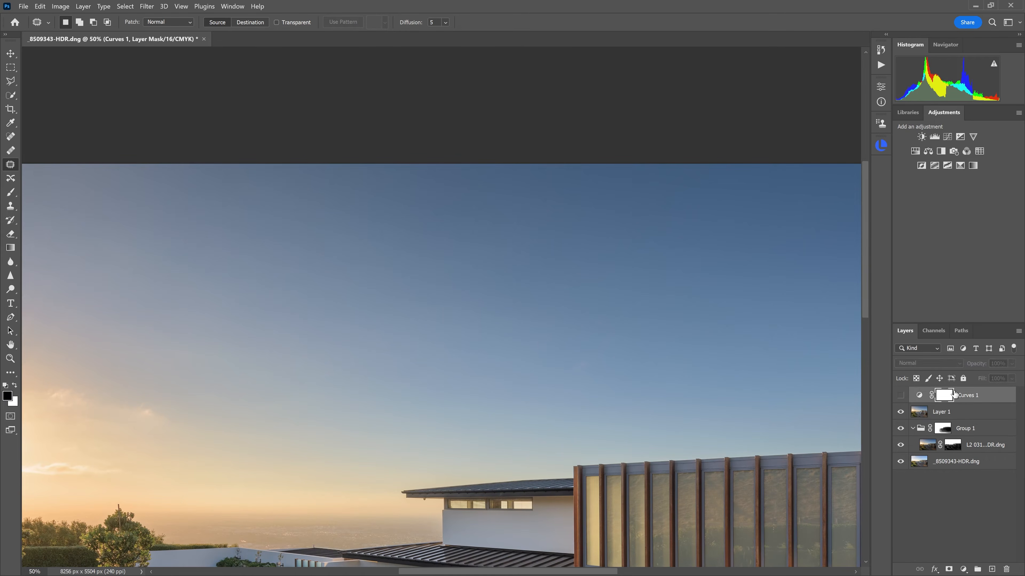
pyautogui.scroll(-1, 489, 274)
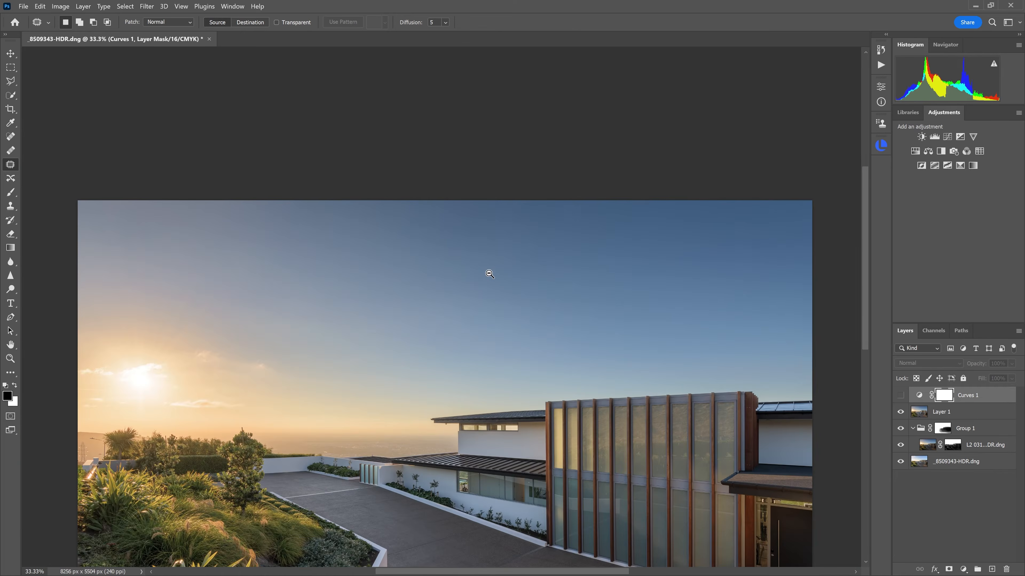
pyautogui.moveTo(968, 396); pyautogui.dragTo(1006, 569)
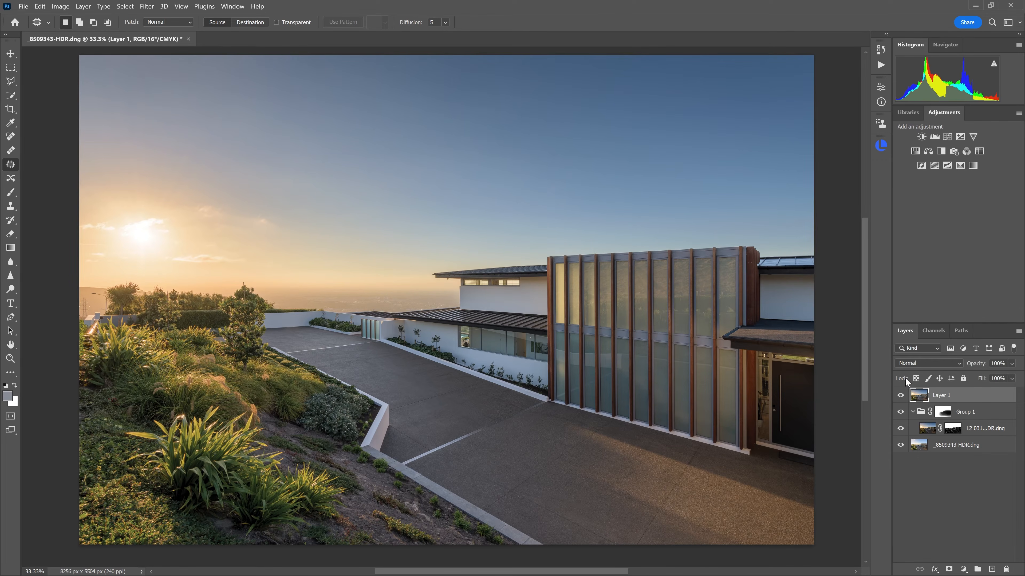
# Compare the photo with and without Layer 1 and rename that layer "retouch".
pyautogui.click(902, 395)
pyautogui.click(902, 396)
pyautogui.doubleClick(942, 397)
pyautogui.write('retouch')
pyautogui.press('Return')
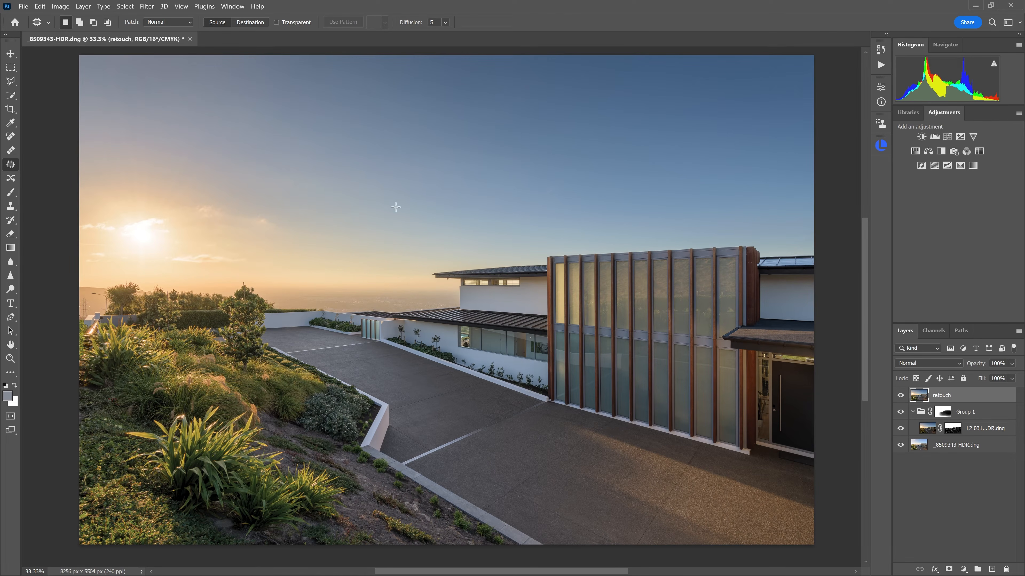
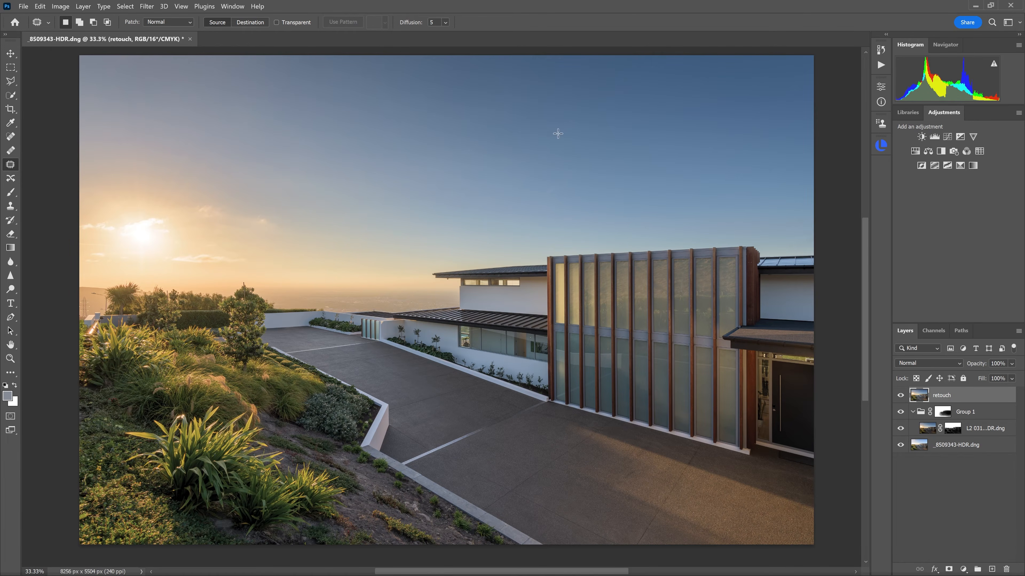
# Apply a Sky Replacement with the pink sunset sky at scale 144 and temperature 18, moving its streaks above the house, output to new layers.
pyautogui.click(40, 6)
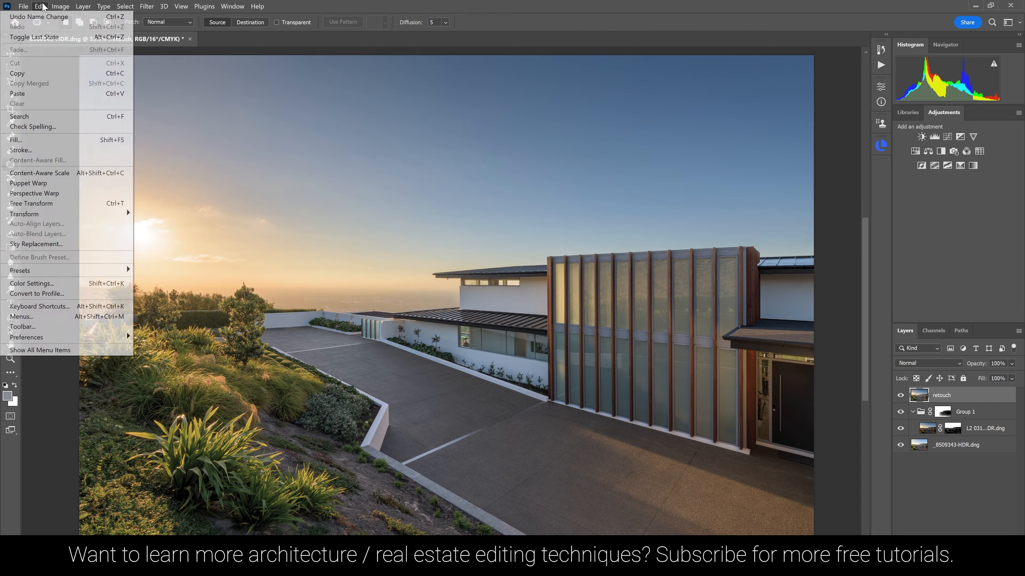
pyautogui.click(36, 245)
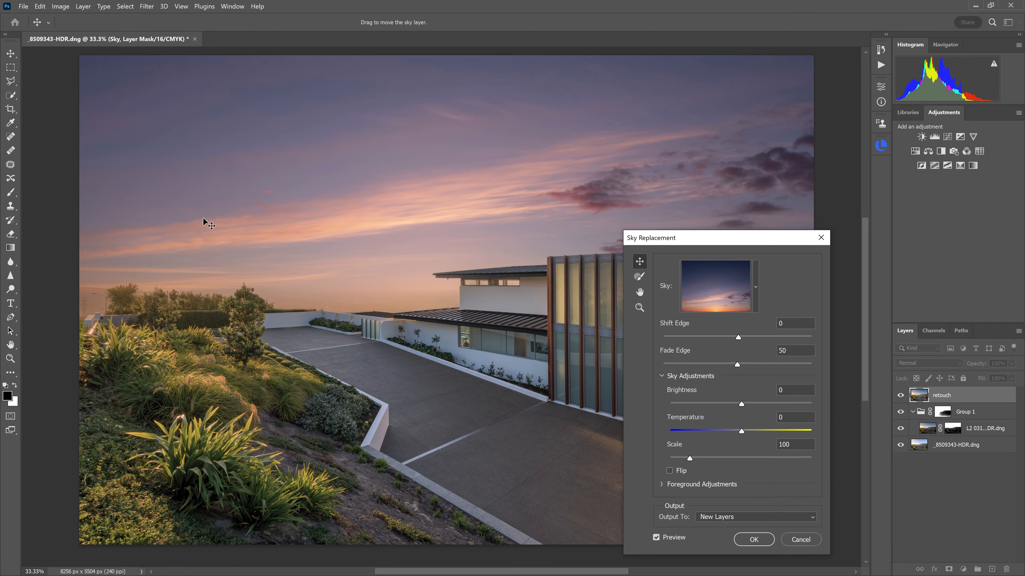
pyautogui.moveTo(263, 222); pyautogui.dragTo(192, 226)
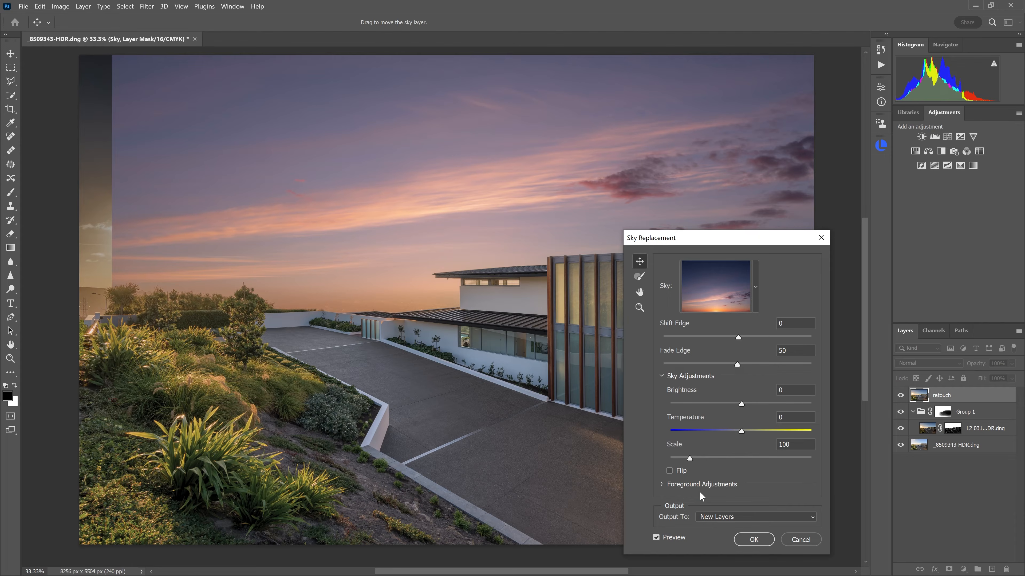
pyautogui.moveTo(699, 459); pyautogui.dragTo(754, 432)
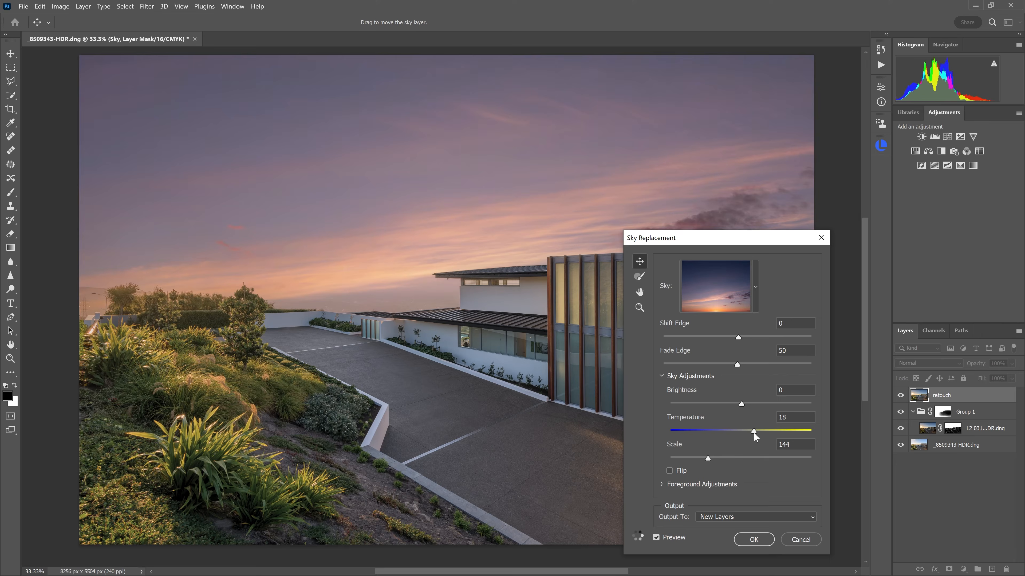
pyautogui.moveTo(451, 295); pyautogui.dragTo(637, 195)
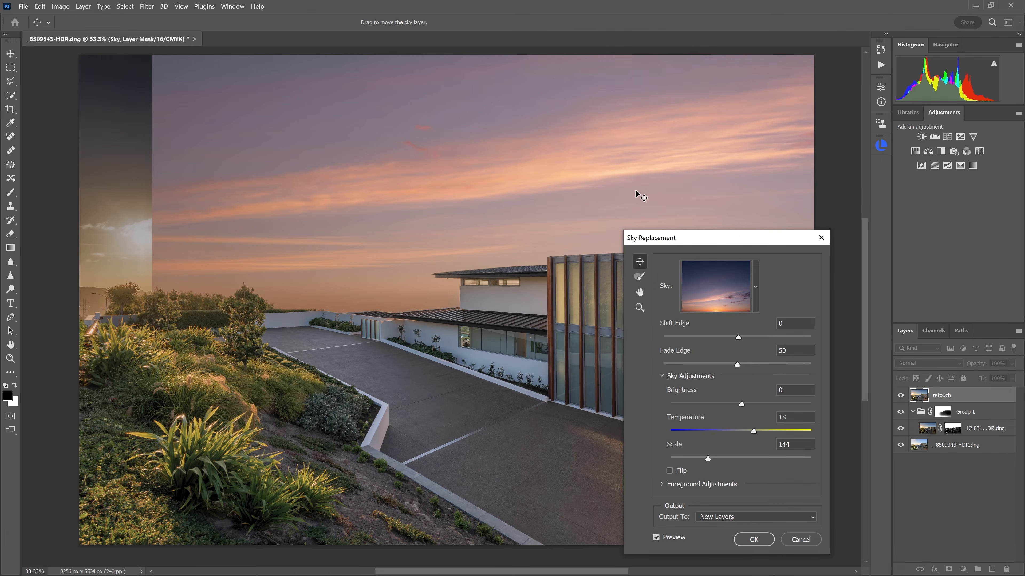
pyautogui.click(753, 539)
# Add a layer mask to the Sky Replacement Group and draw a black-to-white gradient from beside the sun to mid-sky.
pyautogui.click(947, 396)
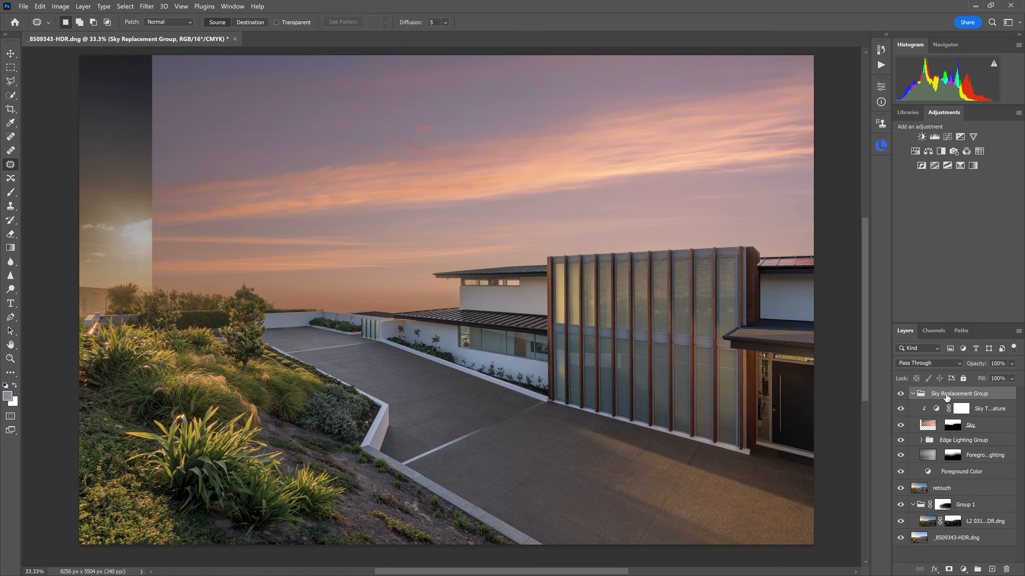
pyautogui.click(948, 569)
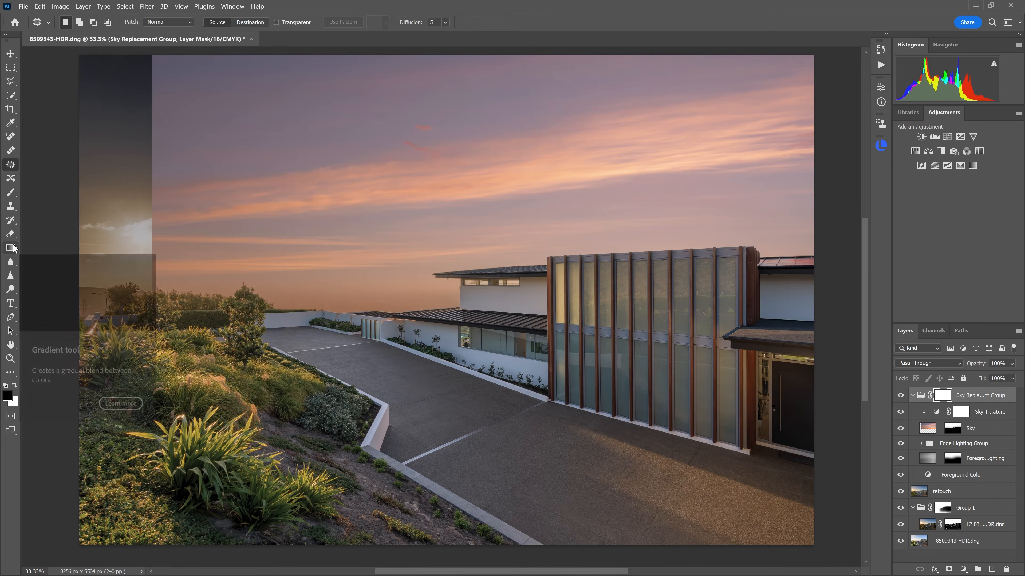
pyautogui.click(17, 252)
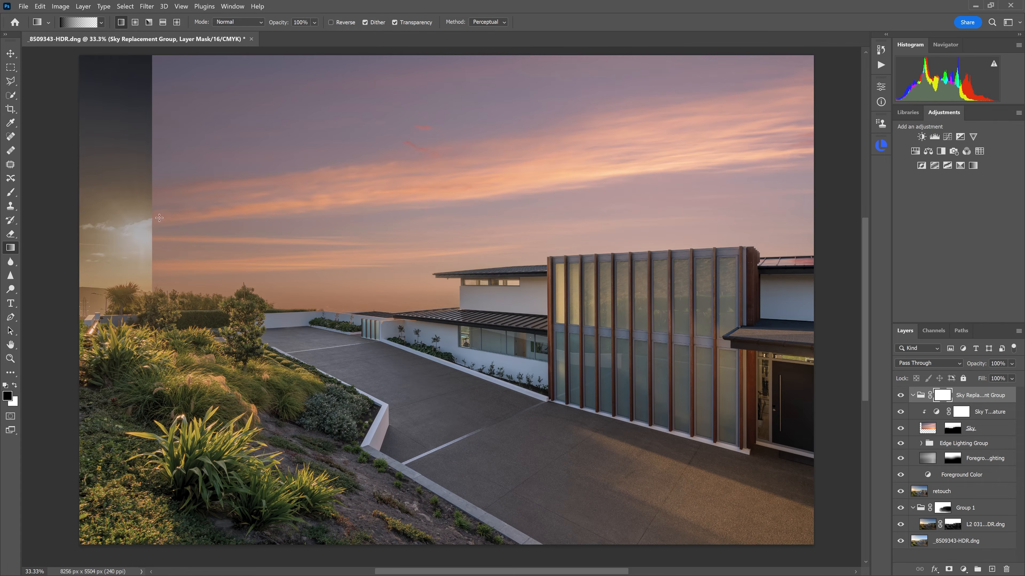
pyautogui.moveTo(232, 206); pyautogui.dragTo(505, 160)
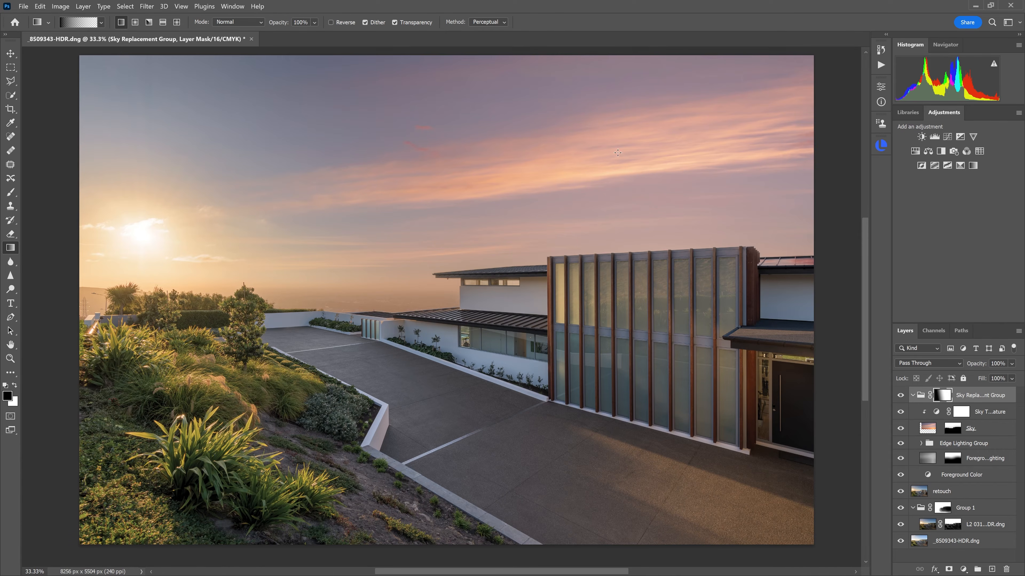
# Try the Screen and Soft Light blend modes on the Sky Replacement Group, and set it to Normal.
pyautogui.click(927, 364)
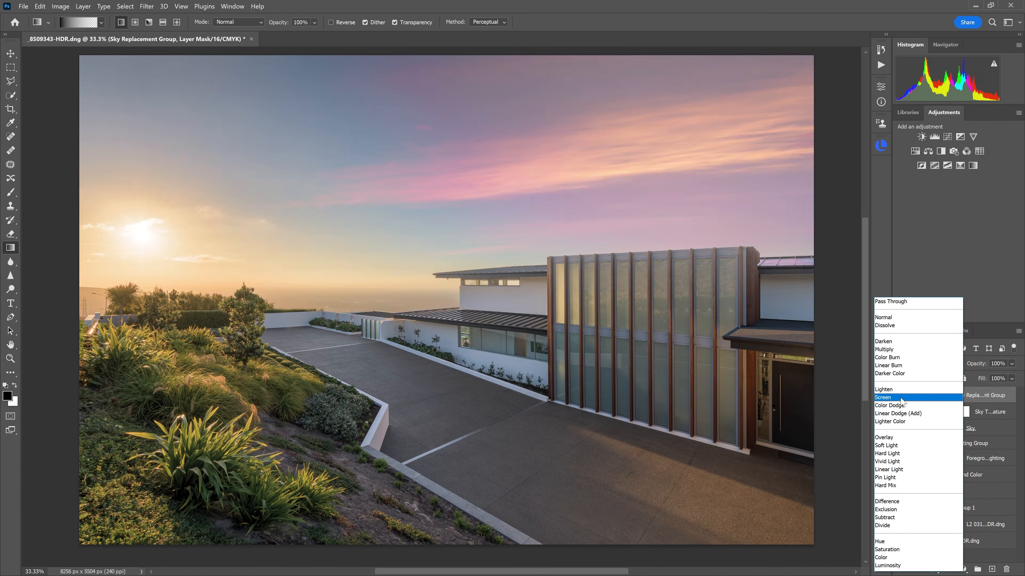
pyautogui.click(902, 398)
pyautogui.click(910, 364)
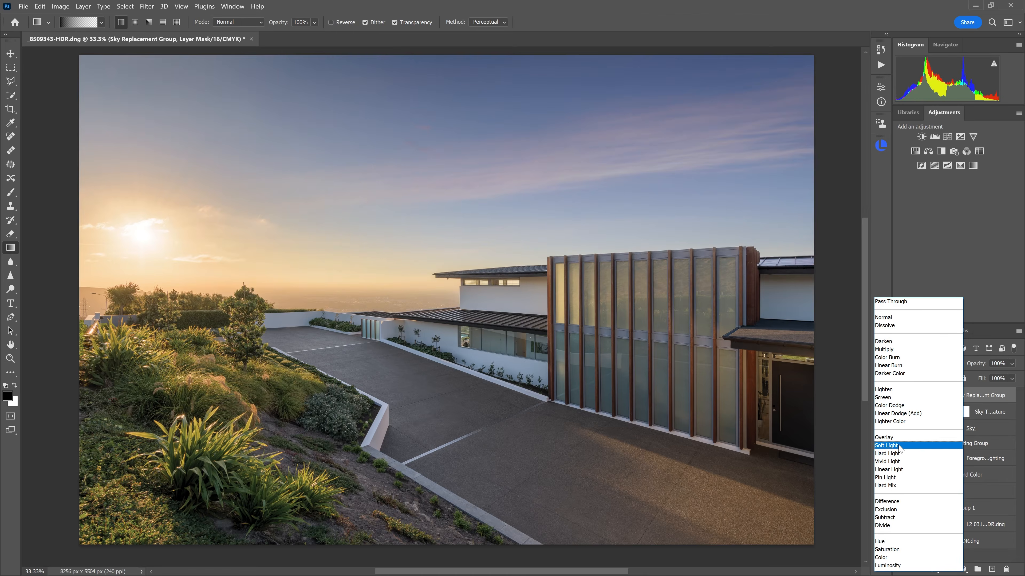
pyautogui.click(899, 446)
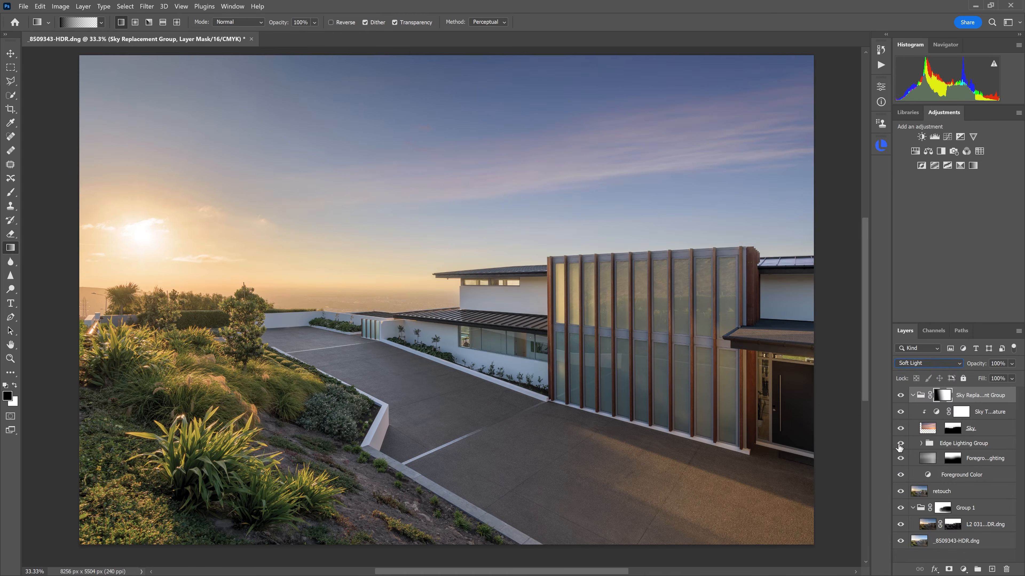
pyautogui.click(928, 366)
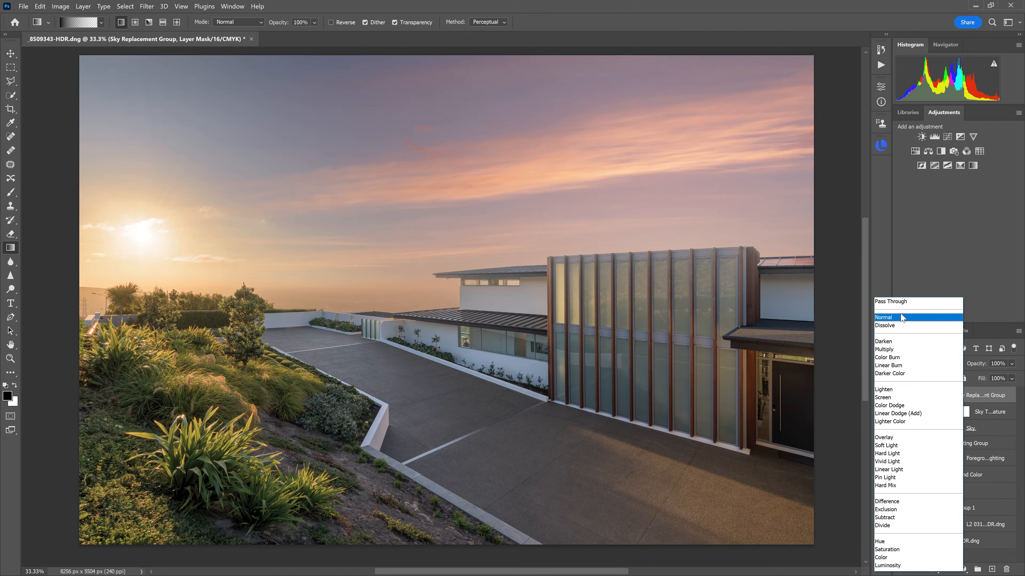
pyautogui.click(902, 318)
# Stamp all visible layers into a new layer above the Sky Replacement Group and delete the group.
pyautogui.click(972, 395)
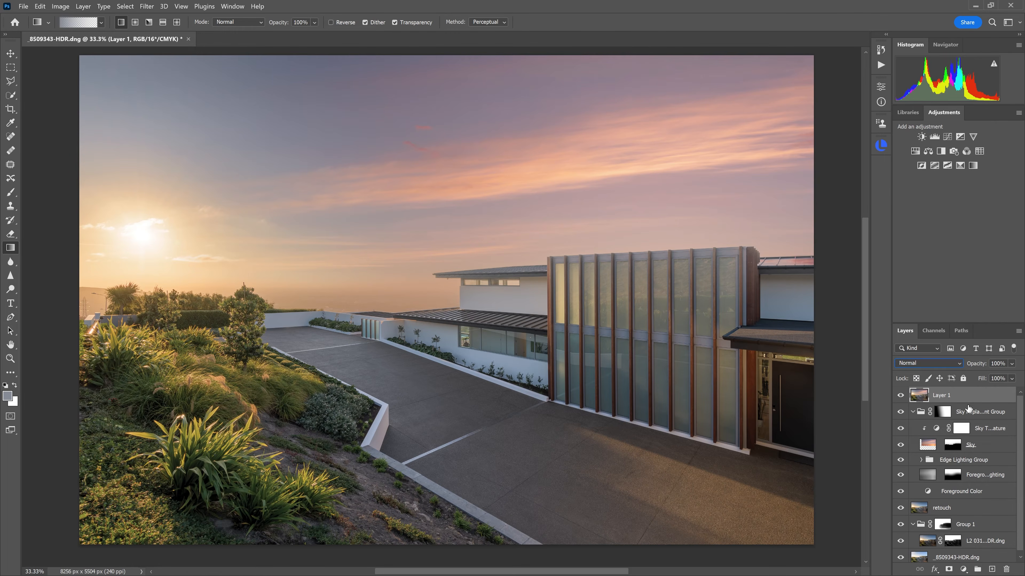
pyautogui.click(978, 412)
pyautogui.moveTo(979, 412)
pyautogui.mouseDown()
pyautogui.moveTo(965, 559)
pyautogui.moveTo(1006, 569)
pyautogui.mouseUp()
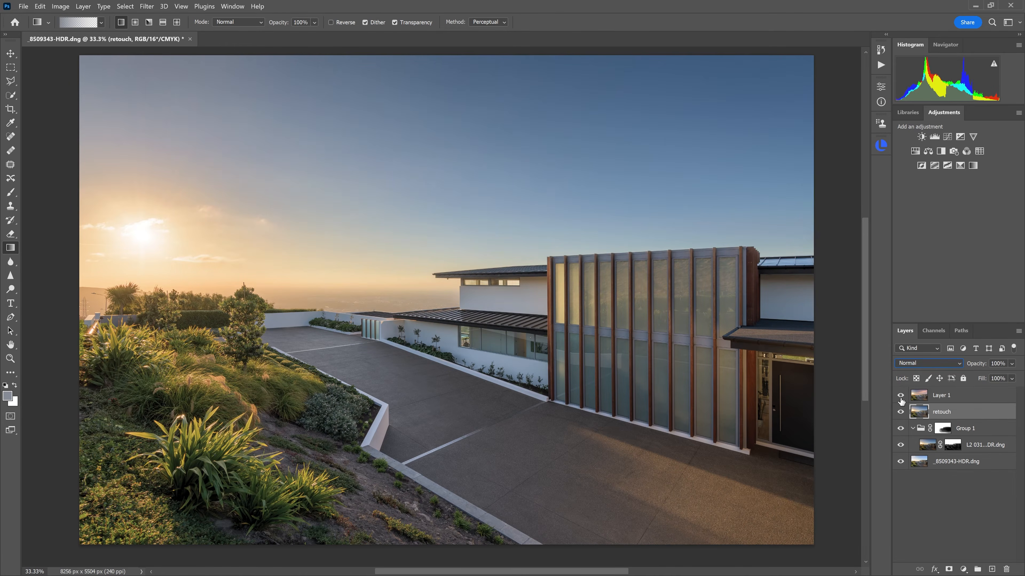
# Show the stamped Layer 1 with the new sky and set its blend mode to Difference.
pyautogui.click(900, 395)
pyautogui.click(941, 396)
pyautogui.click(927, 364)
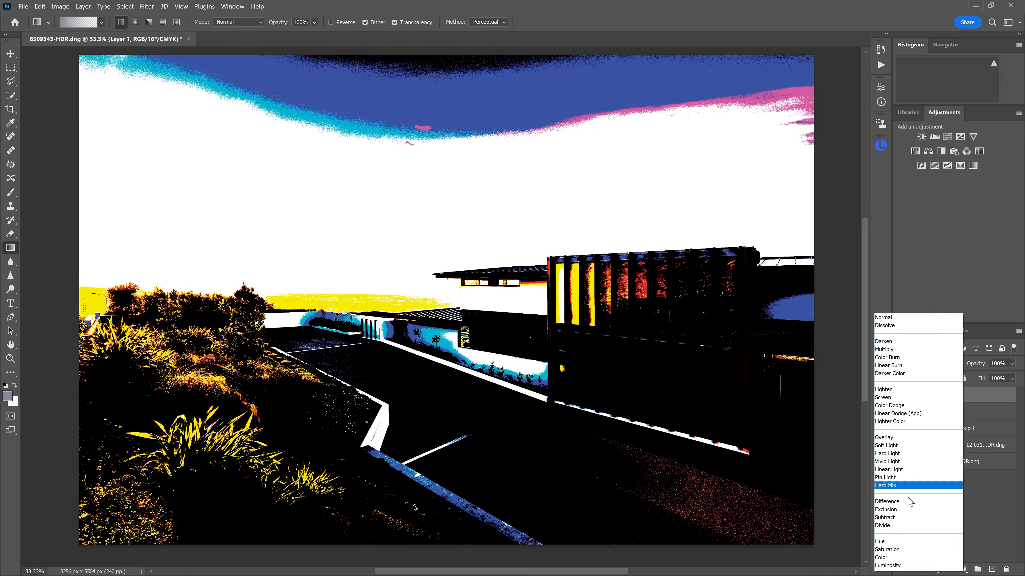
pyautogui.click(888, 501)
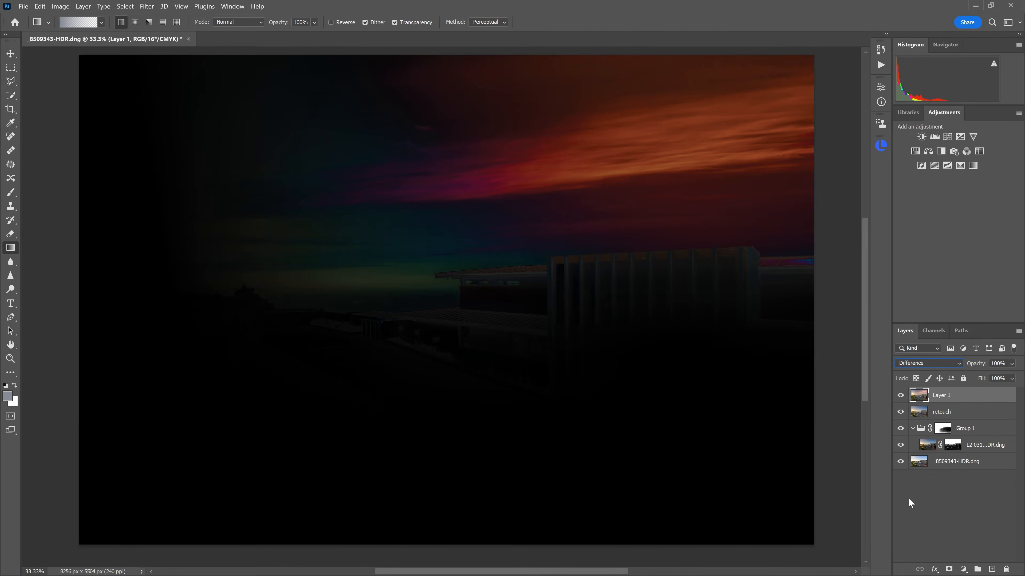
# Load the RGB channel of the Difference result as a selection and hide Layer 1.
pyautogui.click(947, 330)
pyautogui.moveTo(913, 361); pyautogui.dragTo(919, 350)
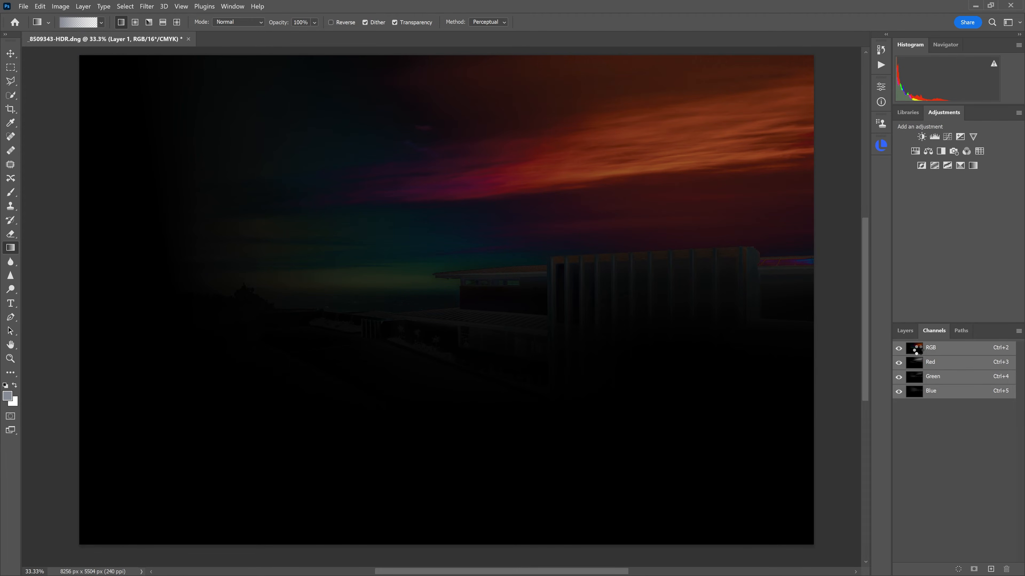
pyautogui.click(913, 335)
pyautogui.click(900, 396)
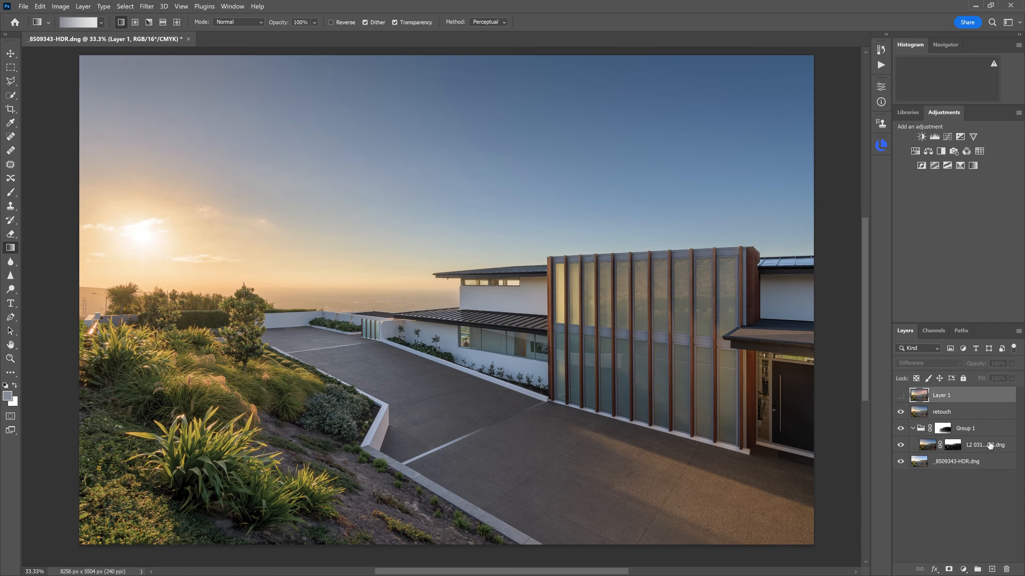
# Create a white (ffffff) Solid Color fill layer masked by the cloud selection, and switch to the Gradient tool.
pyautogui.click(964, 569)
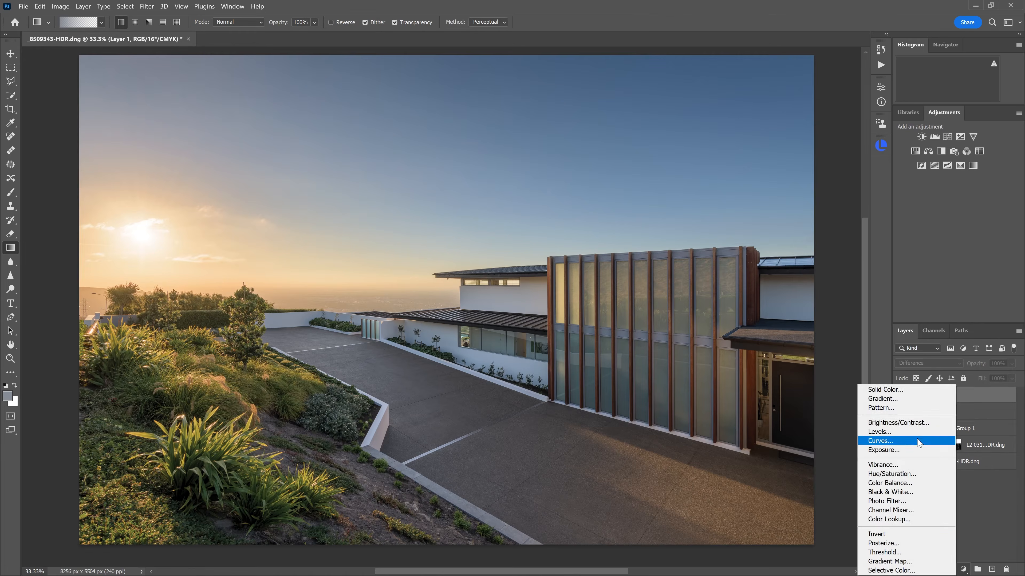
pyautogui.click(916, 393)
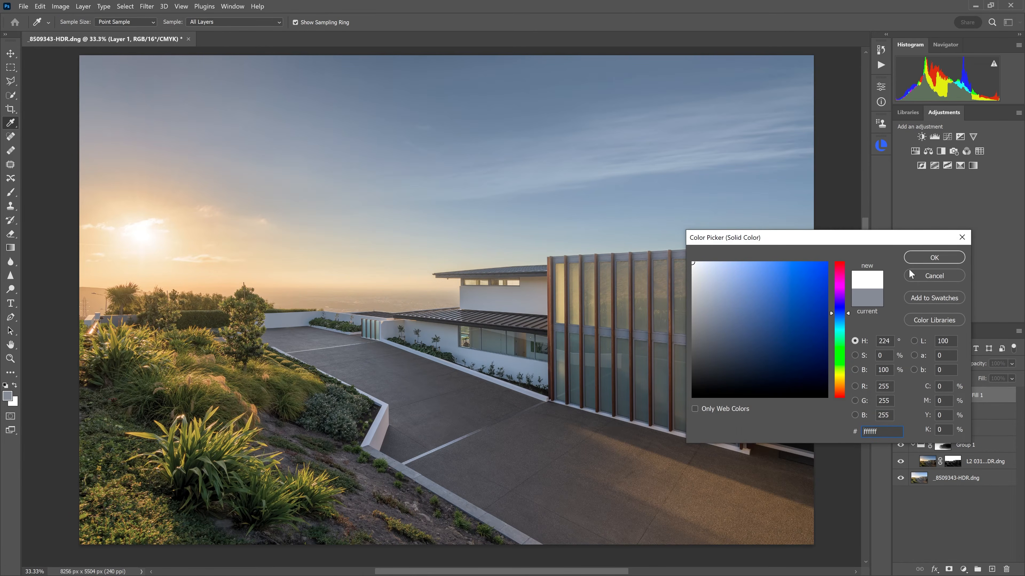
pyautogui.click(933, 258)
pyautogui.press('g')
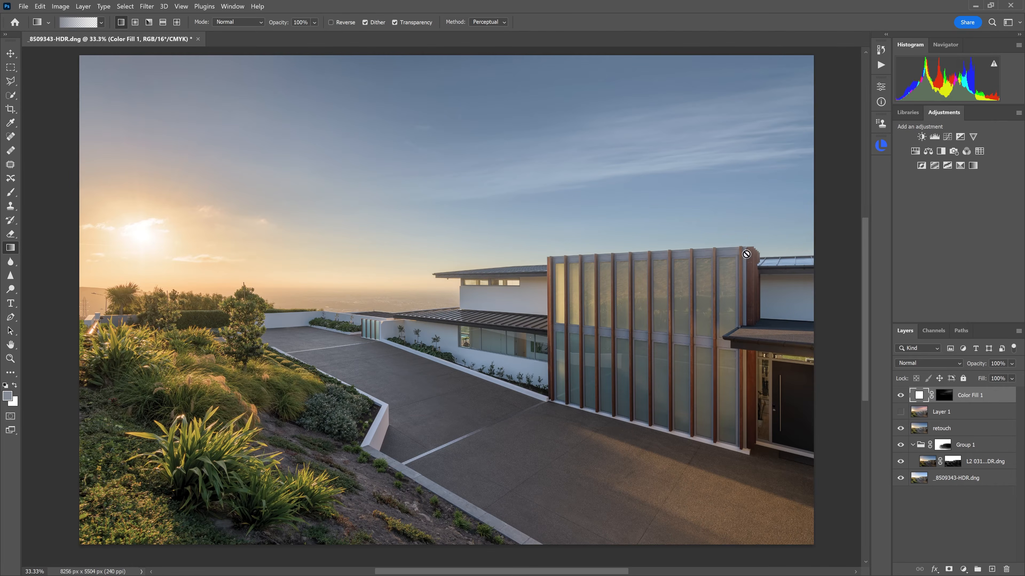
# Brighten the clouds in the Color Fill 1 mask with Curves, pulling in the white point and adding a point at input 51, output 50.
pyautogui.keyDown('alt'); pyautogui.click(945, 396); pyautogui.keyUp('alt')
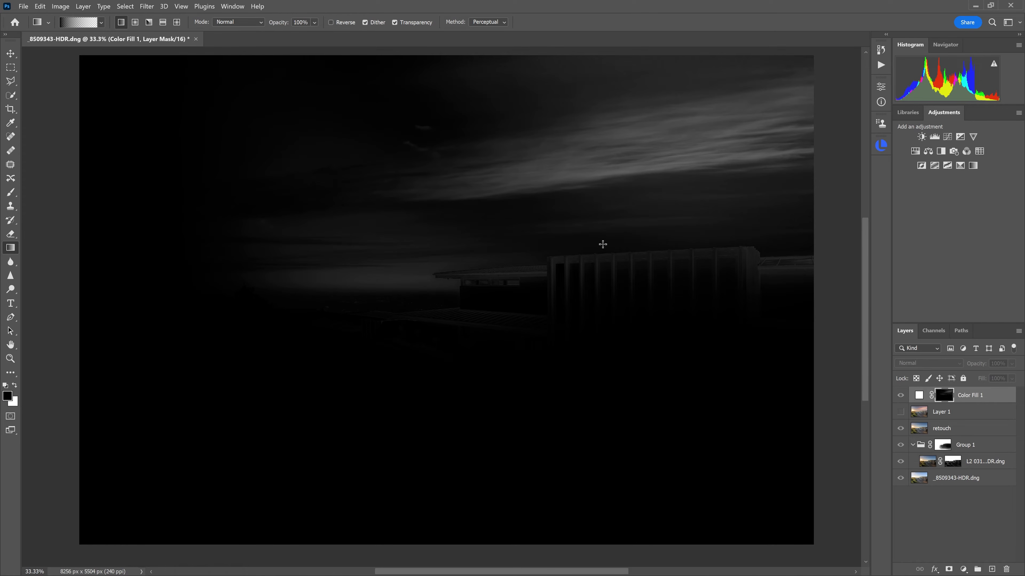
pyautogui.click(60, 6)
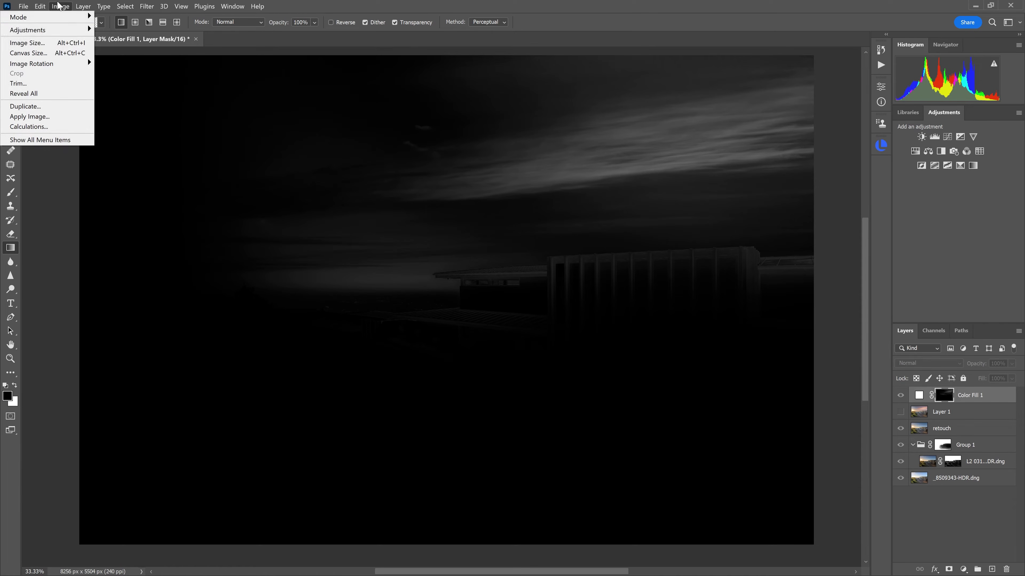
pyautogui.moveTo(75, 30)
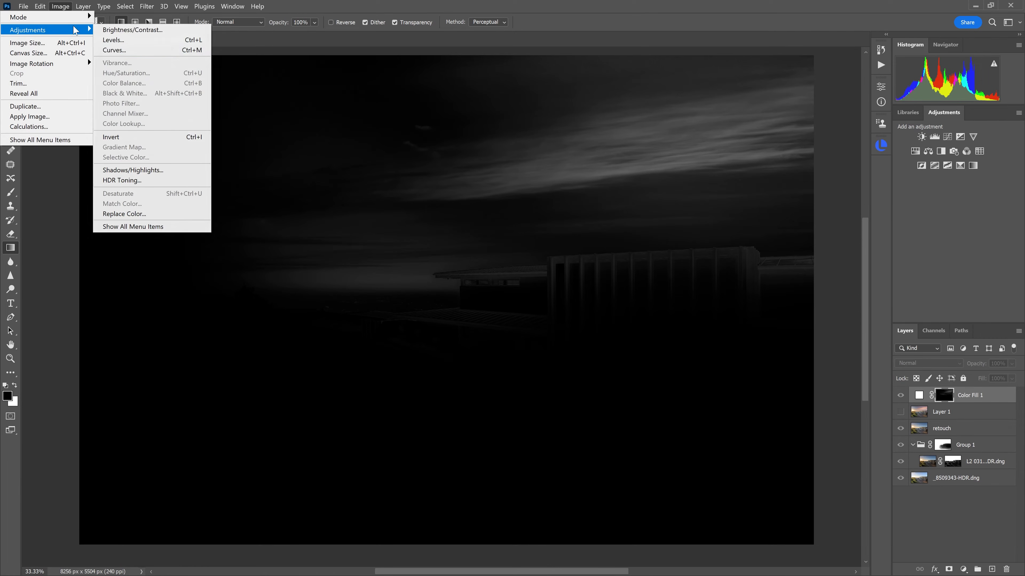
pyautogui.click(115, 50)
pyautogui.moveTo(501, 111); pyautogui.dragTo(624, 325)
pyautogui.moveTo(642, 368); pyautogui.dragTo(577, 347)
pyautogui.moveTo(529, 460); pyautogui.dragTo(534, 475)
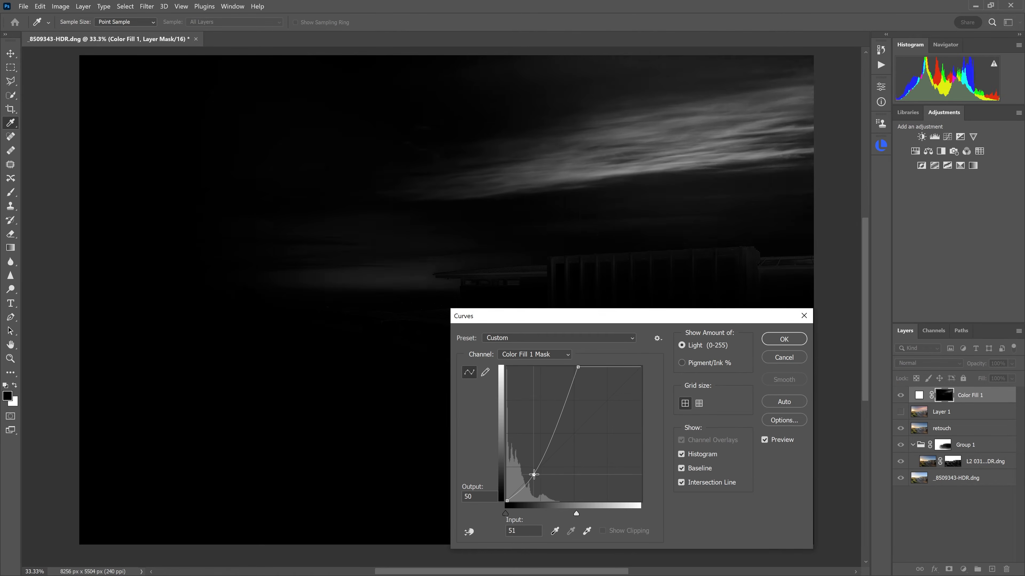
pyautogui.press('Return')
pyautogui.click(900, 429)
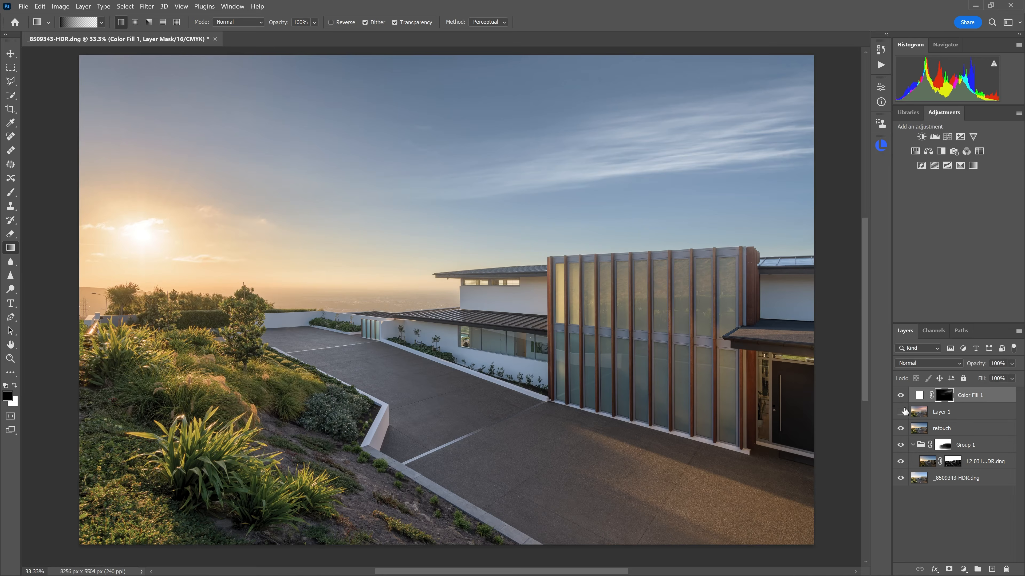
pyautogui.click(901, 395)
pyautogui.click(902, 396)
# Change the Color Fill 1 colour to the warm cream f2ddb7 sampled from the sky beside the sun, and compare the clouds on and off.
pyautogui.doubleClick(919, 395)
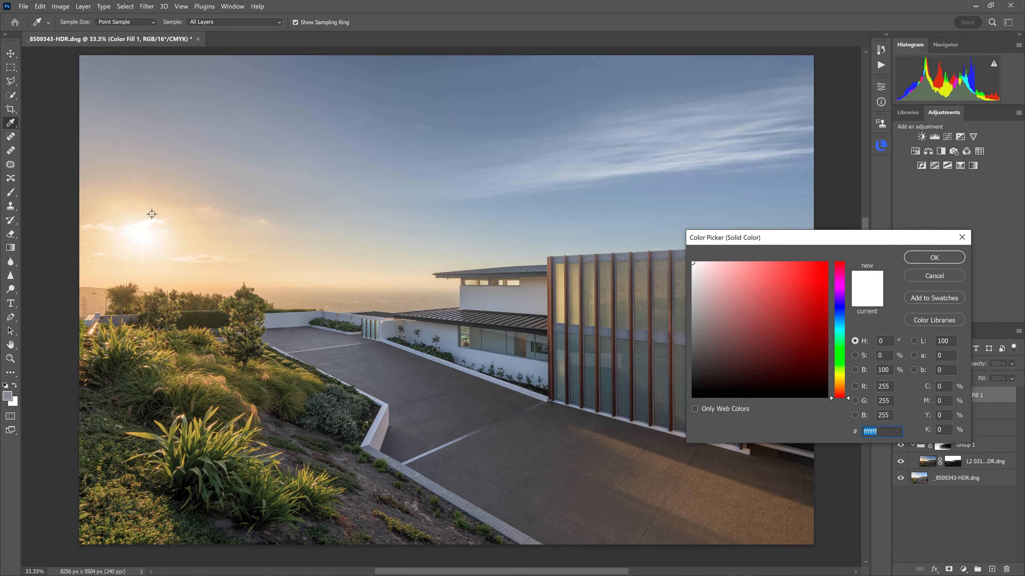
pyautogui.click(137, 213)
pyautogui.moveTo(190, 240); pyautogui.dragTo(182, 238)
pyautogui.click(183, 238)
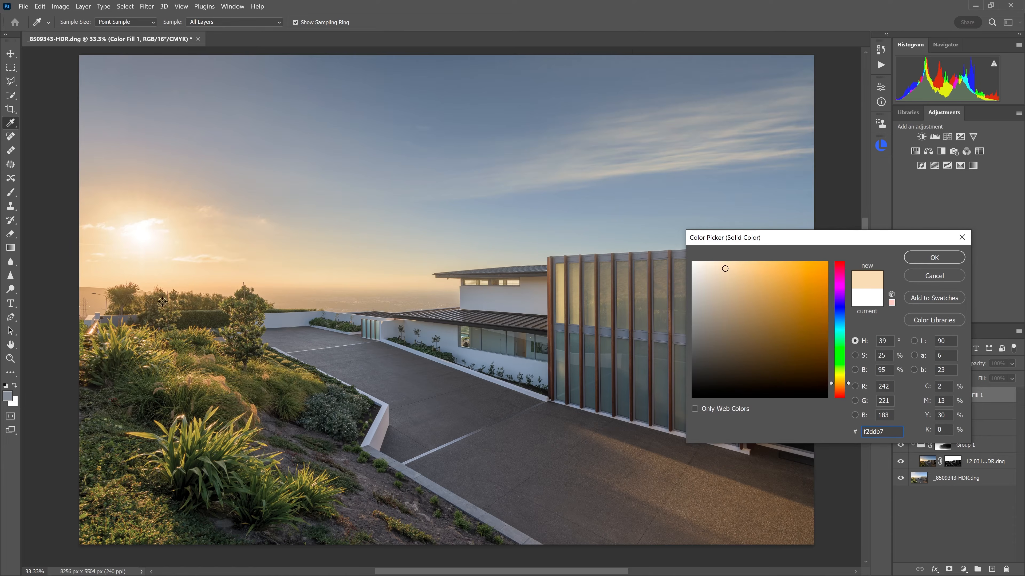
pyautogui.click(915, 255)
pyautogui.press('g')
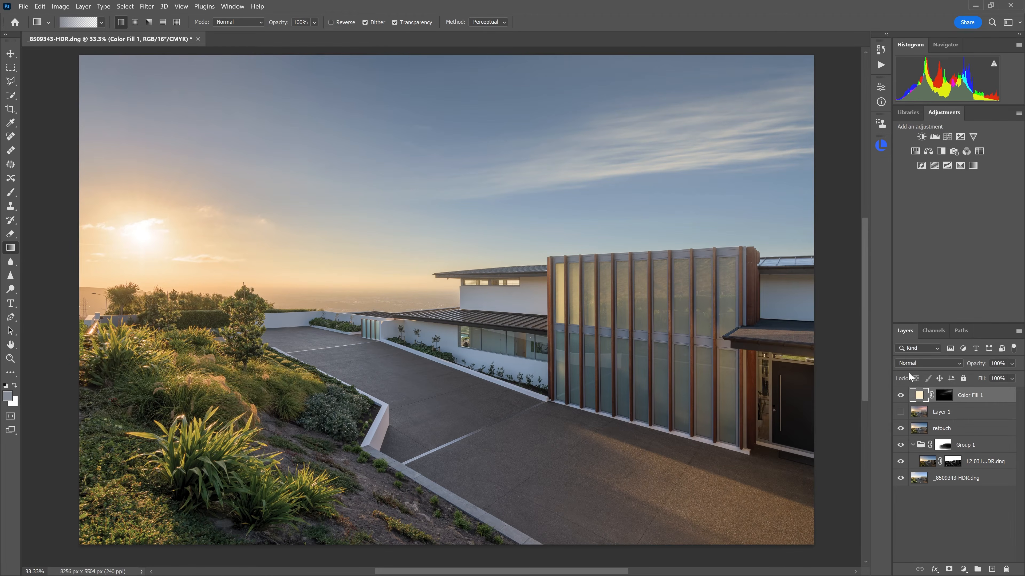
pyautogui.click(900, 395)
pyautogui.click(901, 395)
# Put Color Fill 1 into a new group and give the group a black layer mask.
pyautogui.click(977, 570)
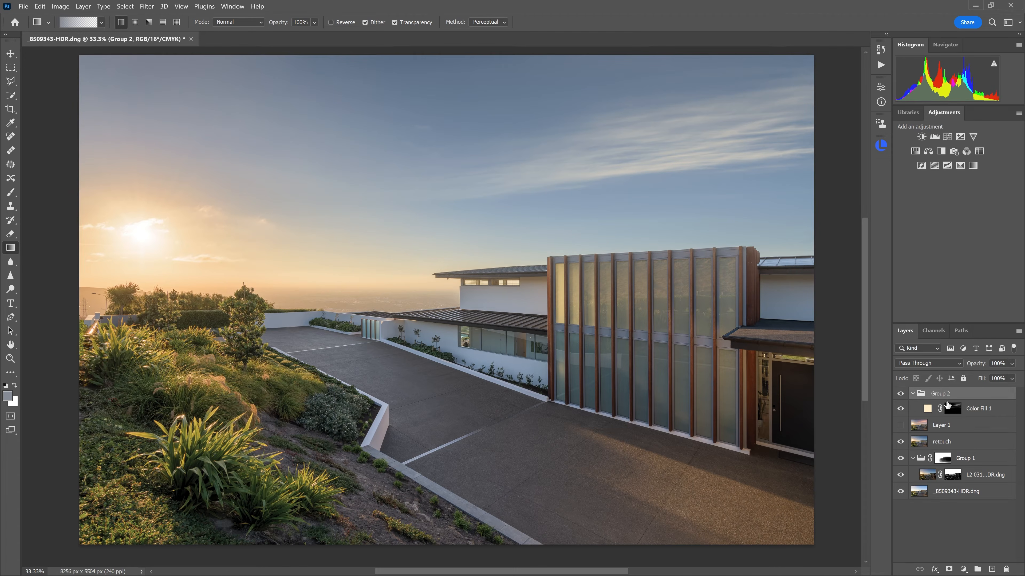
pyautogui.press('b')
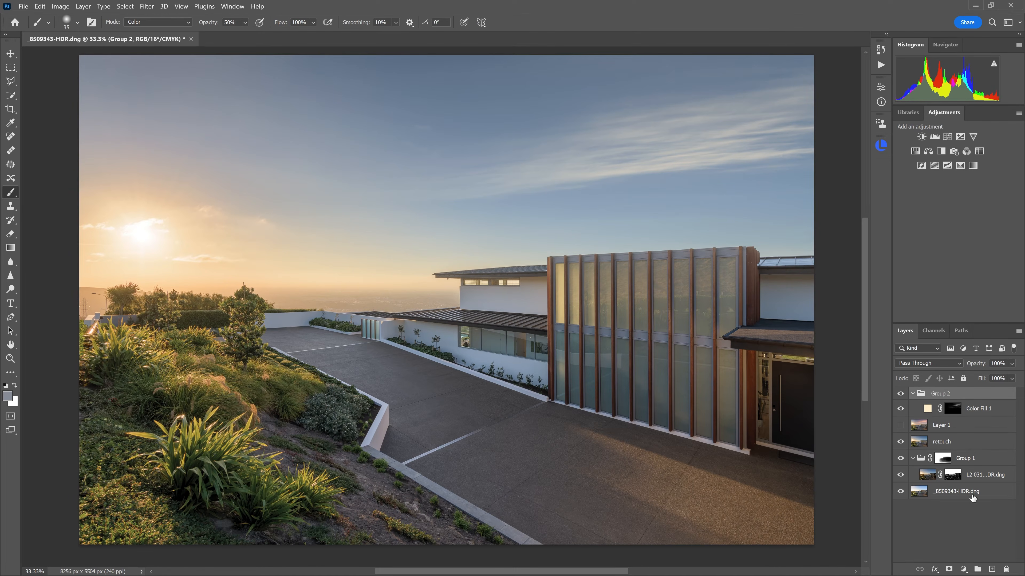
pyautogui.keyDown('alt'); pyautogui.click(949, 569); pyautogui.keyUp('alt')
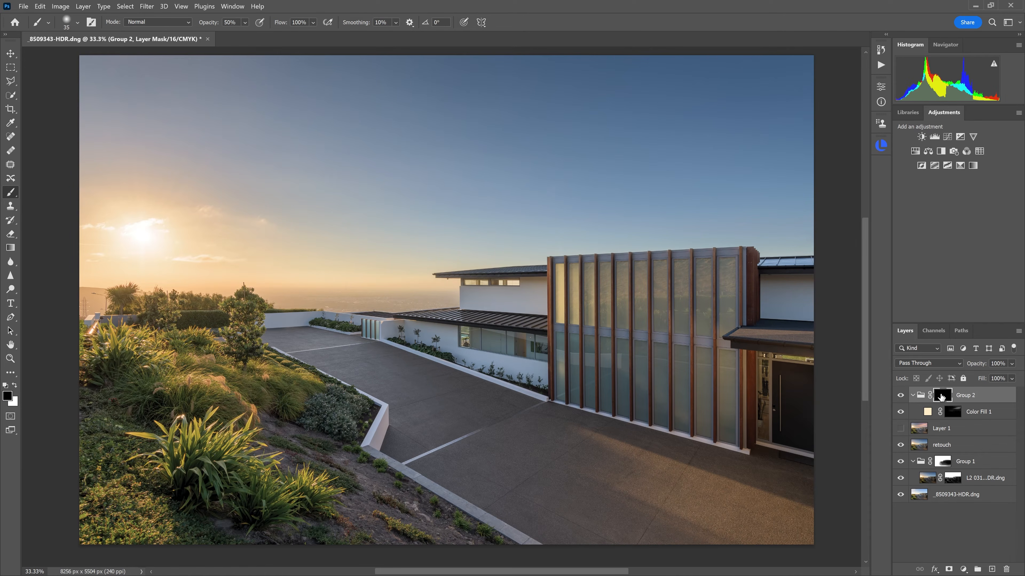
# Paint the Group 2 mask white along the cloud streak above the house, using a soft 50% opacity brush at varying sizes up to 1800 px.
pyautogui.press('x')
pyautogui.press(']')
pyautogui.press(']')
pyautogui.press(']')
pyautogui.press(']')
pyautogui.press(']')
pyautogui.press(']')
pyautogui.press(']')
pyautogui.press(']')
pyautogui.press(']')
pyautogui.press(']')
pyautogui.press(']')
pyautogui.press(']')
pyautogui.press(']')
pyautogui.click(782, 92)
pyautogui.moveTo(782, 87); pyautogui.dragTo(484, 155)
pyautogui.press('[')
pyautogui.press('[')
pyautogui.press('[')
pyautogui.press('[')
pyautogui.press('[')
pyautogui.press('[')
pyautogui.press('[')
pyautogui.moveTo(573, 169)
pyautogui.mouseDown()
pyautogui.moveTo(747, 104)
pyautogui.moveTo(628, 156)
pyautogui.moveTo(489, 182)
pyautogui.mouseUp()
pyautogui.press('[')
pyautogui.press('[')
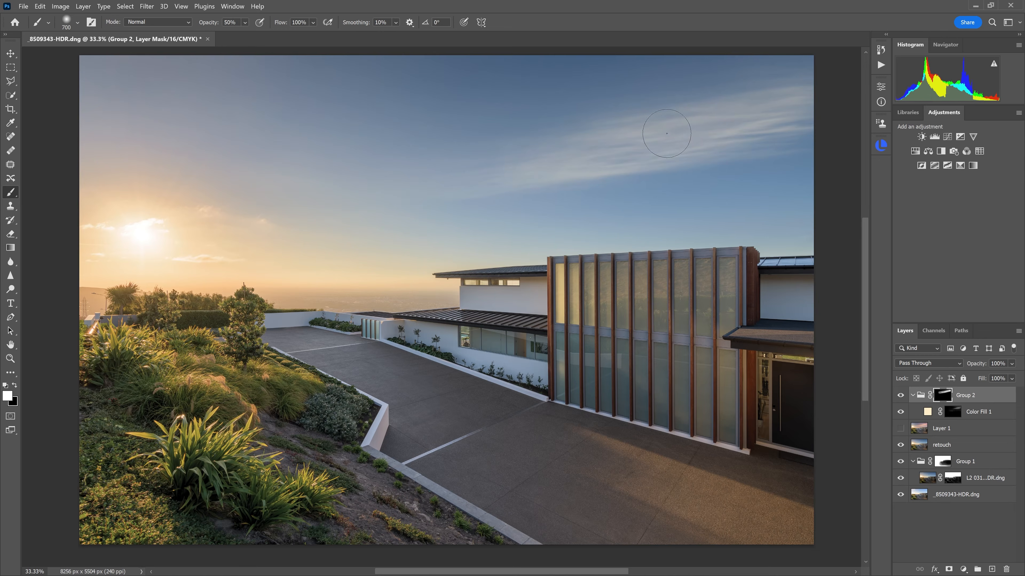
pyautogui.press(']')
pyautogui.press(']')
pyautogui.press(']')
pyautogui.press(']')
pyautogui.press(']')
pyautogui.press(']')
pyautogui.press(']')
pyautogui.press(']')
pyautogui.press(']')
pyautogui.press(']')
pyautogui.press(']')
pyautogui.press(']')
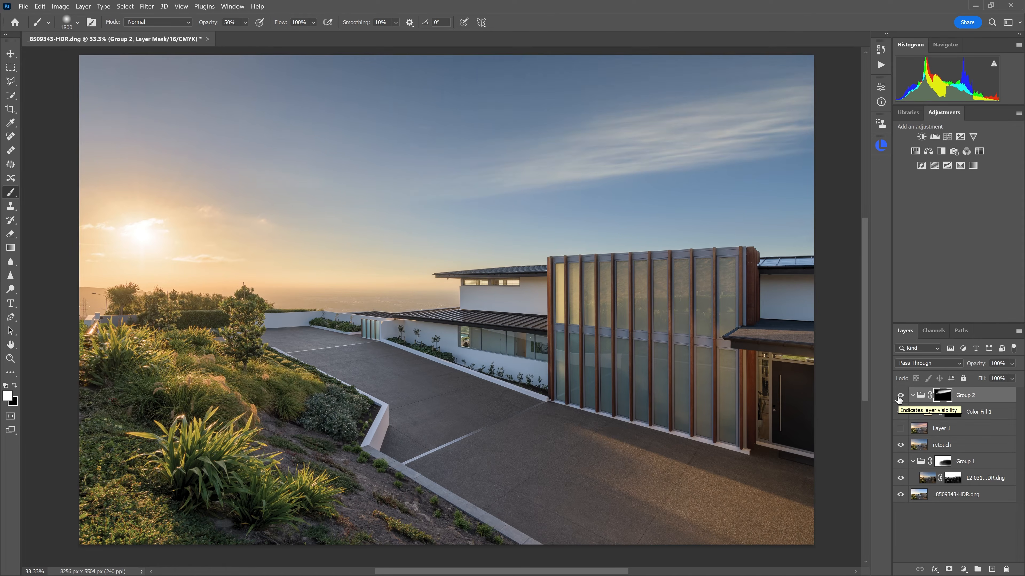
# Compare the image with and without Group 2 and set the group's opacity to 85%.
pyautogui.click(900, 396)
pyautogui.click(900, 395)
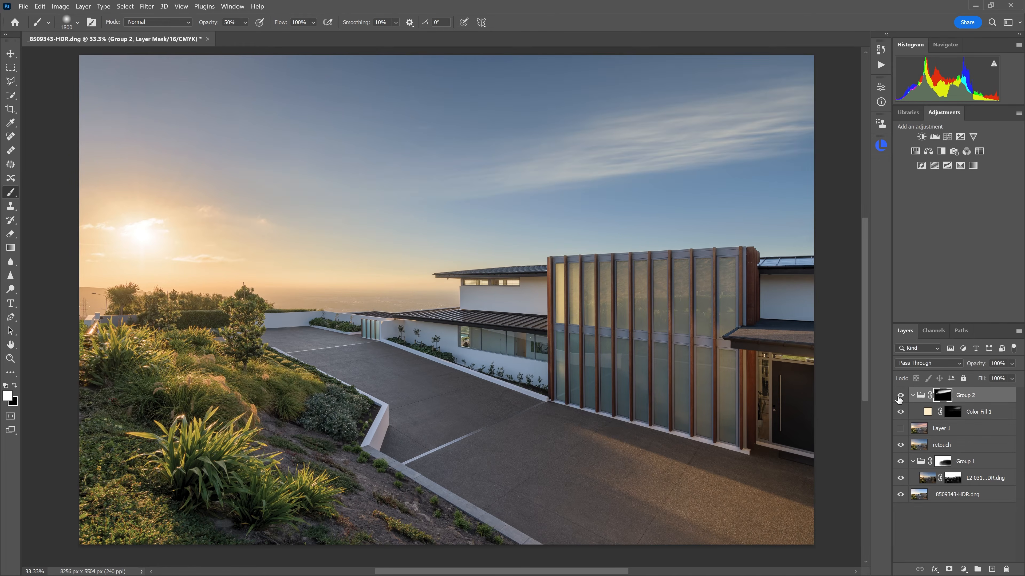
pyautogui.click(900, 396)
pyautogui.click(900, 395)
pyautogui.click(1012, 378)
pyautogui.moveTo(1017, 380)
pyautogui.mouseDown()
pyautogui.moveTo(993, 380)
pyautogui.moveTo(1010, 380)
pyautogui.mouseUp()
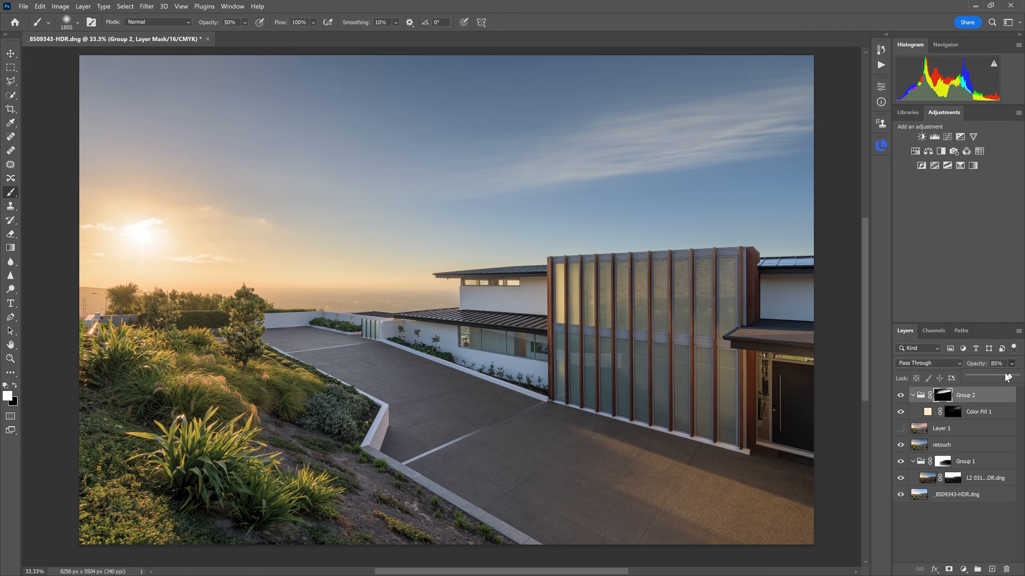
pyautogui.moveTo(1006, 376); pyautogui.dragTo(1003, 361)
# Stamp all visible layers into a new layer on top, delete Group 2, Layer 1 and retouch, and compare before and after.
pyautogui.click(966, 396)
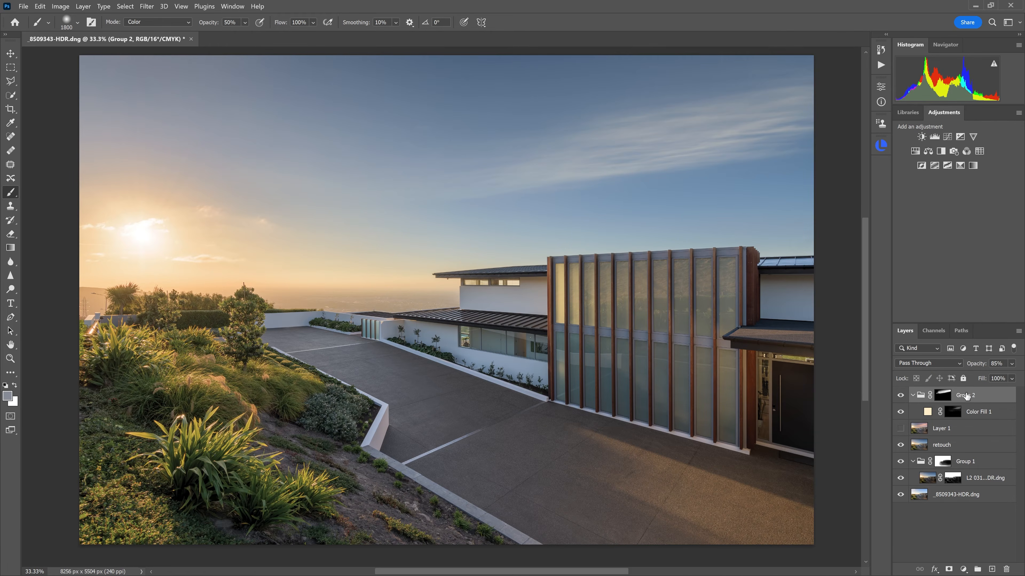
pyautogui.hotkey('ctrl', 'shift', 'alt', 'e')
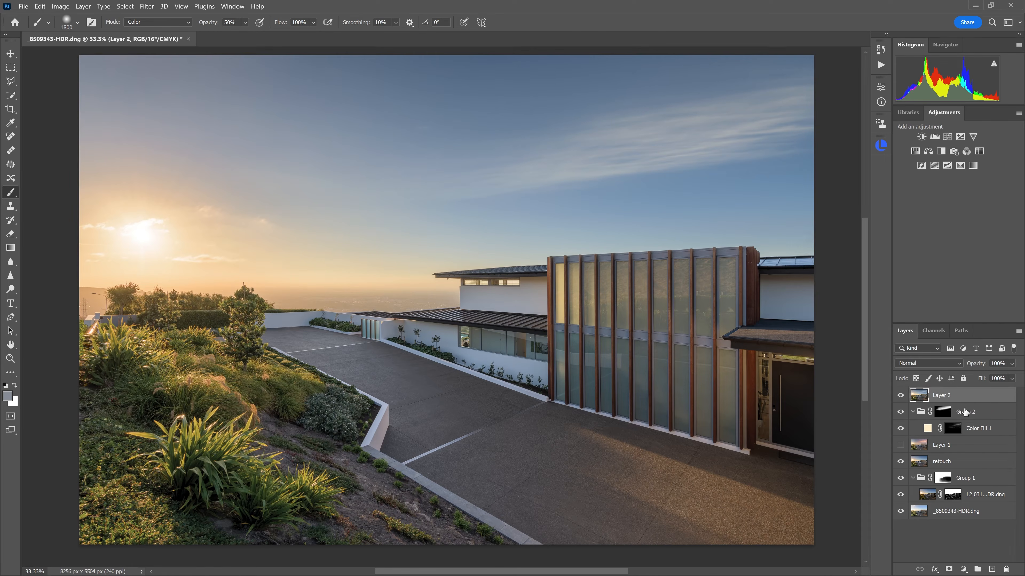
pyautogui.click(965, 412)
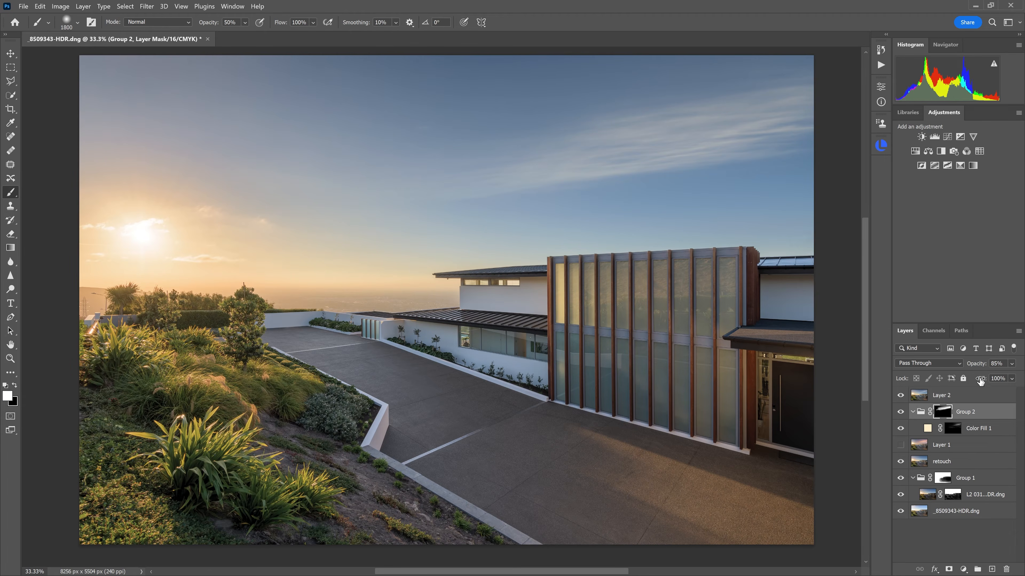
pyautogui.keyDown('shift'); pyautogui.click(978, 464); pyautogui.keyUp('shift')
pyautogui.moveTo(981, 467)
pyautogui.mouseDown()
pyautogui.moveTo(1010, 544)
pyautogui.moveTo(1006, 569)
pyautogui.mouseUp()
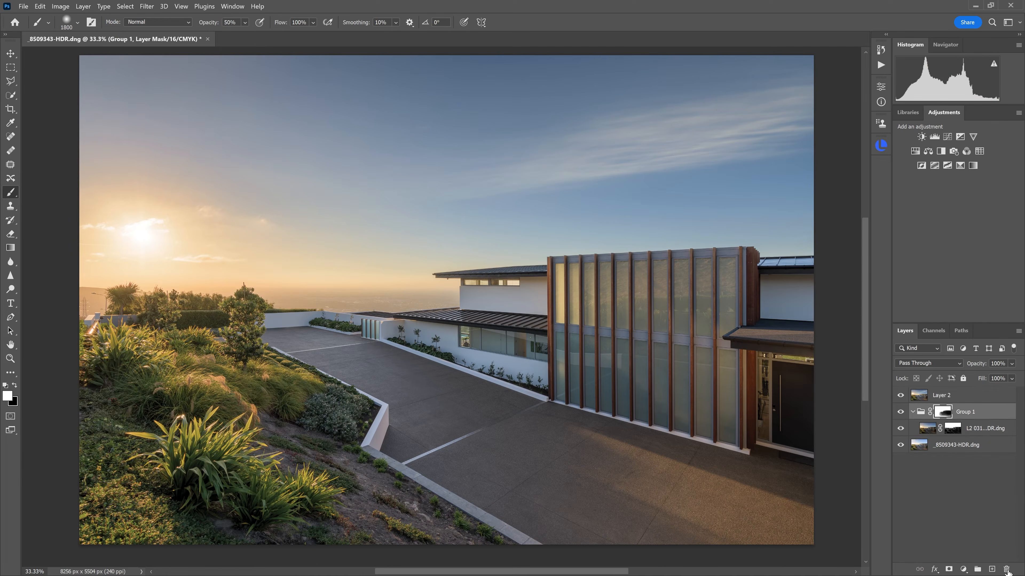
pyautogui.click(901, 396)
pyautogui.click(901, 396)
pyautogui.click(901, 395)
pyautogui.click(901, 395)
# Sample the warm sky colour beside the sun (ecd4ae) as foreground and add a new layer above Layer 2.
pyautogui.hotkey('shift', 'alt', 'c')
pyautogui.click(952, 395)
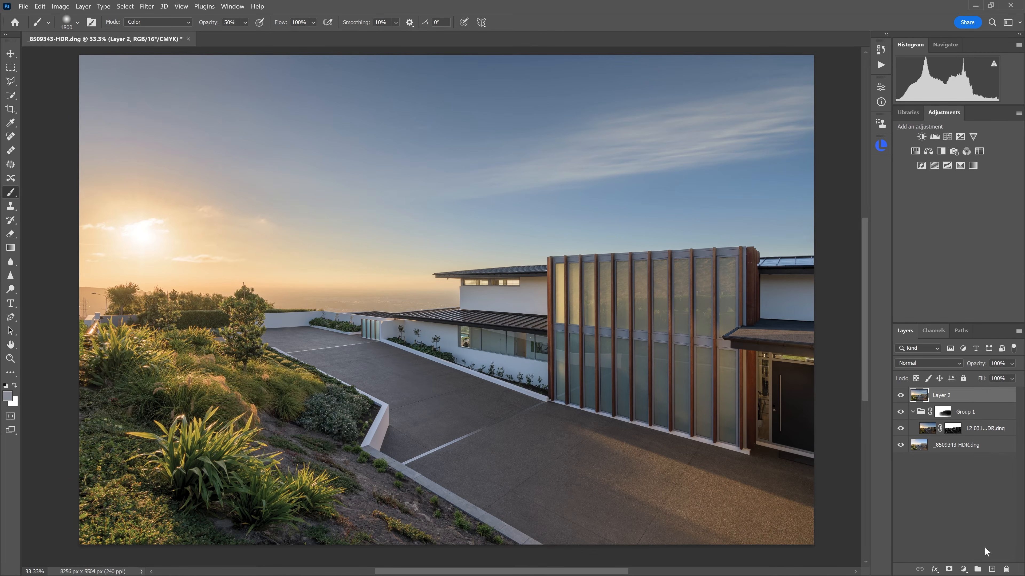
pyautogui.keyDown('alt'); pyautogui.click(191, 233); pyautogui.keyUp('alt')
pyautogui.hotkey('ctrl', 'shift', 'alt', 'n')
# Paint a broad soft haze on Layer 3 from the sun across the sky and house with a very large brush, and set the layer's opacity to 20%.
pyautogui.moveTo(221, 224)
pyautogui.mouseDown()
pyautogui.moveTo(160, 222)
pyautogui.moveTo(137, 229)
pyautogui.moveTo(139, 241)
pyautogui.moveTo(142, 229)
pyautogui.mouseUp()
pyautogui.press(']')
pyautogui.press(']')
pyautogui.press(']')
pyautogui.press(']')
pyautogui.press(']')
pyautogui.press(']')
pyautogui.press(']')
pyautogui.press(']')
pyautogui.press(']')
pyautogui.press(']')
pyautogui.press(']')
pyautogui.press(']')
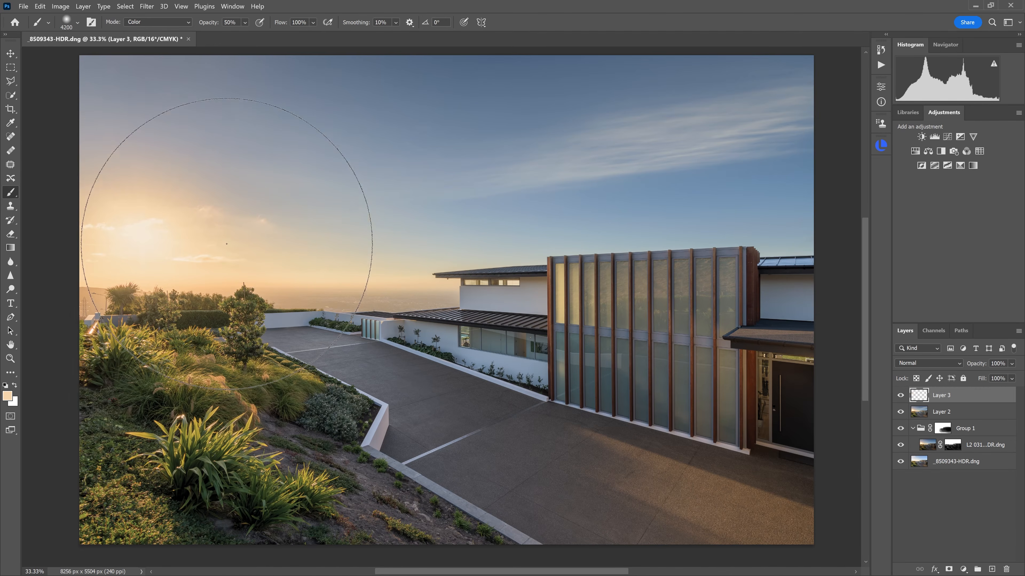
pyautogui.press('[')
pyautogui.press('[')
pyautogui.press('[')
pyautogui.press('[')
pyautogui.press('[')
pyautogui.press('[')
pyautogui.press('[')
pyautogui.press('[')
pyautogui.press('[')
pyautogui.press('[')
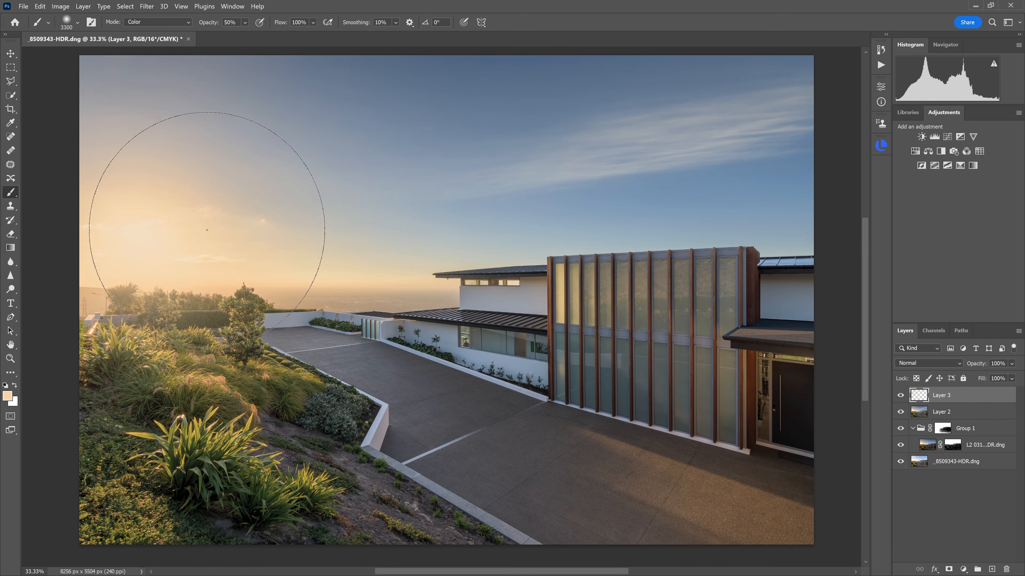
pyautogui.moveTo(284, 238)
pyautogui.mouseDown()
pyautogui.moveTo(455, 235)
pyautogui.moveTo(343, 331)
pyautogui.mouseUp()
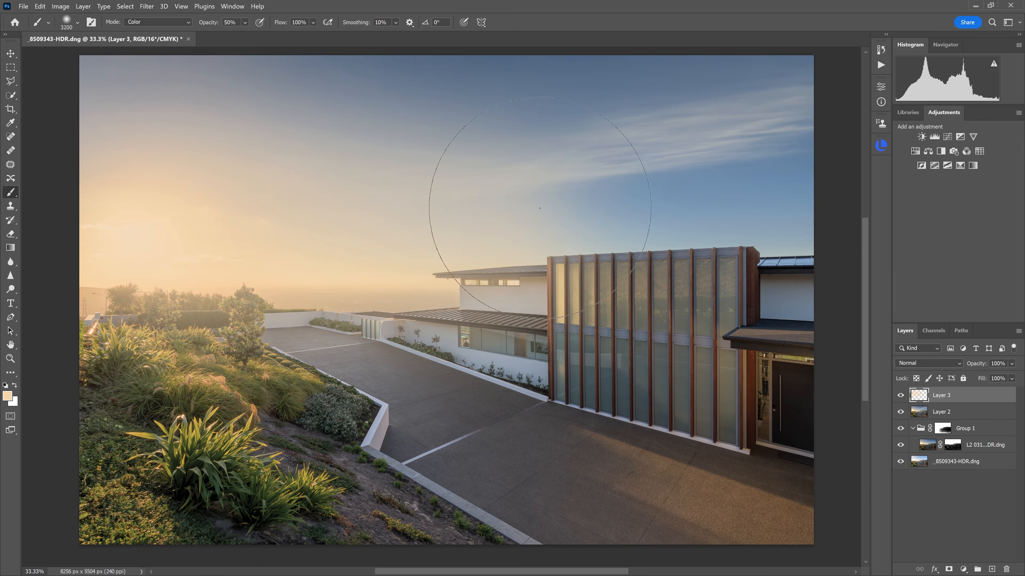
pyautogui.click(1011, 364)
pyautogui.moveTo(965, 374); pyautogui.dragTo(977, 377)
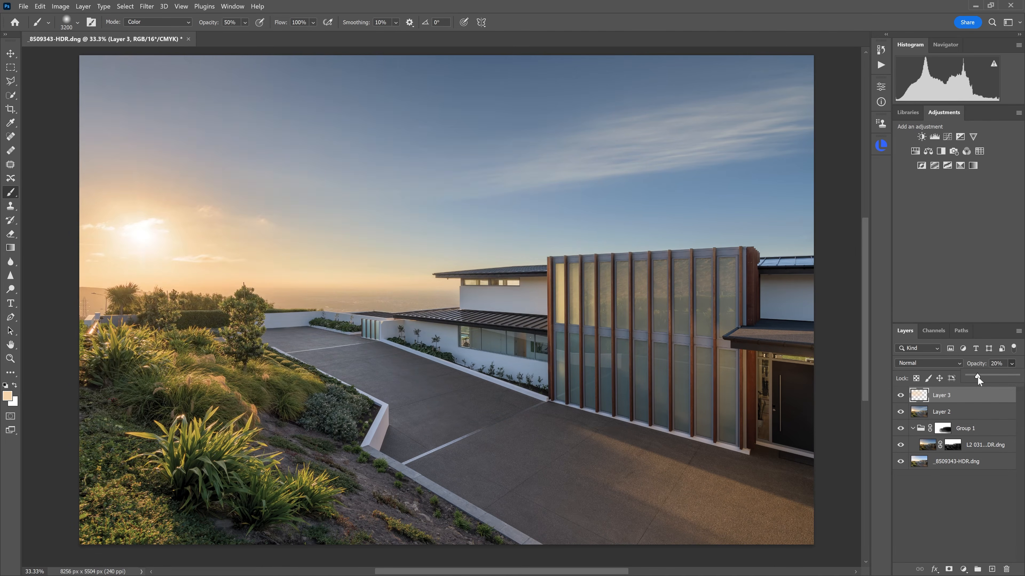
# Add a new layer above Layer 3 and choose a much paler, brighter cream as the foreground colour.
pyautogui.hotkey('ctrl', 'shift', 'alt', 'n')
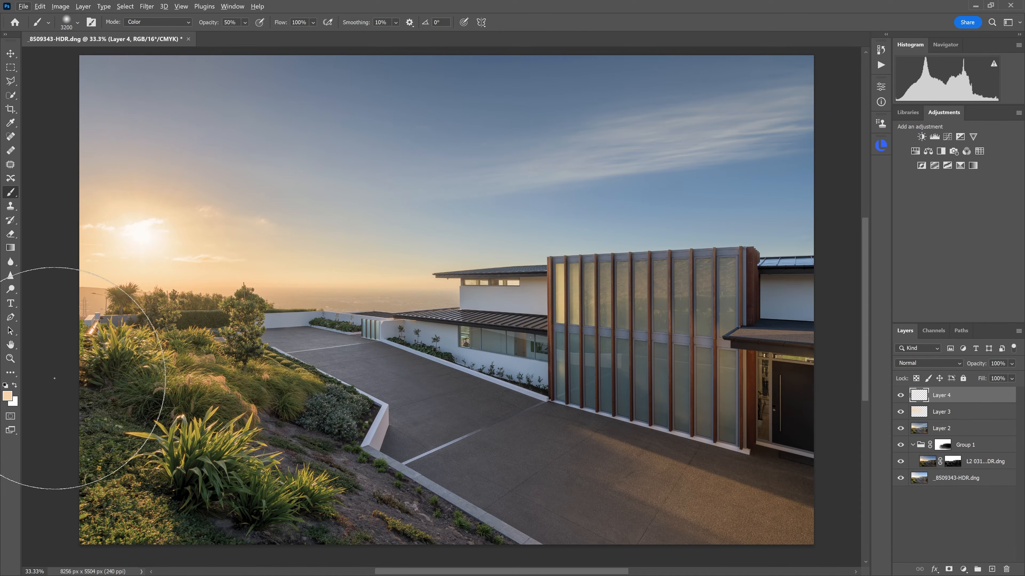
pyautogui.click(7, 396)
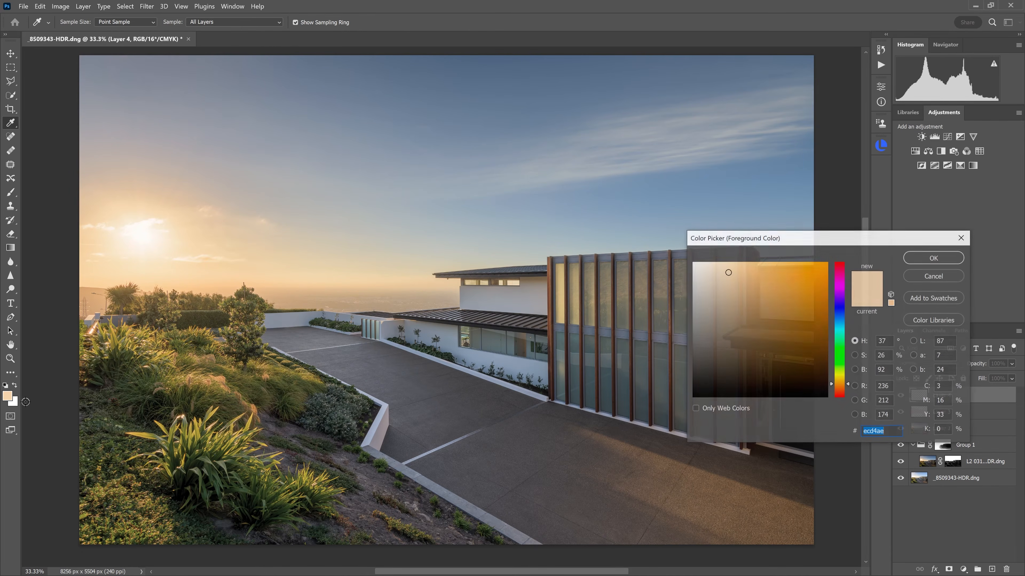
pyautogui.click(710, 263)
pyautogui.click(933, 258)
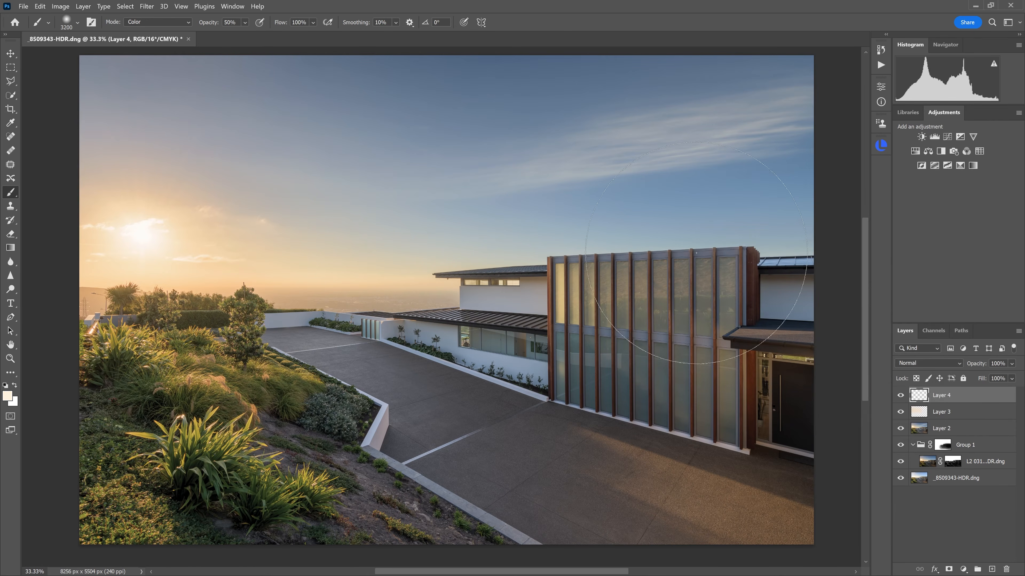
# Build up a soft bright glow over the sun on Layer 4, shrinking the brush in stages to 400 px, and compare it on and off.
pyautogui.press('[')
pyautogui.press('[')
pyautogui.press('[')
pyautogui.press('[')
pyautogui.press('[')
pyautogui.press('[')
pyautogui.press('[')
pyautogui.press('[')
pyautogui.press('[')
pyautogui.press('[')
pyautogui.press('[')
pyautogui.press('[')
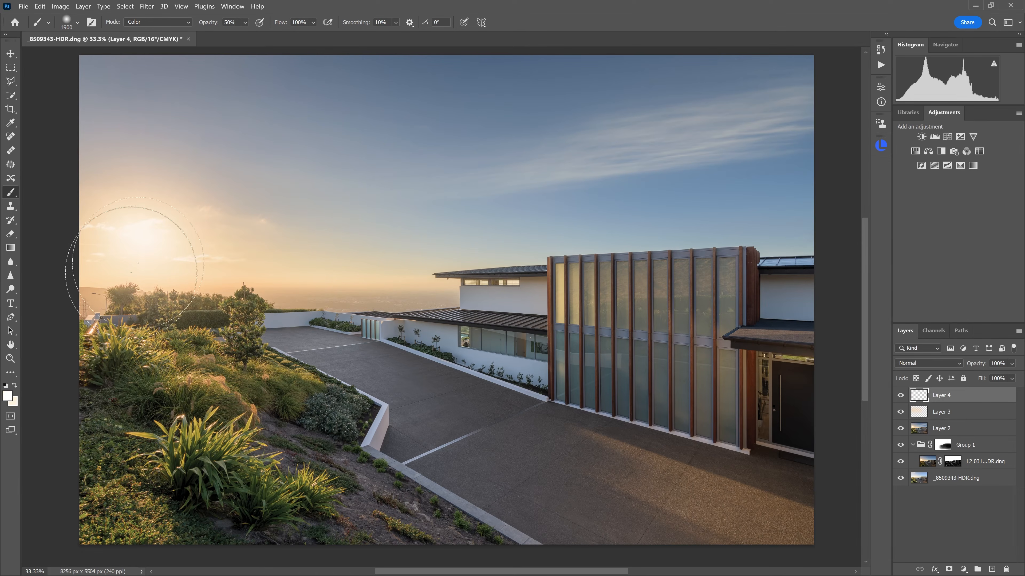
pyautogui.press('[')
pyautogui.press('[')
pyautogui.press('[')
pyautogui.press('[')
pyautogui.press('[')
pyautogui.press('[')
pyautogui.press('[')
pyautogui.press('[')
pyautogui.press('[')
pyautogui.press('[')
pyautogui.press('[')
pyautogui.press('[')
pyautogui.press('[')
pyautogui.press('[')
pyautogui.press('[')
pyautogui.click(900, 395)
pyautogui.click(900, 395)
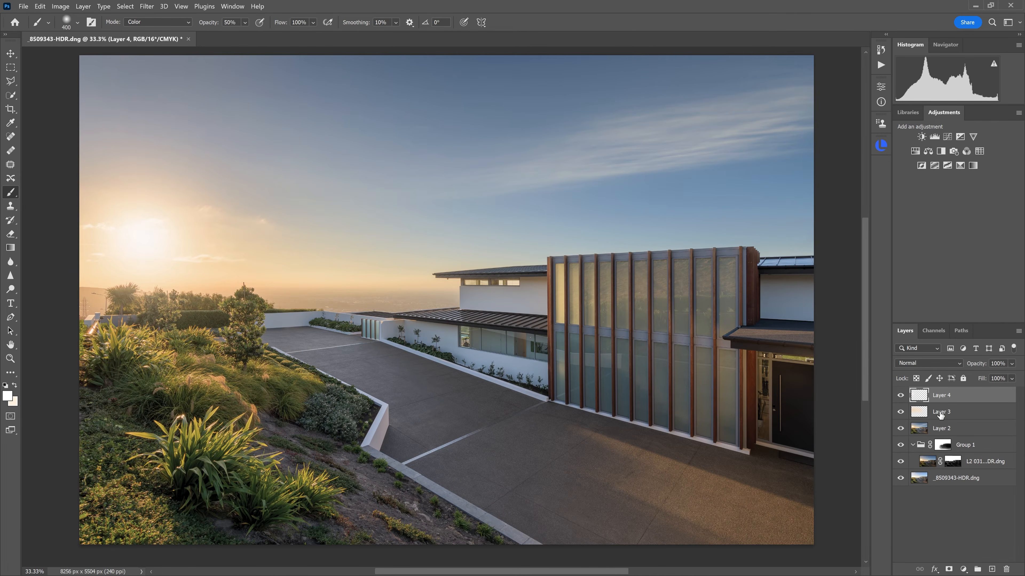
# Group Layer 3 and Layer 4, name the group "sun haze", and compare the image with and without it.
pyautogui.keyDown('shift'); pyautogui.click(949, 417); pyautogui.keyUp('shift')
pyautogui.hotkey('ctrl', 'g')
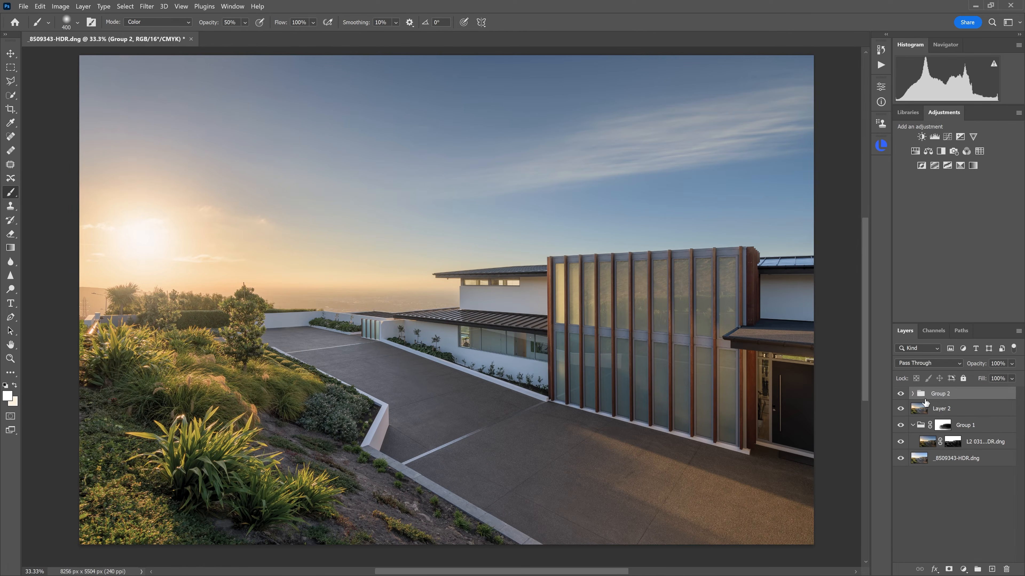
pyautogui.doubleClick(942, 396)
pyautogui.write('sun haze')
pyautogui.press('Return')
pyautogui.click(901, 394)
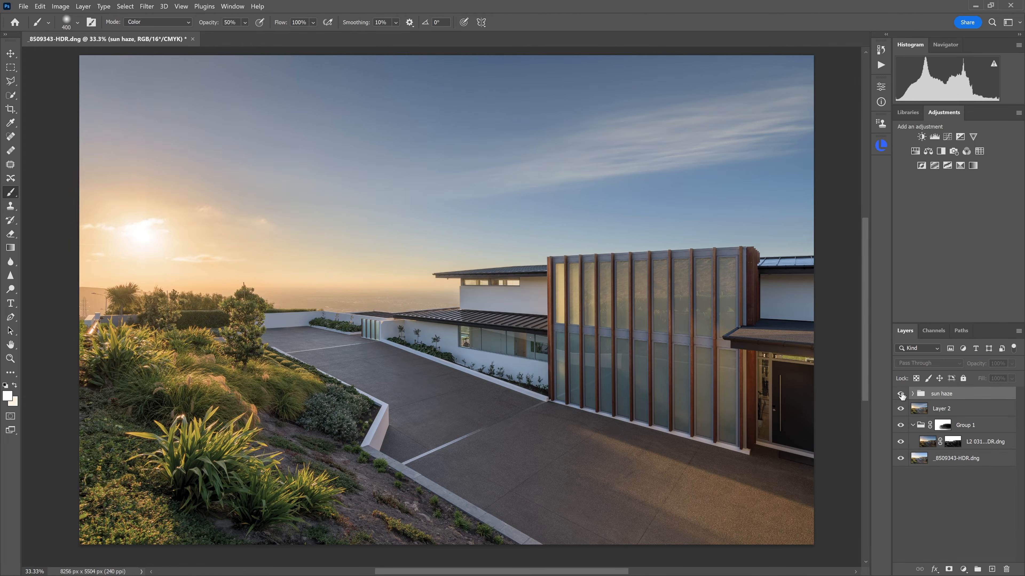
pyautogui.click(901, 395)
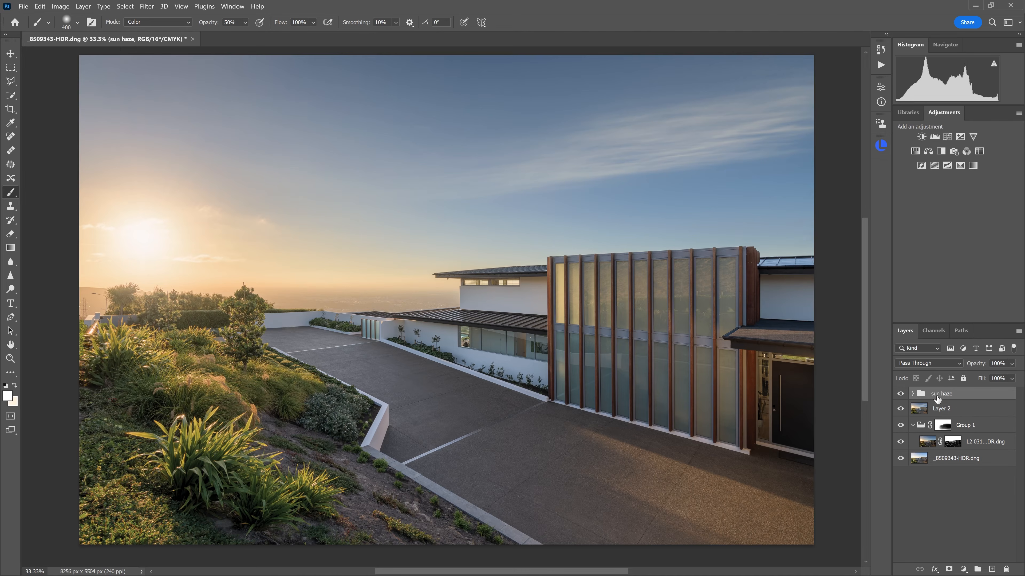
# Add a new layer above the sun haze group, sample a warm tone from the sky beside the sun, and set brush opacity to 29%.
pyautogui.click(992, 569)
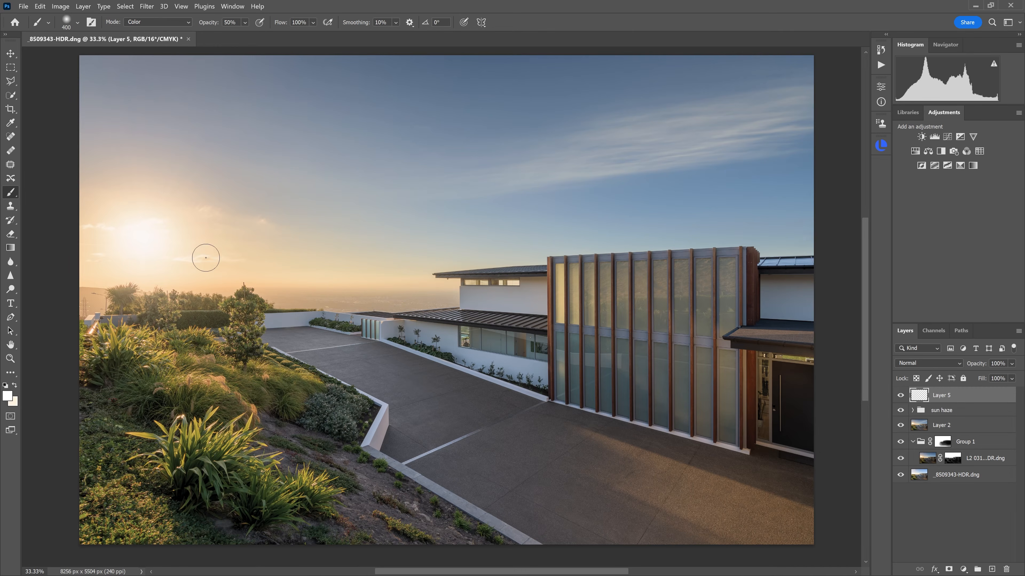
pyautogui.keyDown('alt'); pyautogui.click(208, 231); pyautogui.keyUp('alt')
pyautogui.press(']')
pyautogui.press(']')
pyautogui.press(']')
pyautogui.press(']')
pyautogui.press(']')
pyautogui.press(']')
pyautogui.press(']')
pyautogui.press(']')
pyautogui.click(244, 22)
pyautogui.click(250, 34)
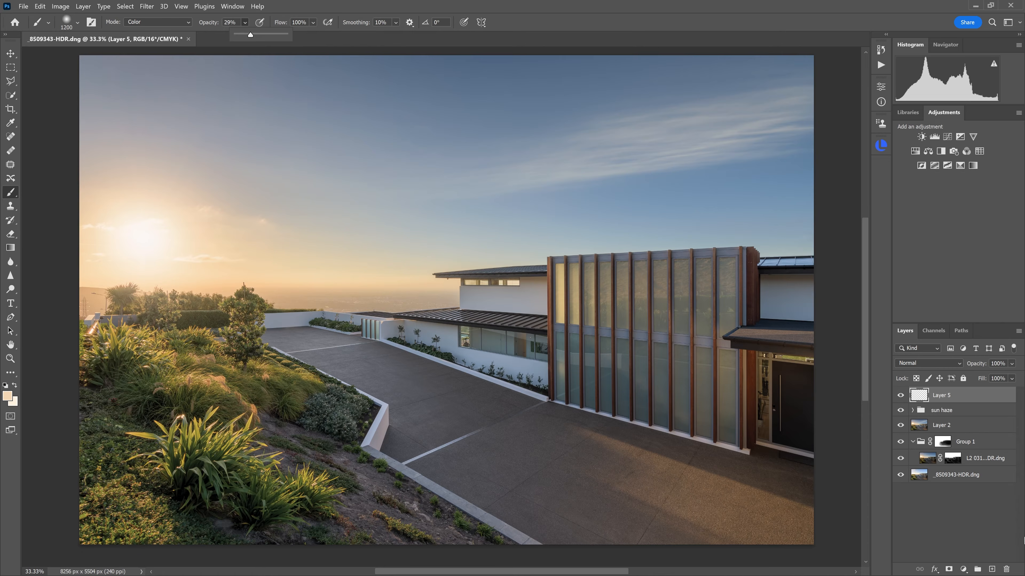
# Enlarge the brush in stages to about 4000 px around the sun on Layer 5.
pyautogui.press(']')
pyautogui.press(']')
pyautogui.press(']')
pyautogui.press(']')
pyautogui.press(']')
pyautogui.press(']')
pyautogui.press(']')
pyautogui.press(']')
pyautogui.press(']')
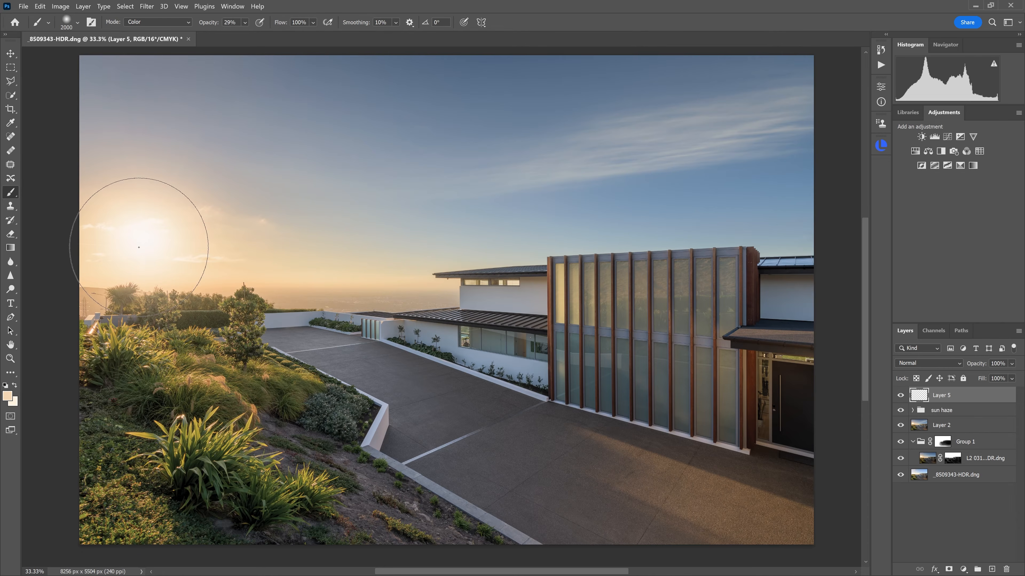
pyautogui.press(']')
pyautogui.press(']')
pyautogui.press(']')
pyautogui.press(']')
pyautogui.press(']')
pyautogui.press(']')
pyautogui.press(']')
pyautogui.press(']')
pyautogui.press(']')
pyautogui.press(']')
pyautogui.press(']')
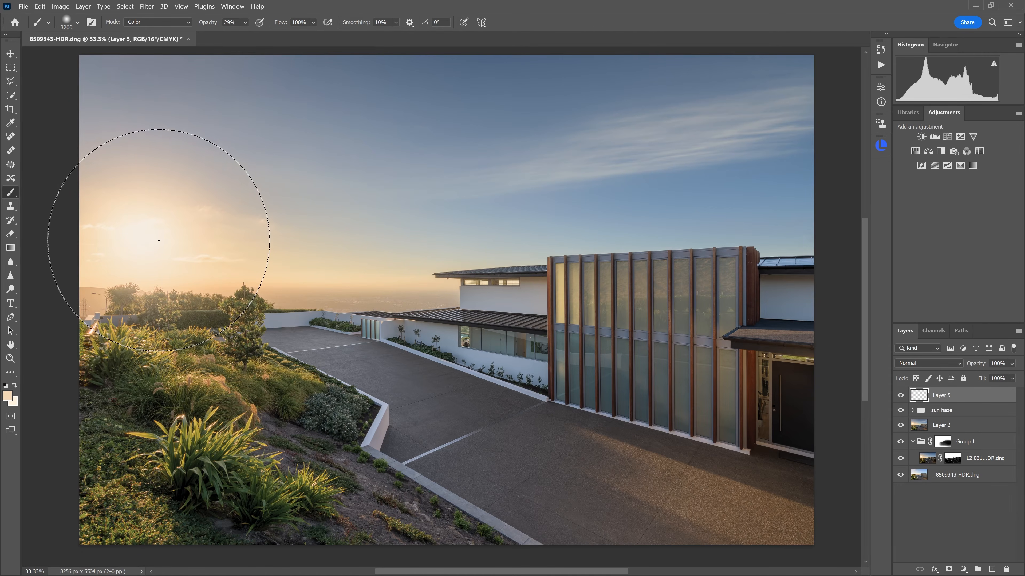
pyautogui.press(']')
pyautogui.press(']')
pyautogui.press(']')
pyautogui.press(']')
pyautogui.press(']')
pyautogui.press(']')
pyautogui.press(']')
pyautogui.press(']')
pyautogui.press(']')
pyautogui.press(']')
pyautogui.press(']')
pyautogui.press(']')
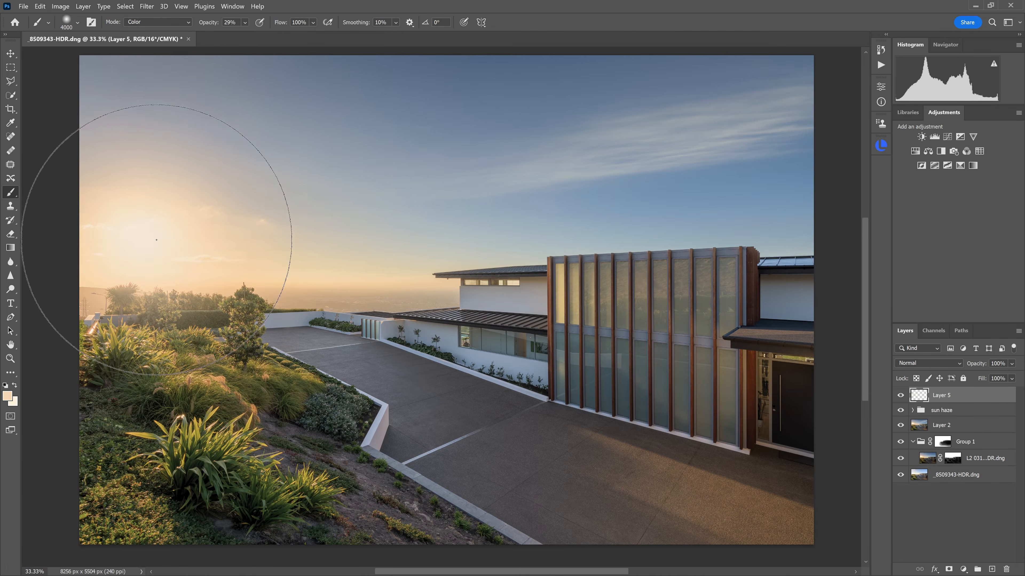
# Choose a deeper warm orange, dcba84, lower the brush opacity to 17%, and paint a broad warm glow around the sun on Layer 5.
pyautogui.click(9, 397)
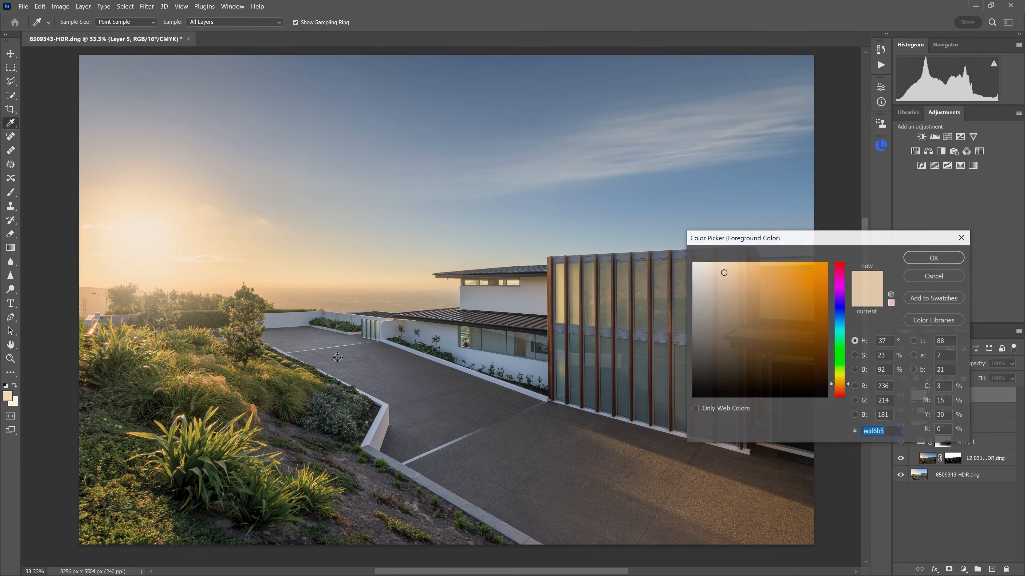
pyautogui.click(751, 279)
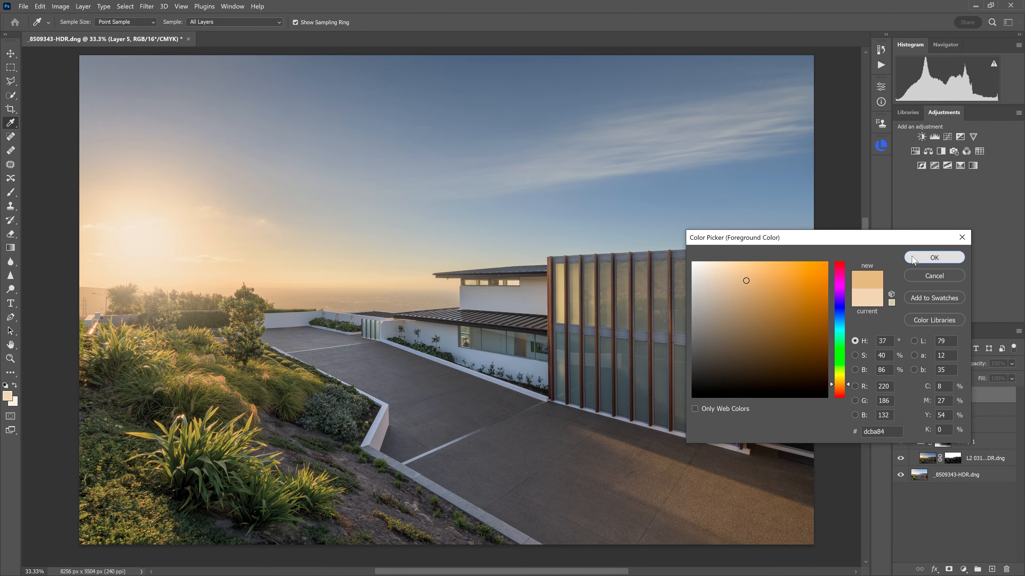
pyautogui.click(933, 258)
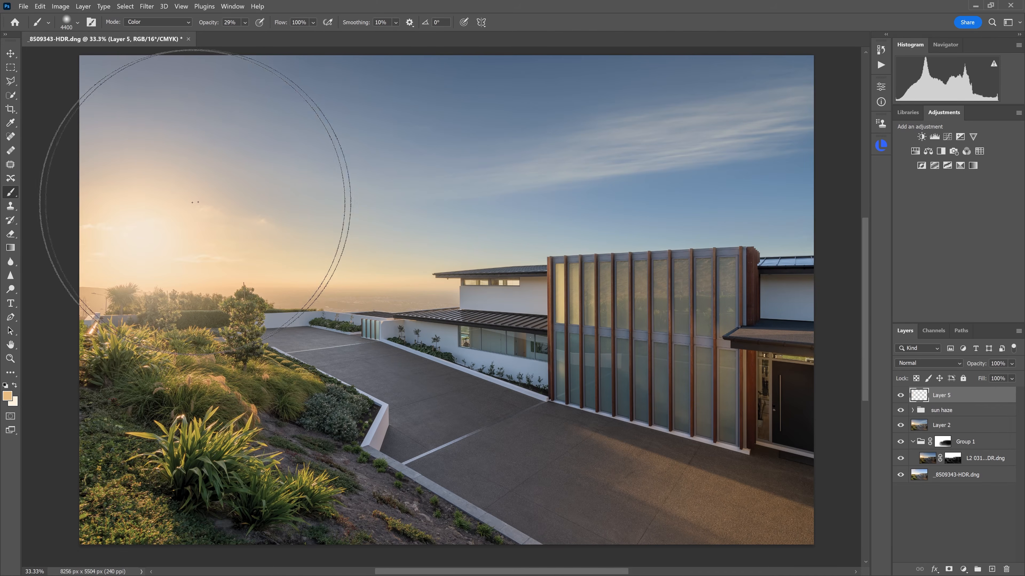
pyautogui.click(245, 22)
pyautogui.moveTo(253, 33); pyautogui.dragTo(248, 34)
pyautogui.click(172, 229)
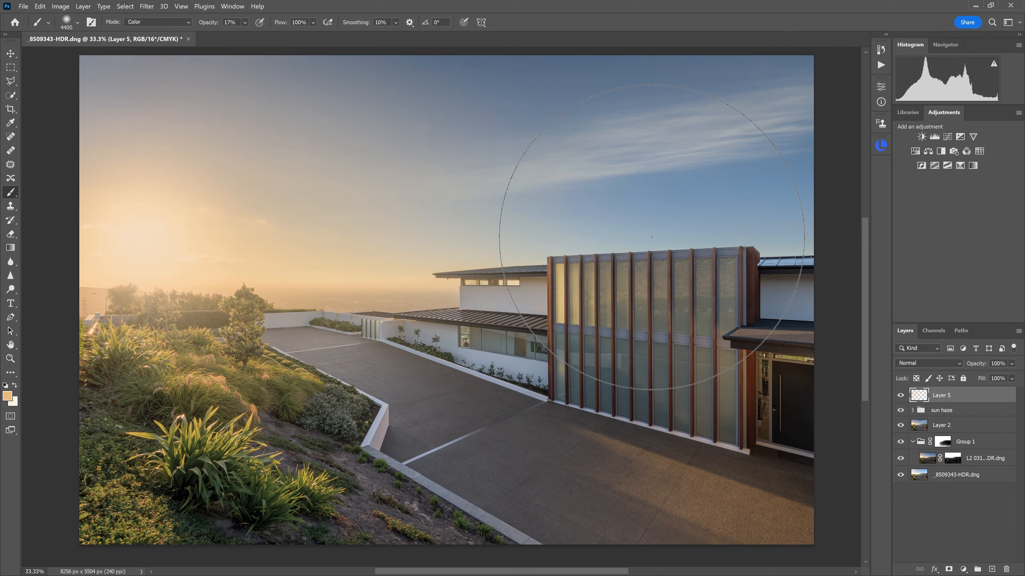
# Set Layer 5's blend mode to Soft Light and compare the image with and without the layer.
pyautogui.click(938, 362)
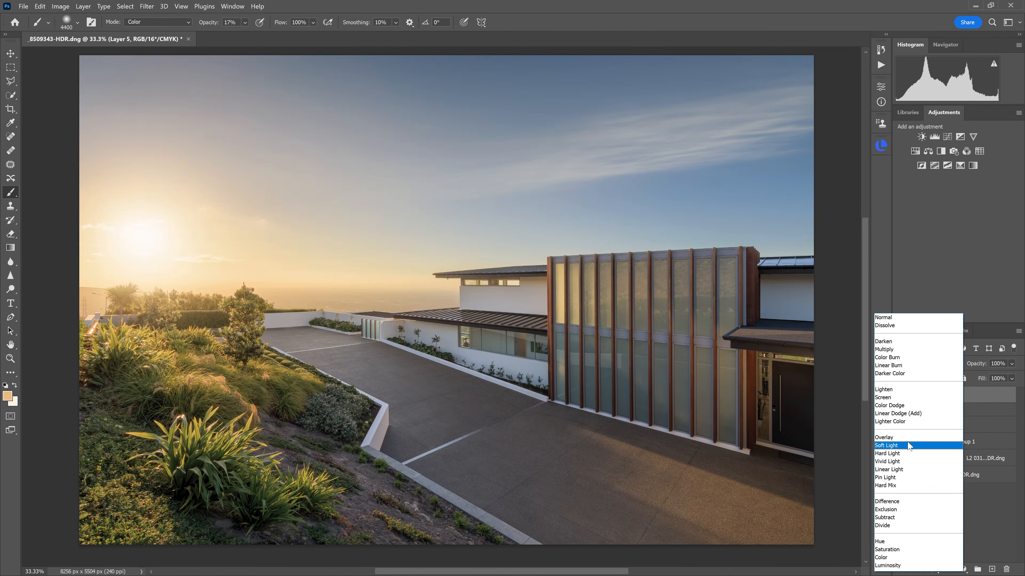
pyautogui.click(908, 446)
pyautogui.click(900, 395)
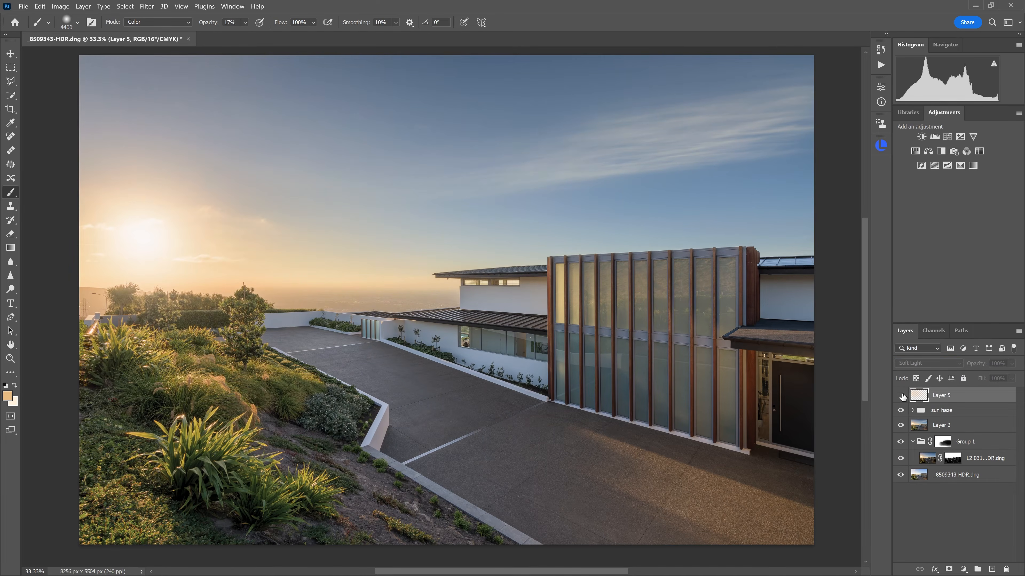
pyautogui.click(901, 396)
pyautogui.click(901, 395)
pyautogui.click(901, 395)
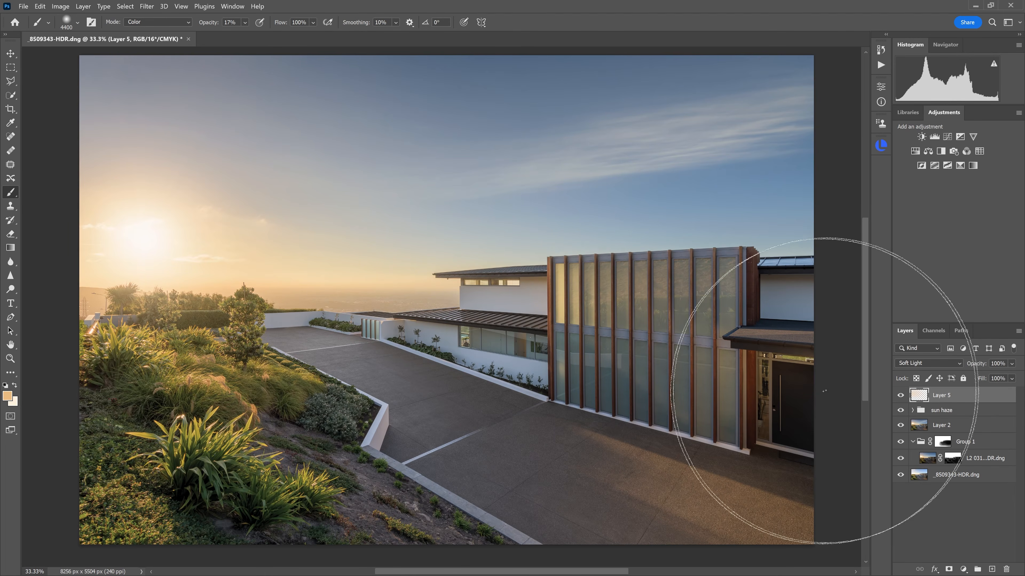
# Compare the image with and without the sun haze group, and set the group's opacity to 74%.
pyautogui.click(900, 410)
pyautogui.click(900, 410)
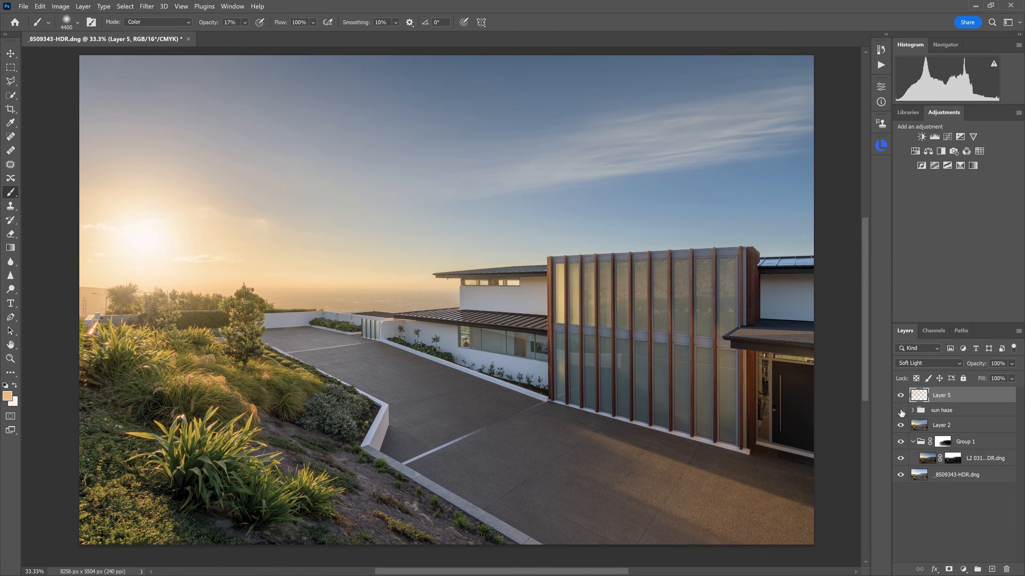
pyautogui.click(901, 410)
pyautogui.click(901, 411)
pyautogui.click(944, 411)
pyautogui.click(1012, 366)
pyautogui.moveTo(1017, 376); pyautogui.dragTo(1004, 377)
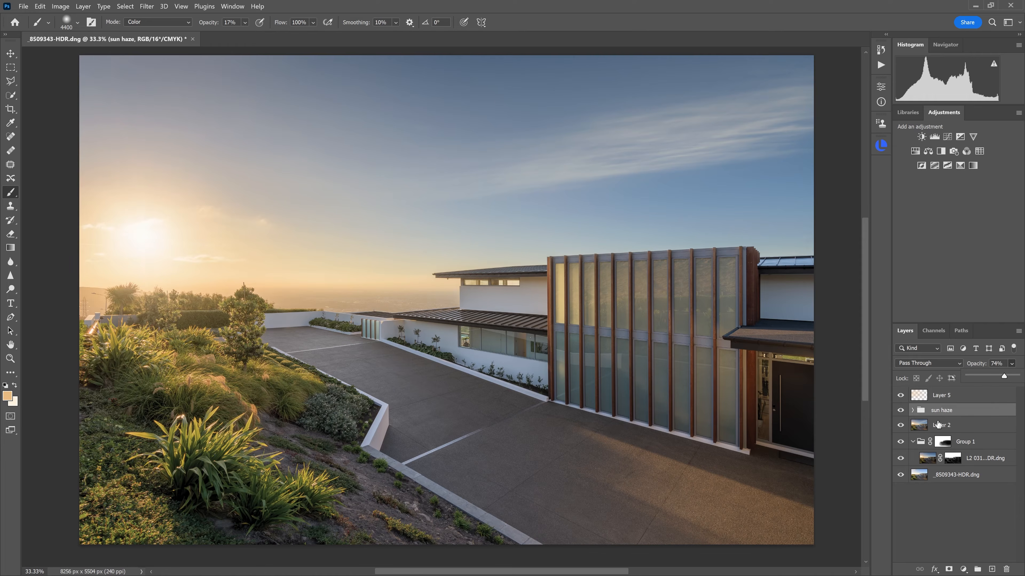
# Group Layer 5 with the sun haze group, set the new group's opacity to 66%, and compare it on and off.
pyautogui.click(954, 399)
pyautogui.hotkey('ctrl', 'g')
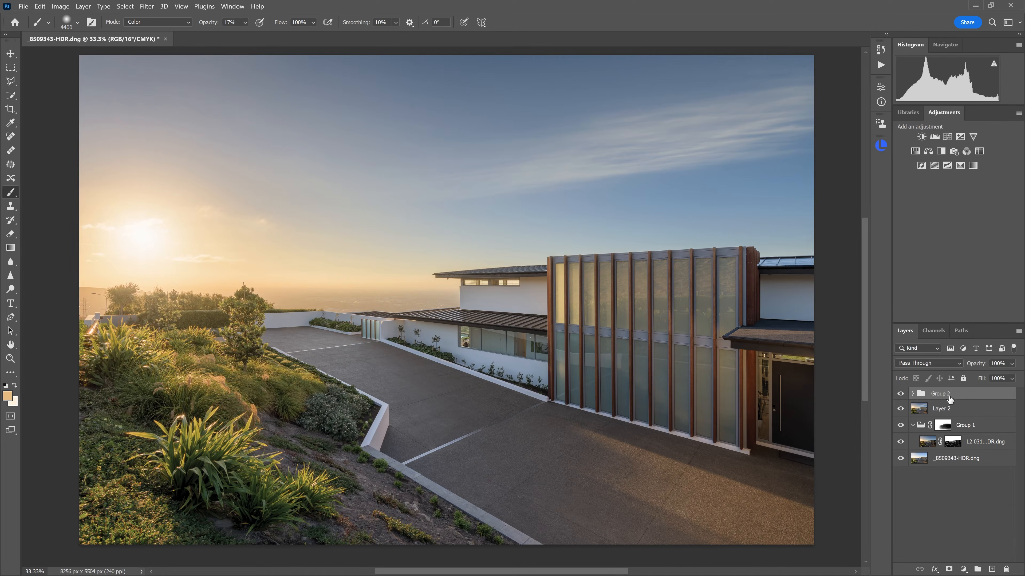
pyautogui.click(1012, 365)
pyautogui.click(1004, 375)
pyautogui.moveTo(982, 379); pyautogui.dragTo(1005, 379)
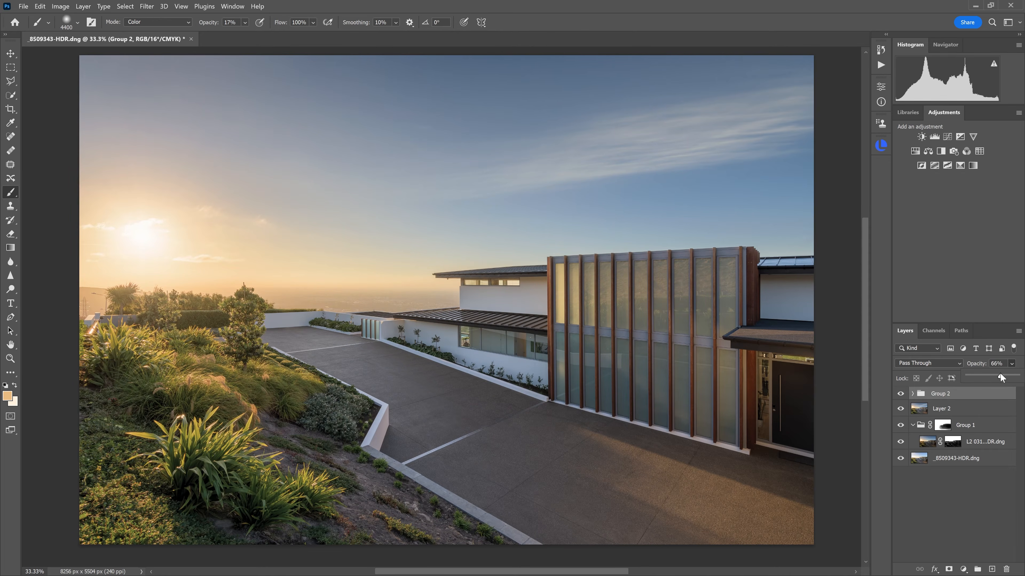
pyautogui.click(900, 394)
pyautogui.click(900, 394)
pyautogui.click(900, 393)
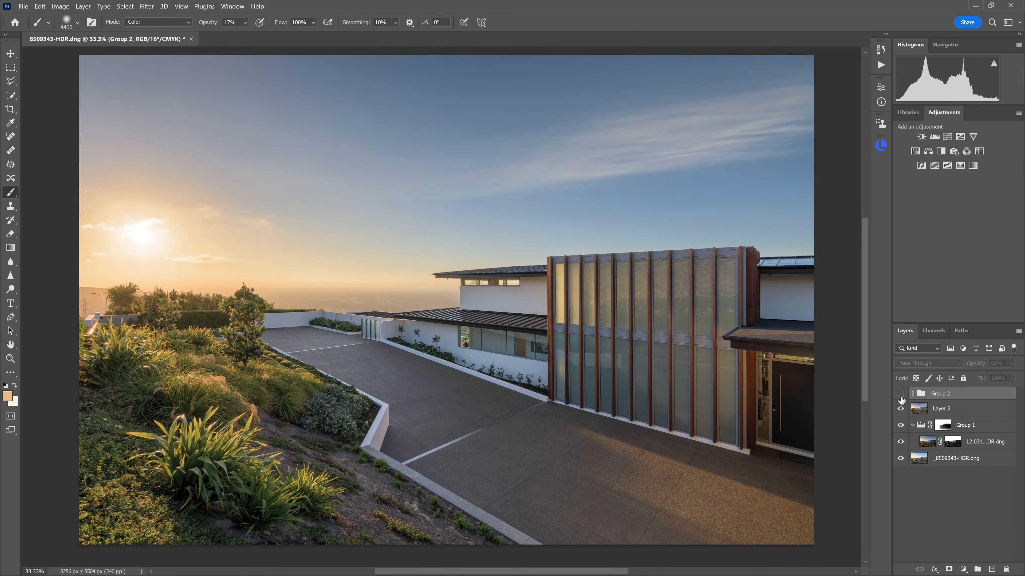
pyautogui.click(900, 394)
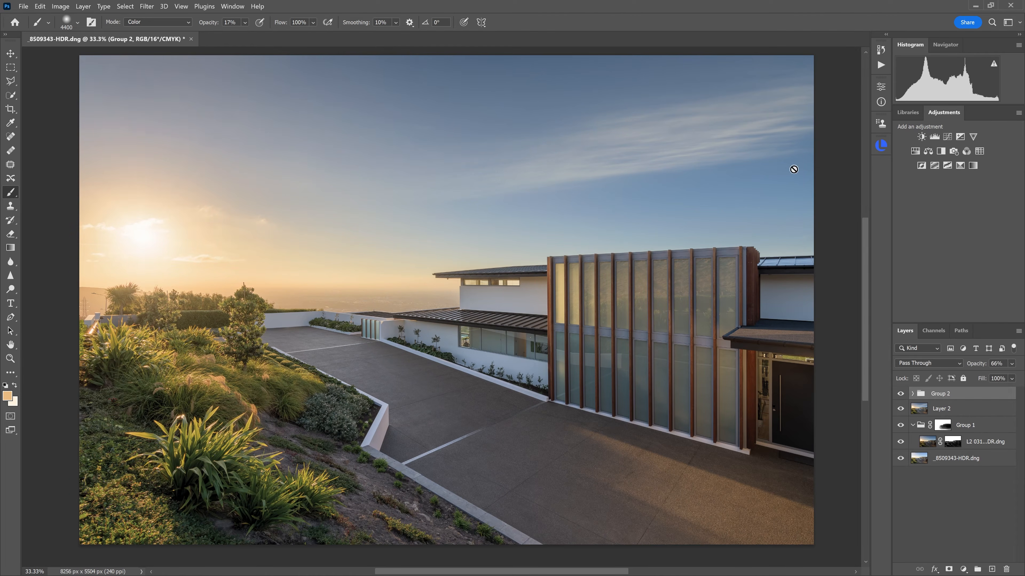
# Add a Hue/Saturation adjustment layer, desaturate the warm tone sampled from the driveway with on-image adjustment, and compare it on and off.
pyautogui.click(963, 569)
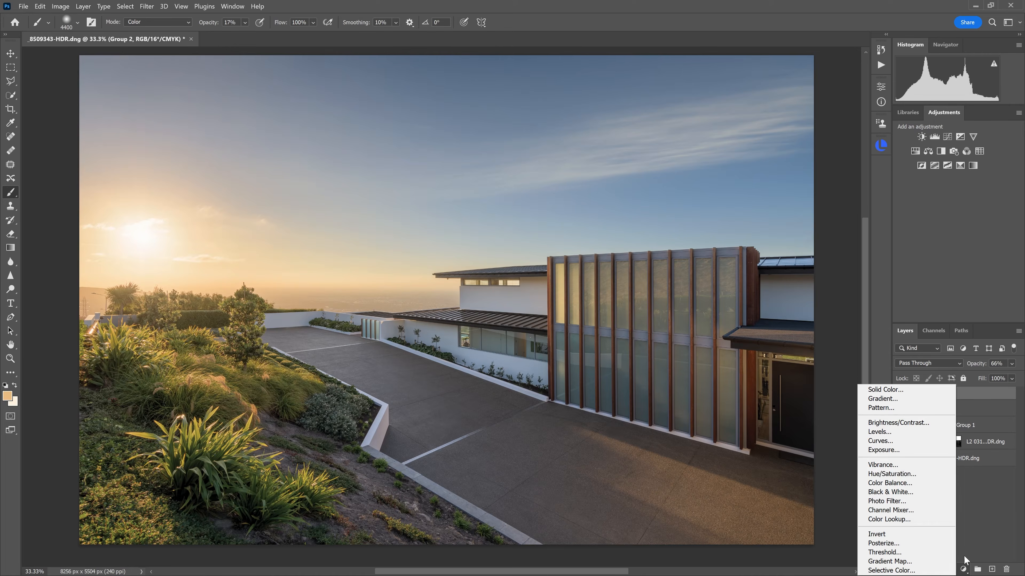
pyautogui.click(911, 475)
pyautogui.click(758, 131)
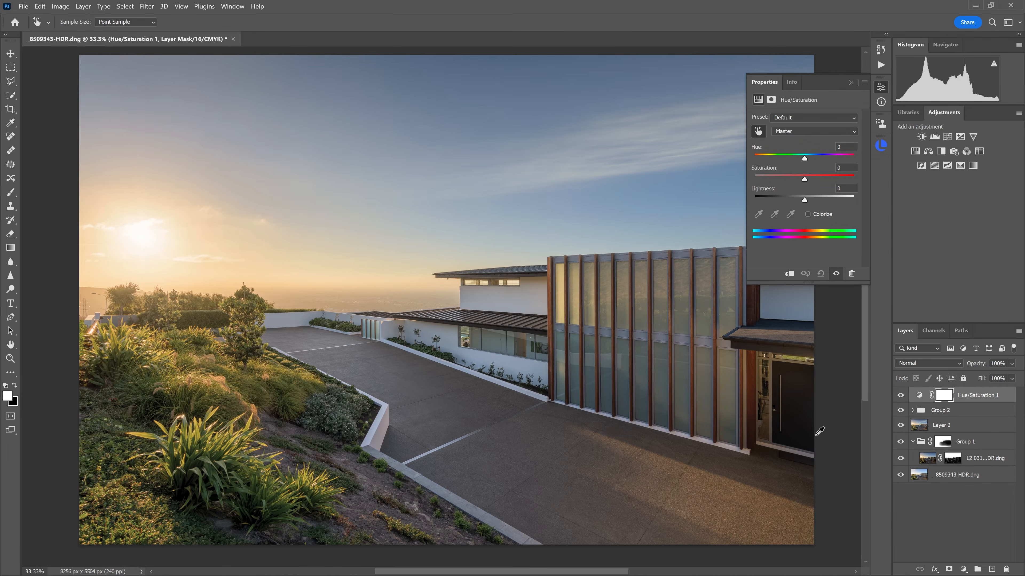
pyautogui.click(742, 501)
pyautogui.moveTo(741, 502); pyautogui.dragTo(702, 510)
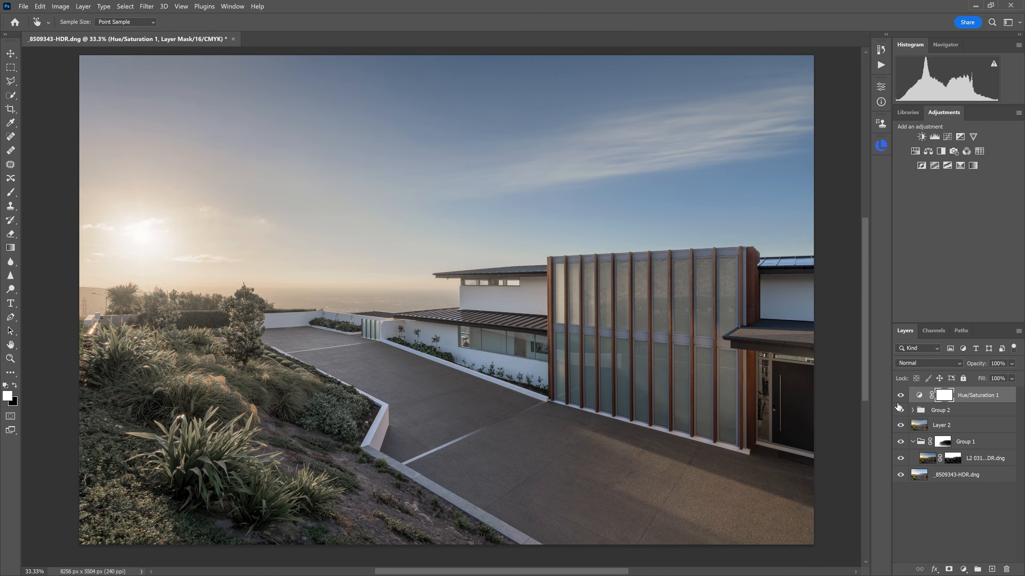
pyautogui.click(901, 396)
pyautogui.click(901, 396)
# Limit the Hue/Saturation 1 mask to the driveway using a quick selection and its inverse, compare the effect, and deselect.
pyautogui.click(11, 97)
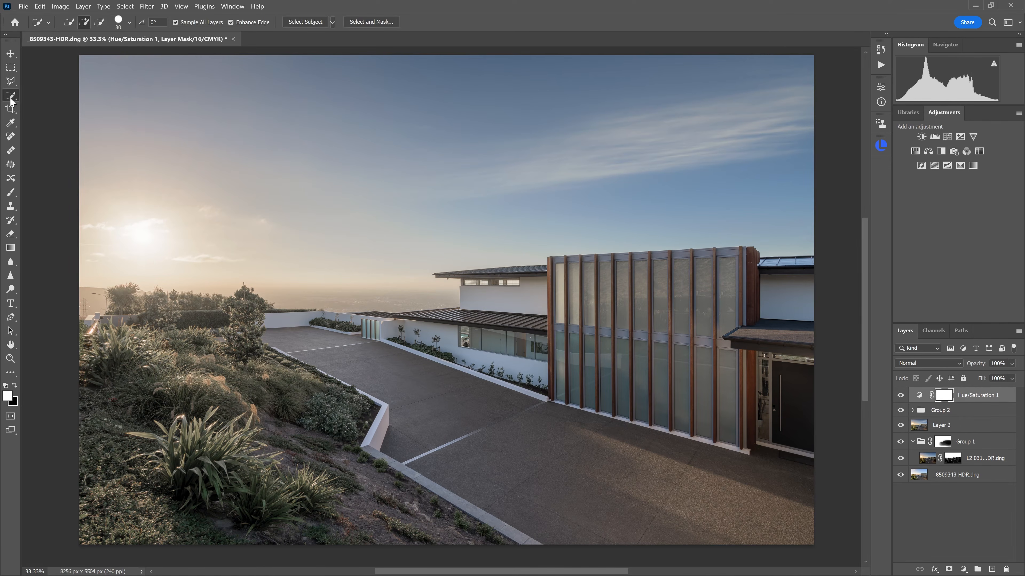
pyautogui.moveTo(369, 345)
pyautogui.mouseDown()
pyautogui.moveTo(539, 470)
pyautogui.moveTo(600, 477)
pyautogui.mouseUp()
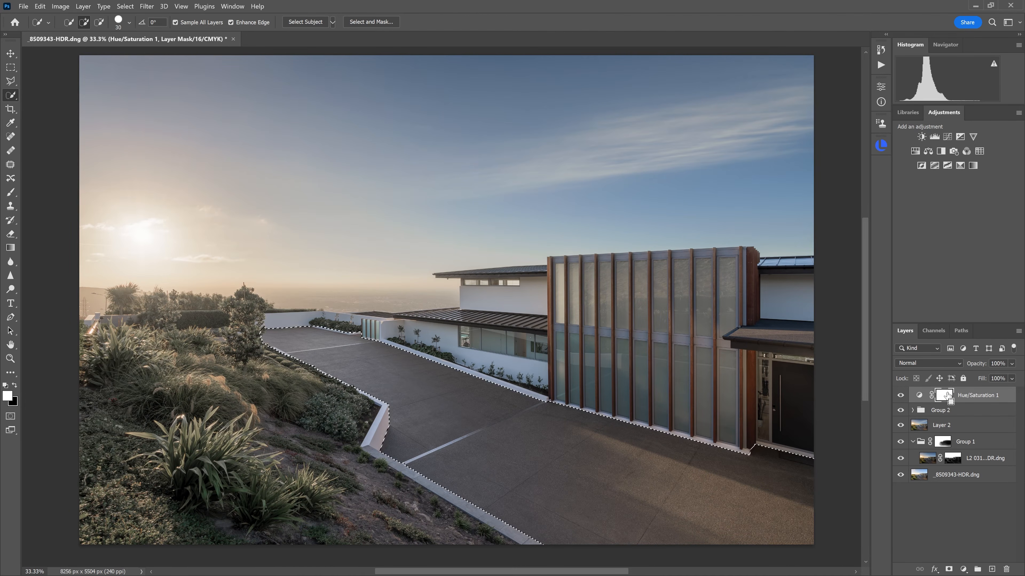
pyautogui.hotkey('ctrl', 'shift', 'i')
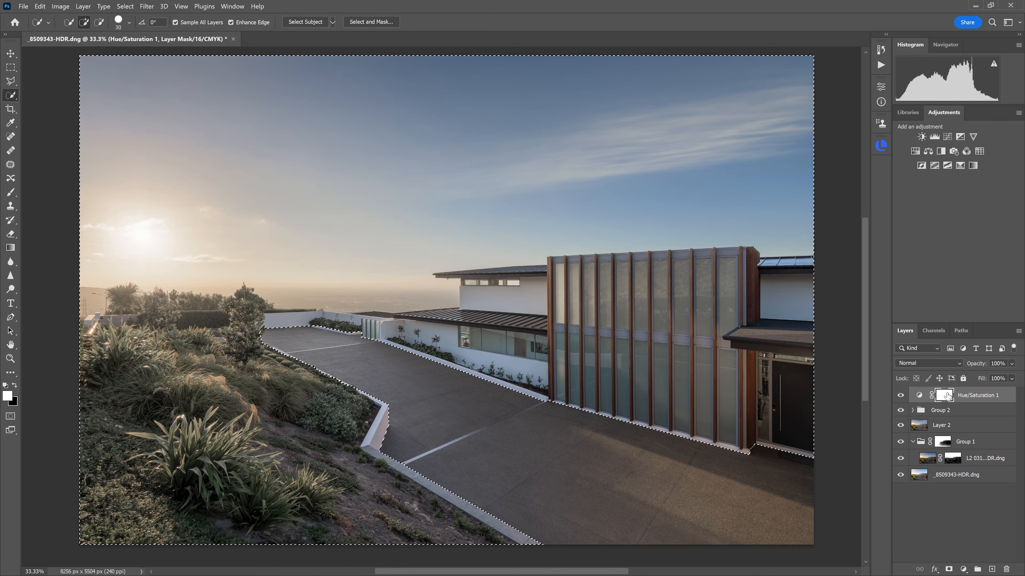
pyautogui.press('Delete')
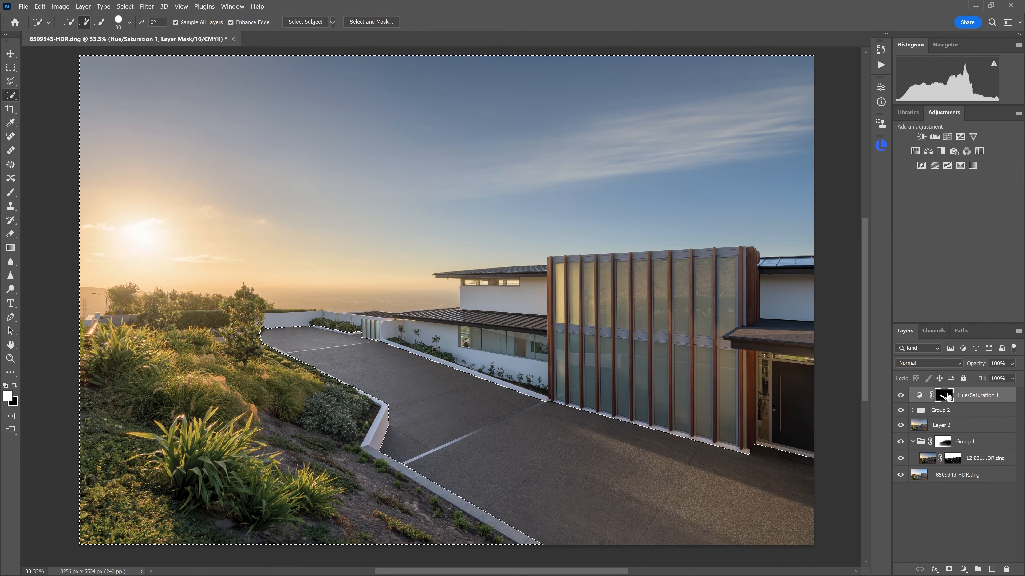
pyautogui.click(900, 396)
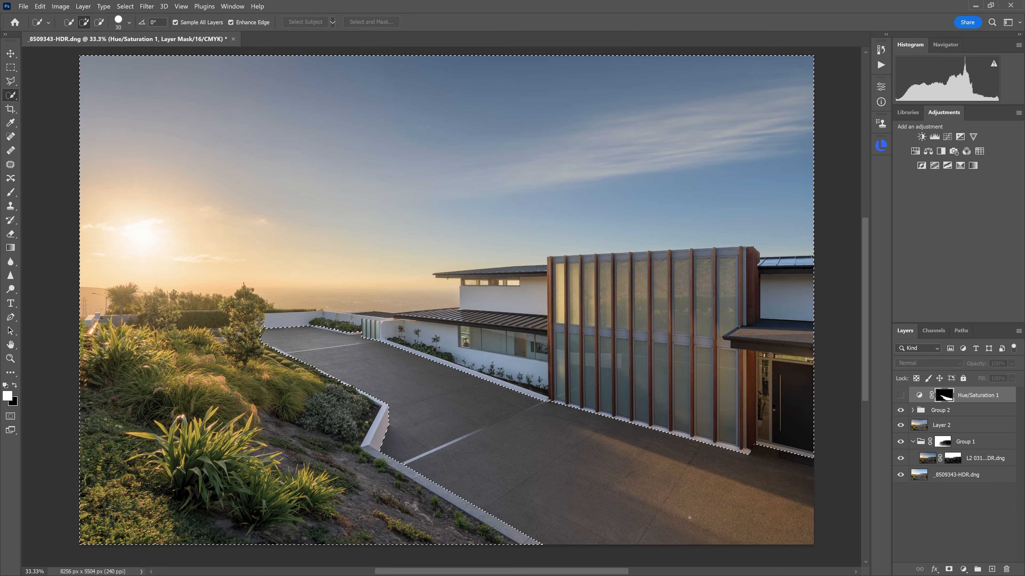
pyautogui.click(900, 395)
pyautogui.hotkey('ctrl', 'd')
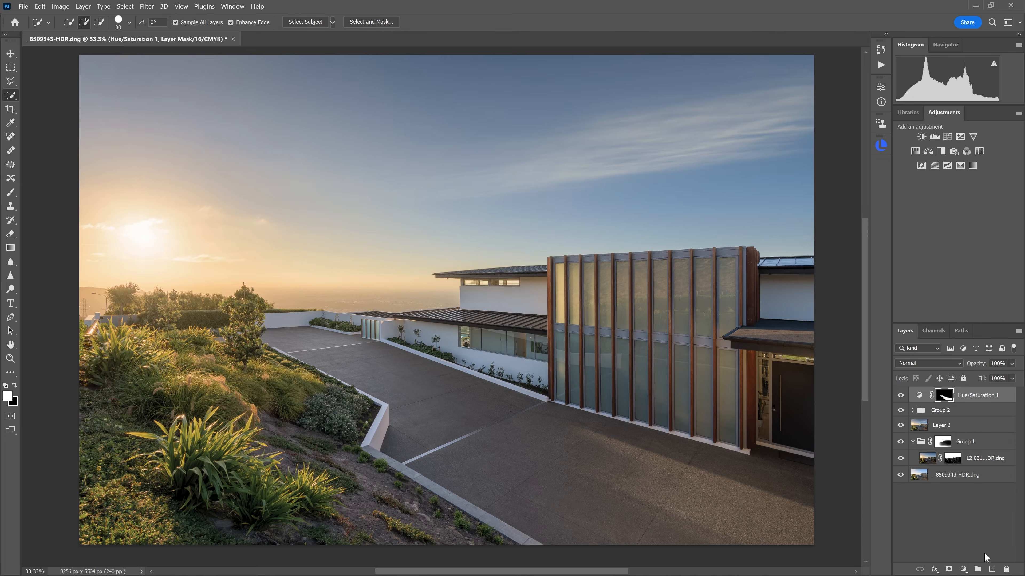
# Add a second Hue/Saturation adjustment layer, desaturate the yellow sampled from the foreground foliage, and invert its mask to black.
pyautogui.click(965, 569)
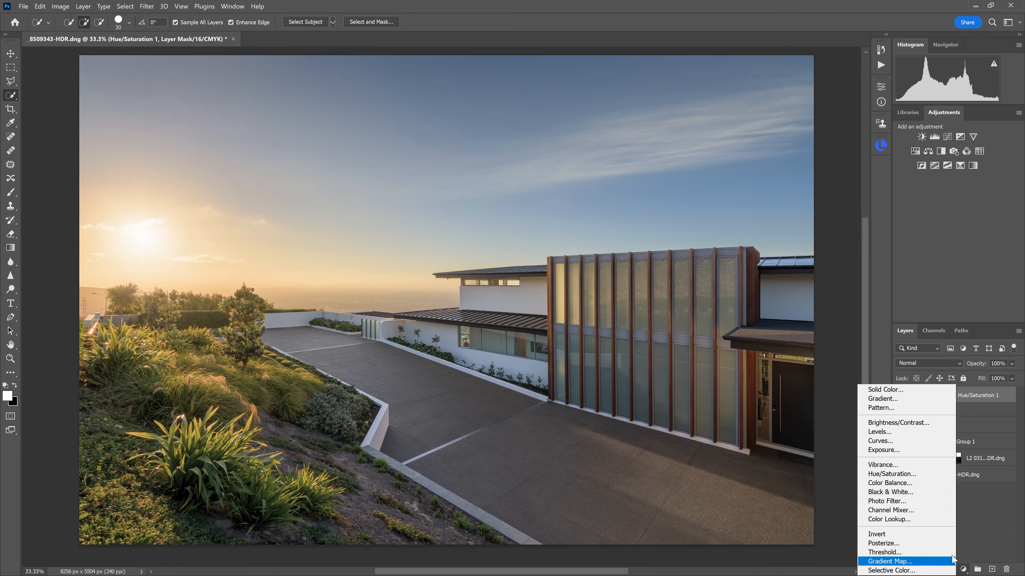
pyautogui.click(927, 475)
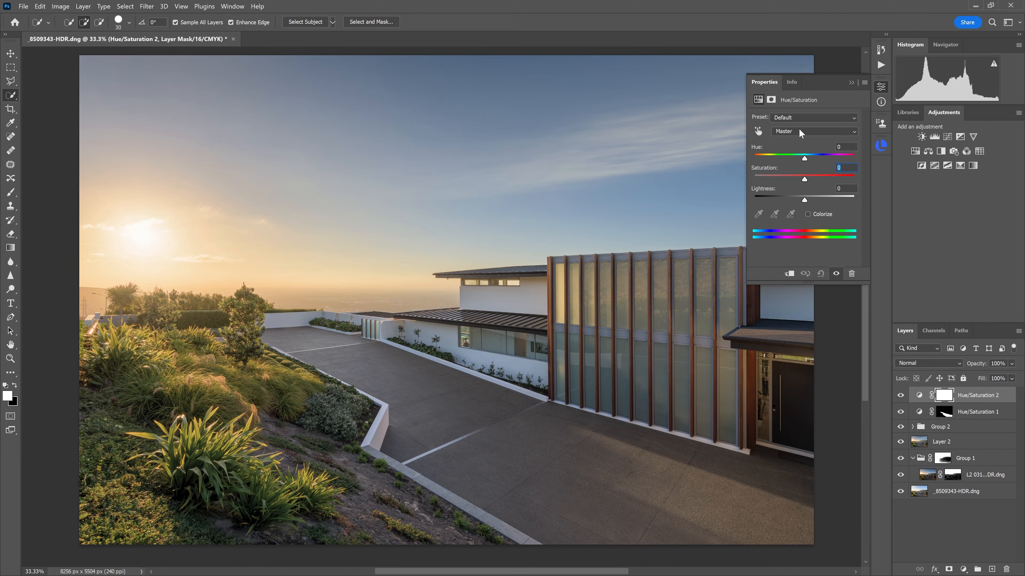
pyautogui.click(757, 133)
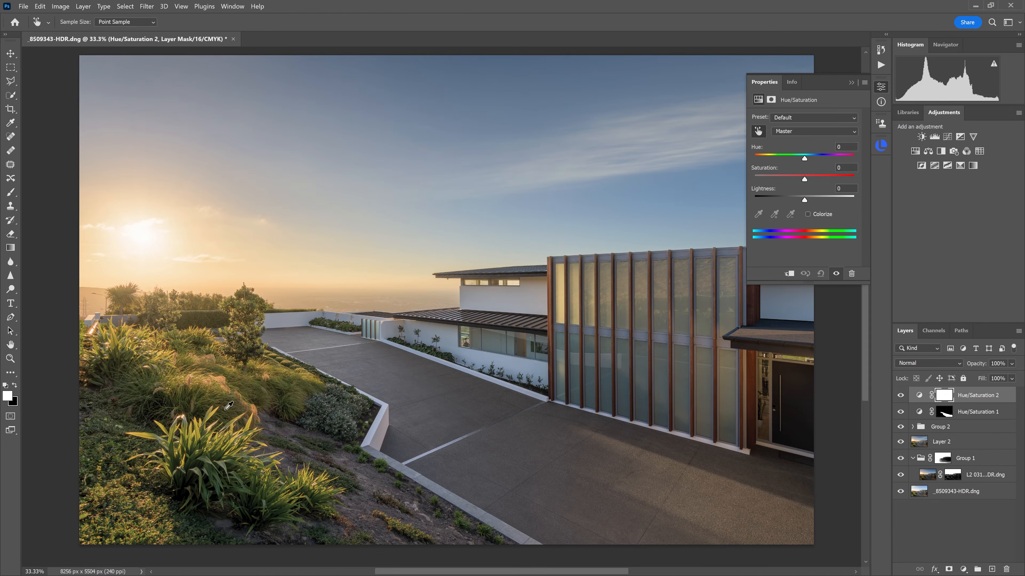
pyautogui.click(211, 418)
pyautogui.moveTo(210, 419)
pyautogui.mouseDown()
pyautogui.moveTo(125, 415)
pyautogui.moveTo(473, 421)
pyautogui.moveTo(205, 424)
pyautogui.moveTo(229, 430)
pyautogui.moveTo(215, 413)
pyautogui.mouseUp()
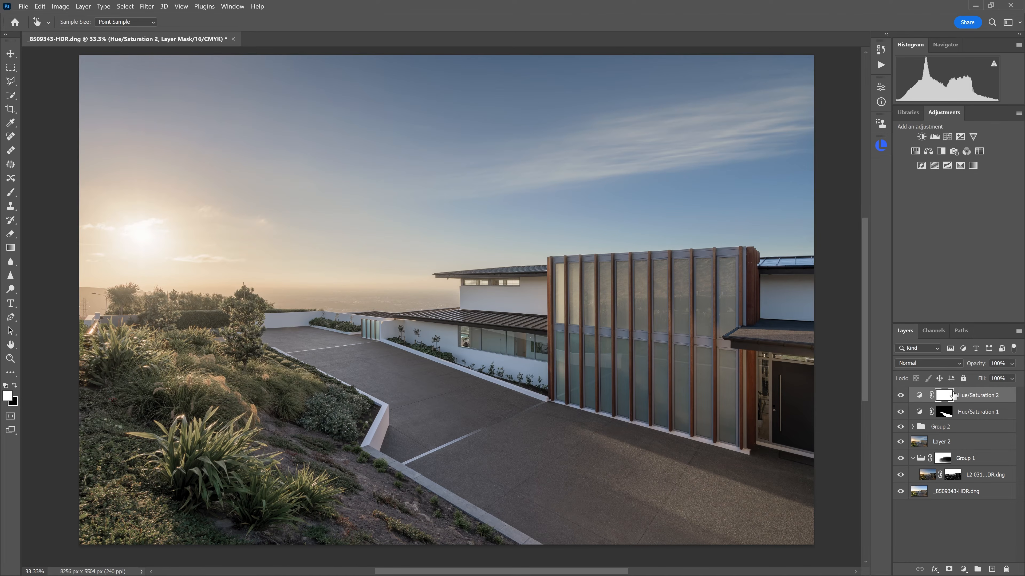
pyautogui.hotkey('ctrl', 'i')
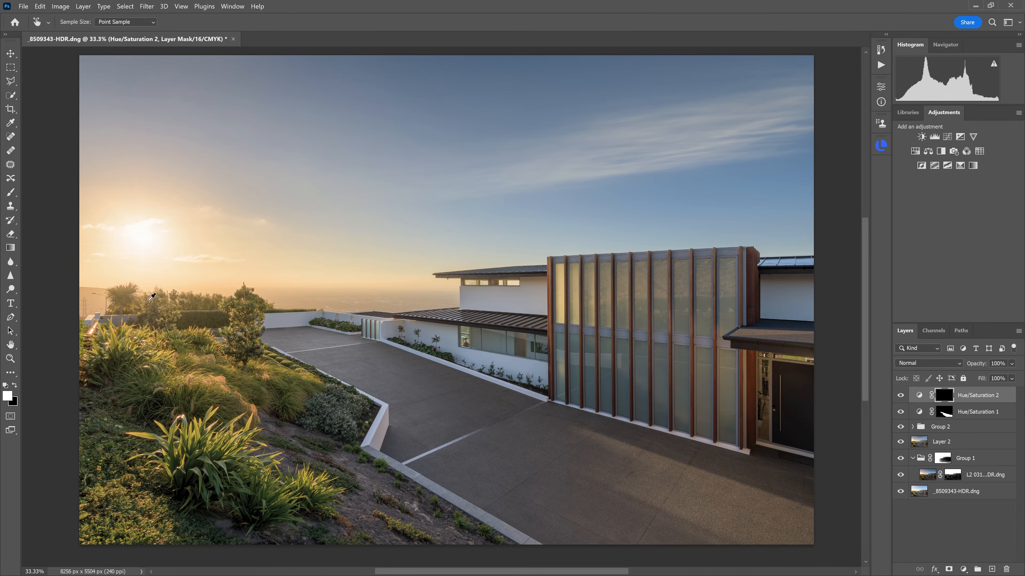
# Paint white over the foreground foliage on the Hue/Saturation 2 mask, using a large brush at 51% opacity reduced from 3300 to 2400 px.
pyautogui.click(12, 194)
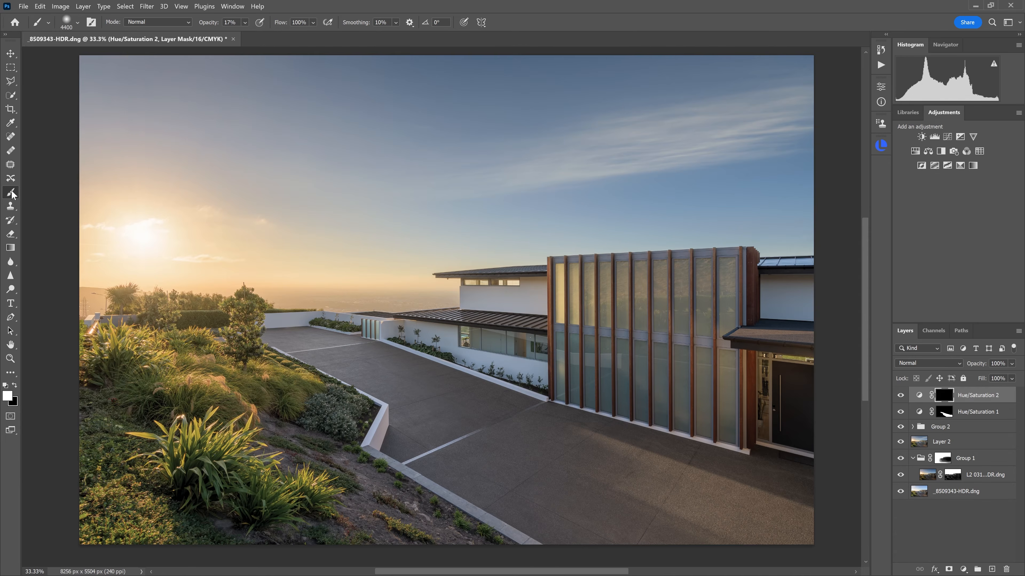
pyautogui.press('[')
pyautogui.press('[')
pyautogui.press('[')
pyautogui.press('[')
pyautogui.press('[')
pyautogui.press('[')
pyautogui.press('[')
pyautogui.press('[')
pyautogui.press('[')
pyautogui.press('[')
pyautogui.press('[')
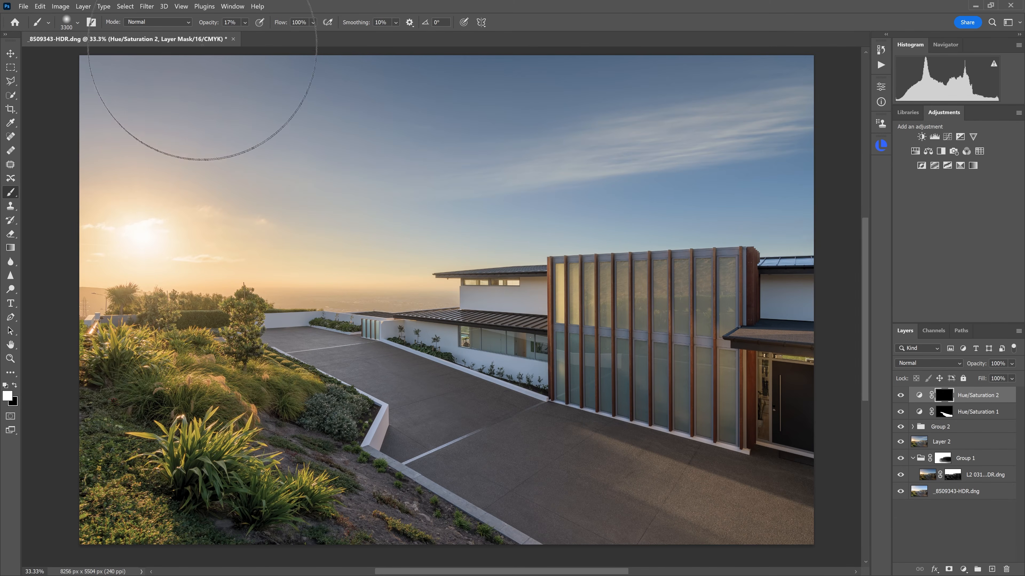
pyautogui.click(245, 23)
pyautogui.moveTo(251, 34); pyautogui.dragTo(270, 37)
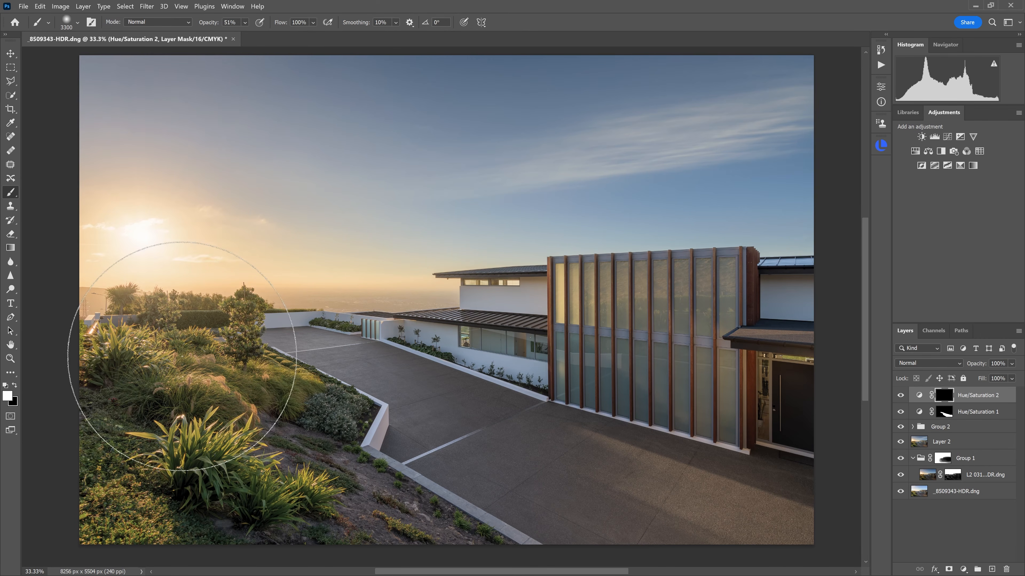
pyautogui.moveTo(176, 521)
pyautogui.mouseDown()
pyautogui.moveTo(117, 513)
pyautogui.moveTo(158, 376)
pyautogui.moveTo(205, 343)
pyautogui.moveTo(193, 335)
pyautogui.moveTo(140, 413)
pyautogui.mouseUp()
pyautogui.press('[')
pyautogui.press('[')
pyautogui.press('[')
pyautogui.press('[')
pyautogui.press('[')
pyautogui.press('[')
pyautogui.press('[')
pyautogui.press('[')
pyautogui.press('[')
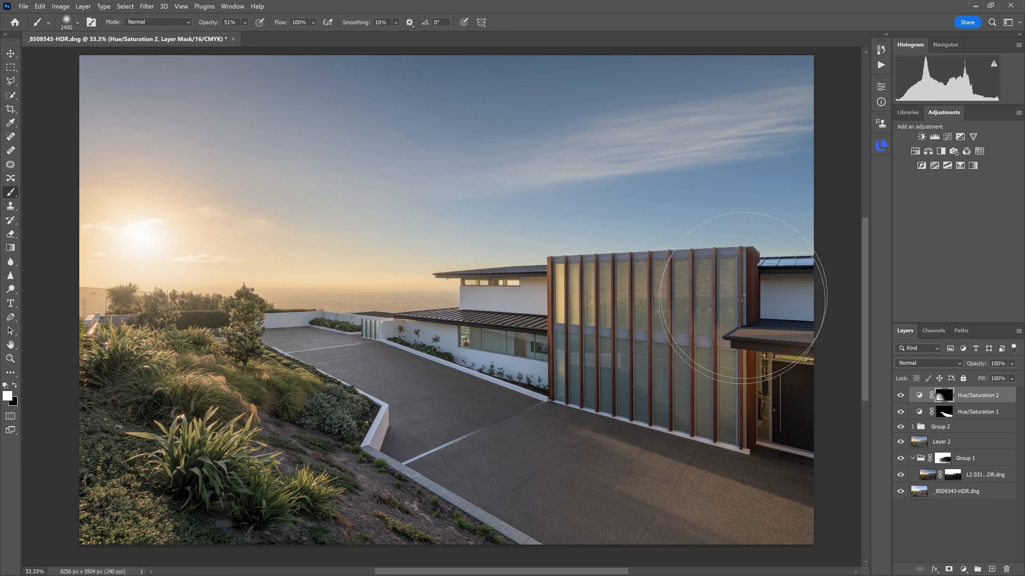
# Compare the foliage with the Hue/Saturation 2 layer off and on.
pyautogui.click(901, 396)
pyautogui.click(901, 396)
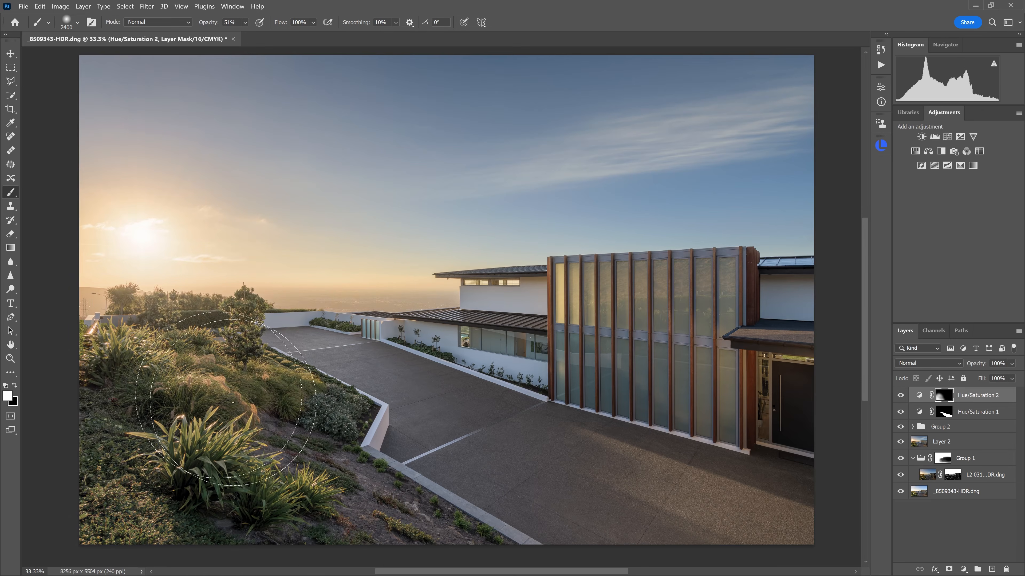
pyautogui.click(900, 396)
pyautogui.click(900, 396)
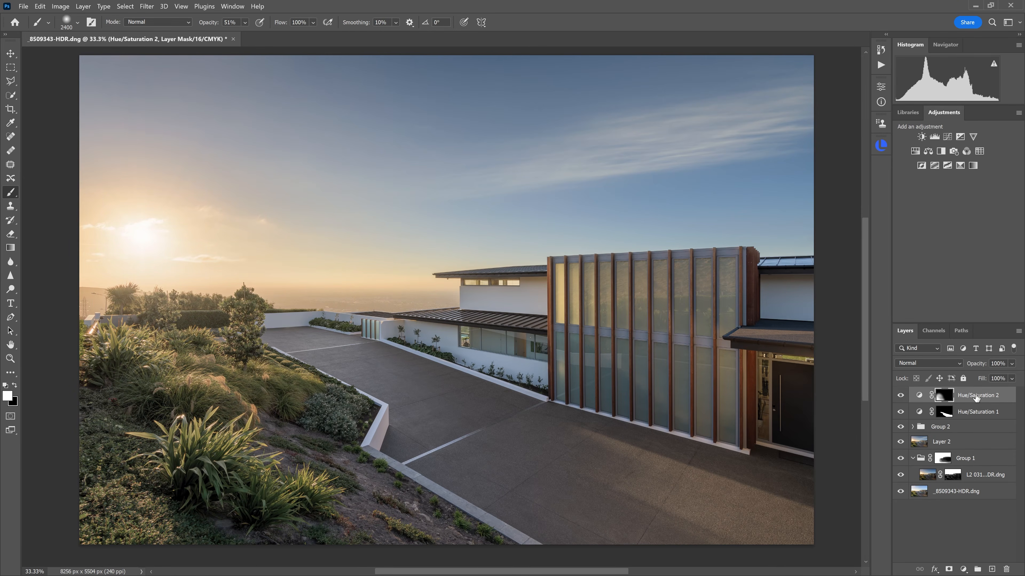
# Try a contrast-boosting RGB curve on a new Curves adjustment layer above Hue/Saturation 2, and delete the layer.
pyautogui.click(964, 569)
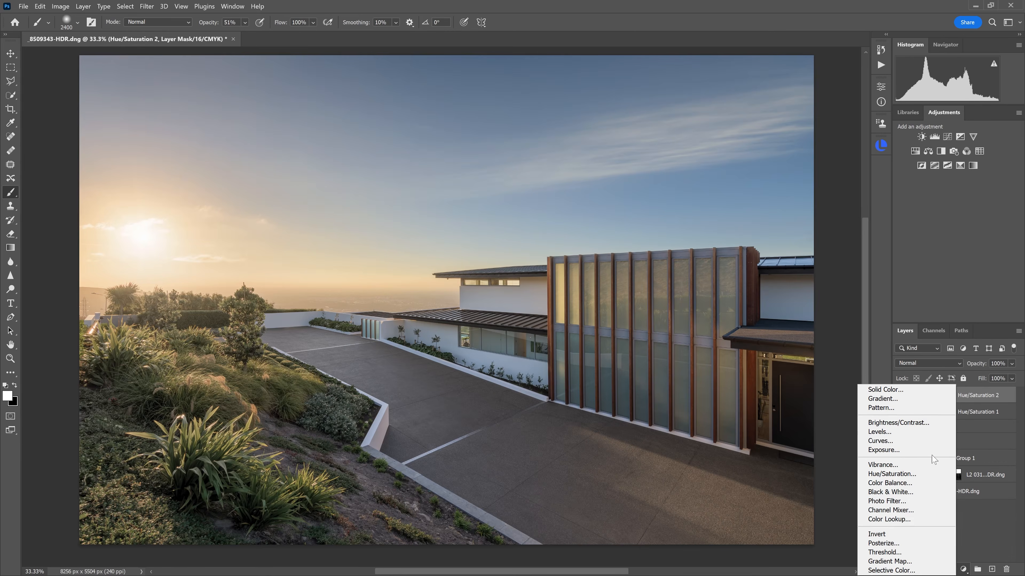
pyautogui.click(930, 444)
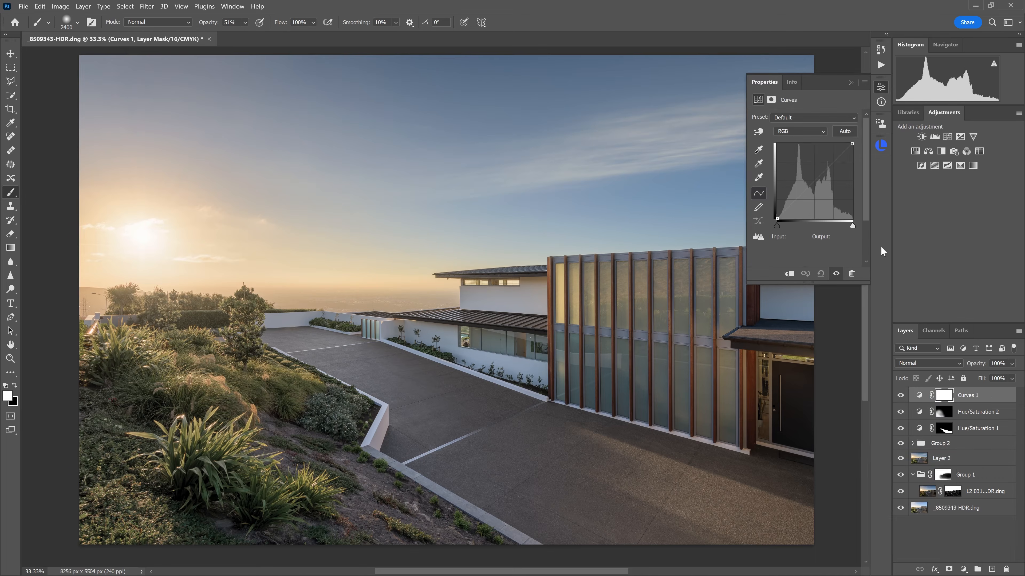
pyautogui.moveTo(790, 204); pyautogui.dragTo(805, 174)
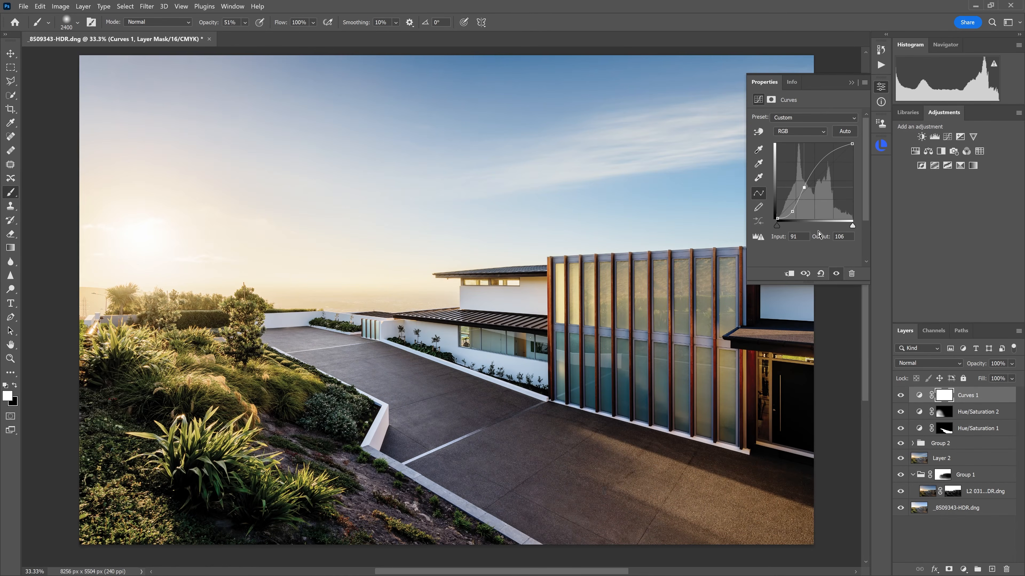
pyautogui.click(978, 399)
pyautogui.moveTo(979, 400); pyautogui.dragTo(1006, 569)
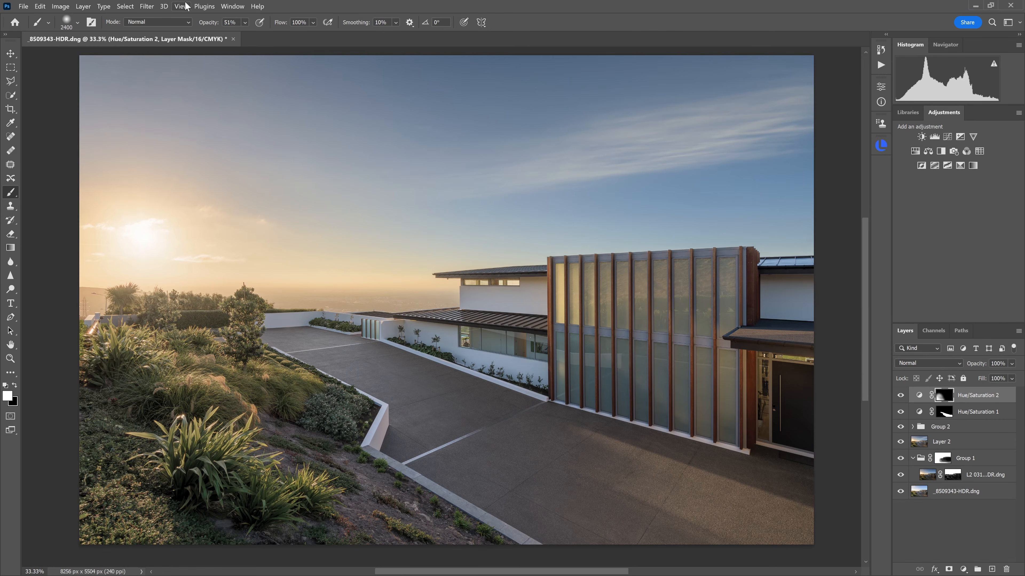
# Stamp all visible layers into a new top layer and open it in the Nik Collection filter Color Efex Pro 5.
pyautogui.click(149, 6)
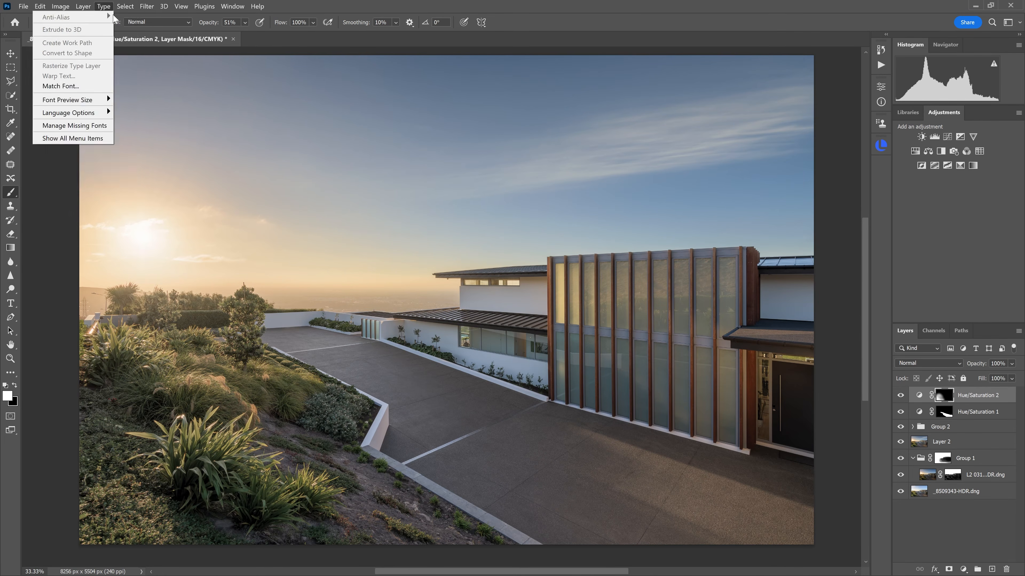
pyautogui.click(290, 5)
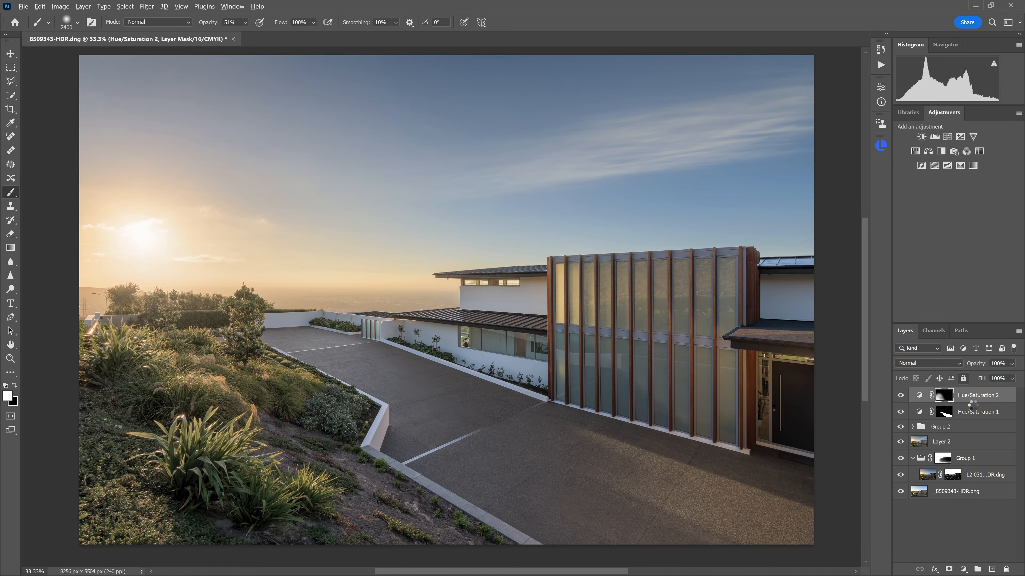
pyautogui.hotkey('ctrl', 'shift', 'alt', 'e')
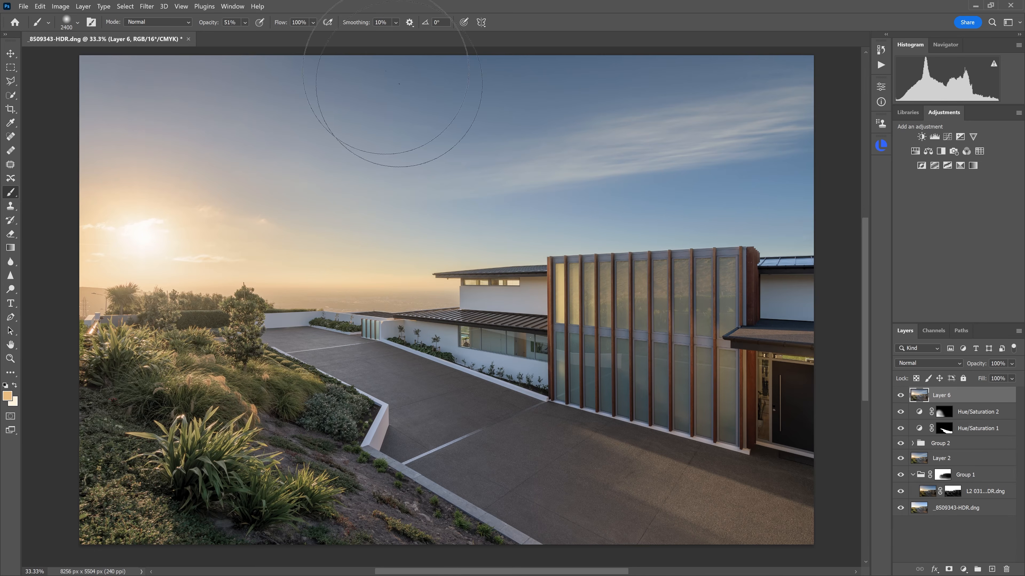
pyautogui.click(146, 5)
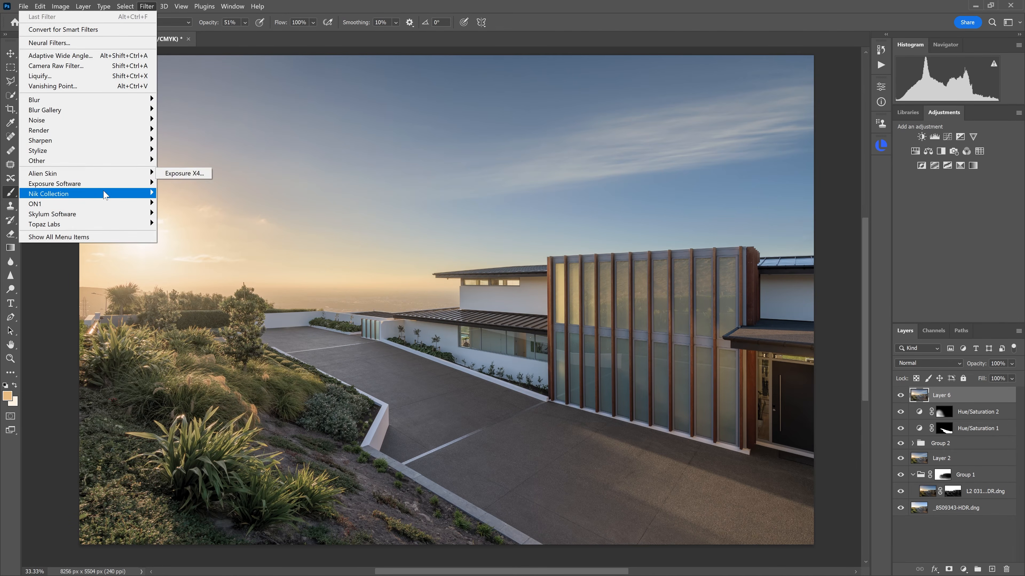
pyautogui.moveTo(104, 194)
pyautogui.click(188, 205)
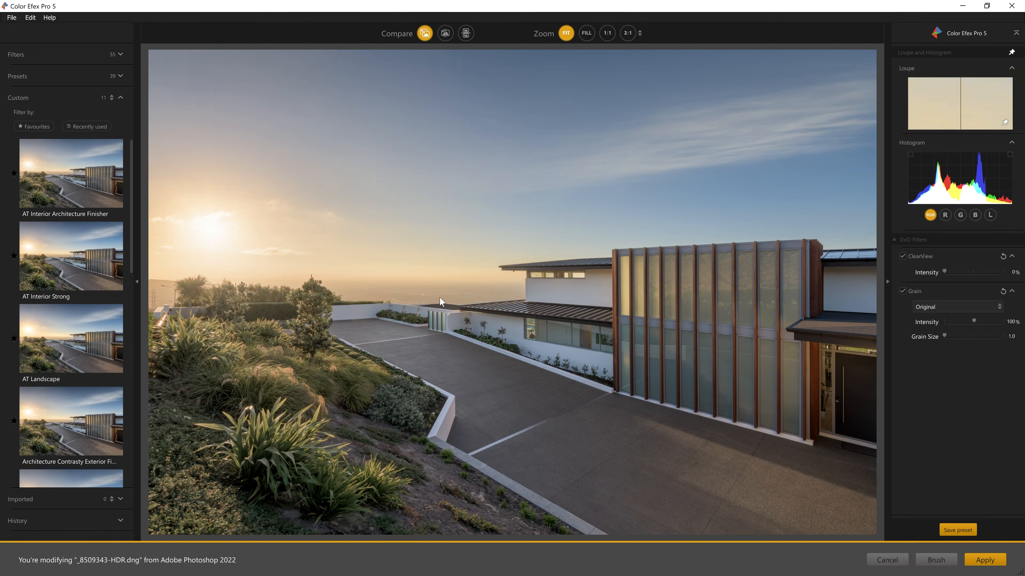
# Apply the custom architecture contrasty exterior preset and review the settings of its filters.
pyautogui.scroll(-2, 101, 254)
pyautogui.click(87, 335)
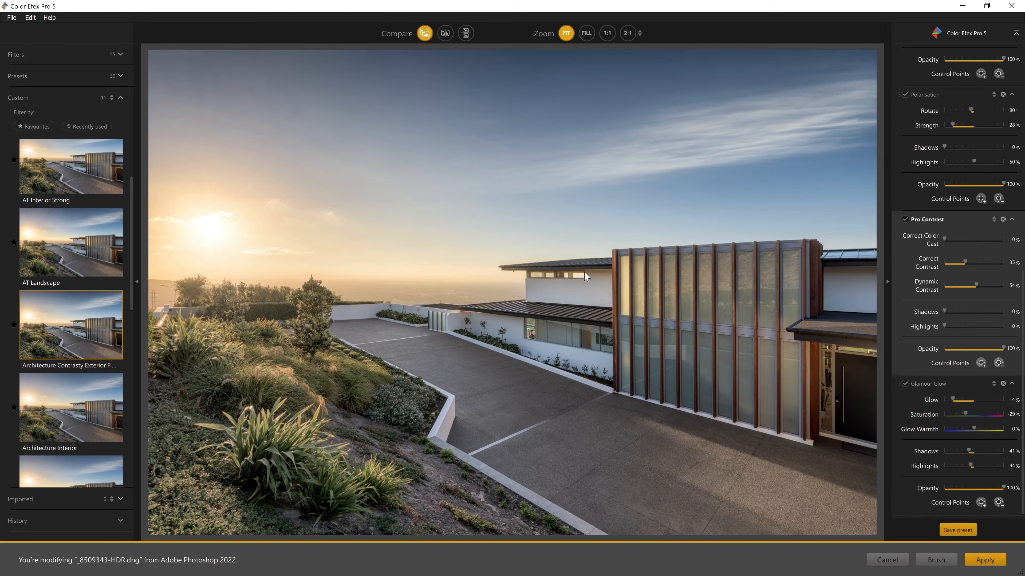
pyautogui.scroll(8, 957, 245)
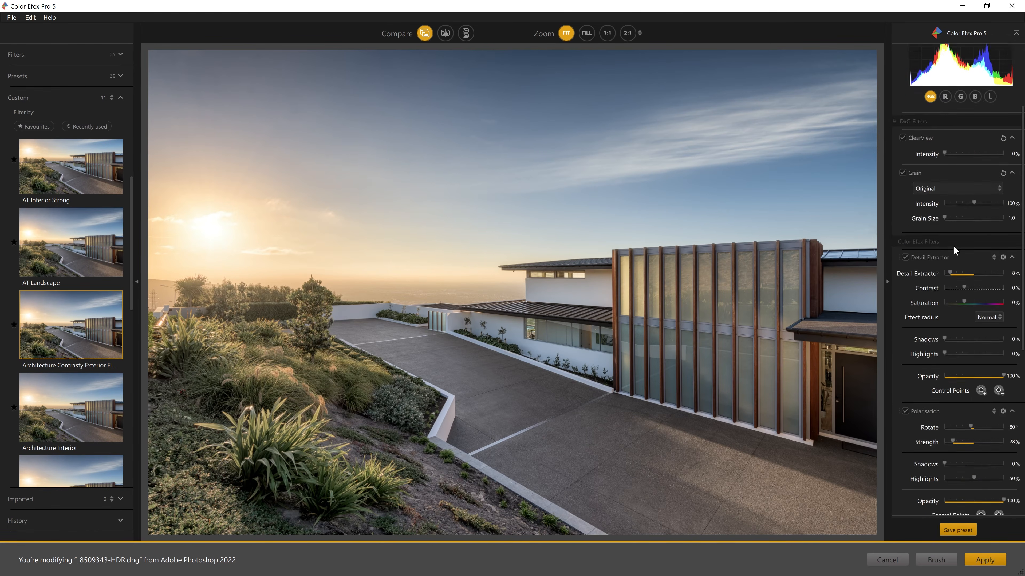
pyautogui.scroll(-8, 951, 247)
pyautogui.scroll(6, 952, 249)
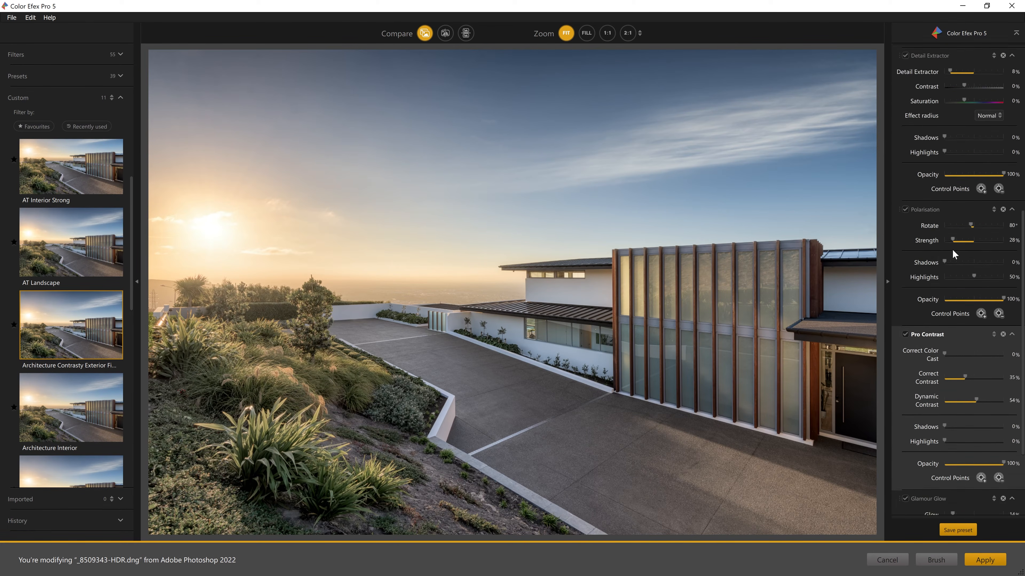
pyautogui.scroll(1, 953, 247)
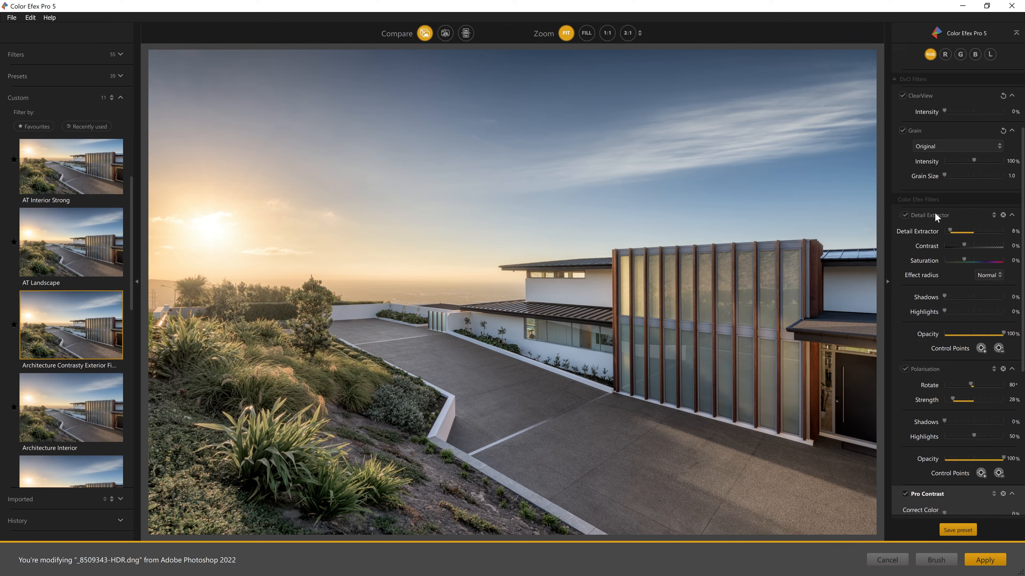
# Collapse the Detail Extractor, Polarisation, Pro Contrast and Glamour Glow filters and switch all four off.
pyautogui.click(1012, 215)
pyautogui.click(1012, 232)
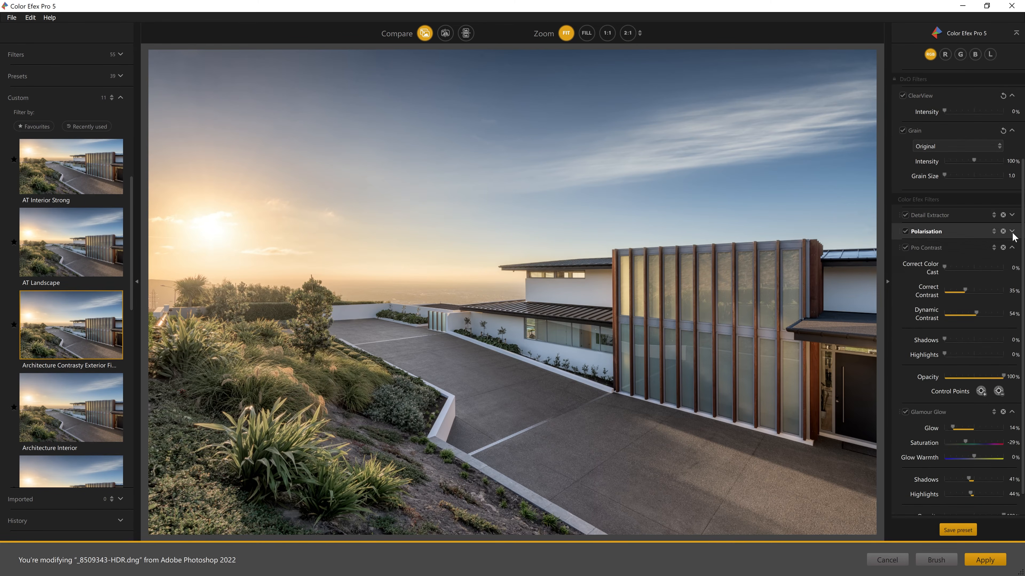
pyautogui.click(1013, 248)
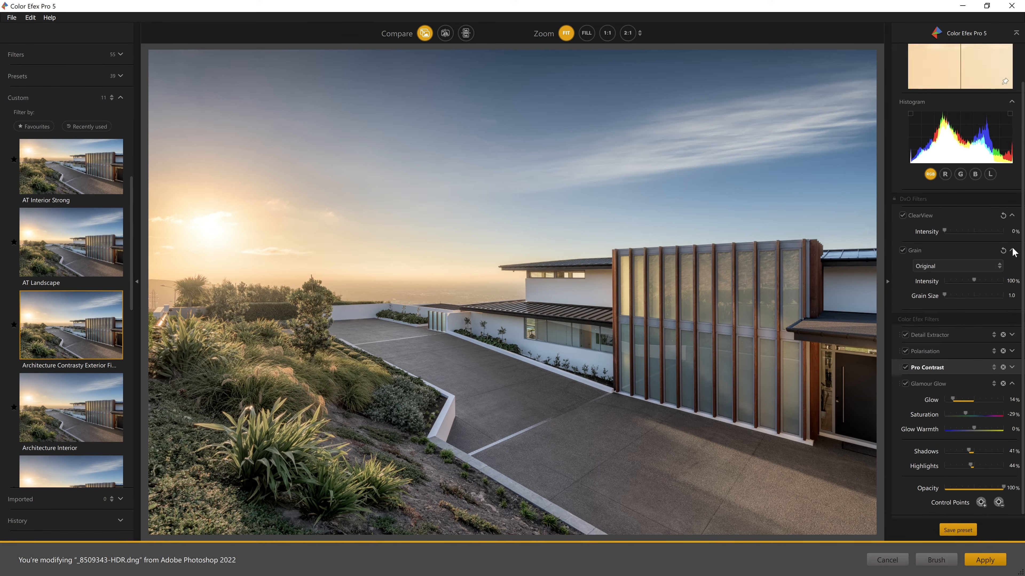
pyautogui.click(1012, 383)
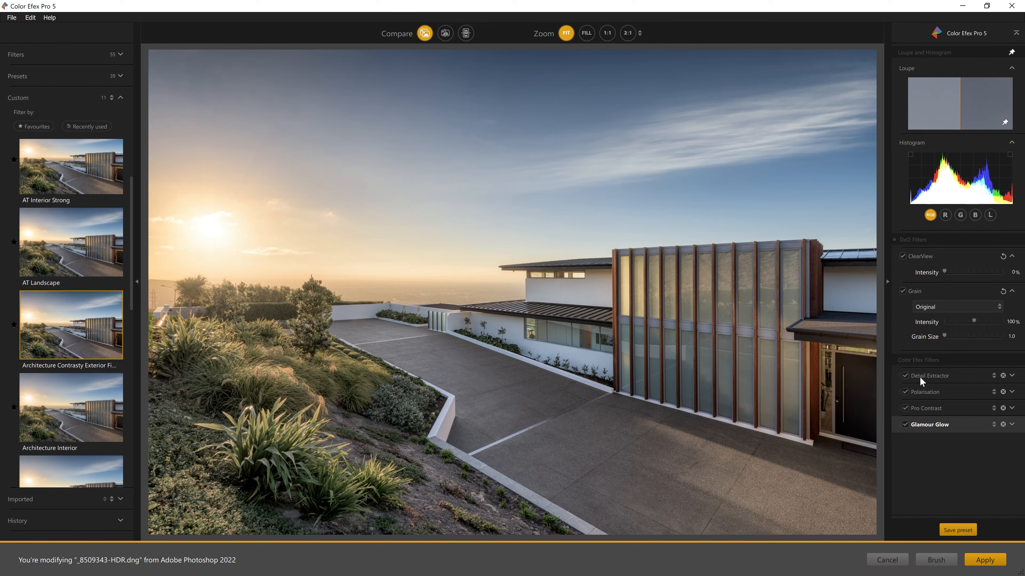
pyautogui.click(906, 375)
pyautogui.click(906, 392)
pyautogui.click(905, 408)
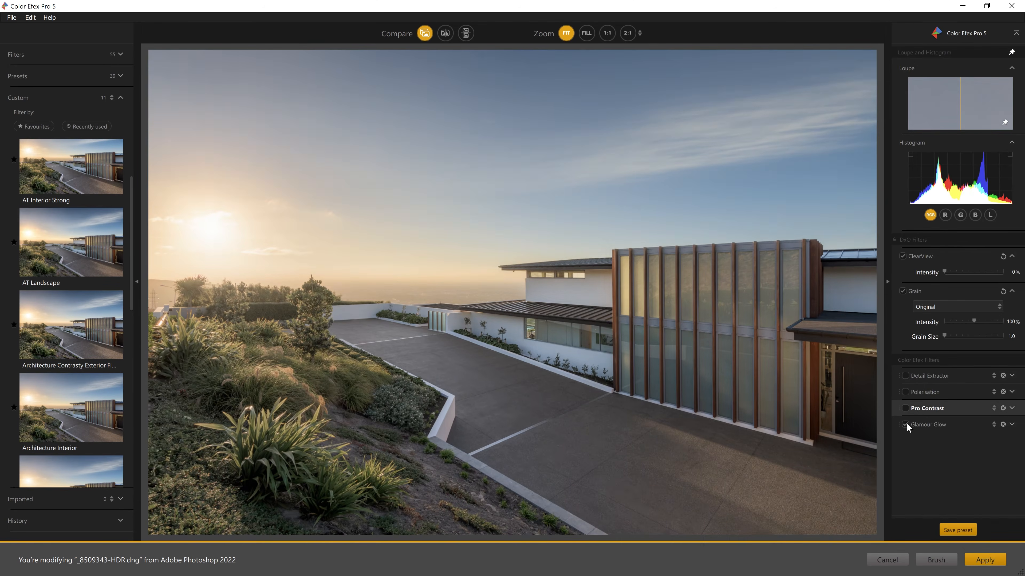
pyautogui.click(905, 425)
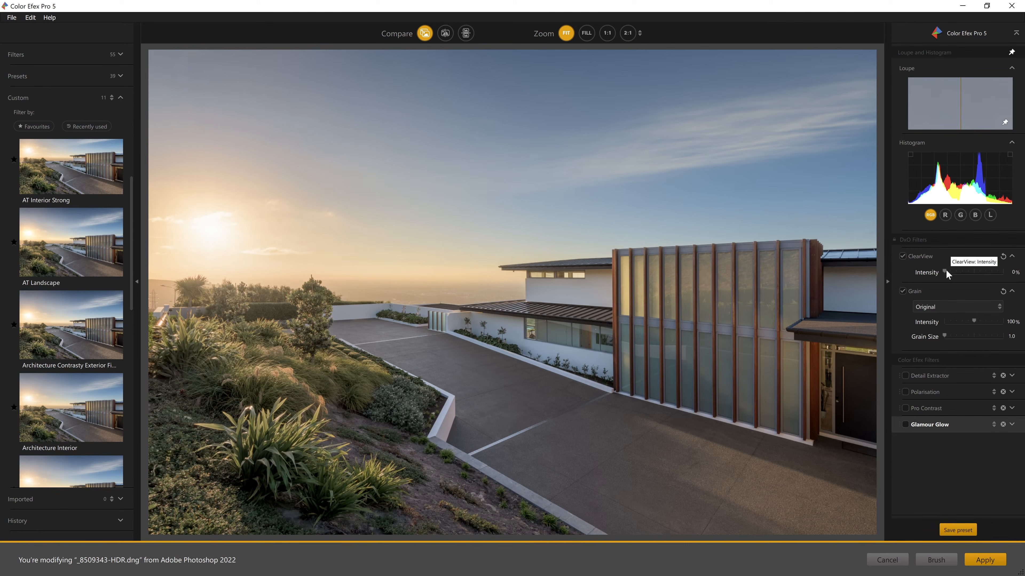
# Test the ClearView intensity at 100%, set it to 10%, and collapse the ClearView settings.
pyautogui.moveTo(947, 269); pyautogui.dragTo(1003, 272)
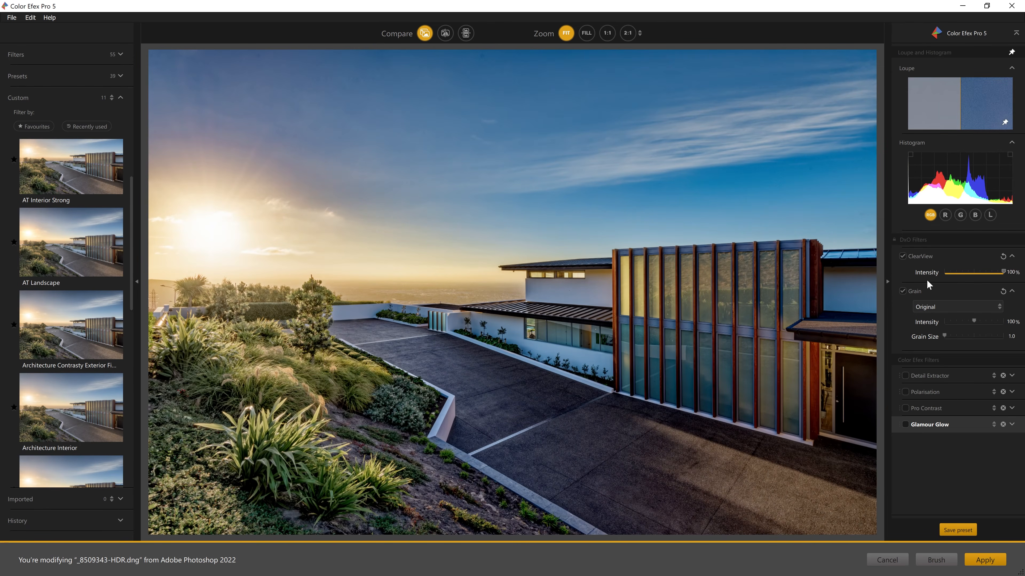
pyautogui.click(951, 273)
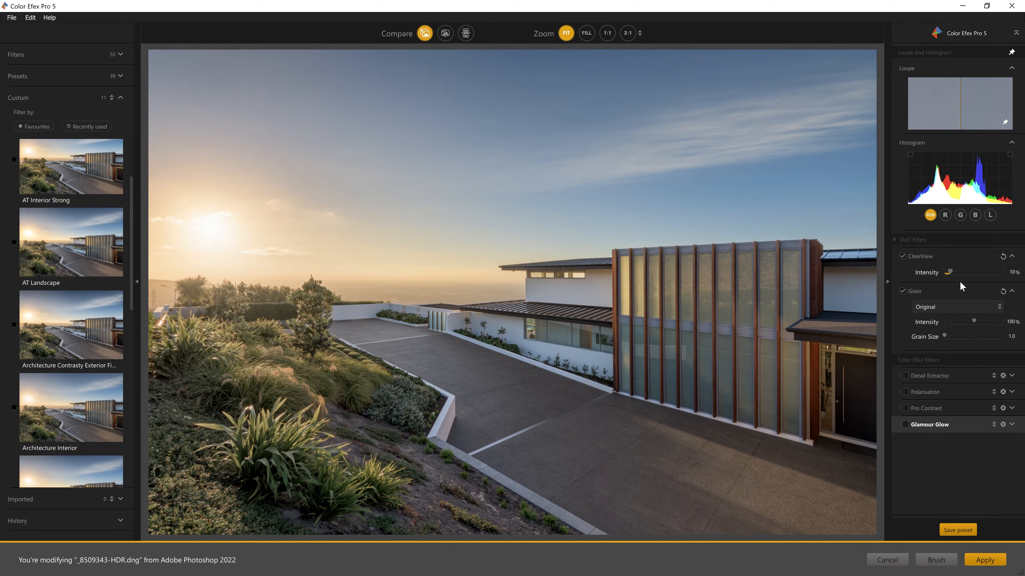
pyautogui.click(918, 258)
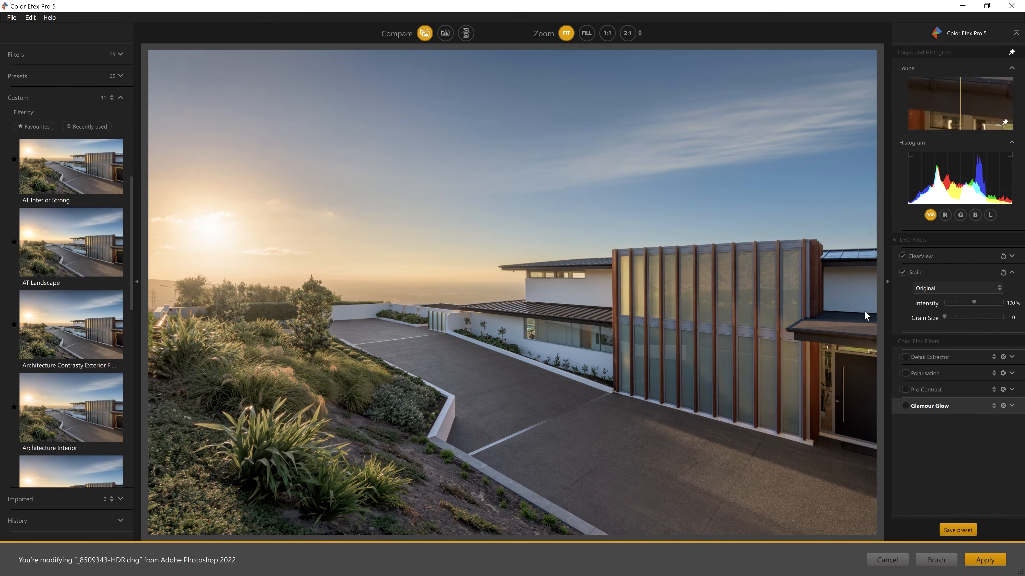
# Enable the Detail Extractor filter, set its Detail Extractor amount to 7%, and collapse its settings.
pyautogui.click(934, 354)
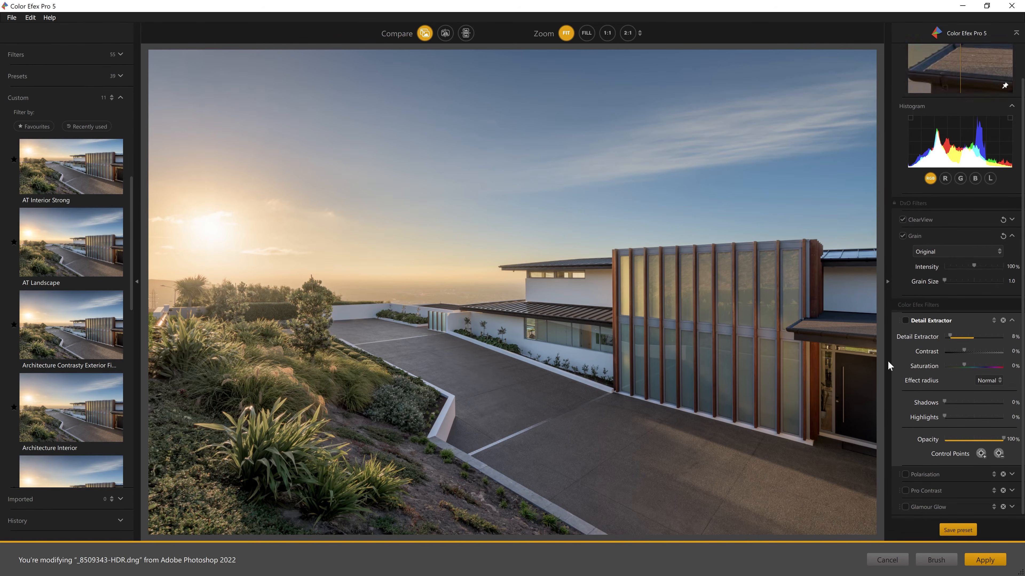
pyautogui.click(906, 321)
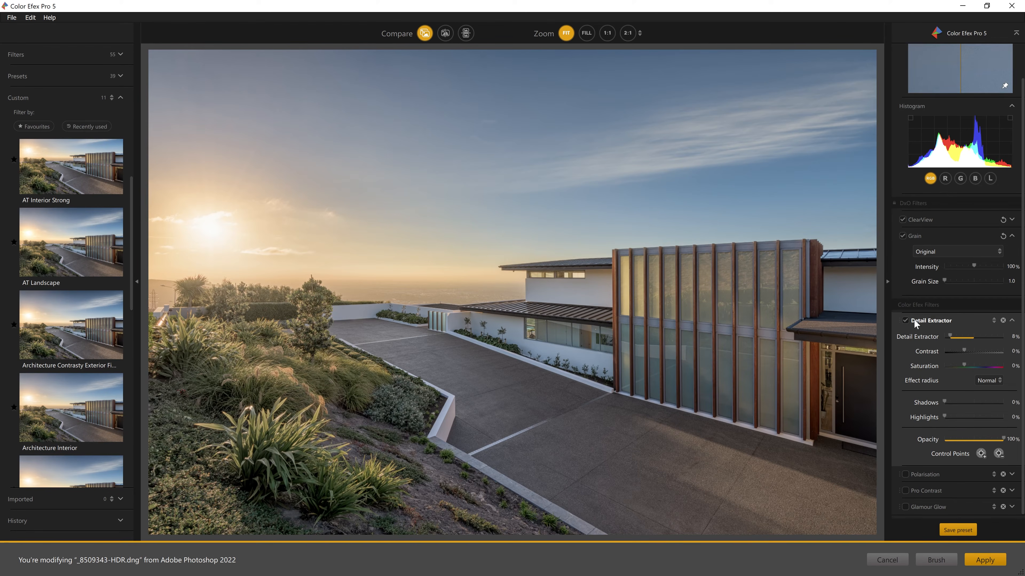
pyautogui.moveTo(952, 336)
pyautogui.mouseDown()
pyautogui.moveTo(999, 341)
pyautogui.moveTo(949, 337)
pyautogui.moveTo(955, 349)
pyautogui.moveTo(951, 336)
pyautogui.mouseUp()
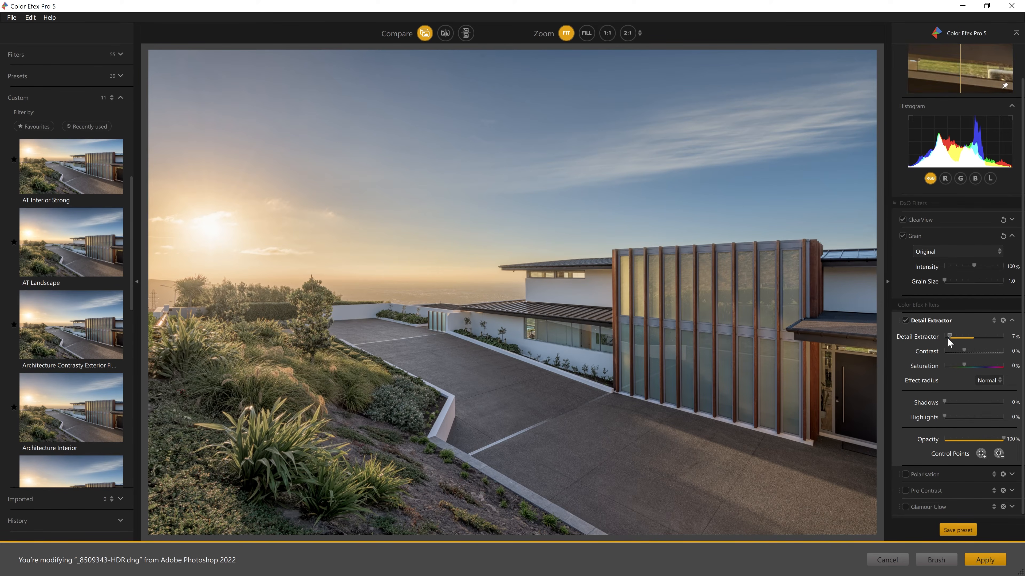
pyautogui.moveTo(948, 337)
pyautogui.mouseDown()
pyautogui.moveTo(959, 338)
pyautogui.moveTo(950, 336)
pyautogui.mouseUp()
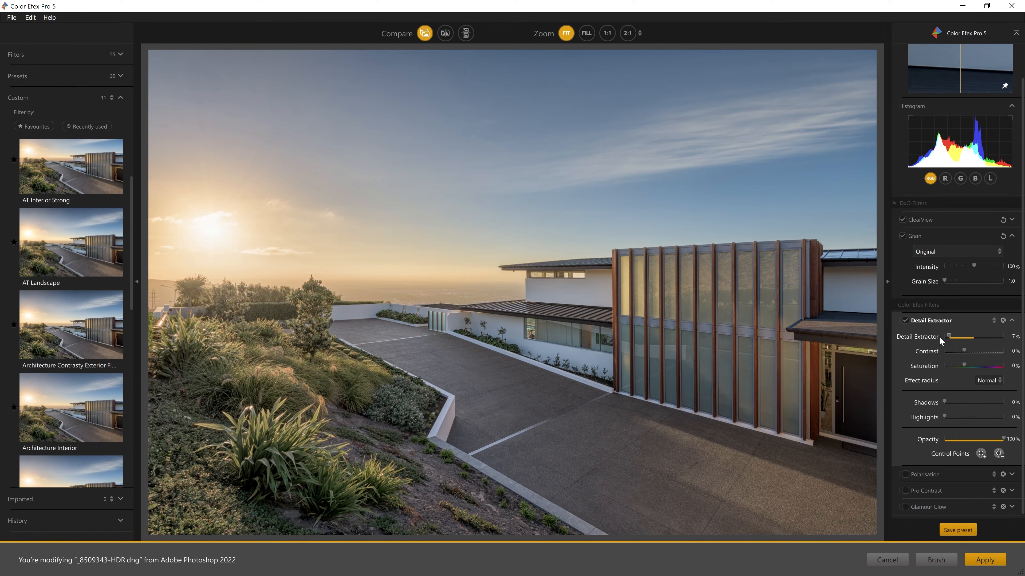
pyautogui.click(933, 319)
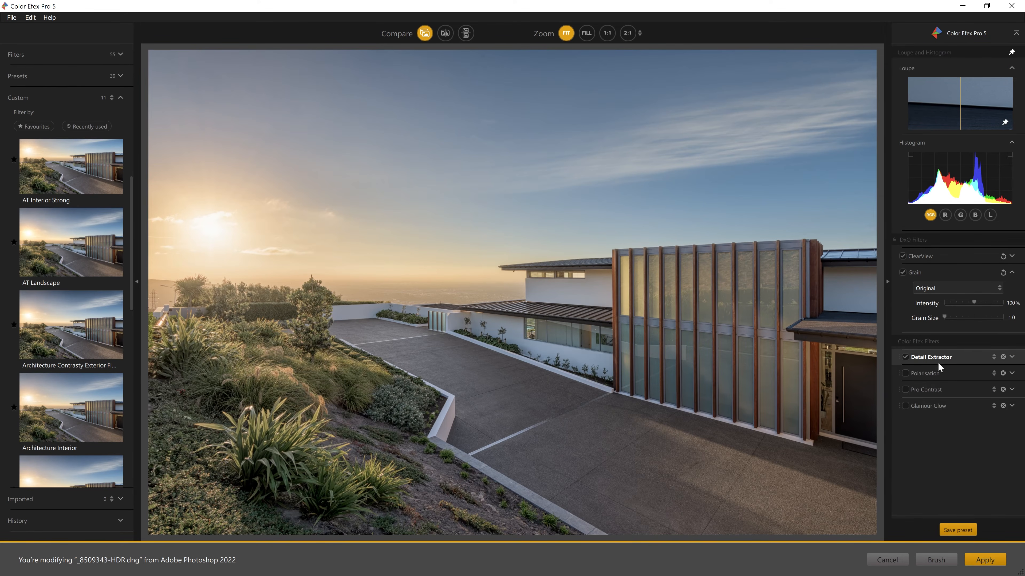
# Enable the Polarisation filter, test its strength at 200%, set it to 131%, and compare the image with and without the filter.
pyautogui.click(927, 374)
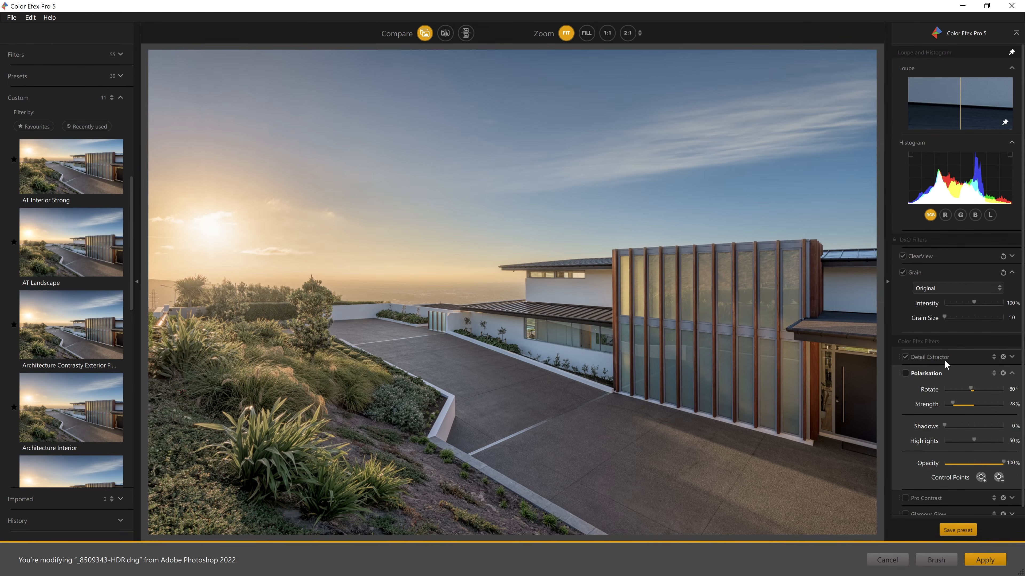
pyautogui.click(906, 366)
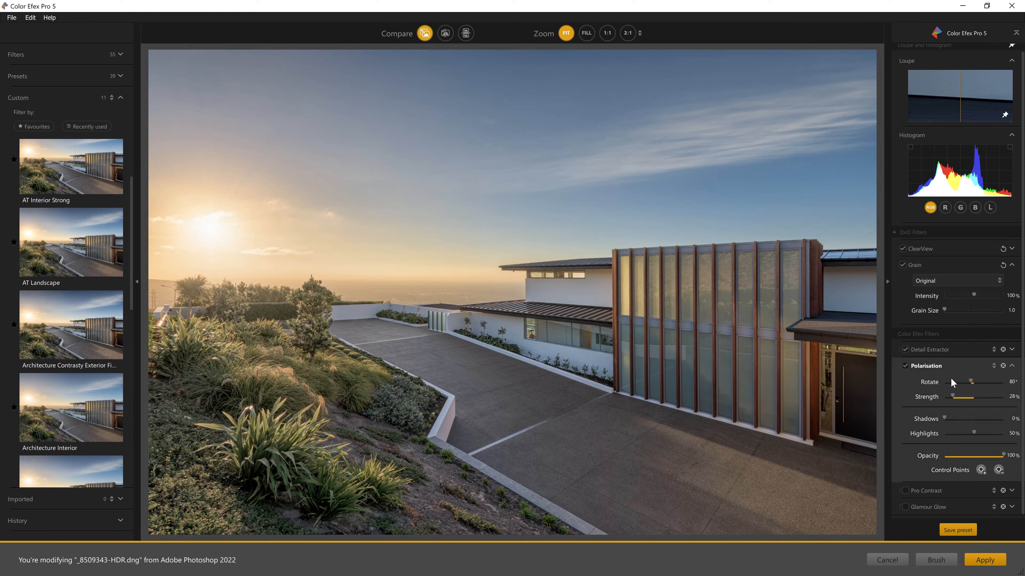
pyautogui.moveTo(951, 395); pyautogui.dragTo(1009, 390)
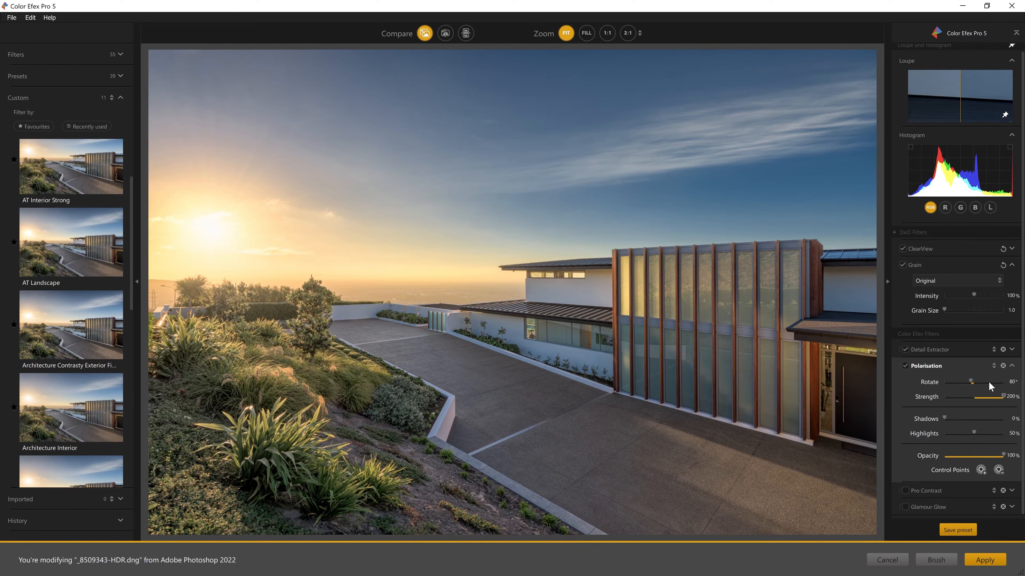
pyautogui.click(981, 398)
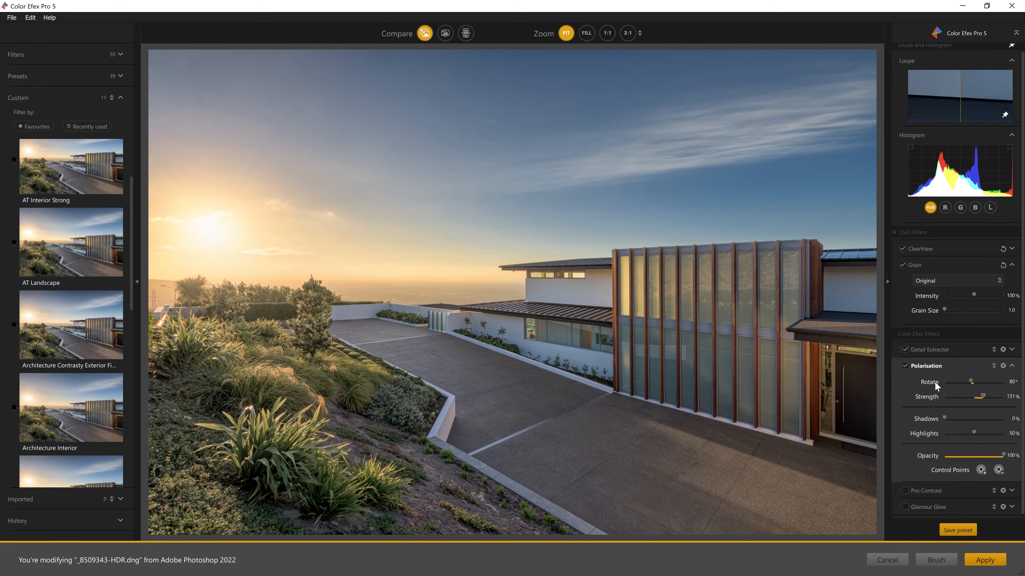
pyautogui.click(906, 367)
pyautogui.click(906, 366)
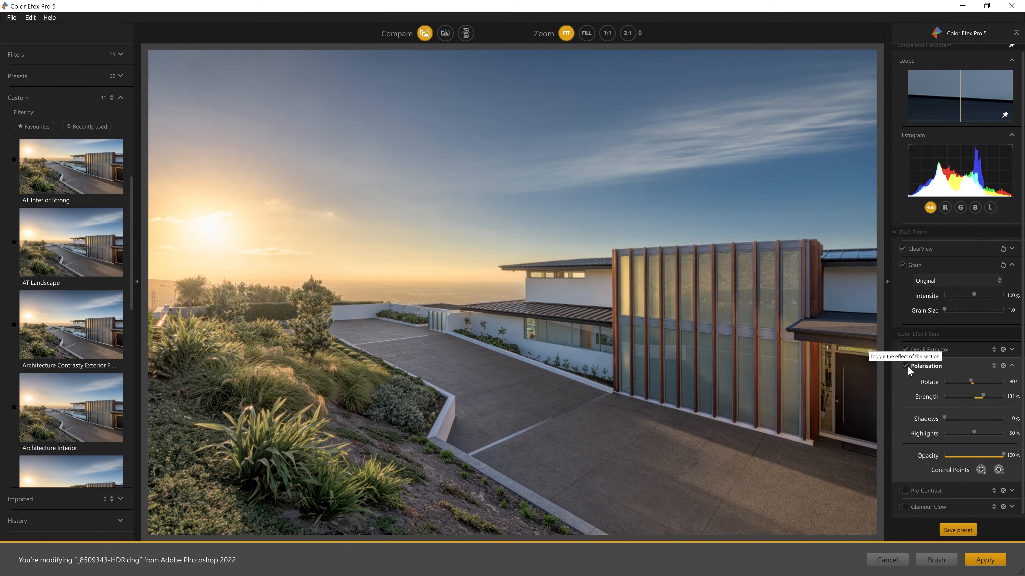
# Enable the Pro Contrast filter, collapse Polarisation, and switch off Detail Extractor and Polarisation to judge Pro Contrast alone.
pyautogui.click(940, 500)
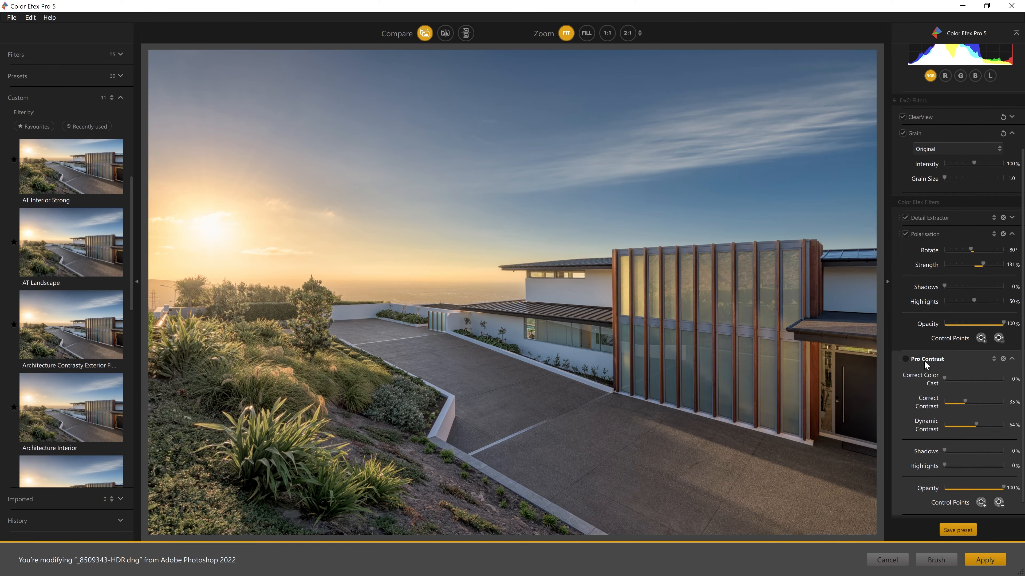
pyautogui.click(906, 359)
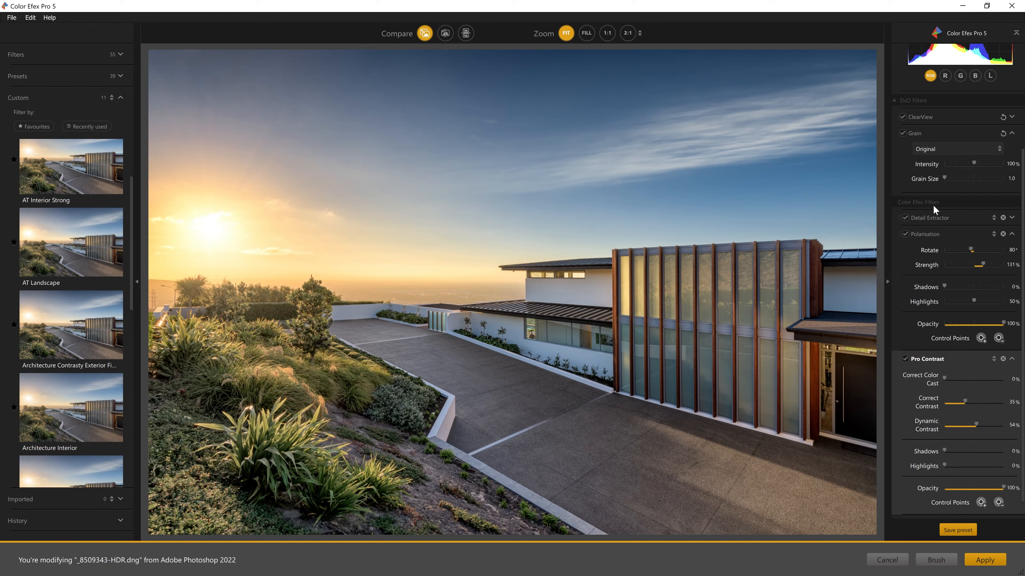
pyautogui.click(943, 235)
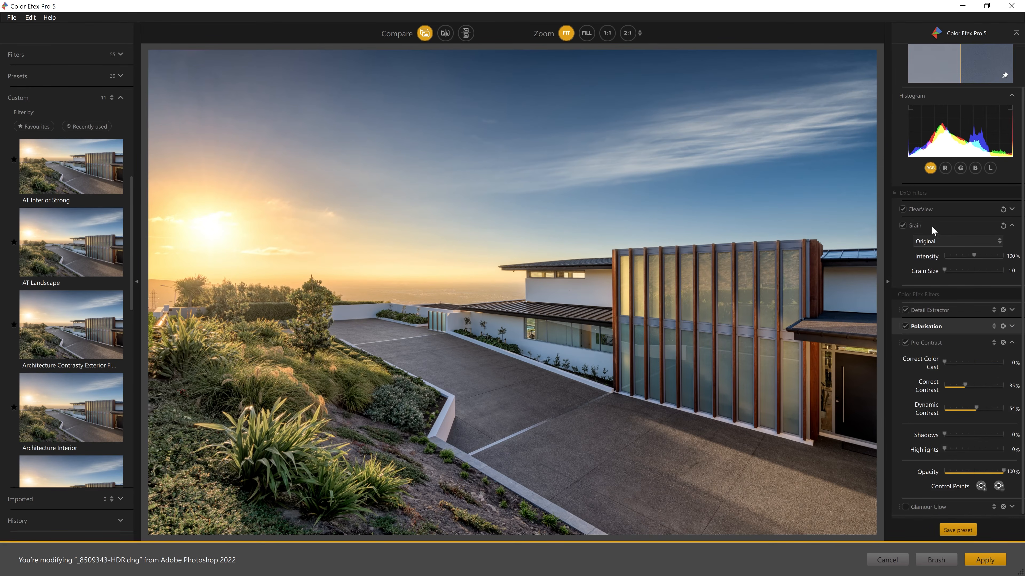
pyautogui.click(902, 209)
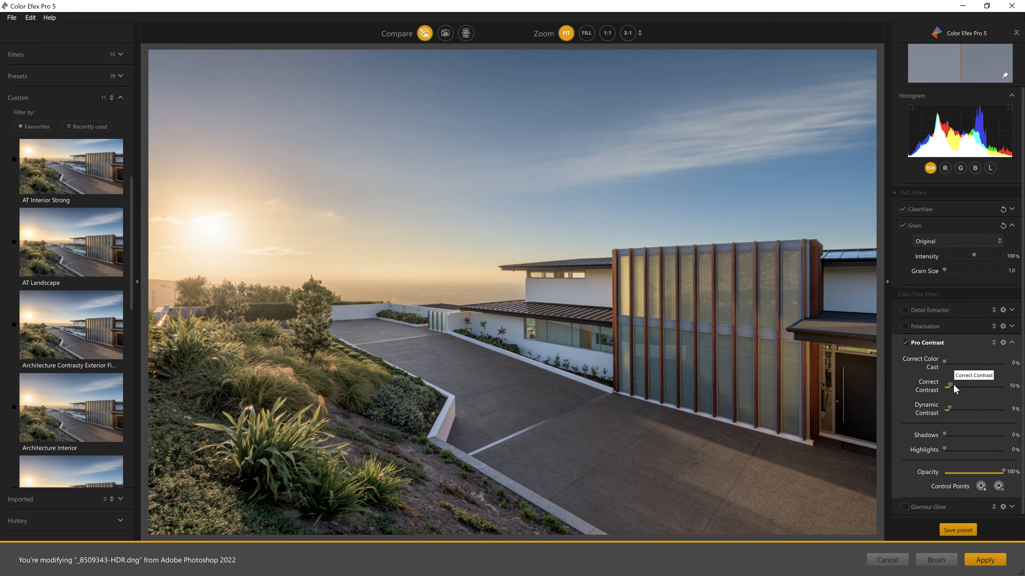
# Test Pro Contrast's Correct Contrast at 69%, set it to 13%, and raise Dynamic Contrast to 38%.
pyautogui.moveTo(954, 386); pyautogui.dragTo(985, 386)
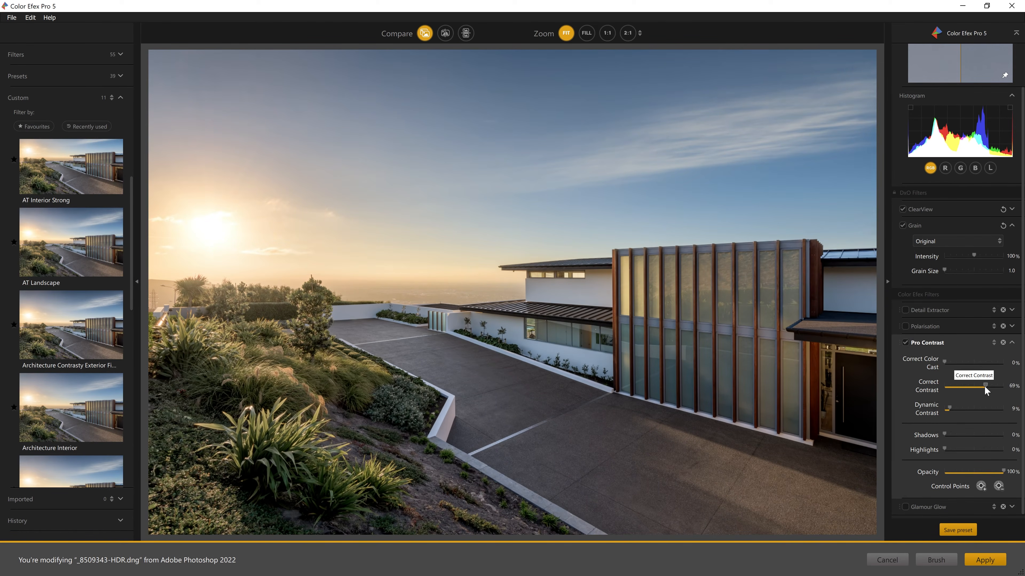
pyautogui.moveTo(988, 386); pyautogui.dragTo(953, 383)
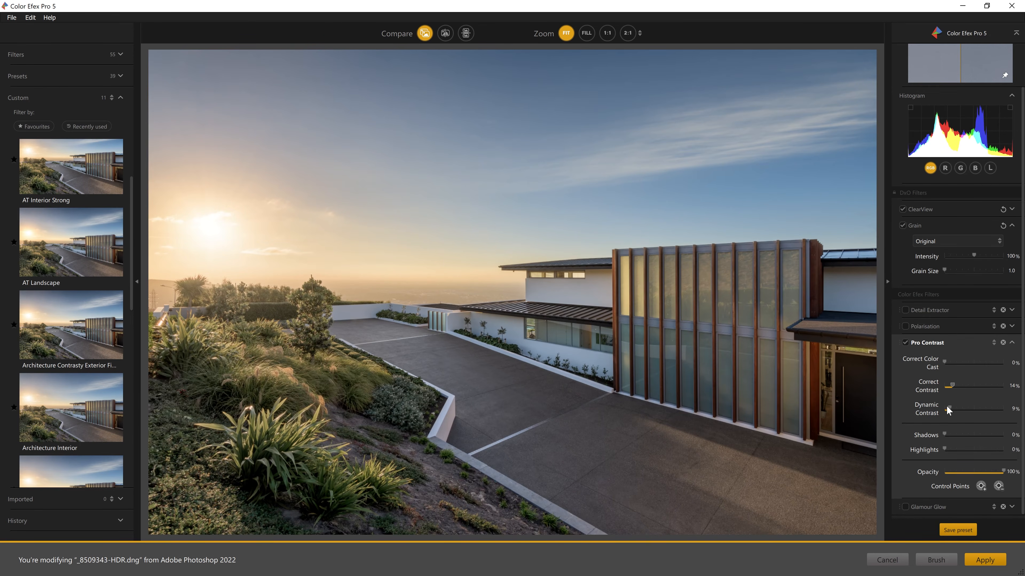
pyautogui.moveTo(948, 407)
pyautogui.mouseDown()
pyautogui.moveTo(975, 398)
pyautogui.moveTo(993, 407)
pyautogui.moveTo(969, 410)
pyautogui.moveTo(953, 383)
pyautogui.moveTo(968, 408)
pyautogui.mouseUp()
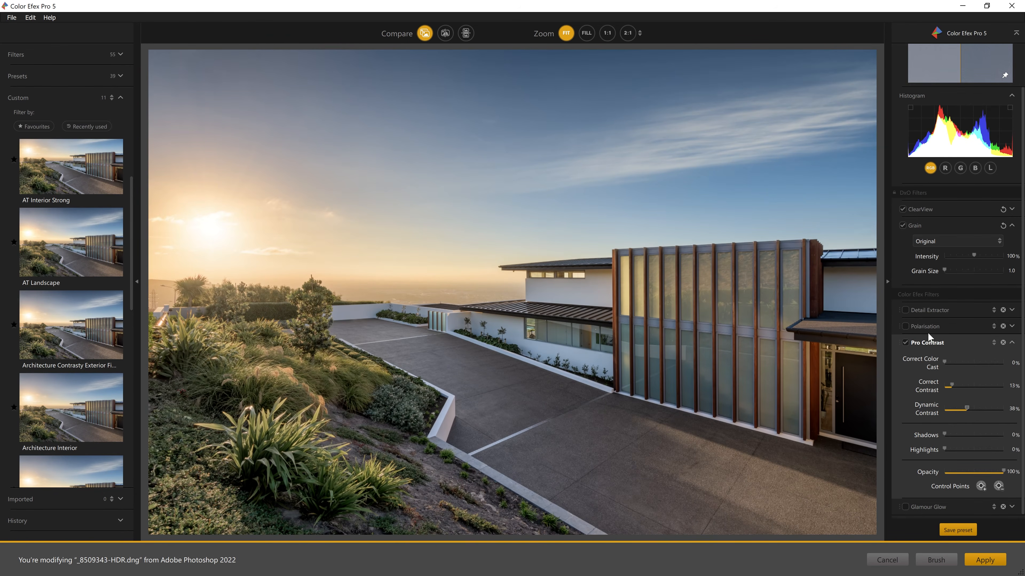
# Switch Polarisation and Detail Extractor back on, set Pro Contrast's Dynamic Contrast to 31%, and collapse its settings.
pyautogui.click(906, 326)
pyautogui.click(904, 311)
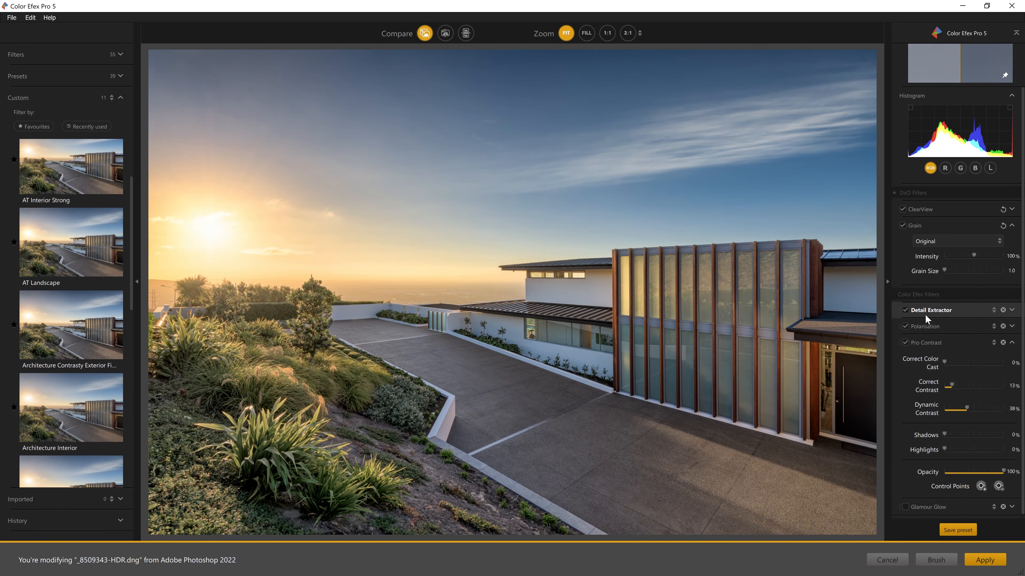
pyautogui.click(968, 410)
pyautogui.moveTo(964, 409); pyautogui.dragTo(963, 408)
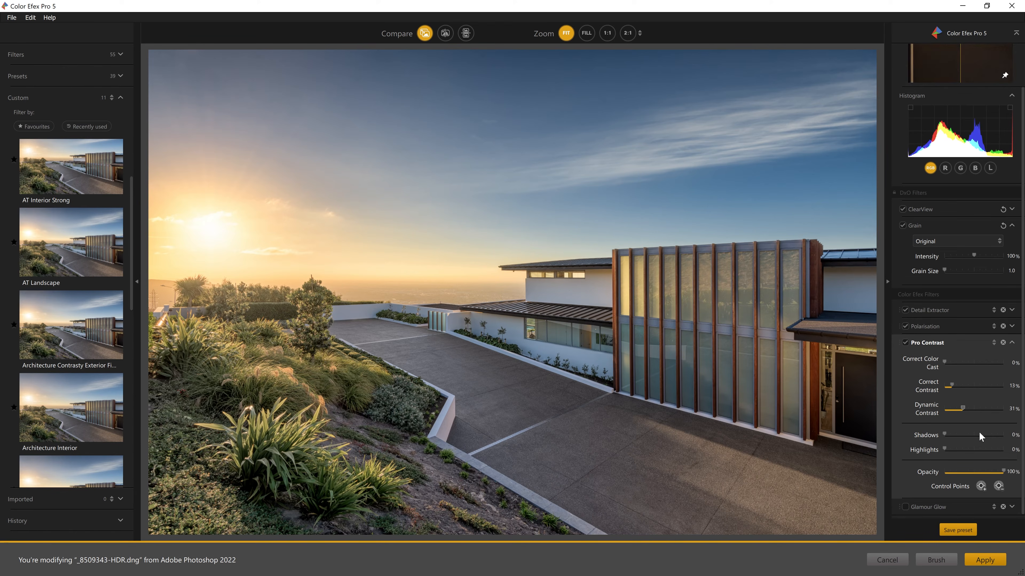
pyautogui.click(932, 343)
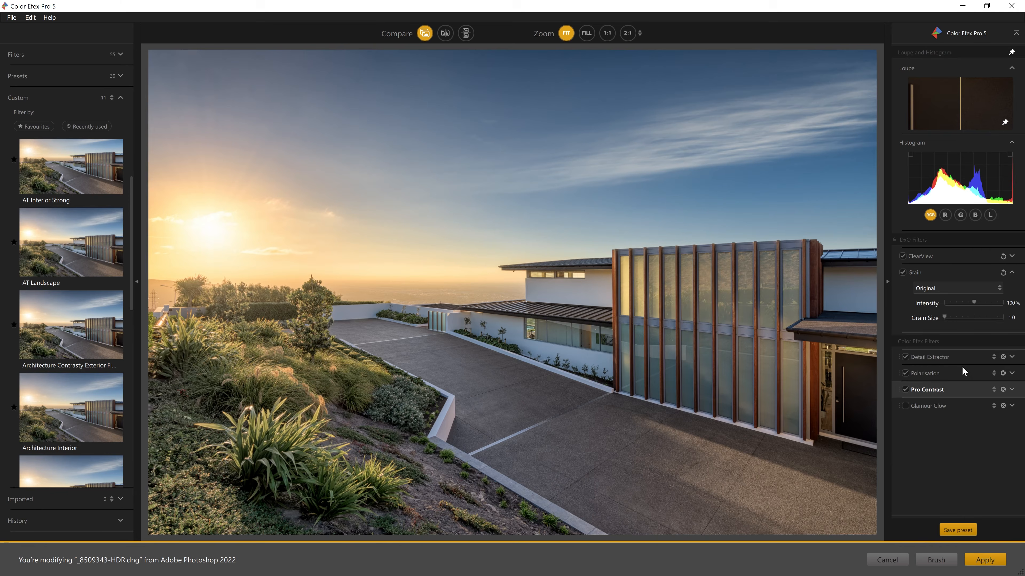
# Enable Glamour Glow with Glow 28%, Saturation -14%, Glow Warmth 31% and Opacity 62%, and apply all filters to the photo.
pyautogui.click(921, 404)
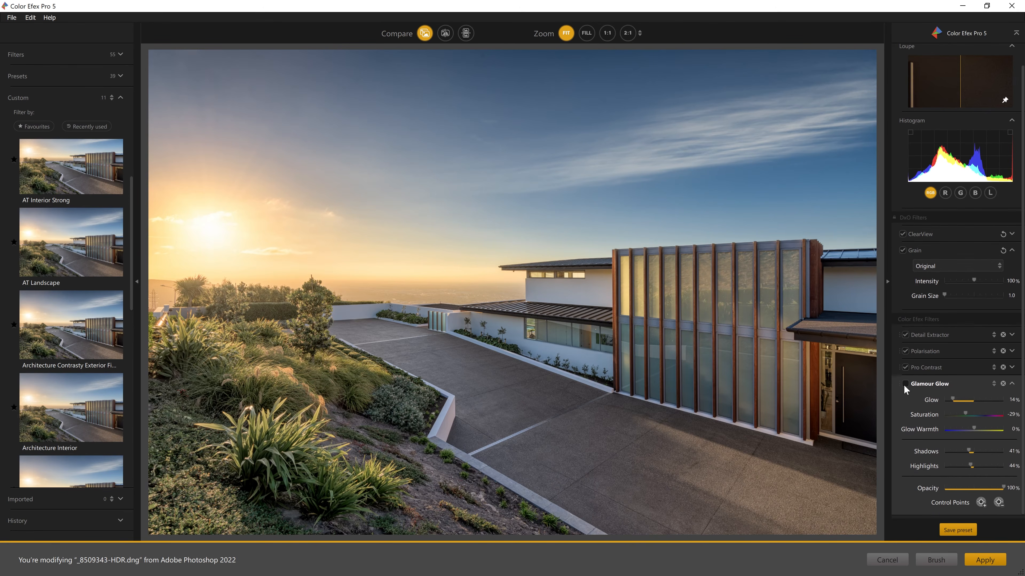
pyautogui.click(904, 384)
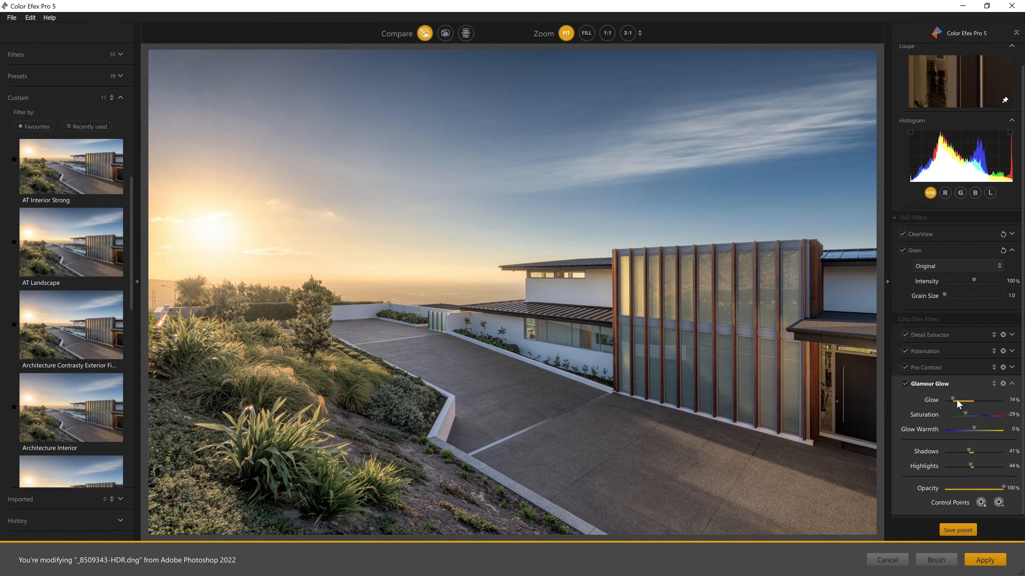
pyautogui.moveTo(987, 428); pyautogui.dragTo(982, 428)
pyautogui.moveTo(956, 395); pyautogui.dragTo(969, 414)
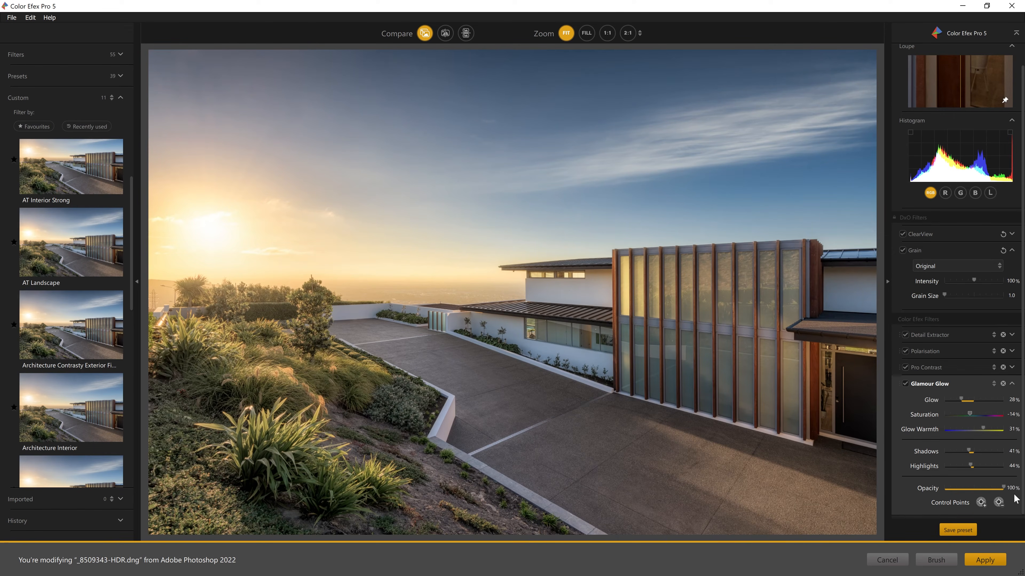
pyautogui.moveTo(1007, 491); pyautogui.dragTo(981, 477)
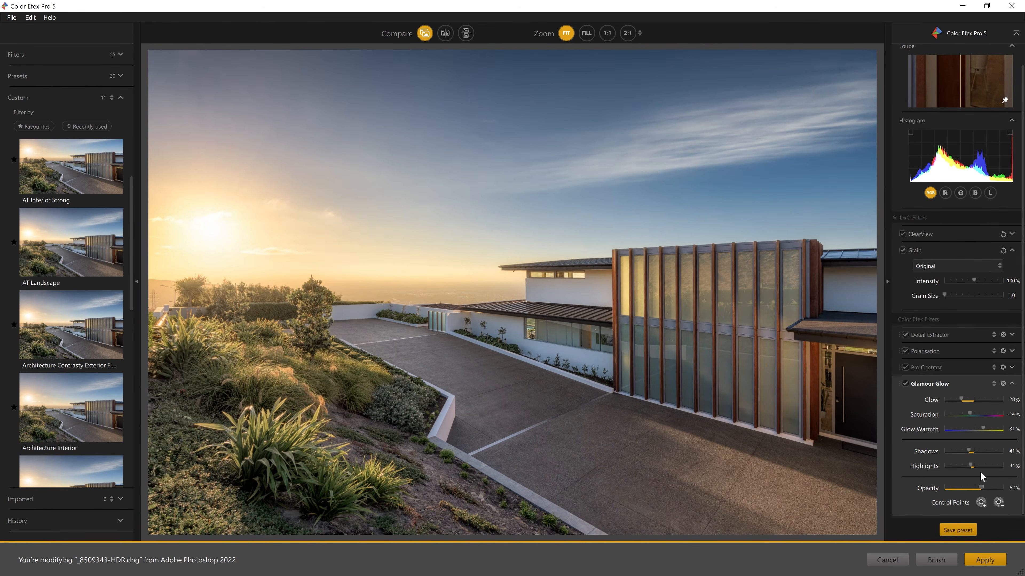
pyautogui.click(985, 560)
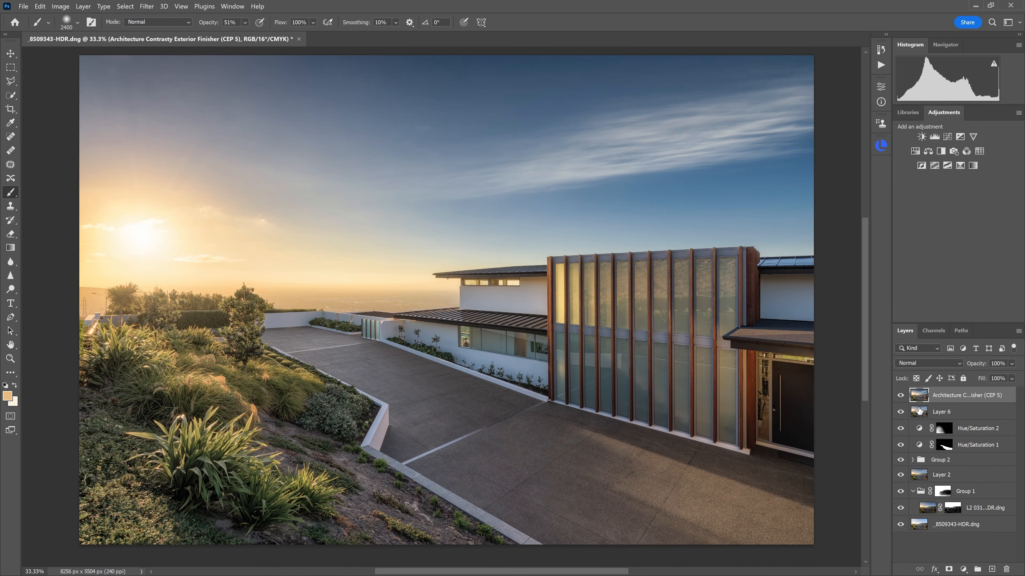
# Compare the photo with and without the Architecture Contrasty Exterior Finisher layer.
pyautogui.click(900, 396)
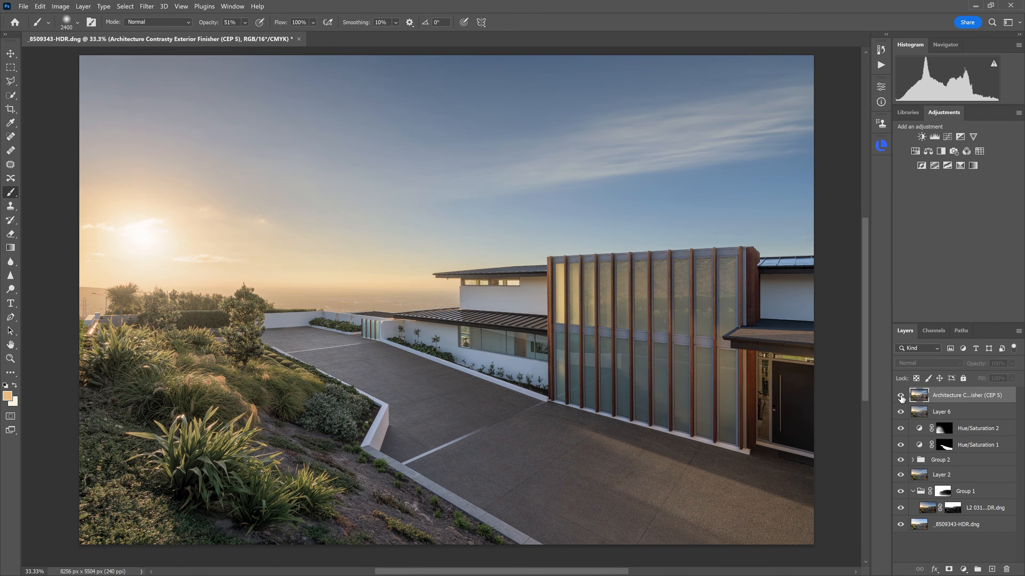
pyautogui.click(900, 395)
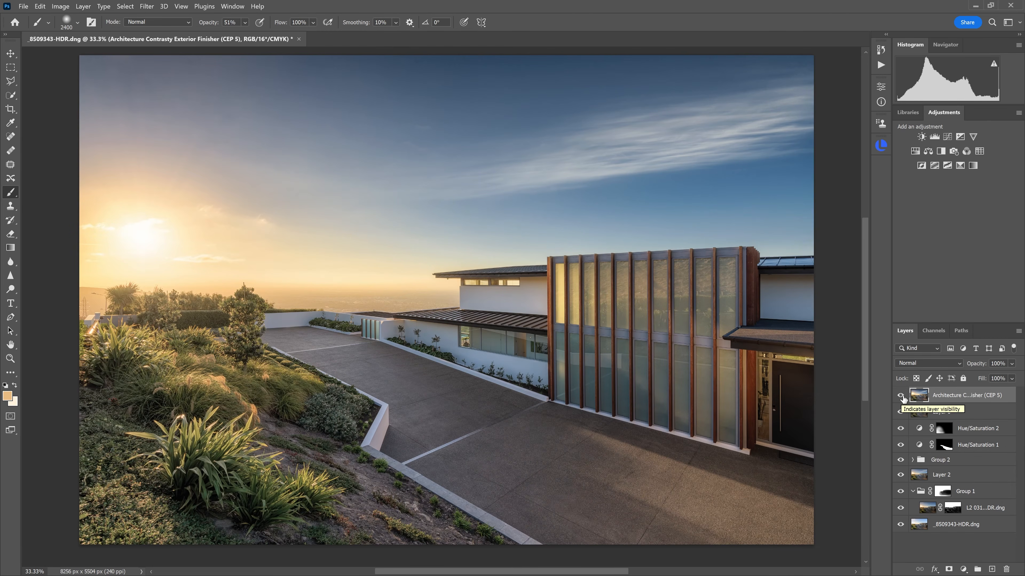
pyautogui.click(901, 397)
pyautogui.click(901, 396)
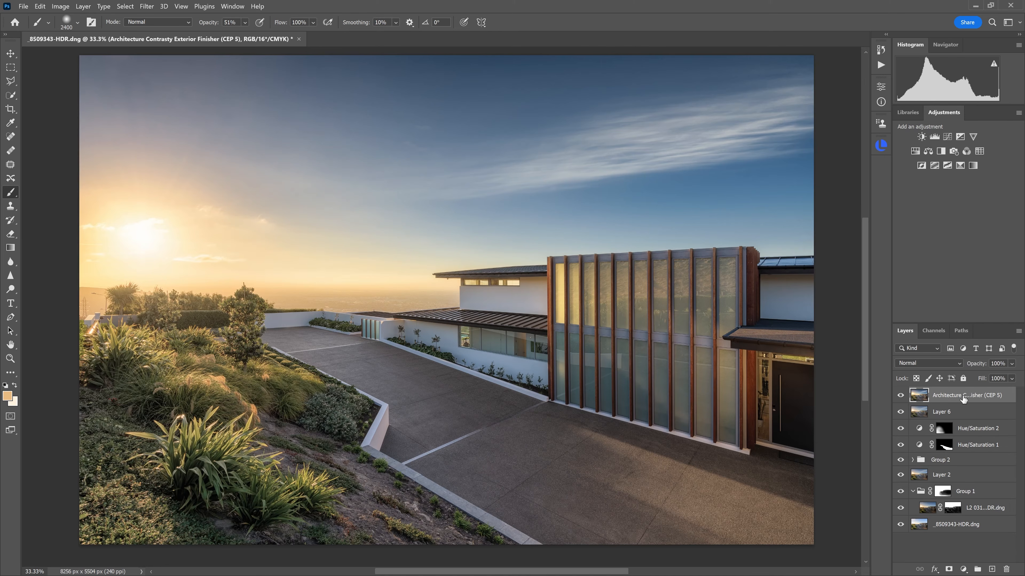
pyautogui.click(1012, 364)
pyautogui.click(997, 375)
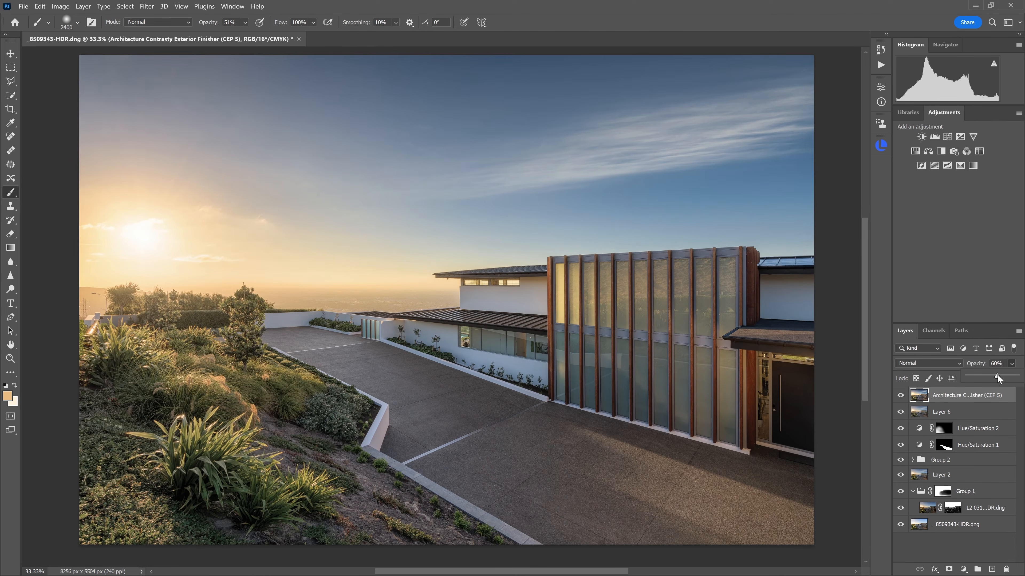
pyautogui.press('Escape')
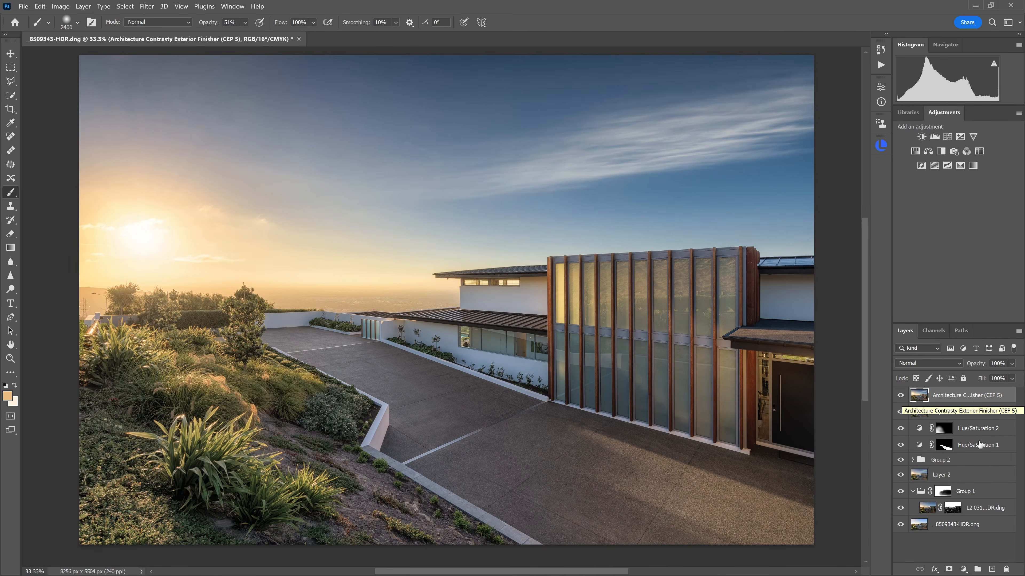
# Add a black layer mask to the Architecture Contrasty Exterior Finisher layer and fill it with 50% gray.
pyautogui.keyDown('alt'); pyautogui.click(949, 569); pyautogui.keyUp('alt')
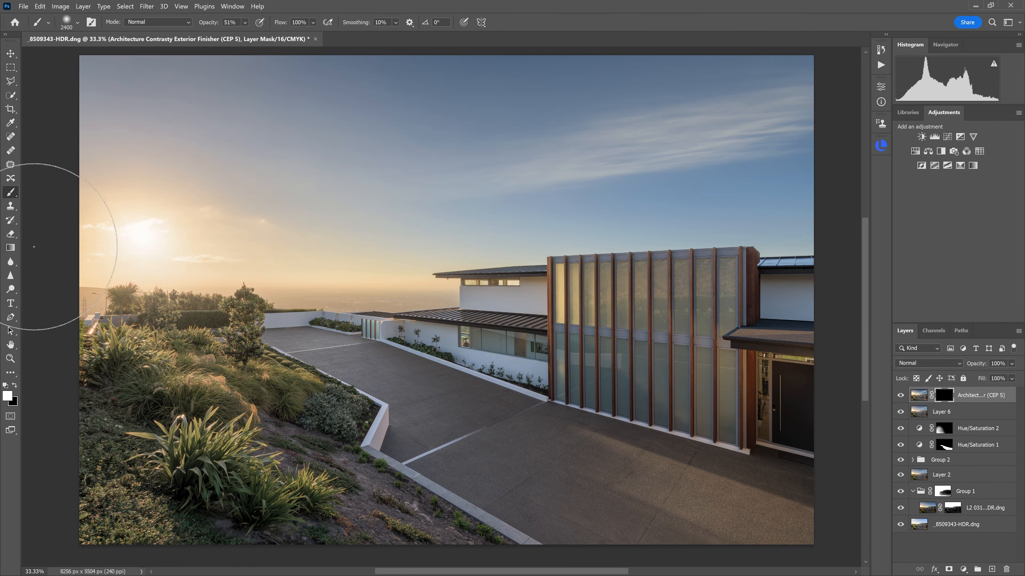
pyautogui.hotkey('shift', 'F5')
pyautogui.click(516, 150)
pyautogui.click(514, 235)
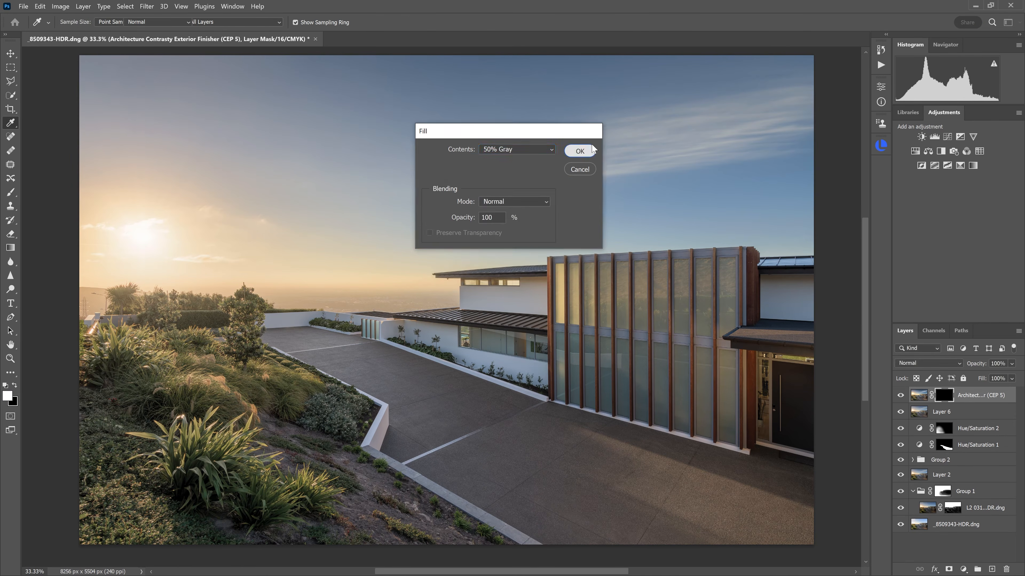
pyautogui.click(592, 150)
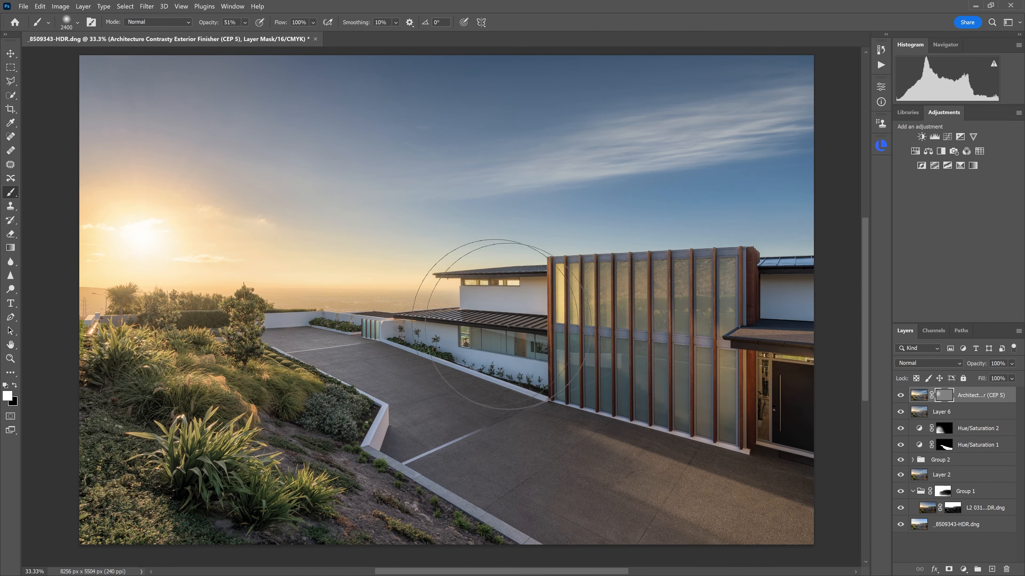
# Paint white on the finisher layer's mask across the horizon, driveway and house with the 2400 px brush at 51% opacity.
pyautogui.moveTo(707, 355); pyautogui.dragTo(712, 358)
pyautogui.moveTo(167, 305)
pyautogui.mouseDown()
pyautogui.moveTo(197, 328)
pyautogui.moveTo(354, 370)
pyautogui.moveTo(415, 419)
pyautogui.moveTo(614, 459)
pyautogui.mouseUp()
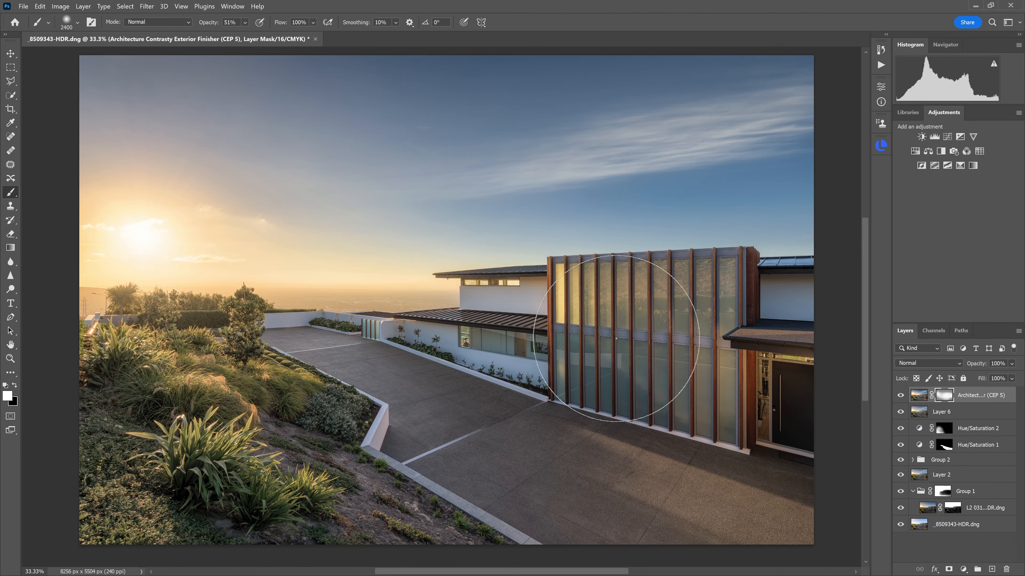
# Switch the mask painting colour to black and reduce the brush size to 1200 px.
pyautogui.press('x')
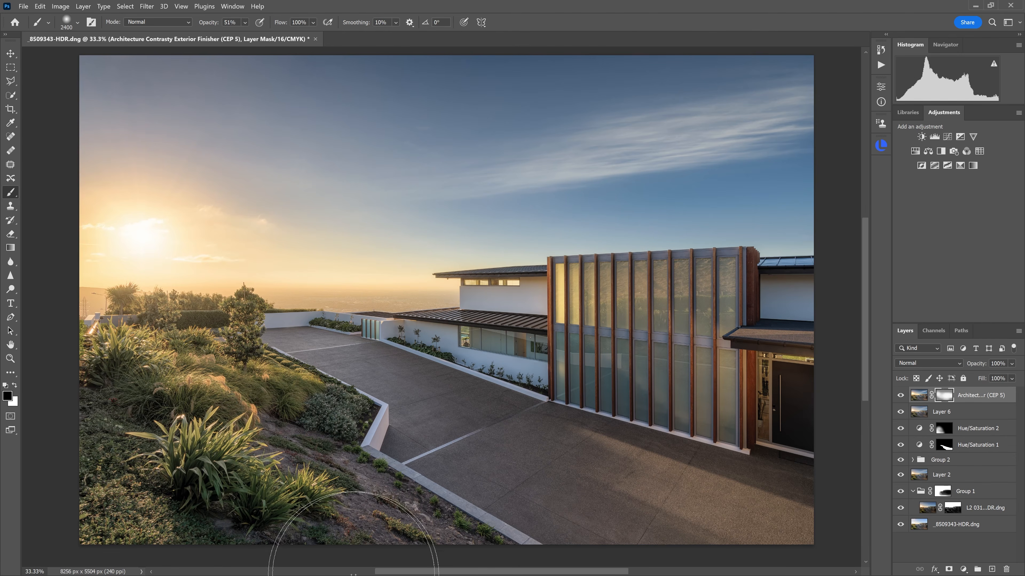
pyautogui.press('[')
pyautogui.press('[')
pyautogui.press('[')
pyautogui.press('[')
pyautogui.press('[')
pyautogui.press('[')
pyautogui.press('[')
pyautogui.press('[')
pyautogui.press('[')
pyautogui.press('[')
pyautogui.press('[')
pyautogui.press('[')
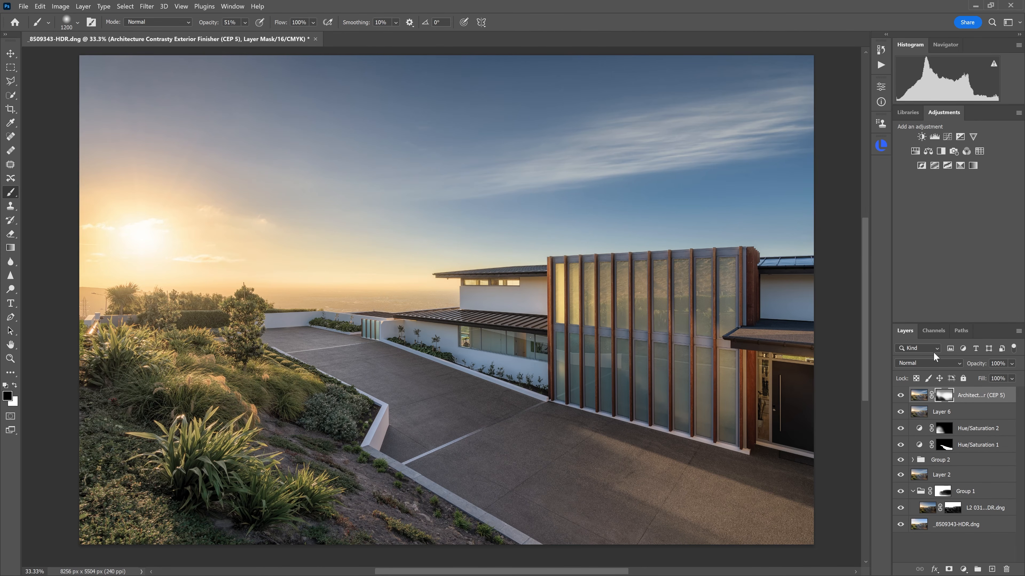
# Inspect the finisher layer's mask on its own and compare the photo with the layer hidden and shown.
pyautogui.keyDown('alt'); pyautogui.click(945, 398); pyautogui.keyUp('alt')
pyautogui.keyDown('alt'); pyautogui.click(945, 398); pyautogui.keyUp('alt')
pyautogui.click(900, 397)
pyautogui.click(900, 396)
# Paint black on the finisher layer's mask over the clouds above the house with a 1700 px brush at 35% opacity.
pyautogui.press(']')
pyautogui.press(']')
pyautogui.press(']')
pyautogui.press(']')
pyautogui.press(']')
pyautogui.click(245, 22)
pyautogui.moveTo(254, 36); pyautogui.dragTo(245, 36)
pyautogui.moveTo(794, 136); pyautogui.dragTo(762, 136)
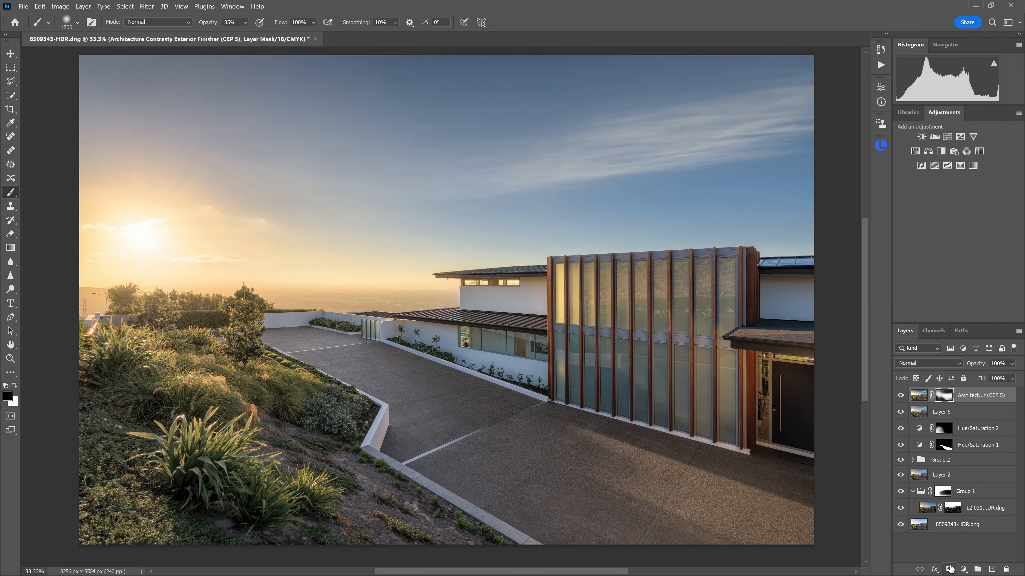
# Add a Curves adjustment layer with a slightly lowered shadow point and a midtone point at input 131, output 141.
pyautogui.click(962, 571)
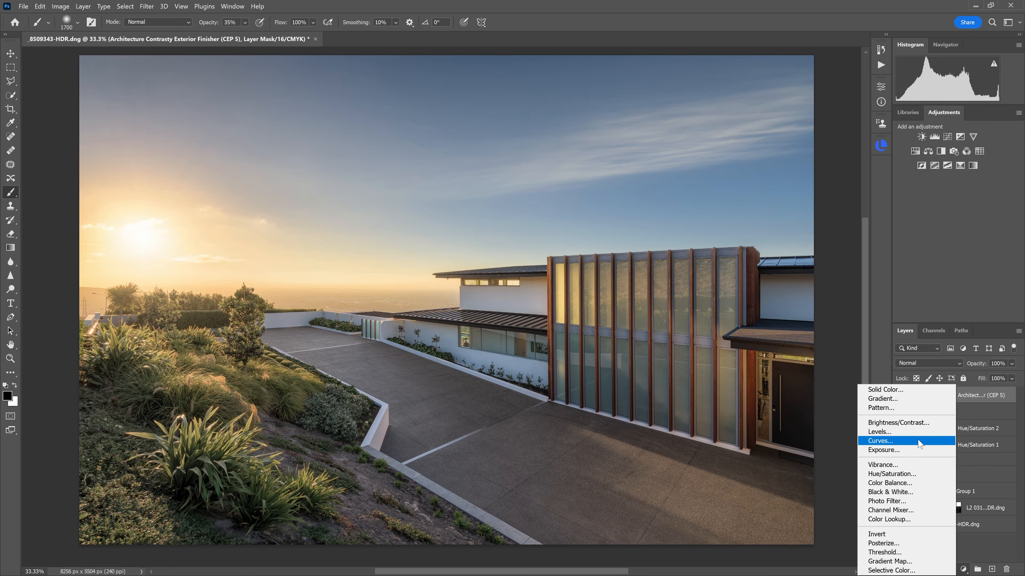
pyautogui.click(879, 443)
pyautogui.moveTo(786, 207); pyautogui.dragTo(786, 211)
pyautogui.click(818, 178)
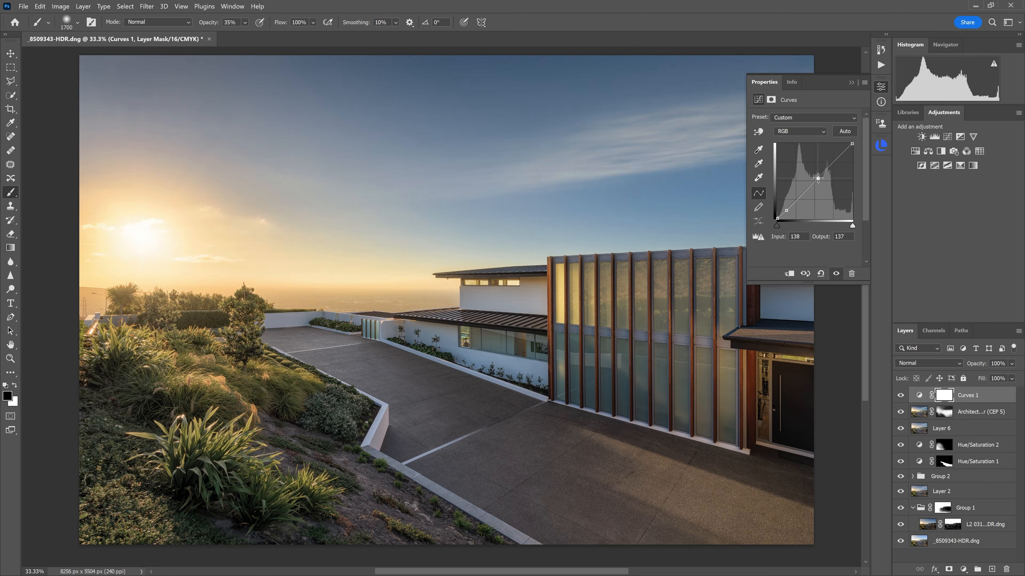
pyautogui.moveTo(817, 178); pyautogui.dragTo(815, 177)
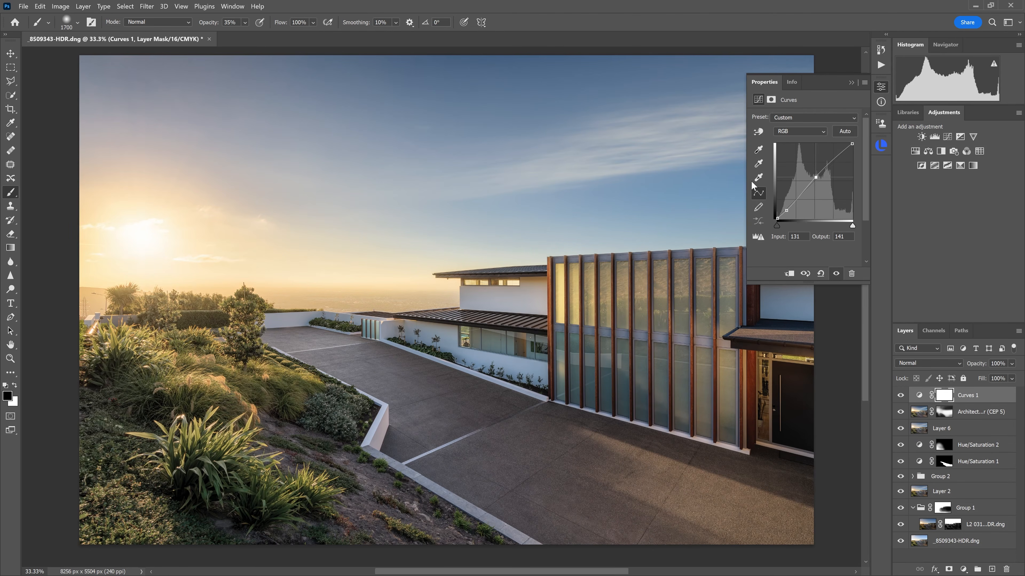
# Invert the contrast Curves layer's mask to black and paint white over the house with the 1700 px brush at 35% opacity.
pyautogui.click(847, 76)
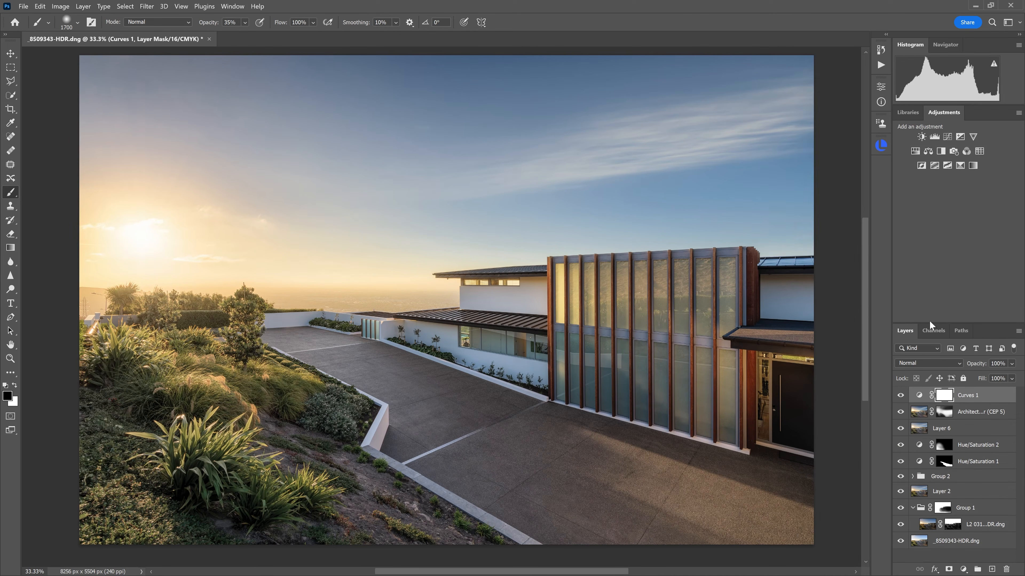
pyautogui.hotkey('ctrl', 'i')
pyautogui.press('x')
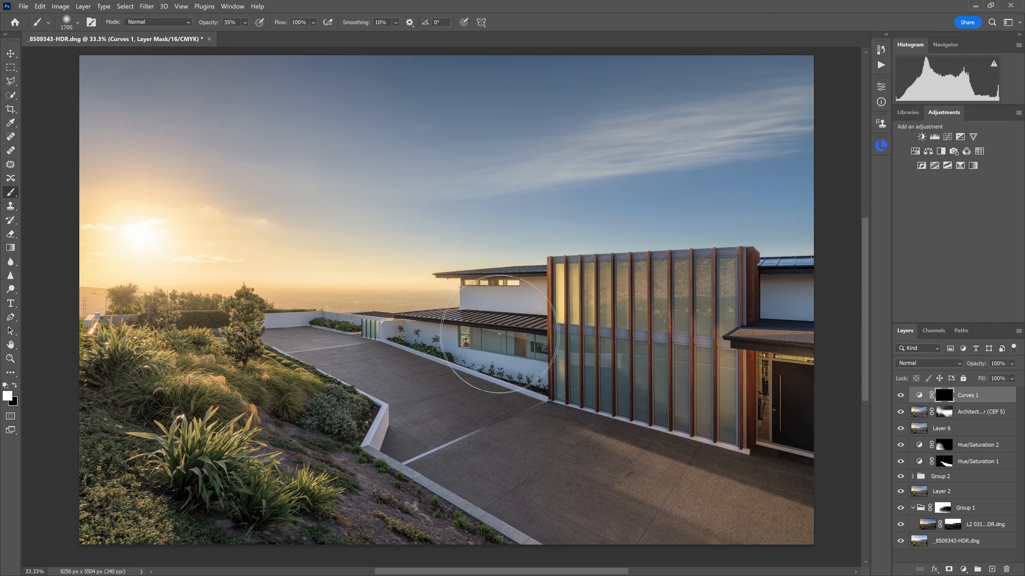
pyautogui.moveTo(517, 320); pyautogui.dragTo(573, 323)
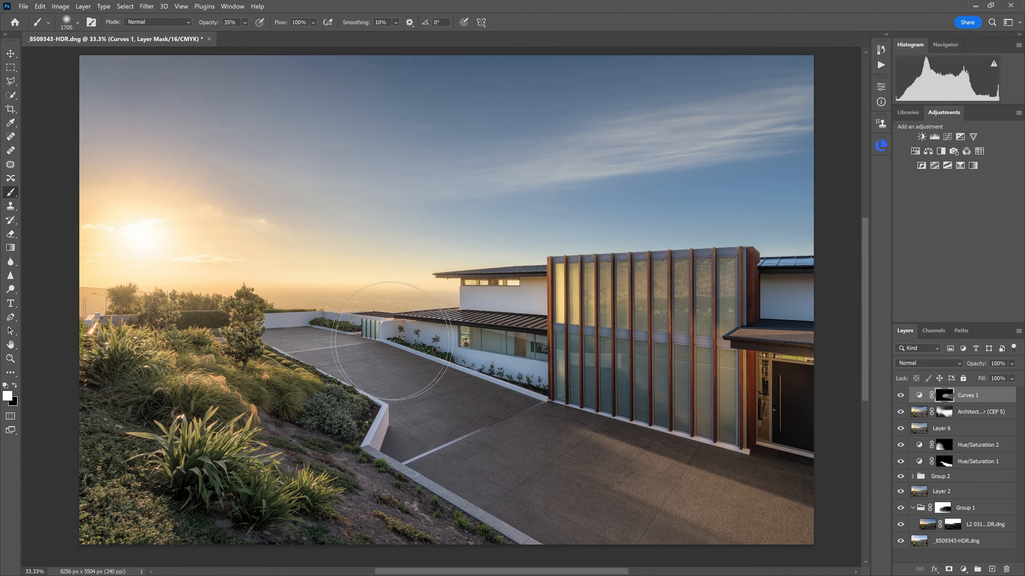
# Add a second Curves layer that darkens the photo with a point at input 160, output 129, and compare it hidden and shown.
pyautogui.hotkey('ctrl', 'm')
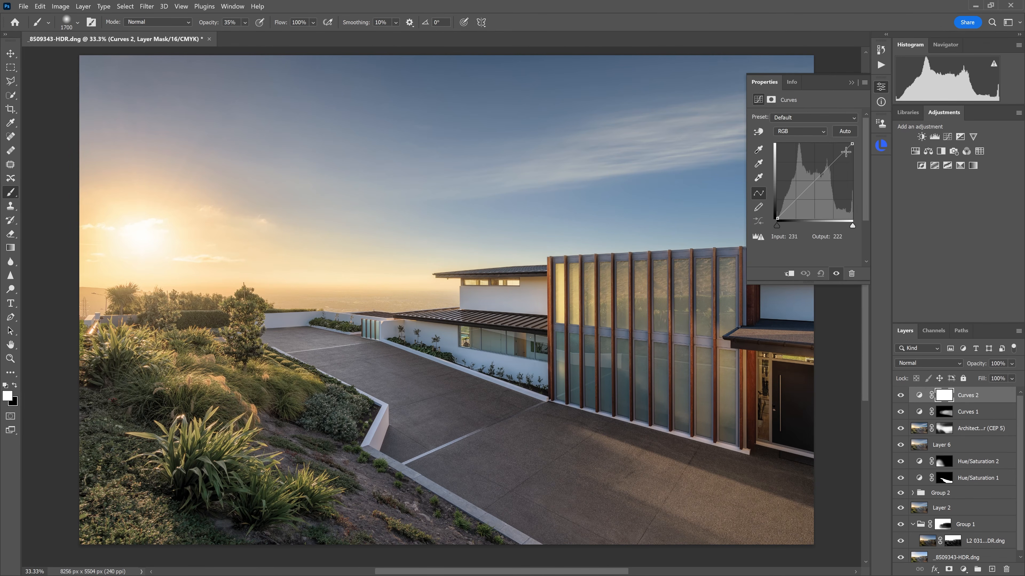
pyautogui.moveTo(824, 171); pyautogui.dragTo(825, 181)
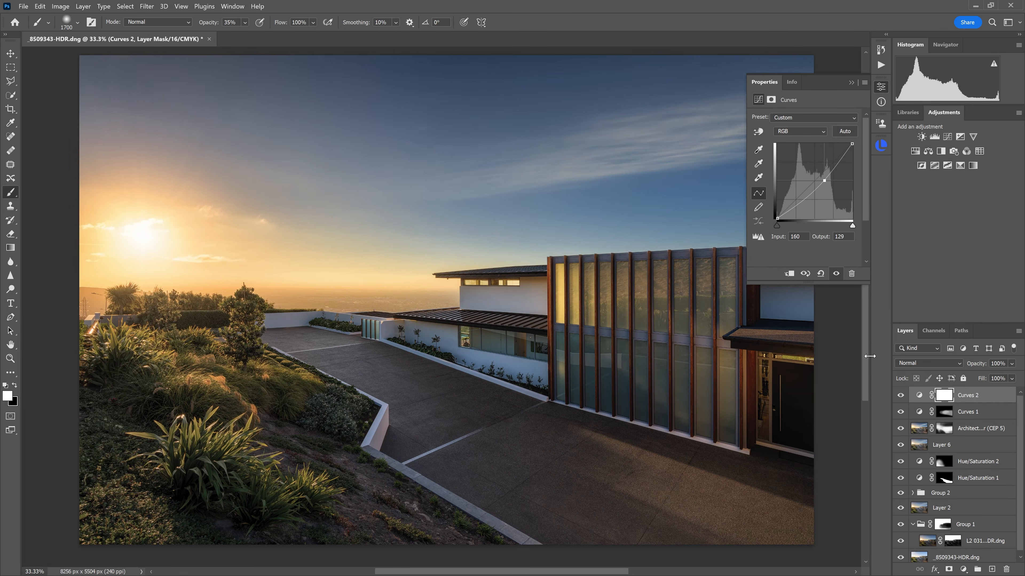
pyautogui.click(902, 396)
pyautogui.click(902, 396)
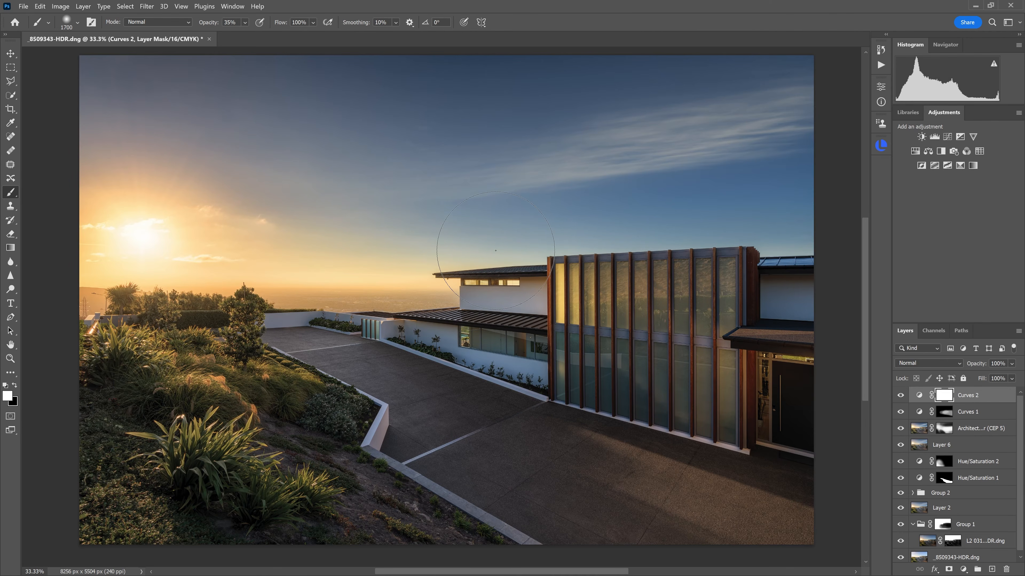
# Invert the darkening Curves layer's mask to black and draw a white gradient down from the sky's upper edge.
pyautogui.click(11, 247)
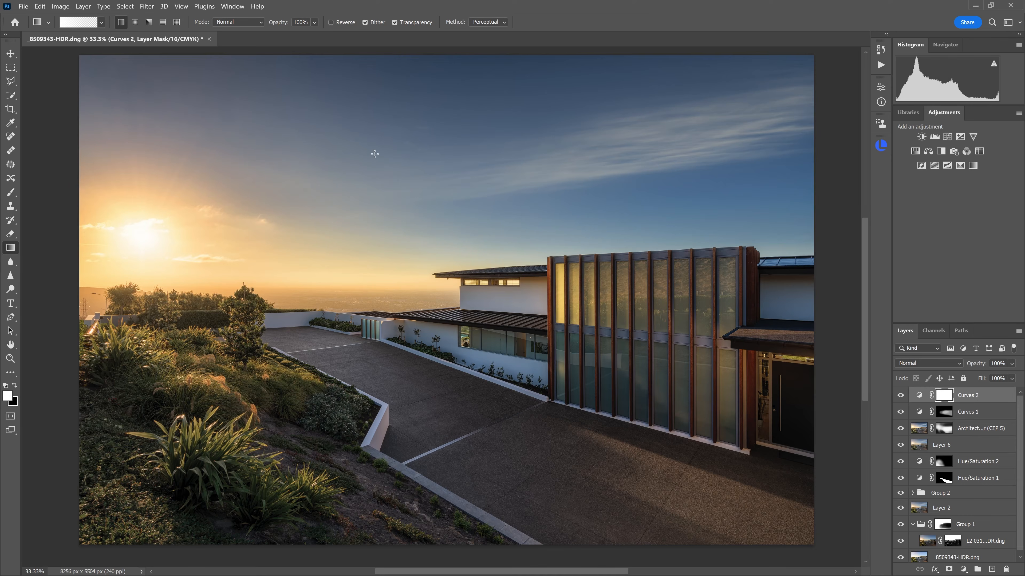
pyautogui.hotkey('ctrl', 'i')
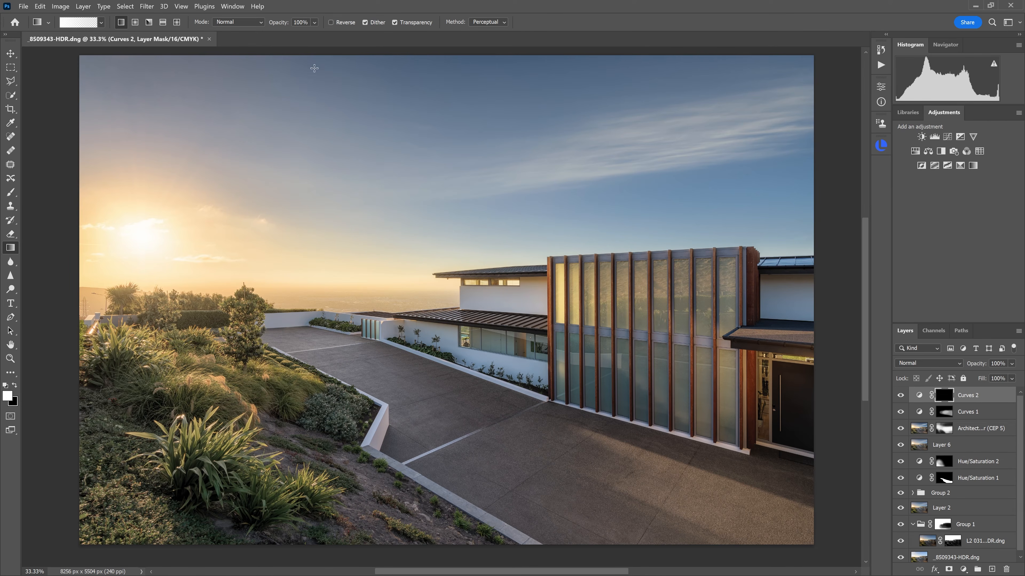
pyautogui.moveTo(313, 56); pyautogui.dragTo(260, 185)
pyautogui.moveTo(345, 310); pyautogui.dragTo(346, 309)
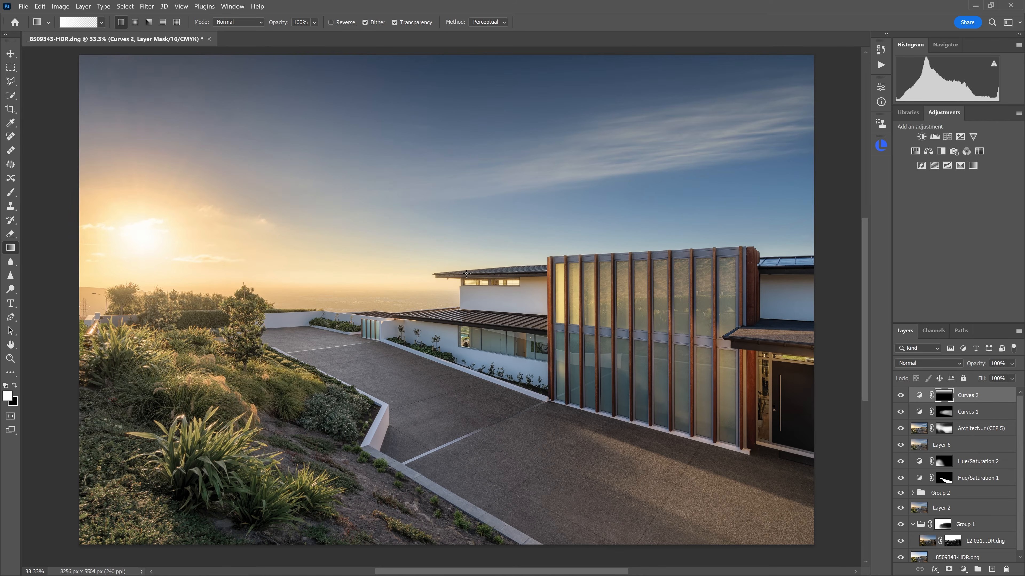
# Brush white at 35% opacity on the darkening Curves layer's mask over the foreground garden and driveway.
pyautogui.click(900, 396)
pyautogui.click(900, 397)
pyautogui.click(10, 192)
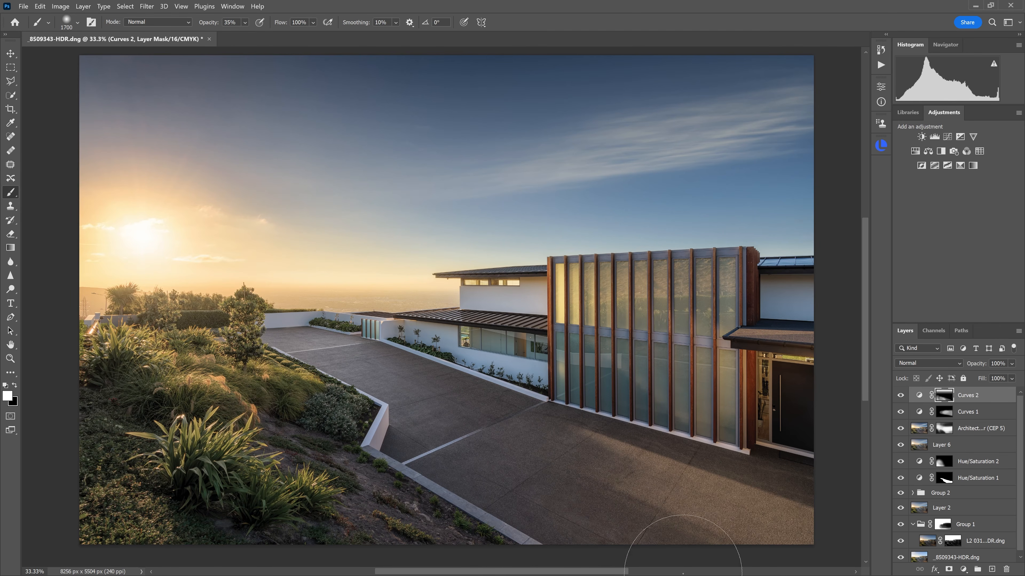
# Add a white gradient at 49% opacity to the darkening Curves mask from the photo's right edge towards the centre.
pyautogui.press('g')
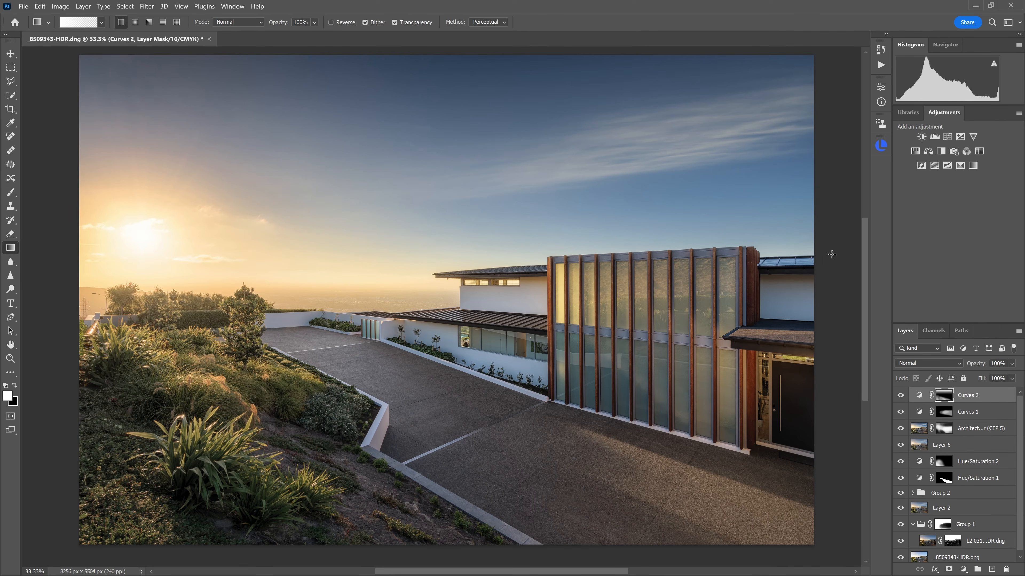
pyautogui.click(315, 22)
pyautogui.click(317, 34)
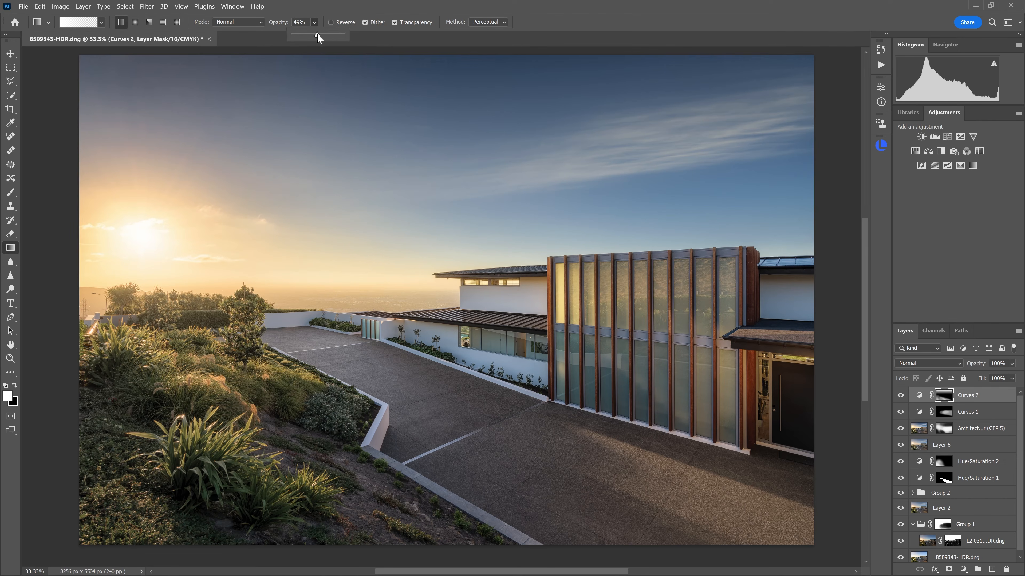
pyautogui.moveTo(847, 243); pyautogui.dragTo(456, 249)
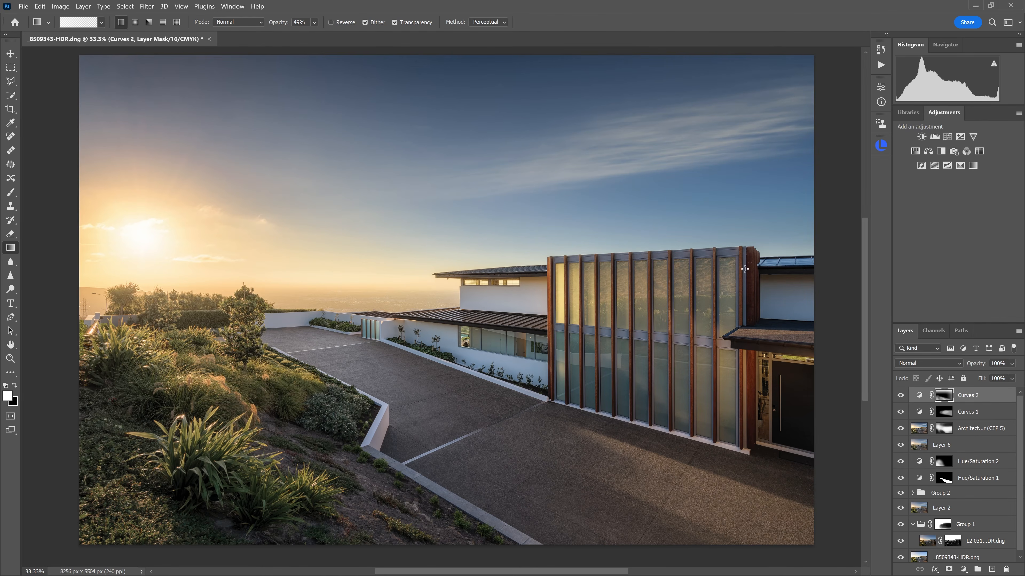
# Compare the photo with the darkening Curves layer hidden and shown, and inspect its mask on its own.
pyautogui.click(899, 396)
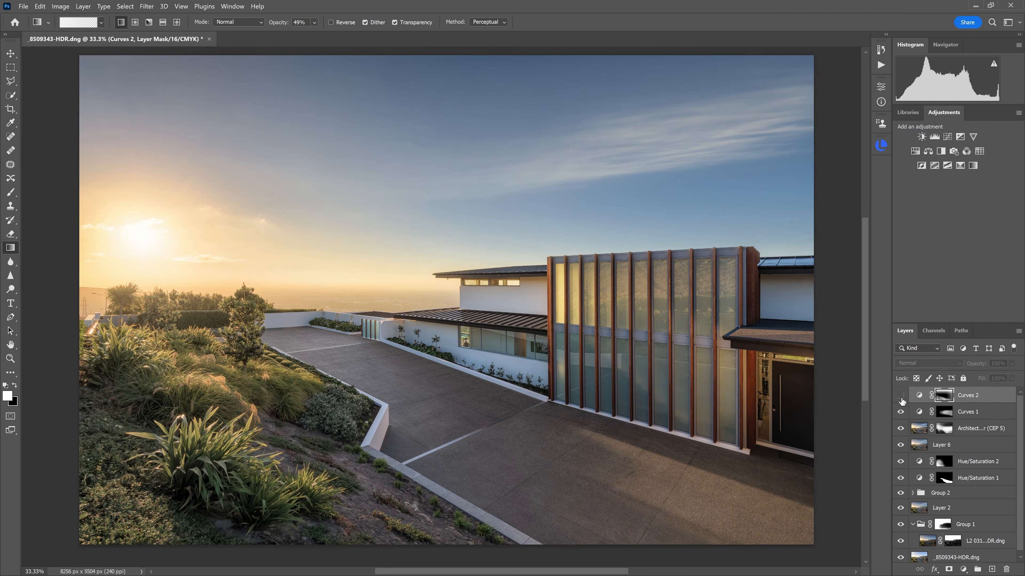
pyautogui.click(901, 396)
pyautogui.click(901, 399)
pyautogui.click(901, 397)
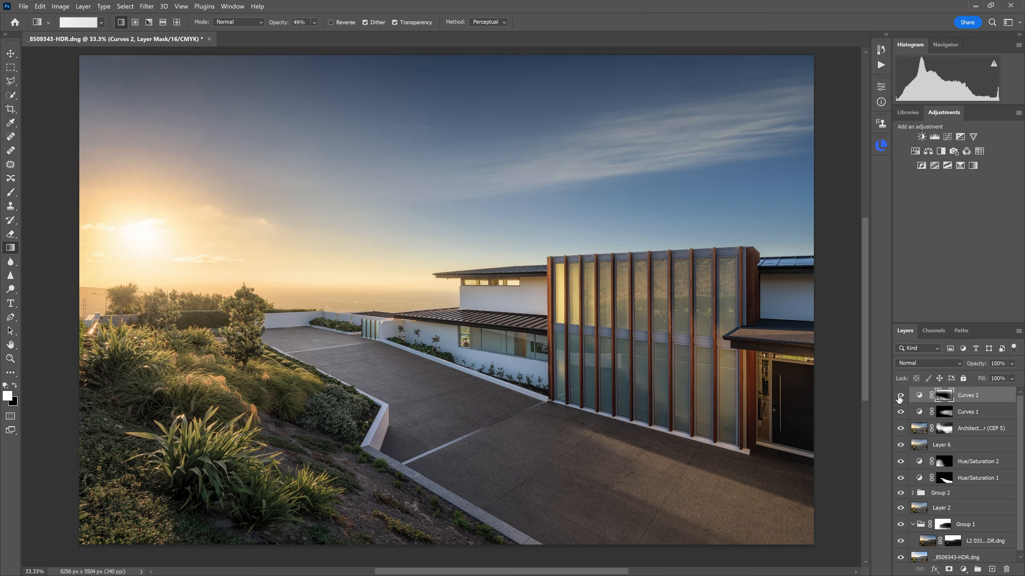
pyautogui.keyDown('alt'); pyautogui.click(946, 399); pyautogui.keyUp('alt')
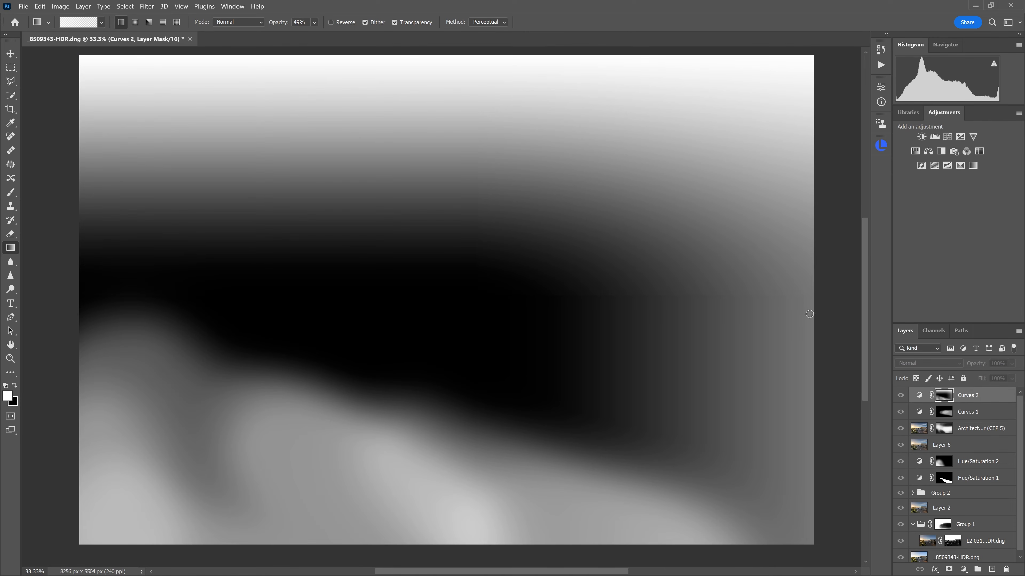
pyautogui.keyDown('alt'); pyautogui.click(949, 398); pyautogui.keyUp('alt')
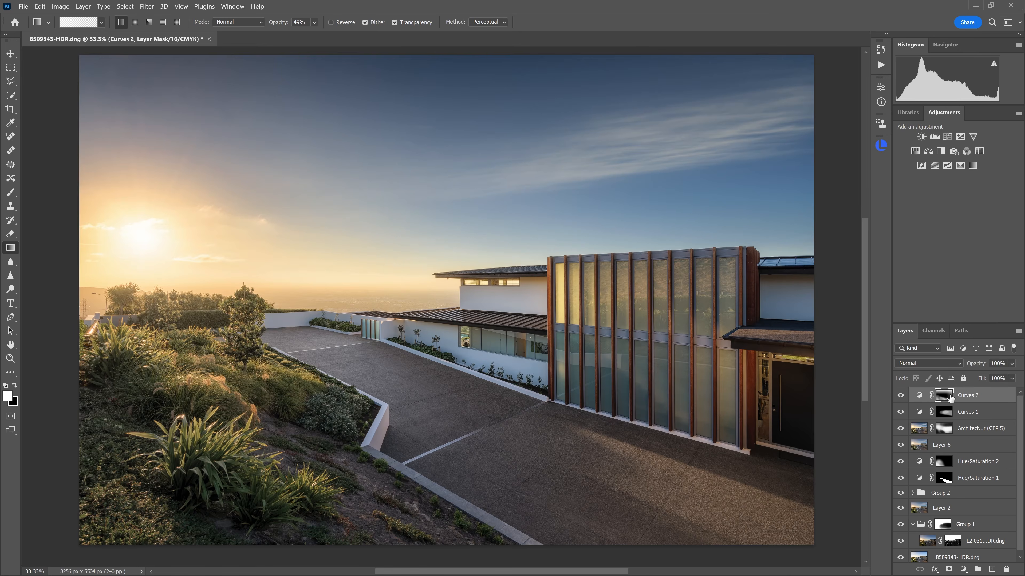
pyautogui.click(901, 396)
pyautogui.click(901, 397)
# Add a third Curves adjustment layer that brightens the photo with a point at input 175, output 191.
pyautogui.click(963, 569)
pyautogui.click(887, 440)
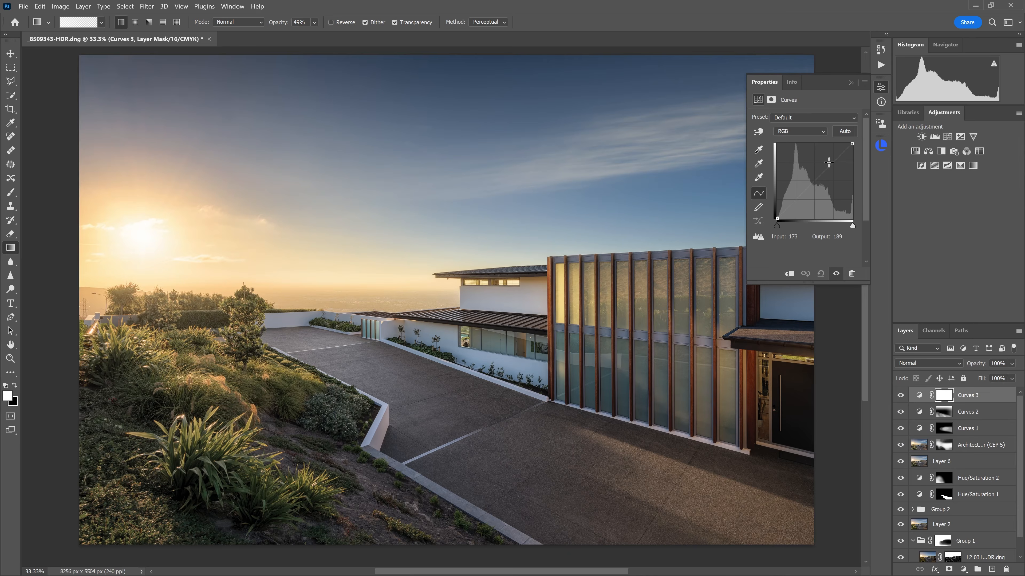
pyautogui.moveTo(828, 167); pyautogui.dragTo(828, 162)
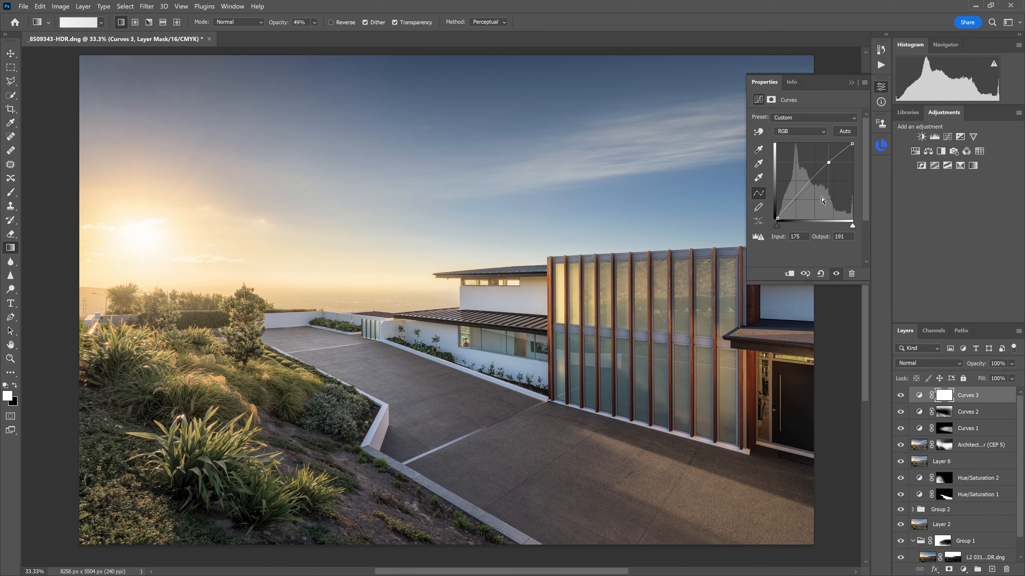
# Enlarge the brush to 3400 px and invert the brightening Curves layer's mask to black.
pyautogui.click(943, 399)
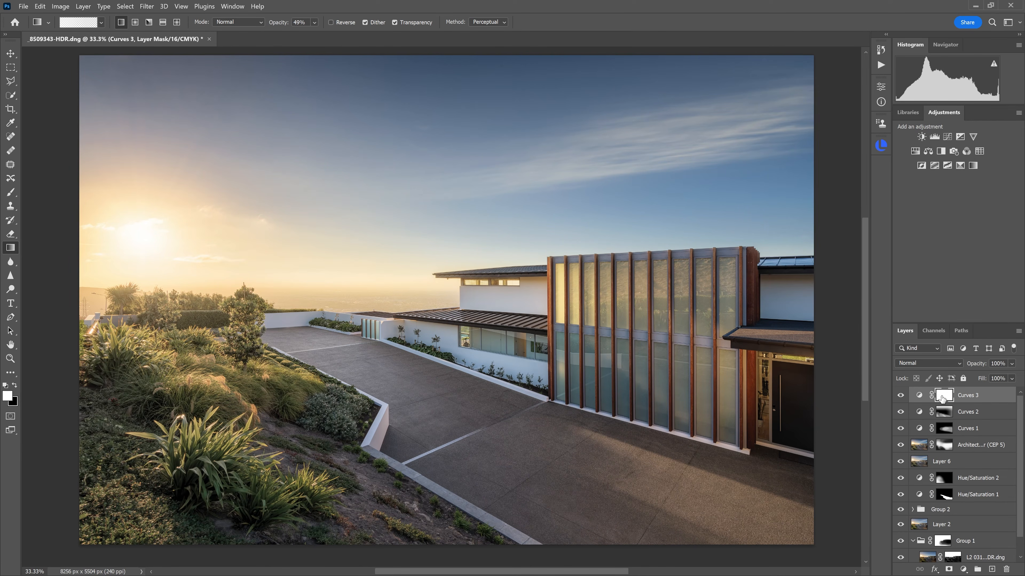
pyautogui.press('b')
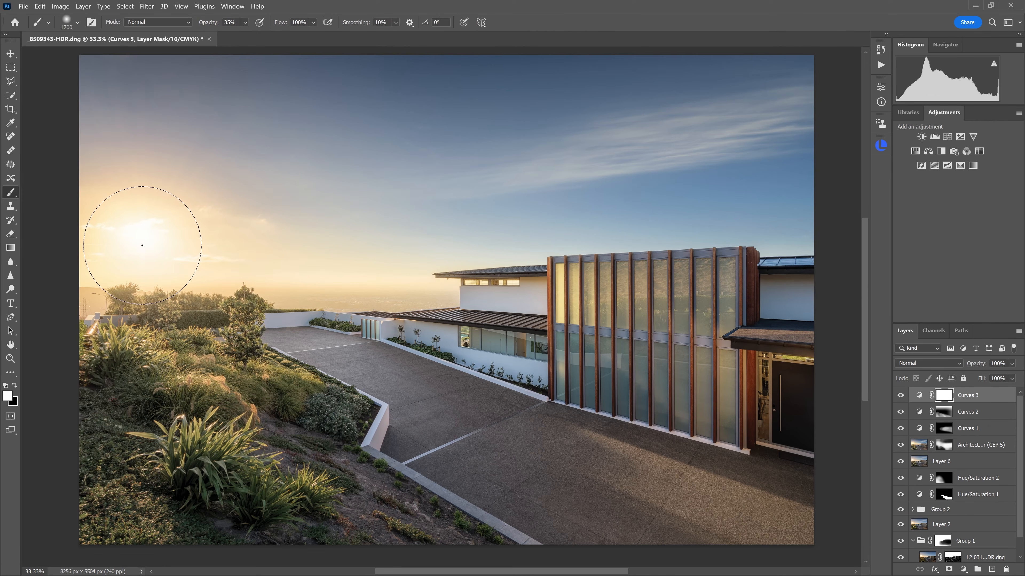
pyautogui.press(']')
pyautogui.press(']')
pyautogui.press(']')
pyautogui.press(']')
pyautogui.press(']')
pyautogui.press(']')
pyautogui.press(']')
pyautogui.press(']')
pyautogui.press(']')
pyautogui.press(']')
pyautogui.press(']')
pyautogui.press(']')
pyautogui.press(']')
pyautogui.press(']')
pyautogui.press(']')
pyautogui.press(']')
pyautogui.press(']')
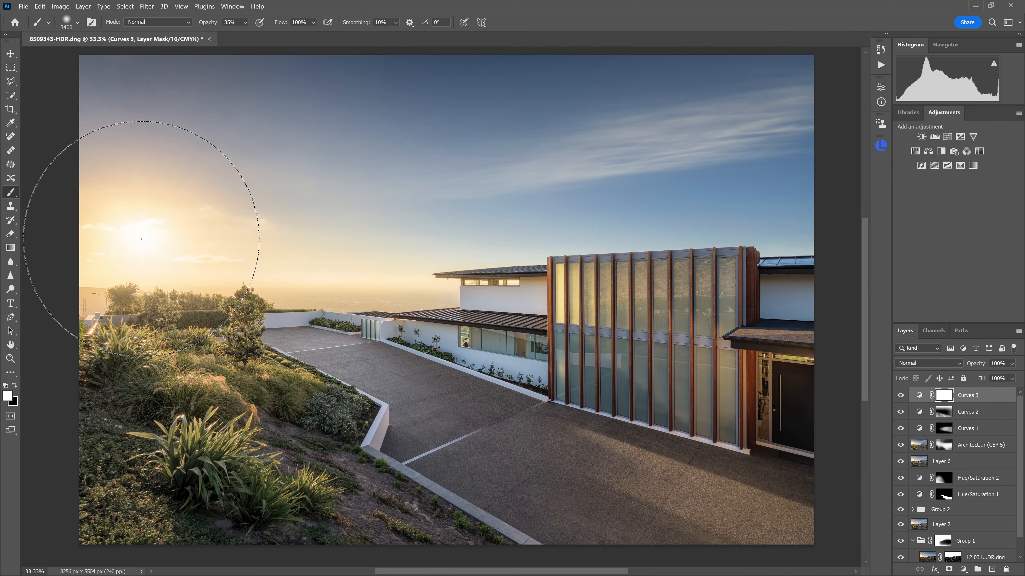
pyautogui.hotkey('ctrl', 'i')
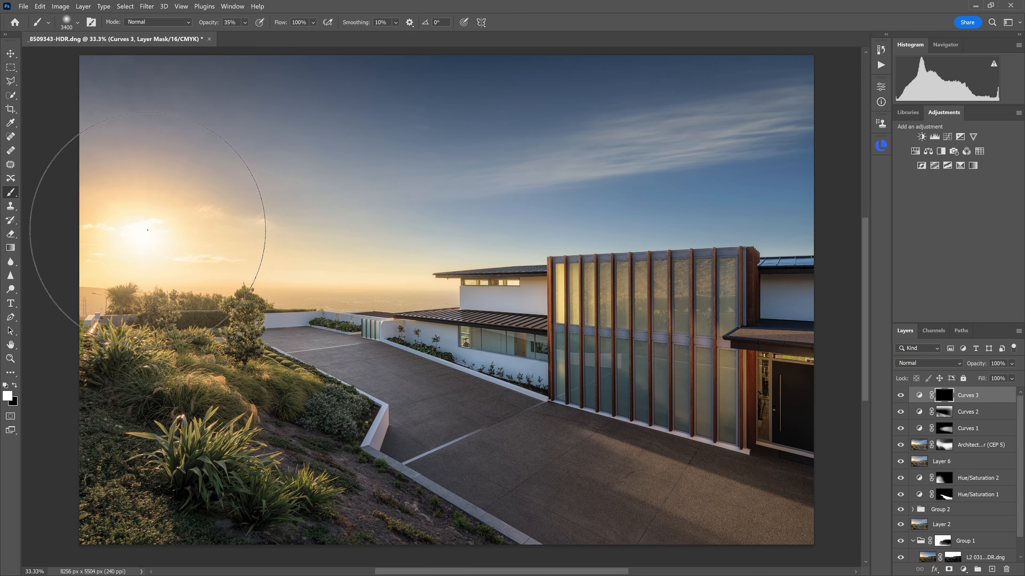
# Paint white at 35% opacity on the brightening Curves mask across the house and driveway, and compare the layer hidden and shown.
pyautogui.moveTo(742, 329)
pyautogui.mouseDown()
pyautogui.moveTo(773, 335)
pyautogui.moveTo(686, 411)
pyautogui.moveTo(495, 331)
pyautogui.mouseUp()
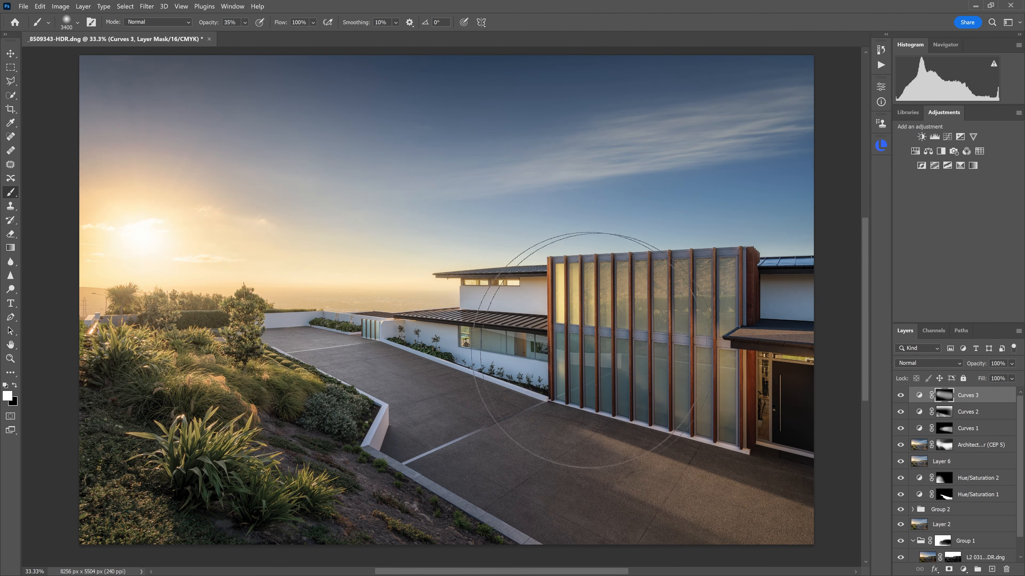
pyautogui.moveTo(685, 363); pyautogui.dragTo(823, 367)
pyautogui.click(900, 395)
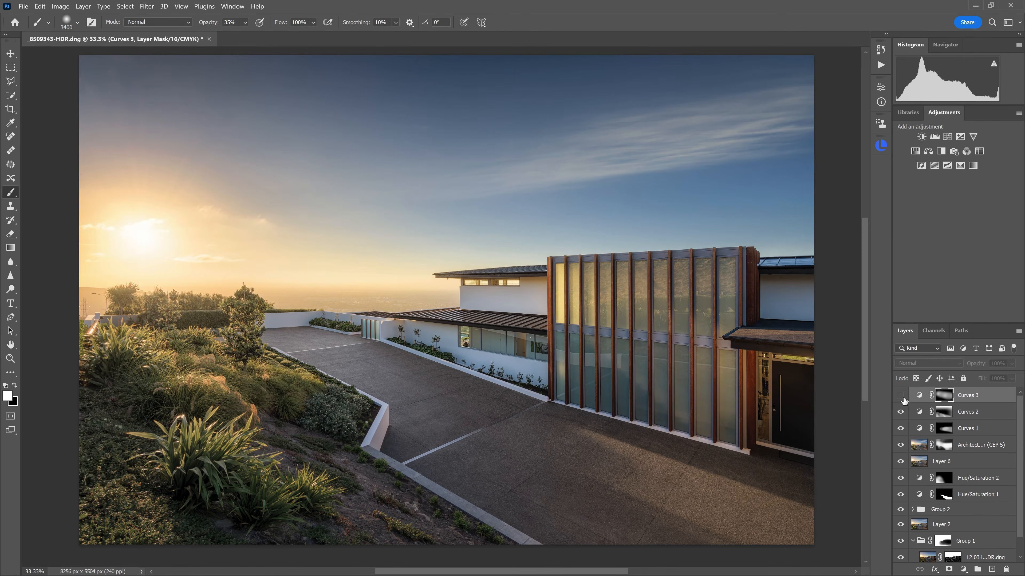
pyautogui.click(911, 398)
pyautogui.click(901, 396)
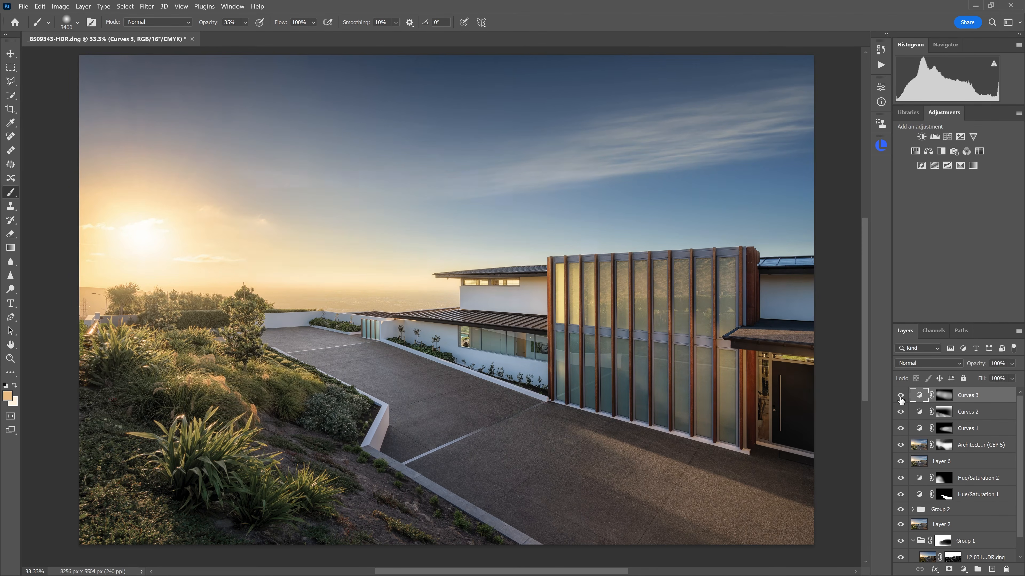
# Reselect the brightening Curves layer's mask with black as the painting colour.
pyautogui.press('x')
pyautogui.click(945, 396)
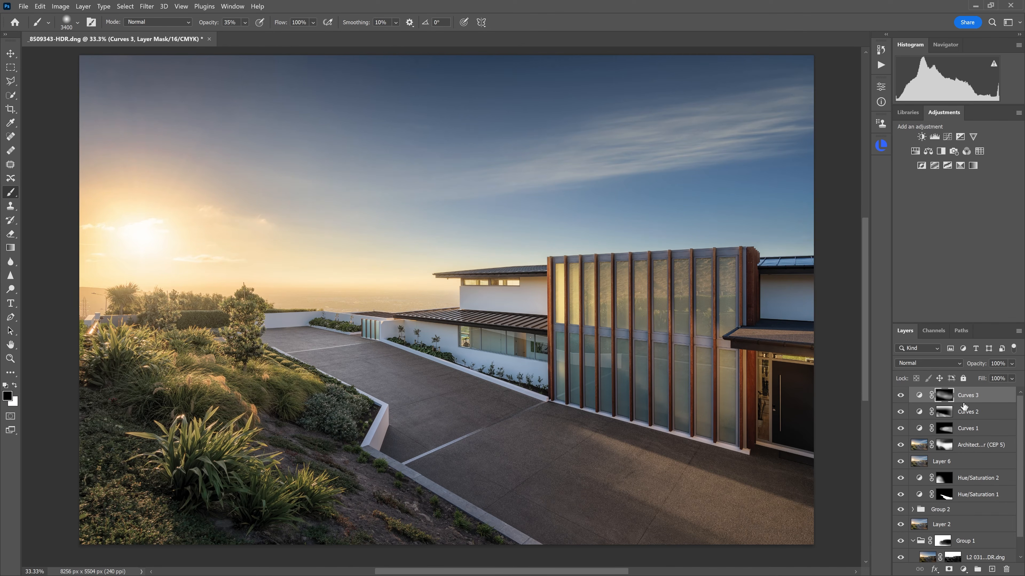
# Group the three Curves layers and name the group "curves".
pyautogui.keyDown('shift'); pyautogui.click(976, 430); pyautogui.keyUp('shift')
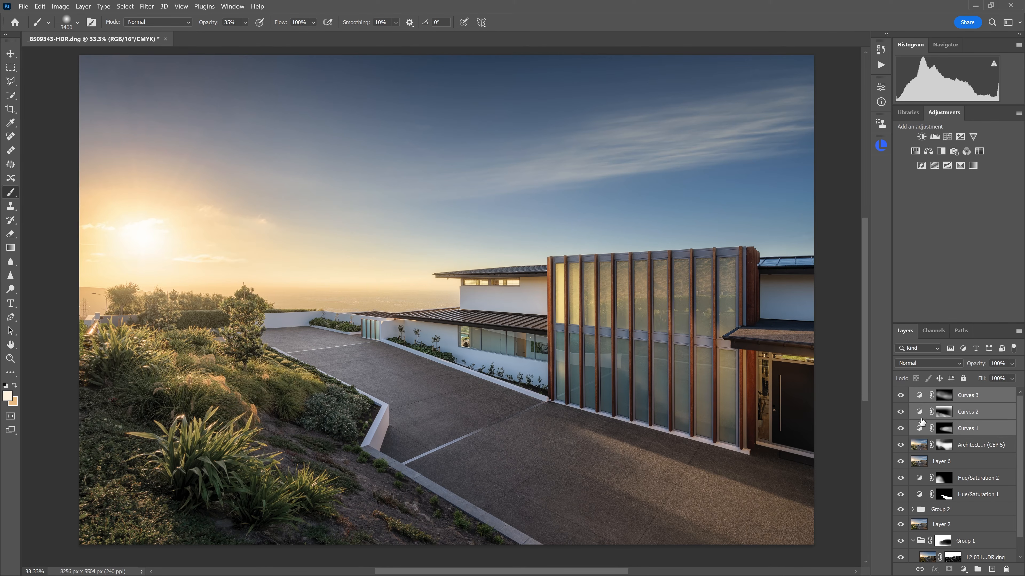
pyautogui.hotkey('ctrl', 'g')
pyautogui.doubleClick(935, 394)
pyautogui.write('curves')
pyautogui.press('Return')
# Compare the image with the curves group and the Color Efex Pro layer hidden and shown.
pyautogui.click(900, 394)
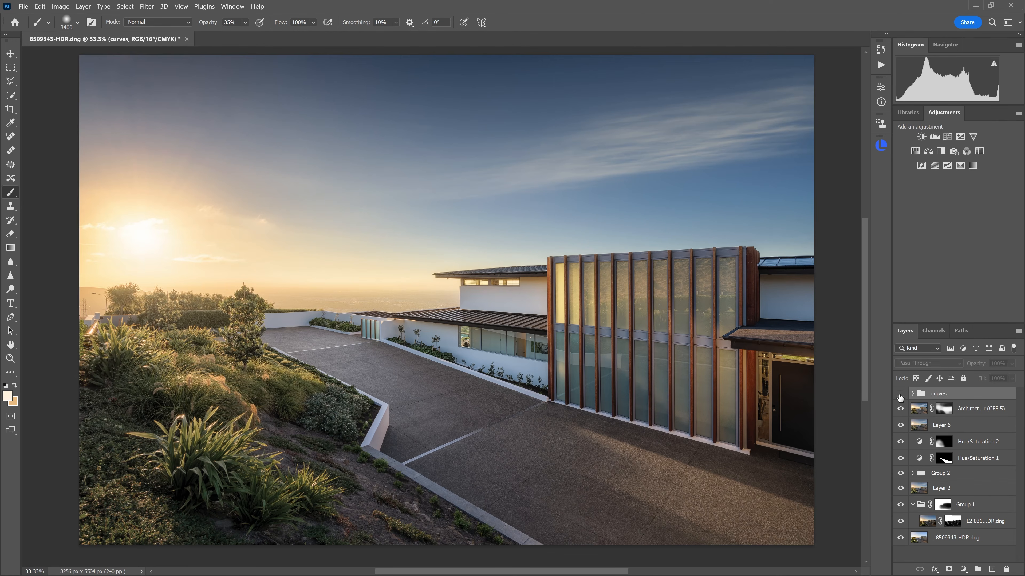
pyautogui.click(900, 394)
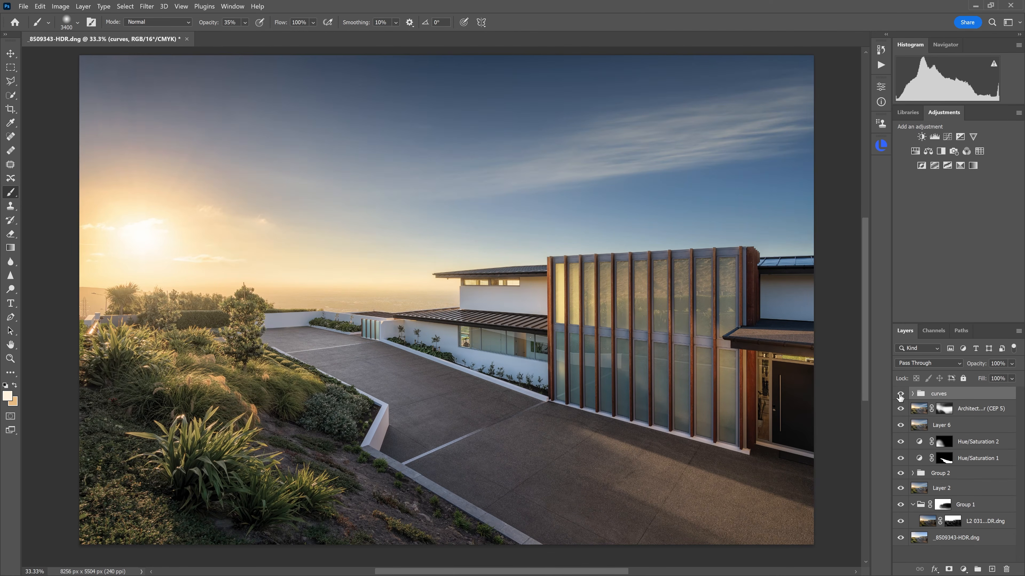
pyautogui.click(900, 395)
pyautogui.click(900, 410)
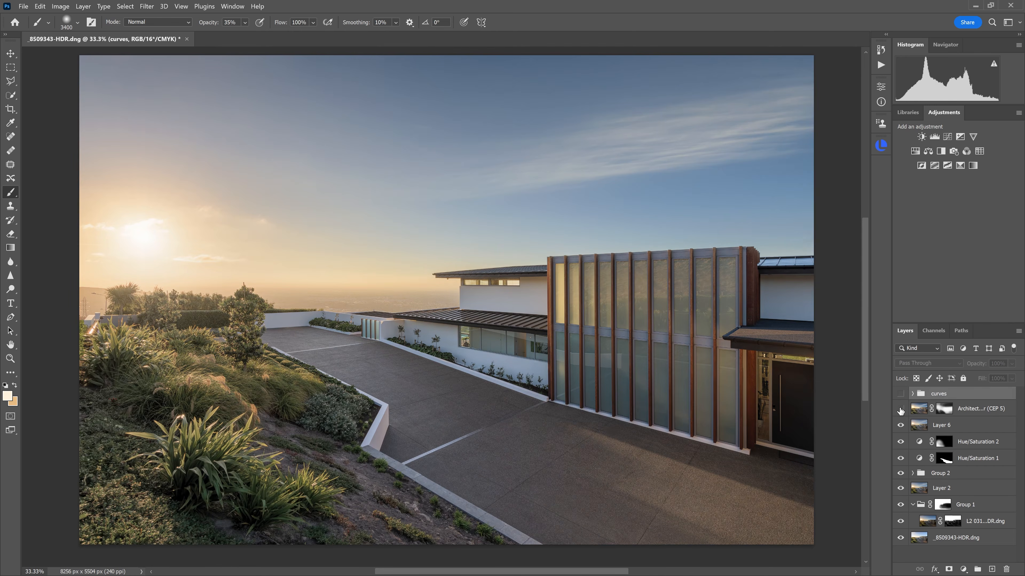
pyautogui.click(900, 409)
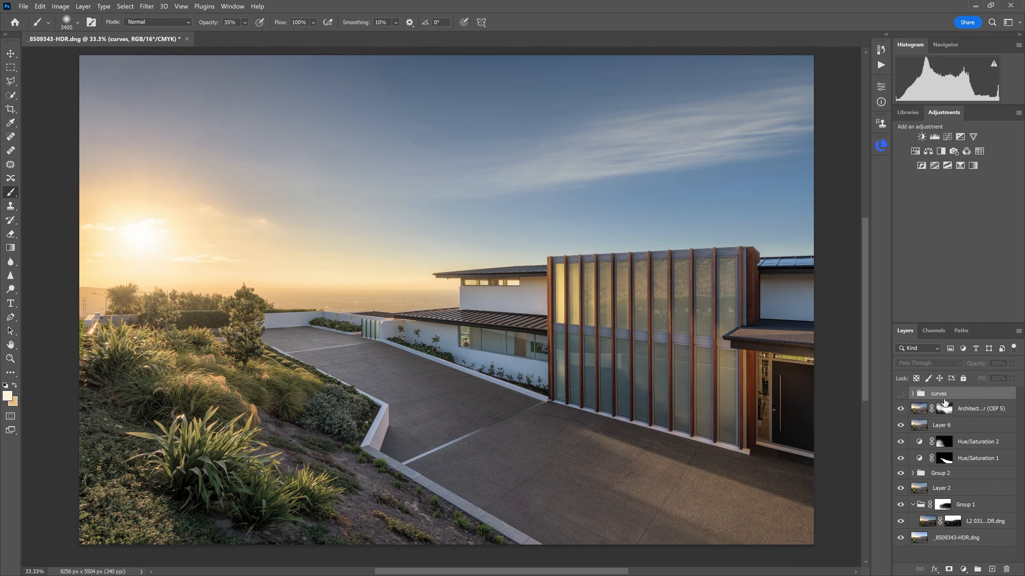
pyautogui.click(963, 410)
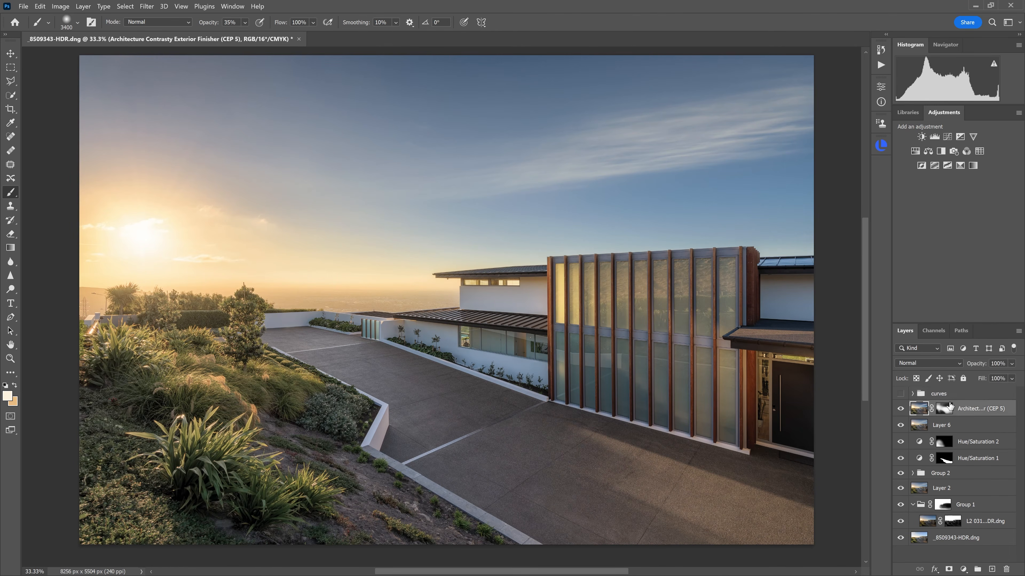
pyautogui.click(900, 410)
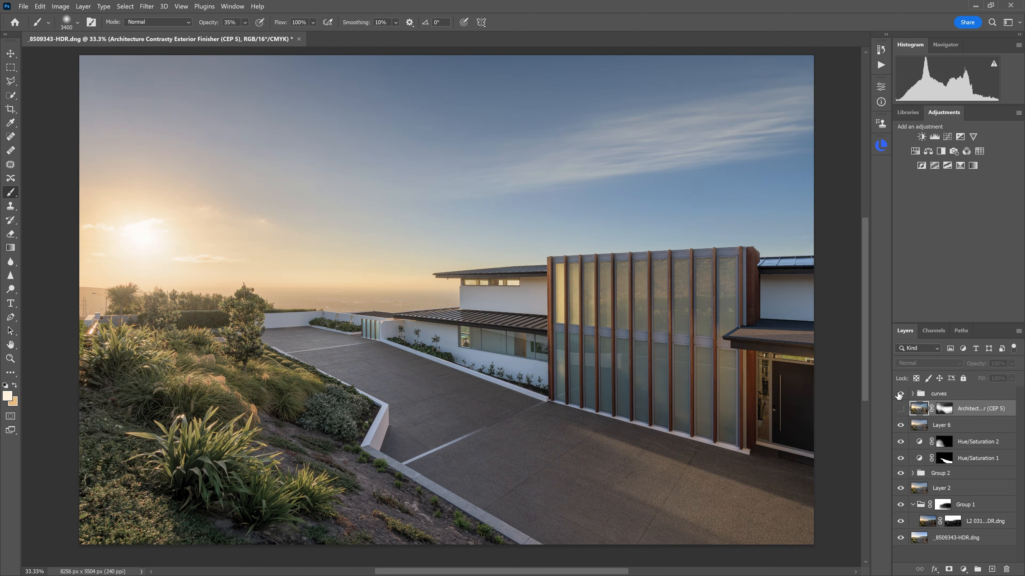
pyautogui.click(899, 394)
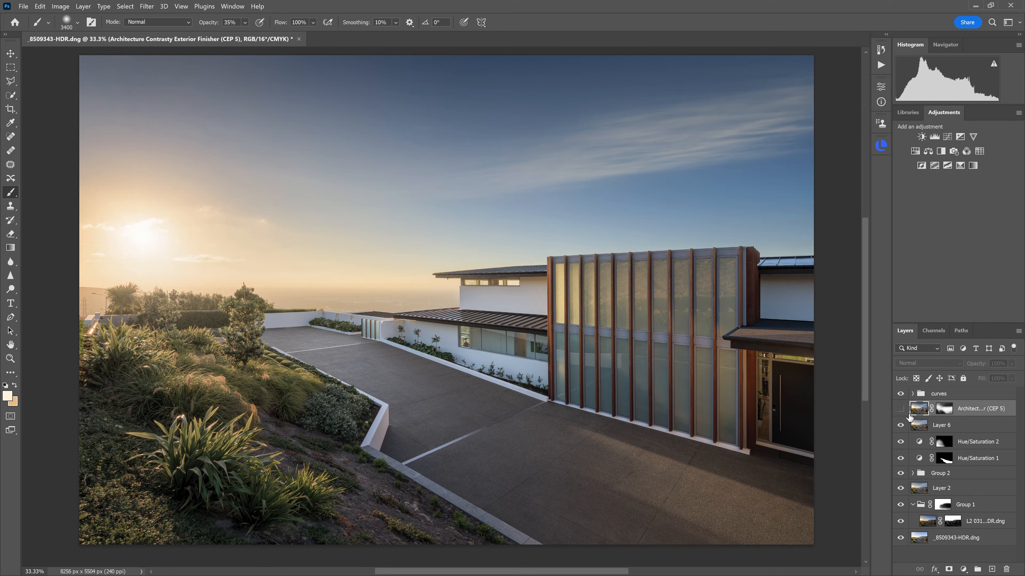
pyautogui.click(900, 411)
pyautogui.click(901, 410)
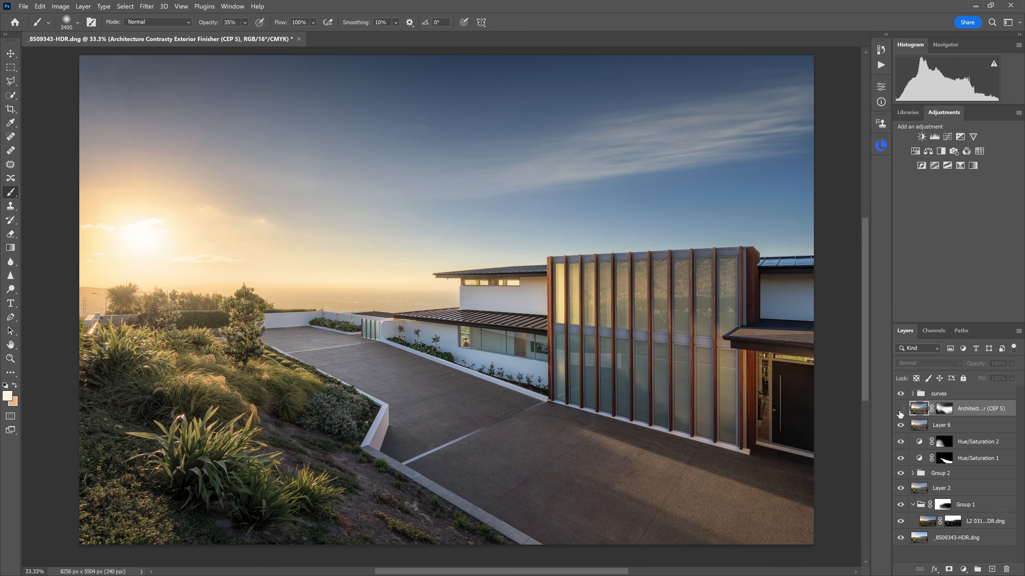
pyautogui.click(900, 410)
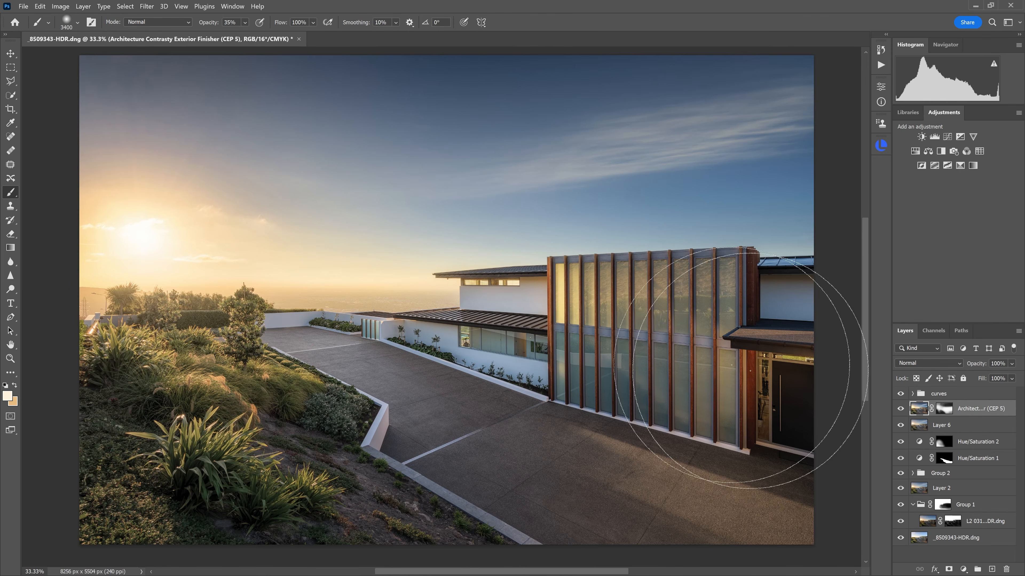
# Add a Solid Color fill layer in pale orange #eecd97 above the curves group.
pyautogui.click(947, 392)
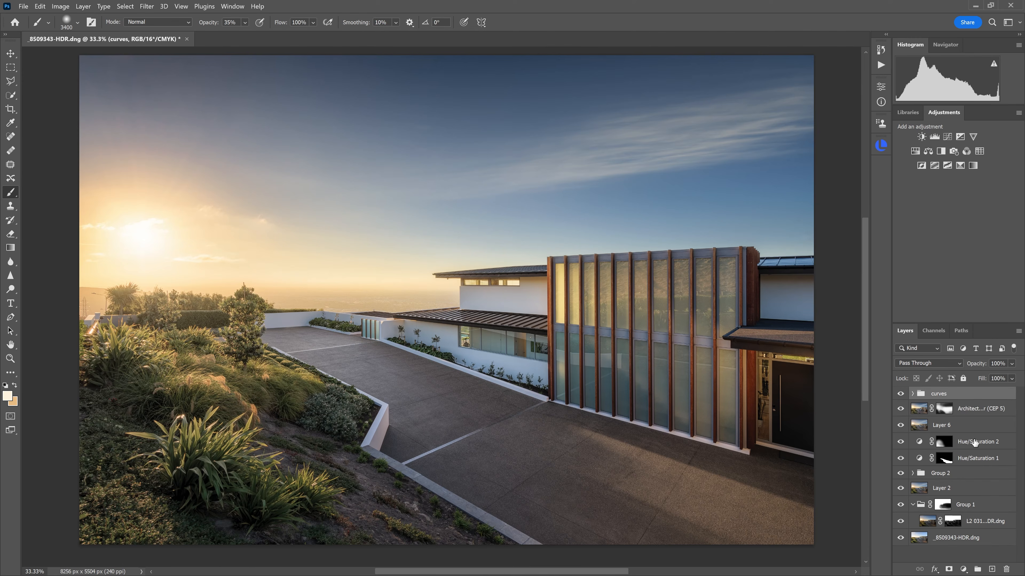
pyautogui.click(963, 569)
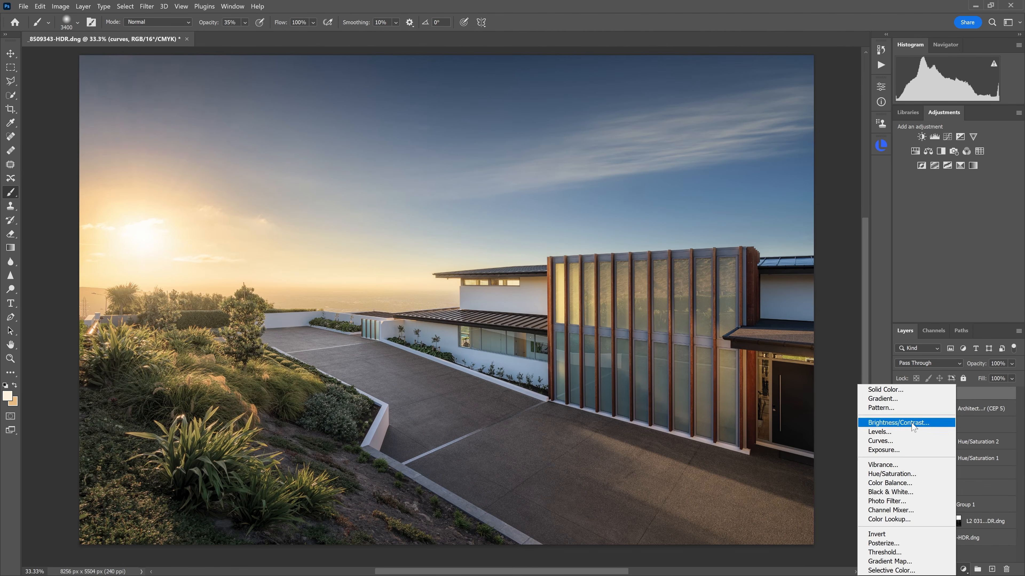
pyautogui.click(922, 390)
pyautogui.moveTo(732, 283)
pyautogui.mouseDown()
pyautogui.moveTo(735, 263)
pyautogui.moveTo(741, 271)
pyautogui.mouseUp()
pyautogui.click(935, 258)
# Set the colour fill layer's blend mode to Soft Light.
pyautogui.click(943, 364)
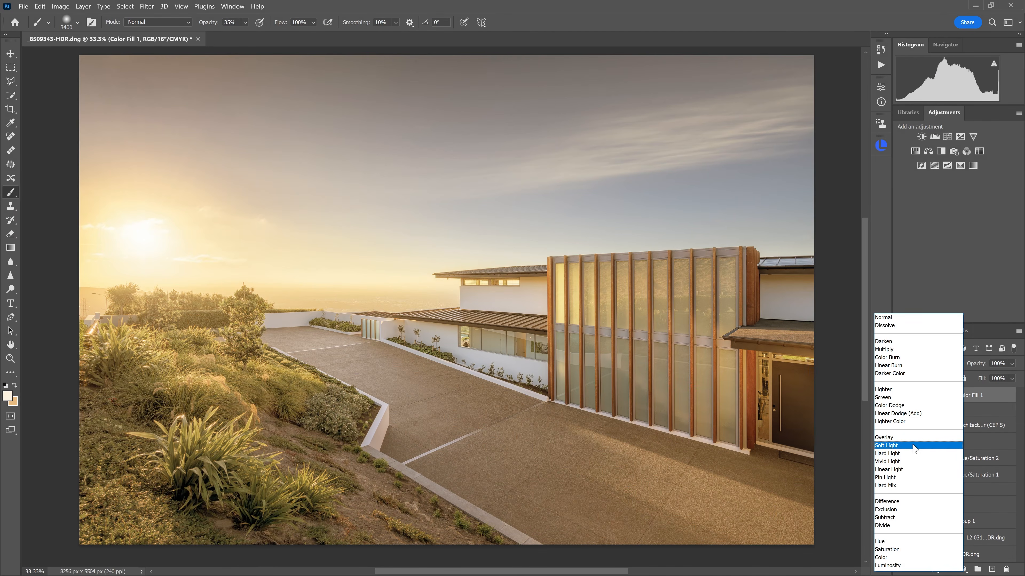
pyautogui.click(914, 445)
pyautogui.click(934, 363)
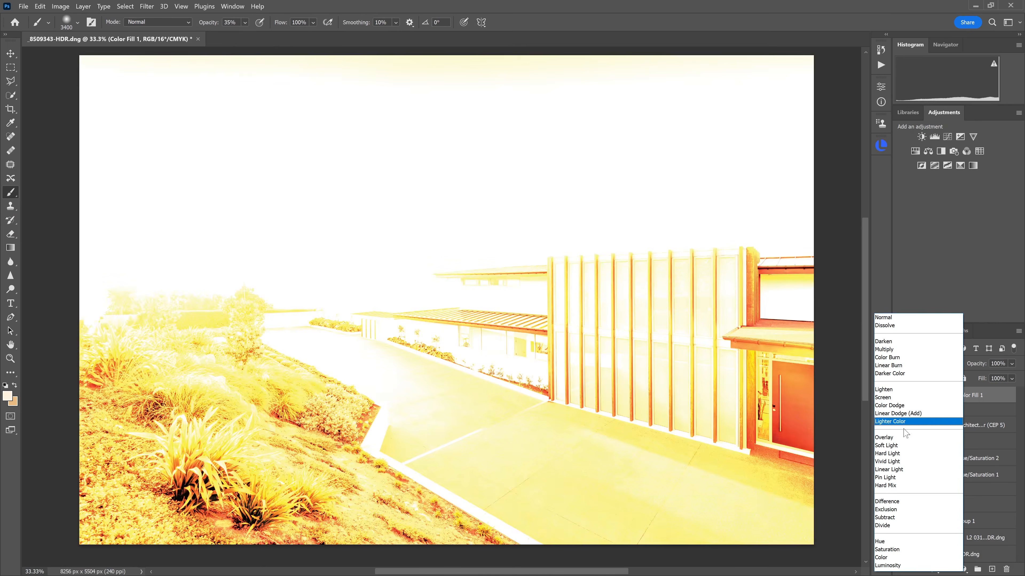
pyautogui.click(913, 445)
pyautogui.click(935, 362)
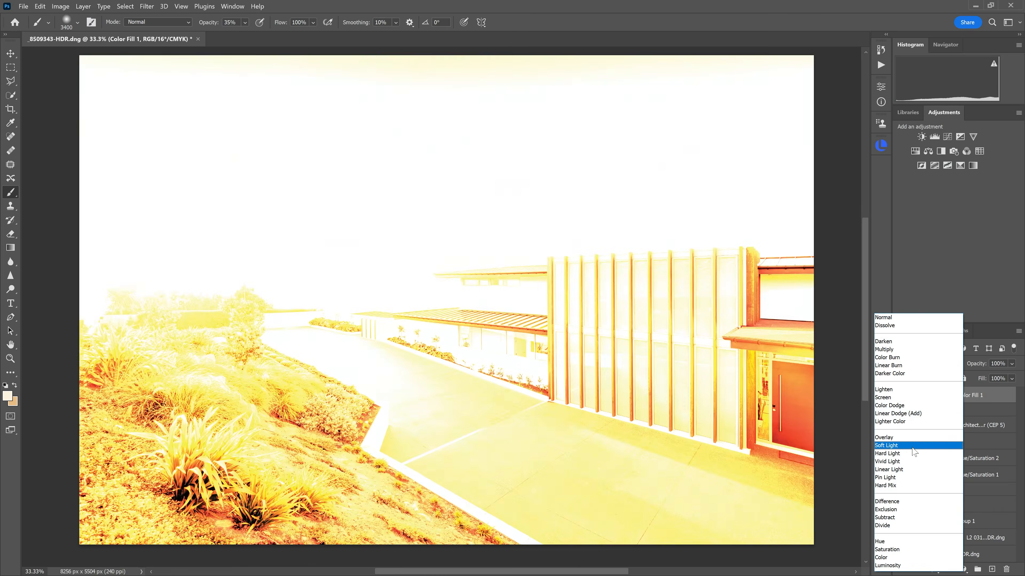
pyautogui.click(913, 448)
# Change the fill layer's colour to reddish brown #806353, with hue 21, saturation 35% and brightness 50%.
pyautogui.doubleClick(923, 395)
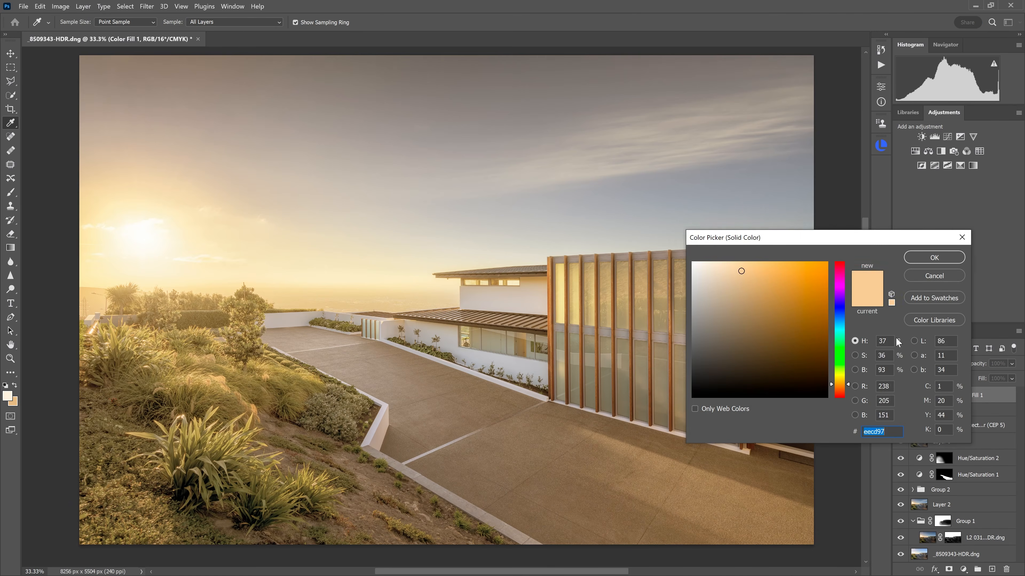
pyautogui.click(386, 84)
pyautogui.moveTo(733, 323)
pyautogui.mouseDown()
pyautogui.moveTo(739, 345)
pyautogui.moveTo(739, 333)
pyautogui.mouseUp()
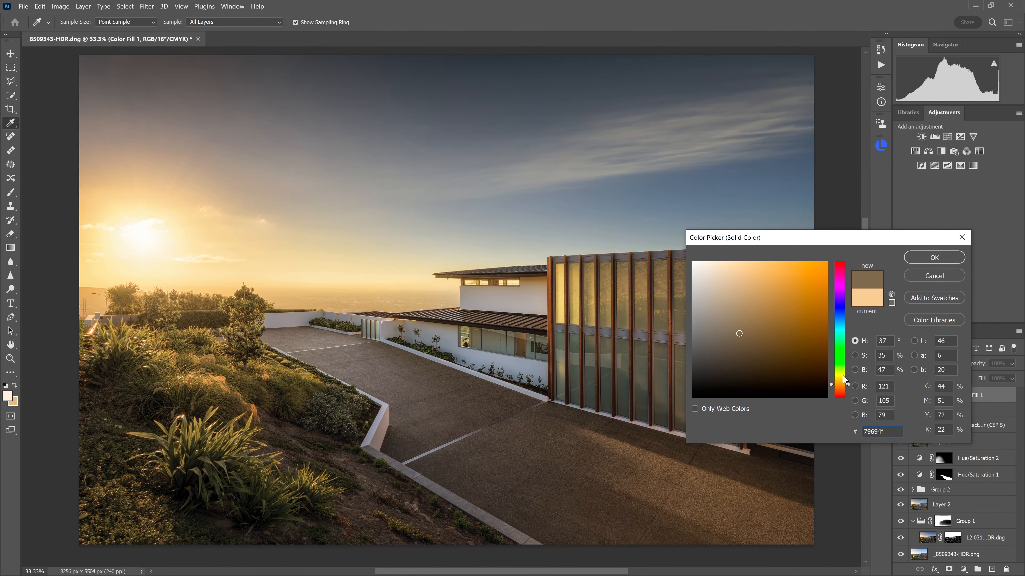
pyautogui.click(854, 369)
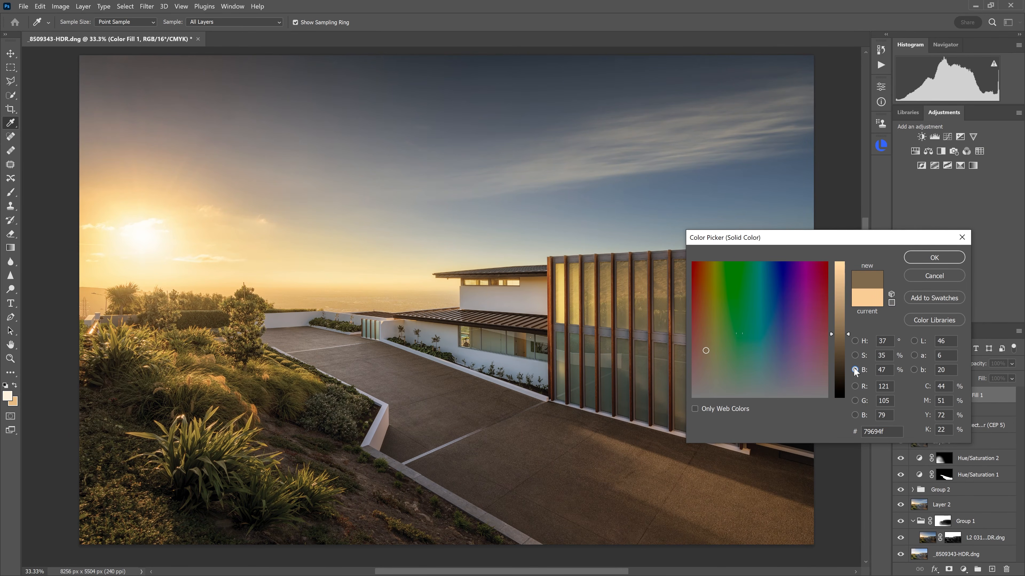
pyautogui.write('50')
pyautogui.click(855, 341)
pyautogui.moveTo(847, 382); pyautogui.dragTo(855, 390)
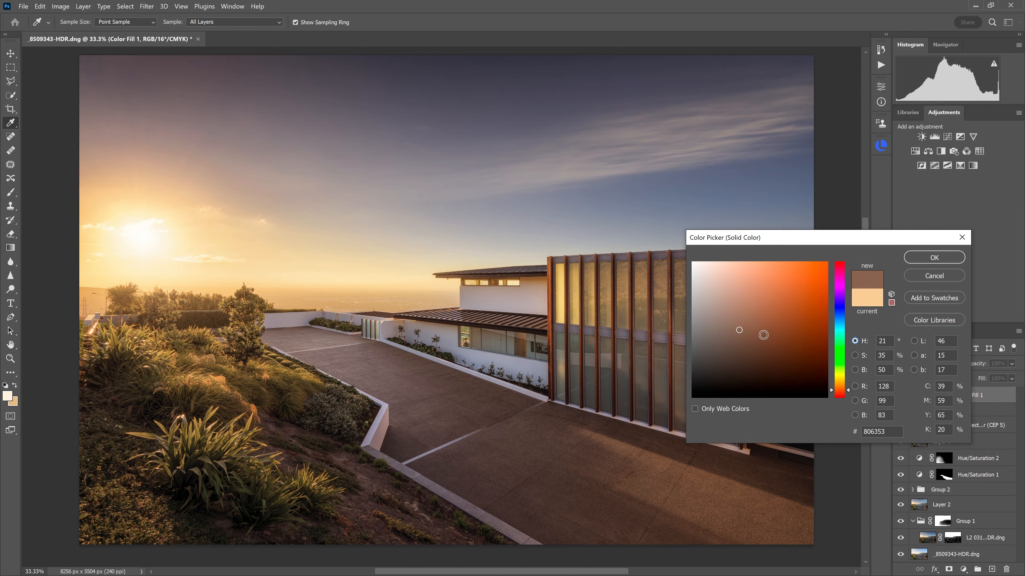
pyautogui.click(918, 260)
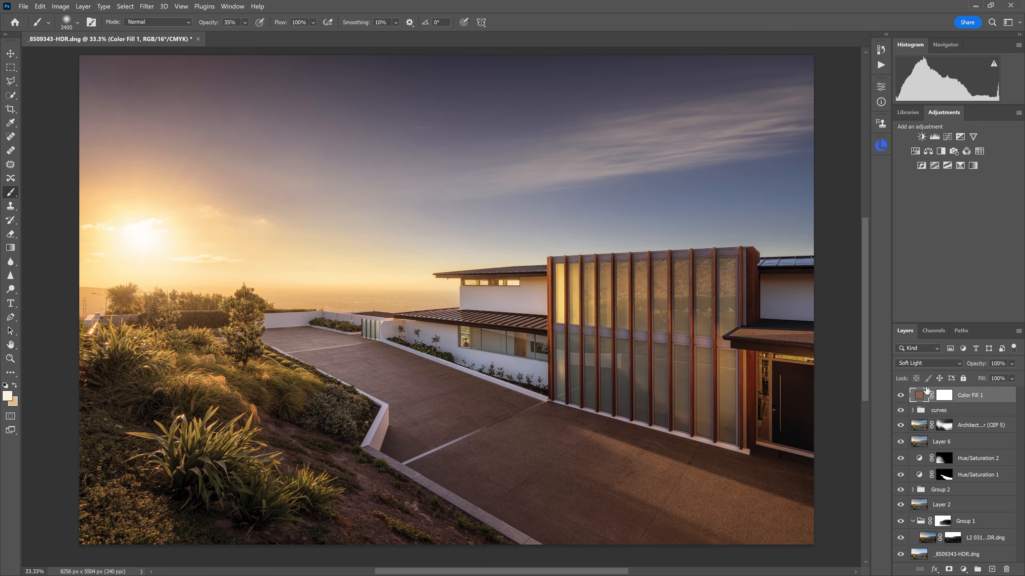
# Mask the colour fill layer with a Lumenzia L (lights) luminosity mask and compare the layer hidden and shown.
pyautogui.click(950, 396)
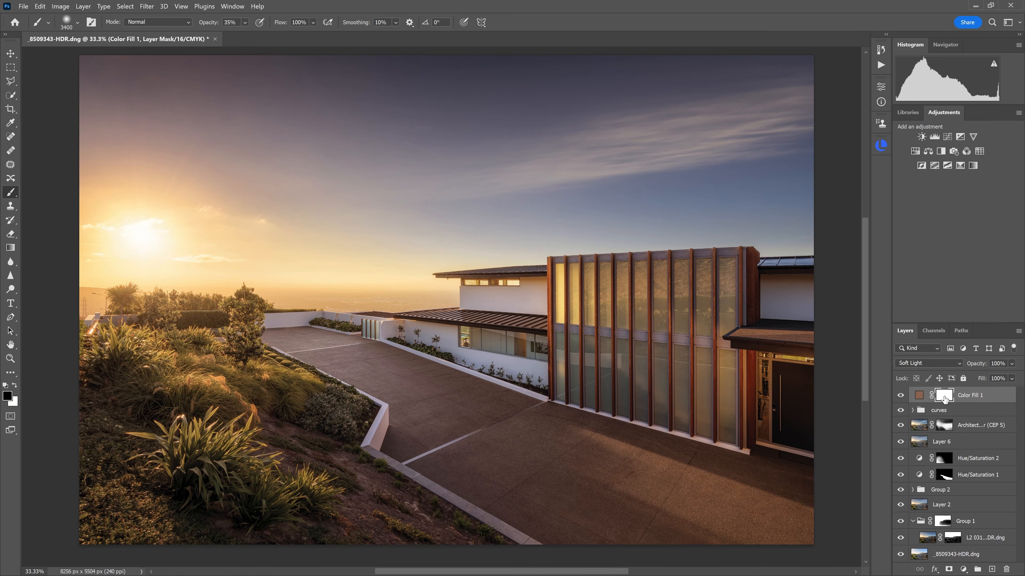
pyautogui.click(878, 147)
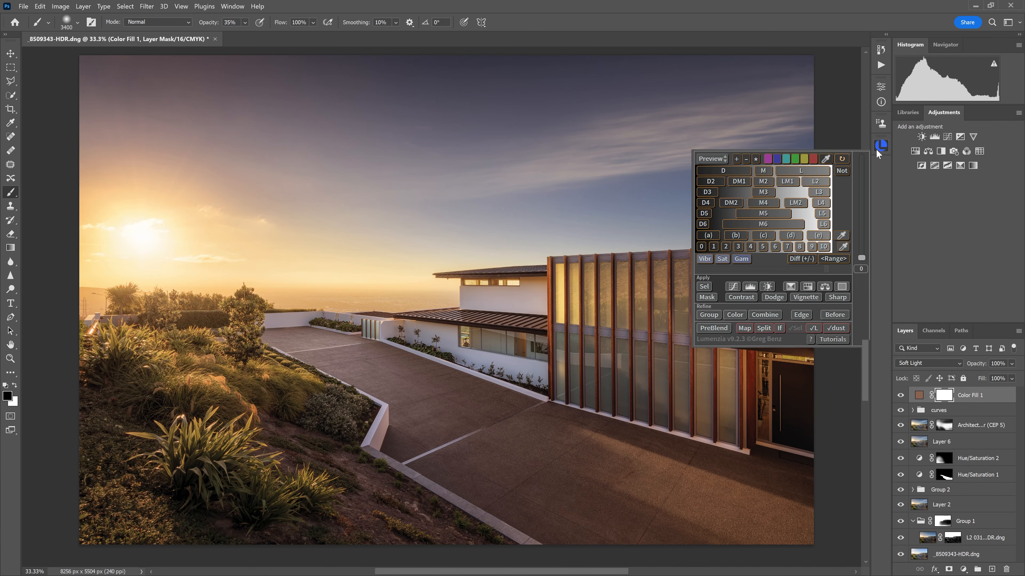
pyautogui.click(815, 173)
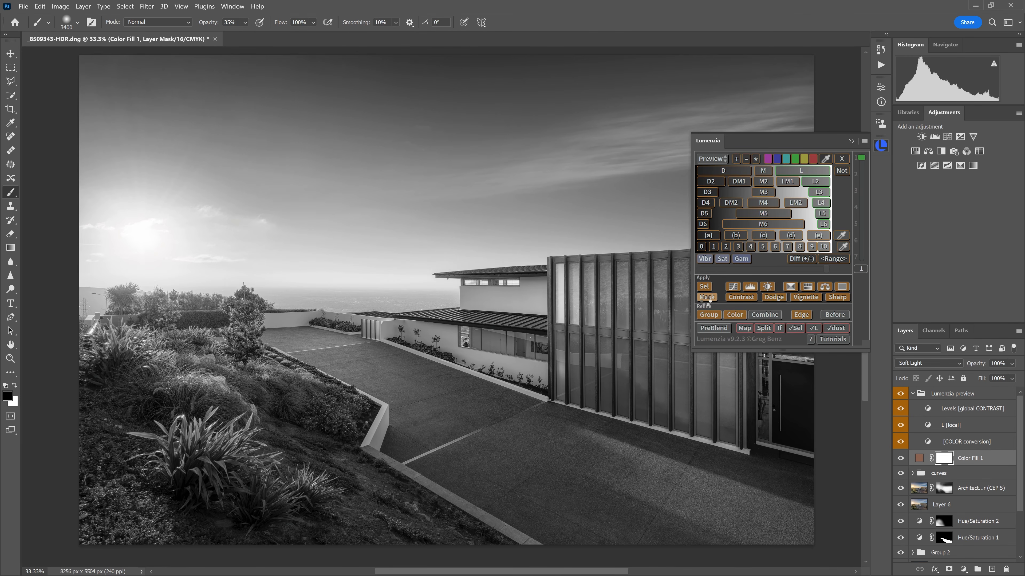
pyautogui.click(707, 298)
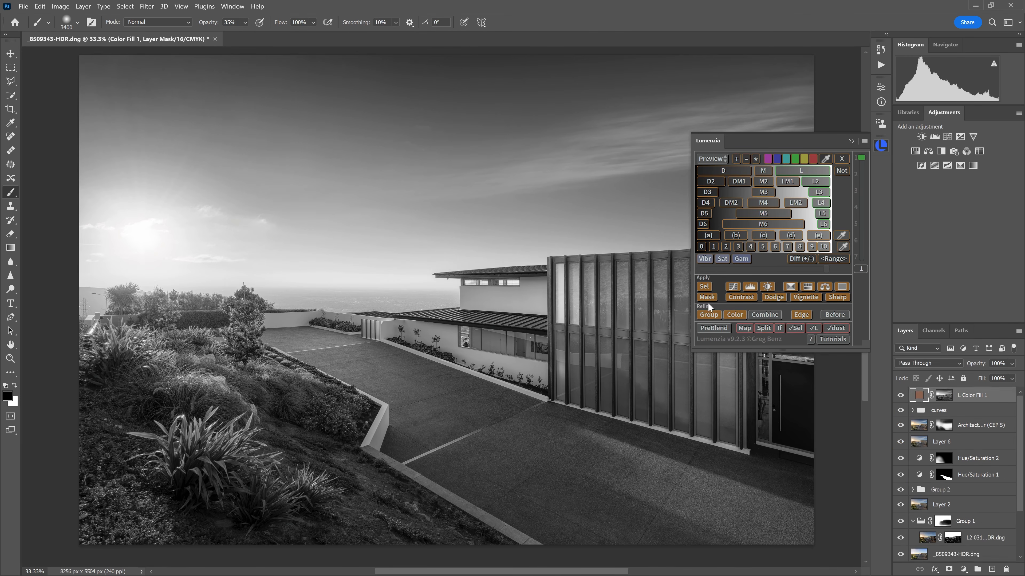
pyautogui.click(900, 396)
pyautogui.click(901, 396)
# Lower the masked colour fill layer's opacity and compare the result with that layer hidden and with the other layers hidden.
pyautogui.click(919, 396)
pyautogui.click(1011, 363)
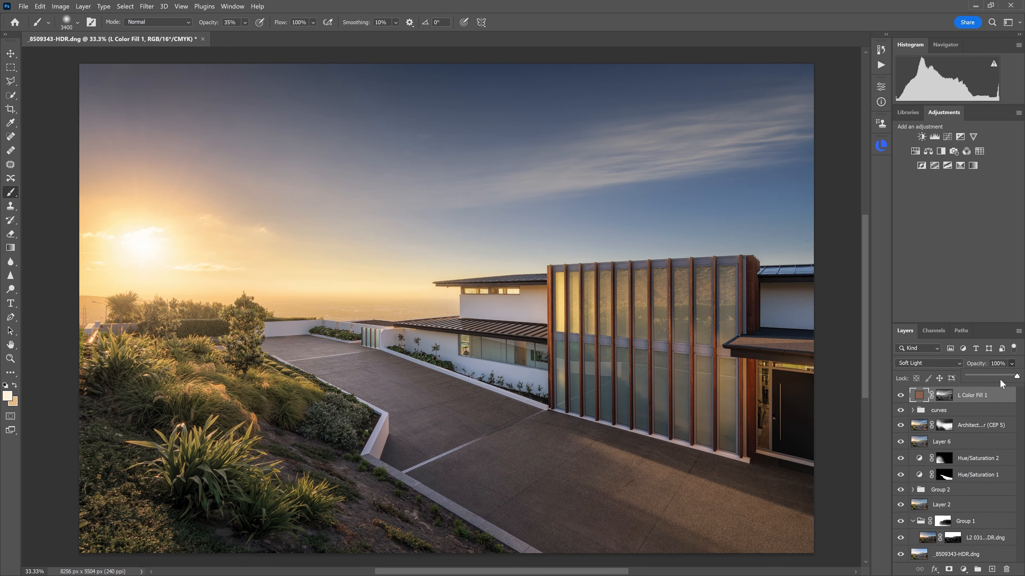
pyautogui.moveTo(1006, 375)
pyautogui.mouseDown()
pyautogui.moveTo(994, 377)
pyautogui.moveTo(1004, 377)
pyautogui.mouseUp()
pyautogui.click(901, 396)
pyautogui.click(901, 396)
pyautogui.keyDown('alt'); pyautogui.click(901, 554); pyautogui.keyUp('alt')
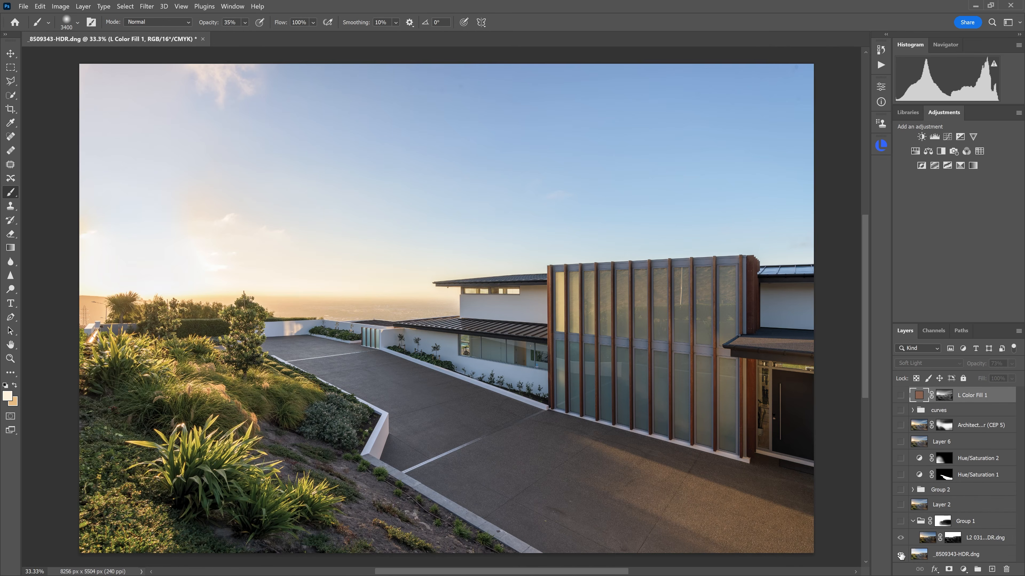
pyautogui.keyDown('alt'); pyautogui.click(901, 554); pyautogui.keyUp('alt')
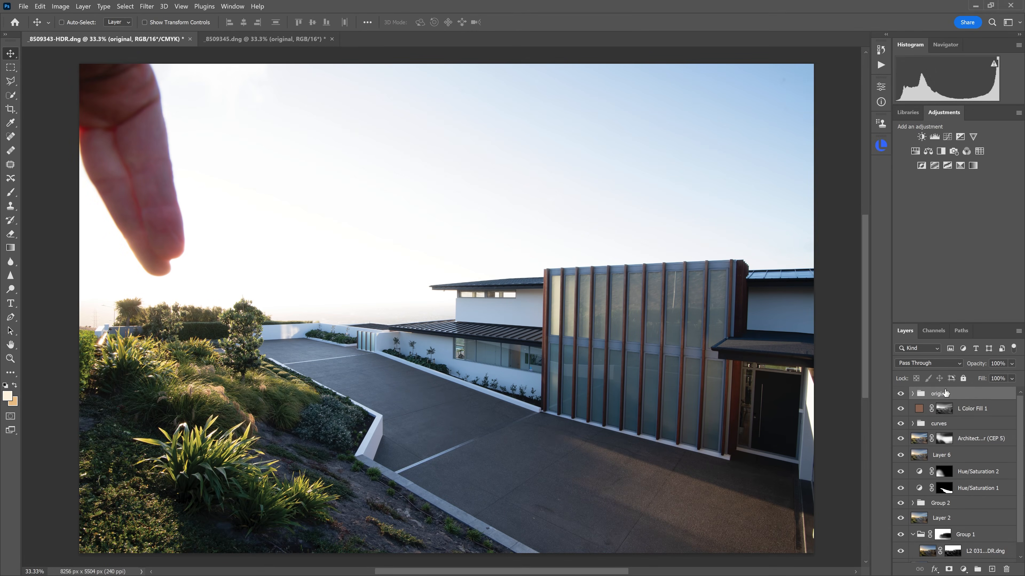
# Expand the "original" group, place it beneath the base HDR photo layer and hide the edit layers above it.
pyautogui.click(912, 394)
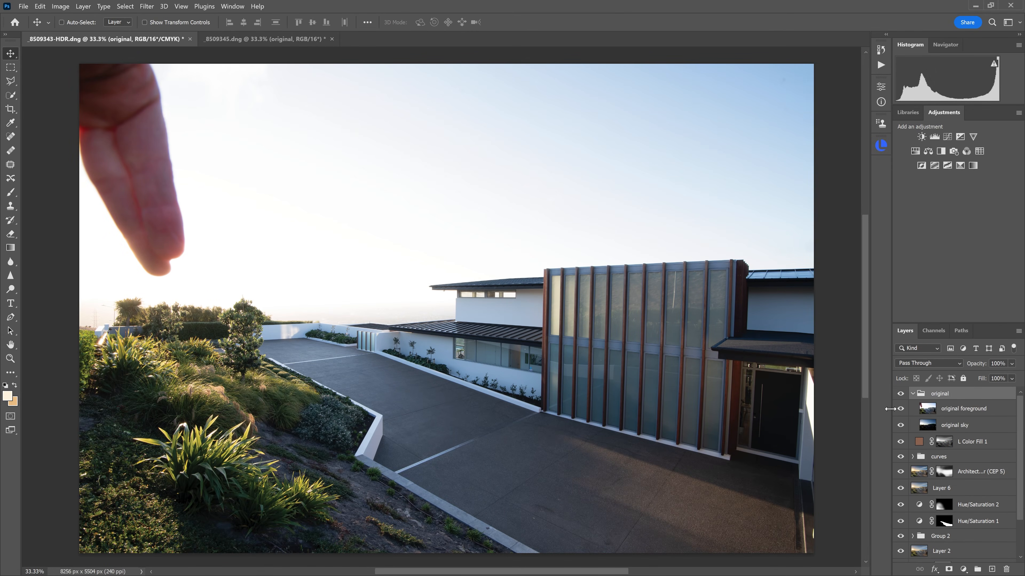
pyautogui.keyDown('alt'); pyautogui.click(900, 423); pyautogui.keyUp('alt')
pyautogui.click(900, 466)
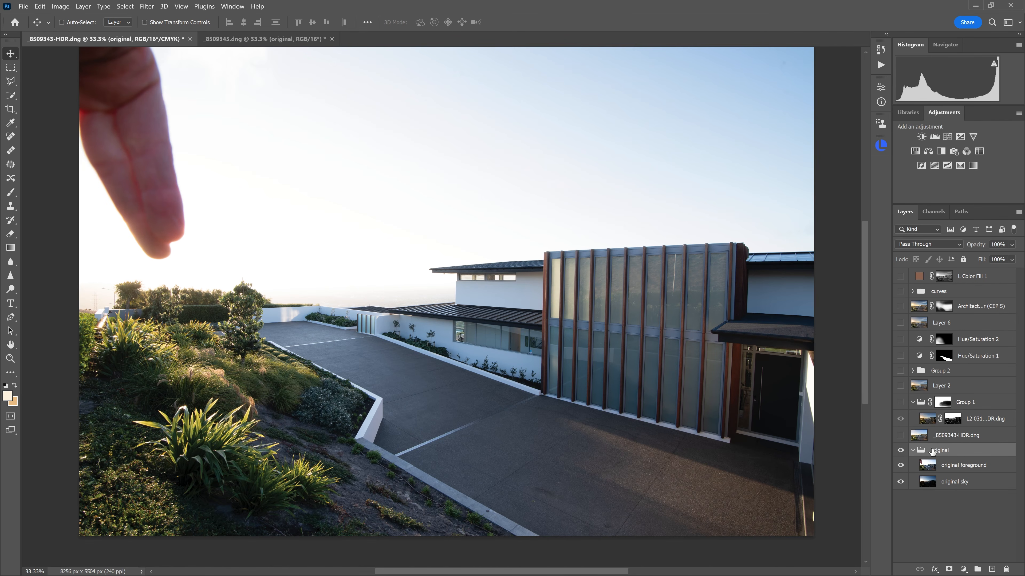
# Show the base HDR photo layer above the "original" group.
pyautogui.click(936, 441)
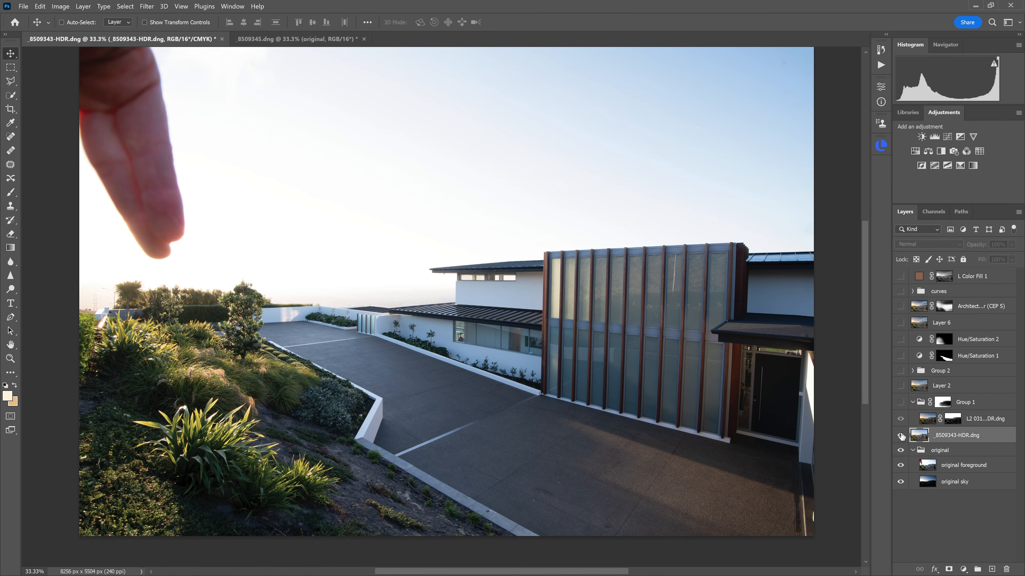
pyautogui.click(900, 435)
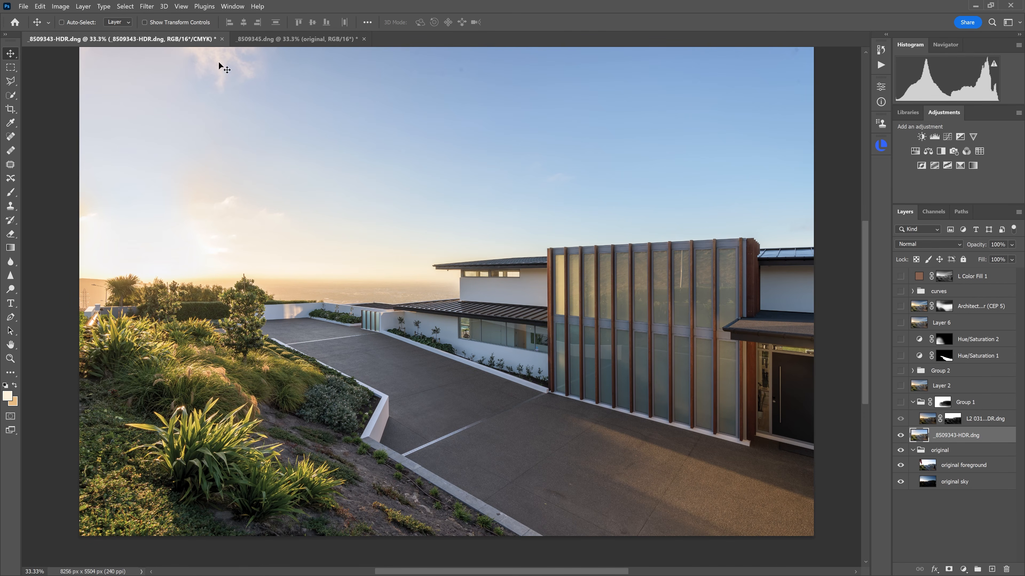
pyautogui.press('j')
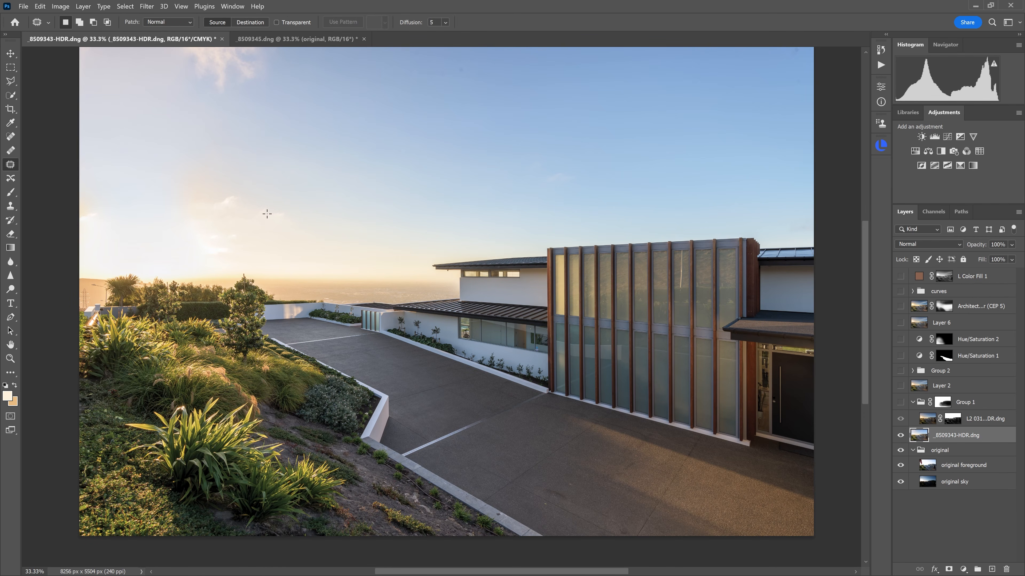
# Show Group 1 with the replacement sunset sky and compare the image with the group hidden and shown.
pyautogui.click(964, 420)
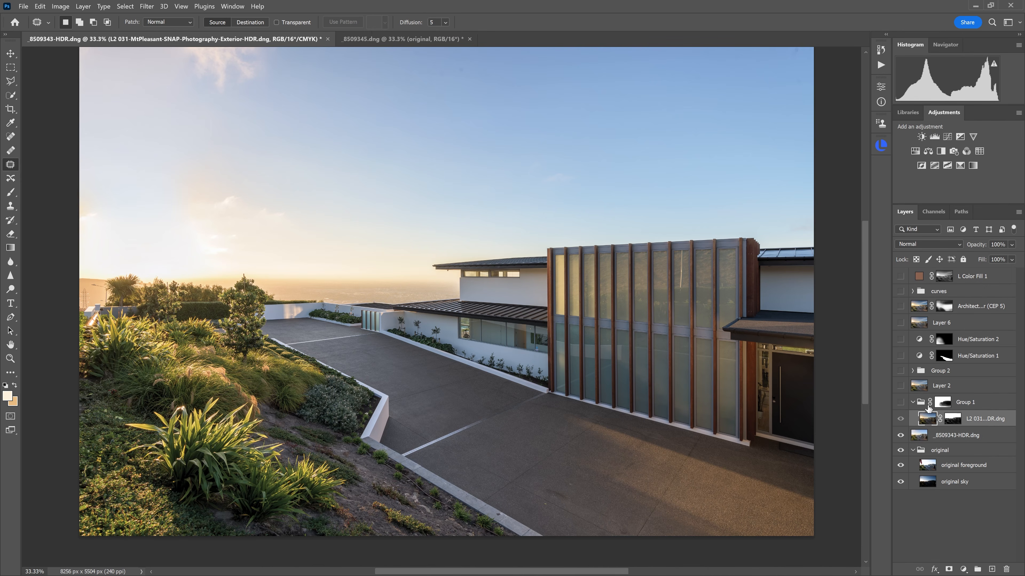
pyautogui.click(901, 402)
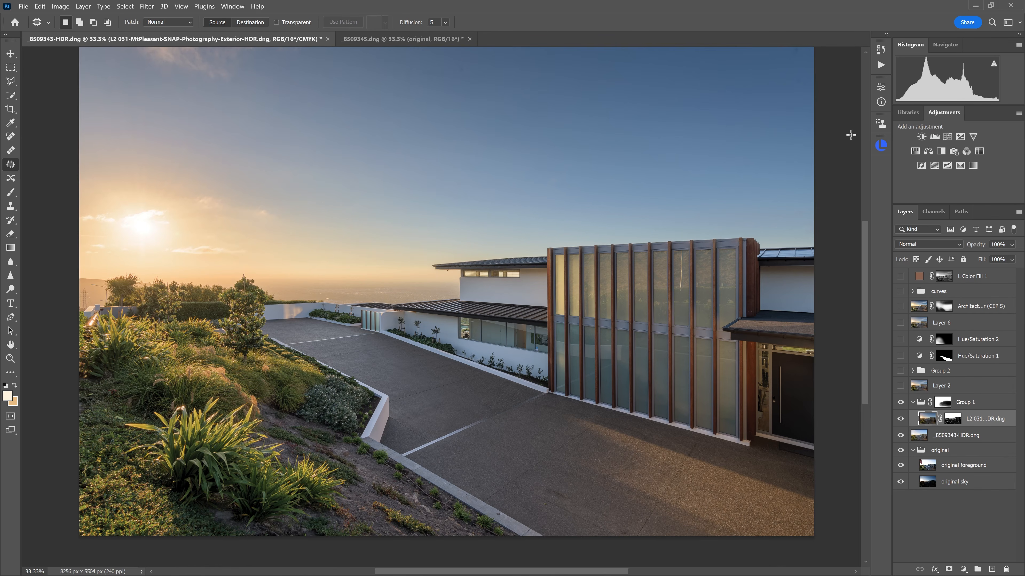
pyautogui.click(901, 404)
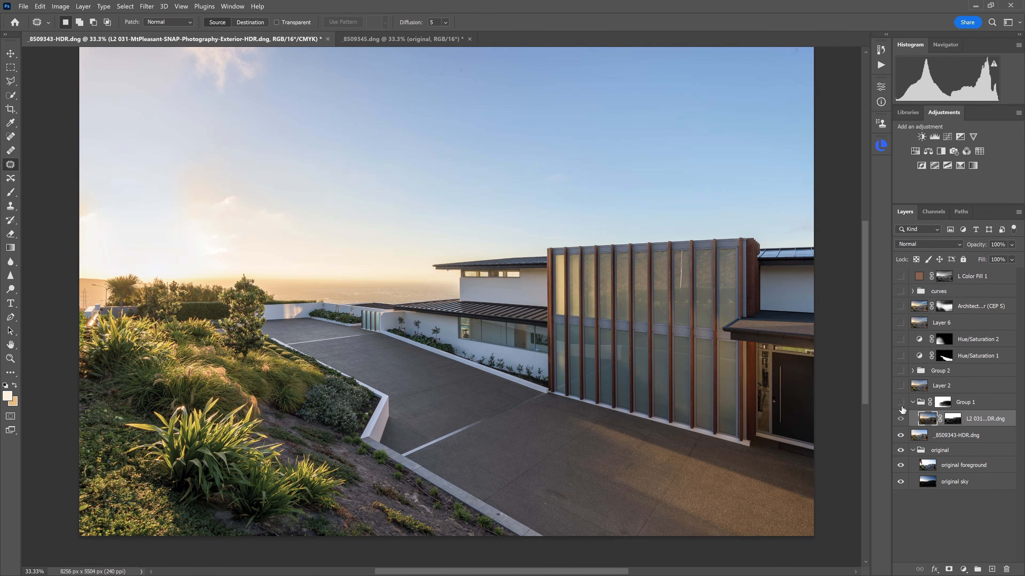
pyautogui.click(901, 404)
pyautogui.click(900, 403)
pyautogui.click(902, 410)
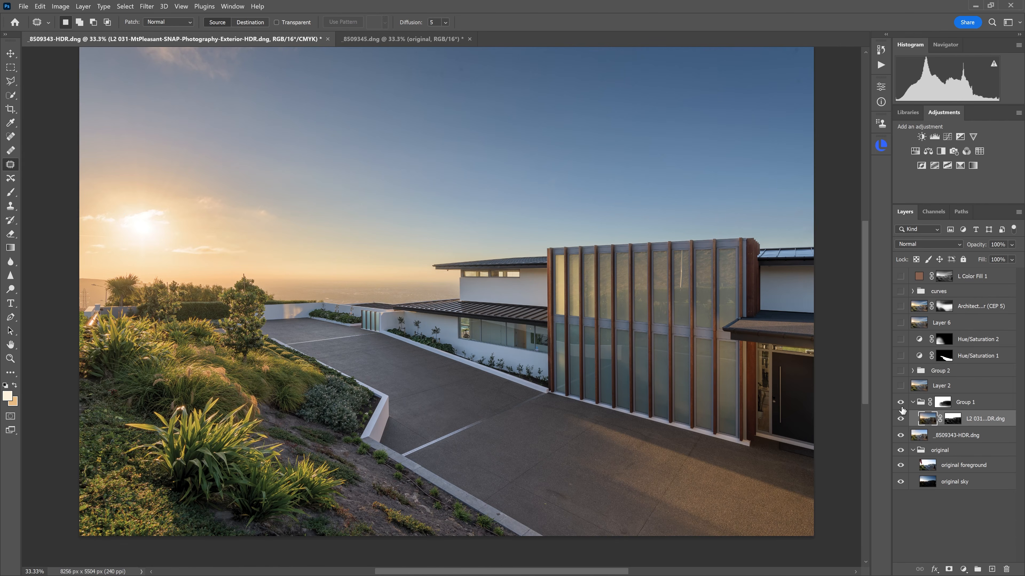
# Show Layer 2 above Group 1 and compare the image with the layer hidden and shown.
pyautogui.click(901, 404)
pyautogui.click(902, 386)
pyautogui.click(901, 387)
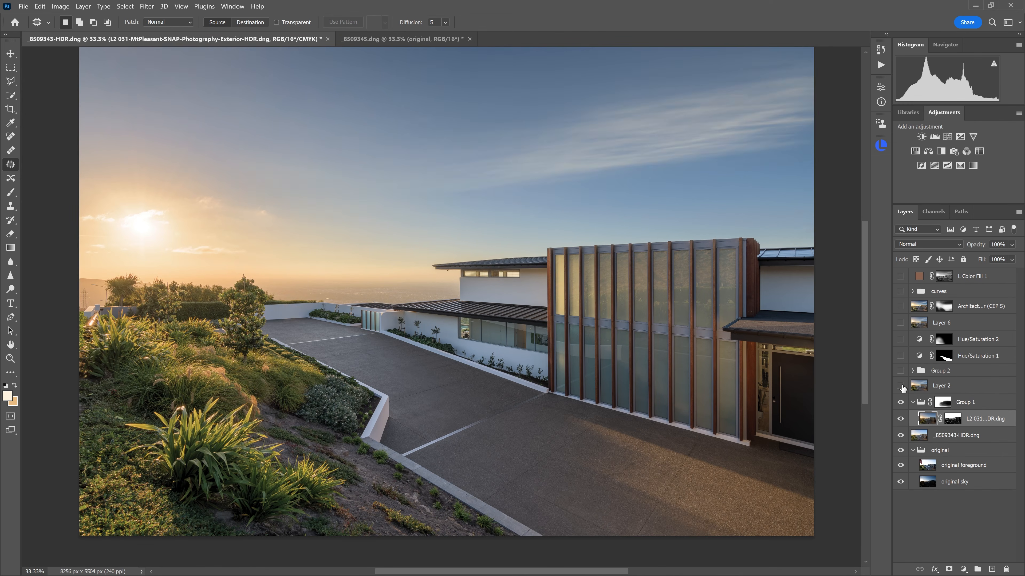
pyautogui.click(901, 387)
pyautogui.click(902, 387)
pyautogui.click(902, 386)
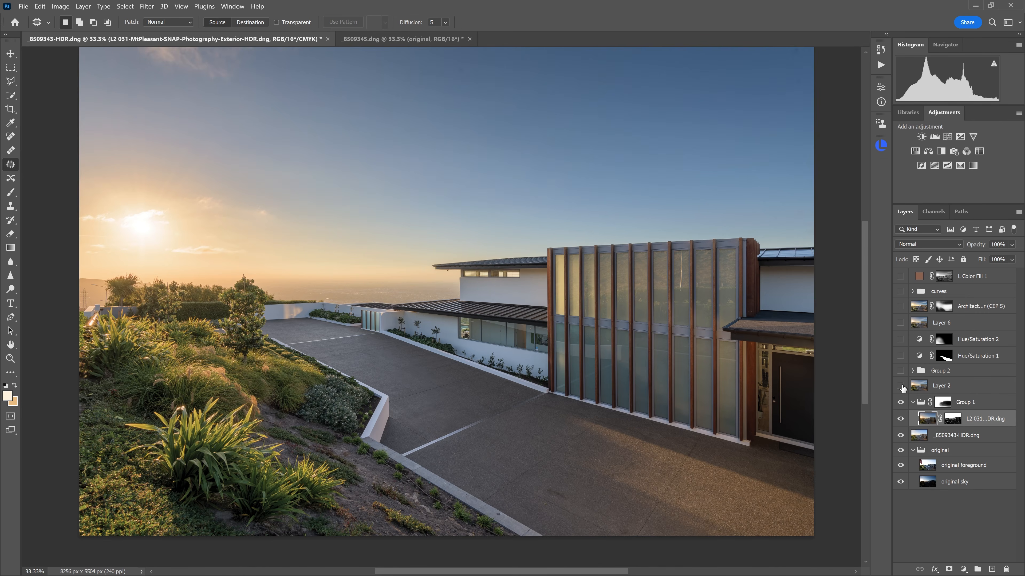
pyautogui.click(901, 386)
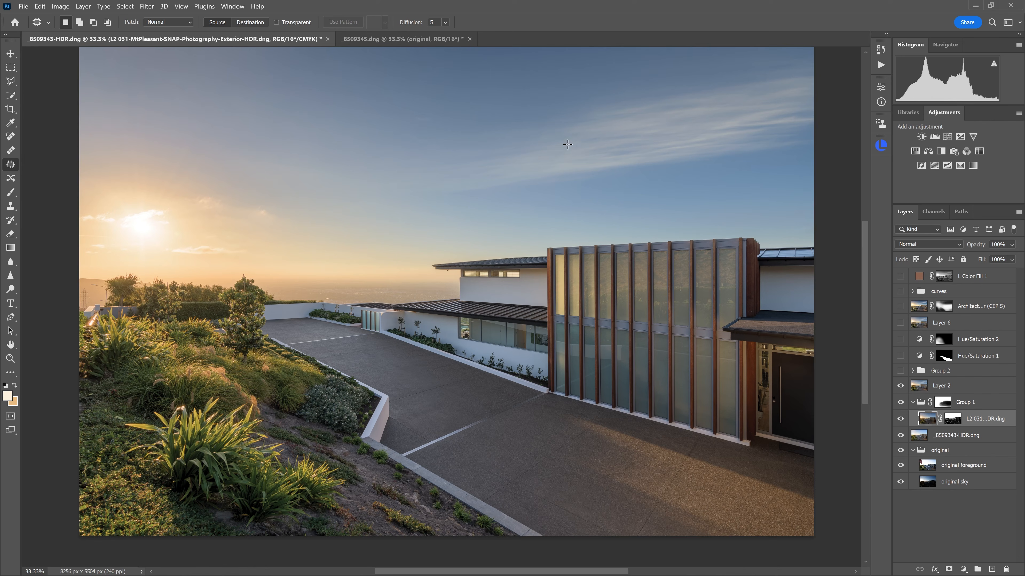
# Show Group 2, expand it and compare the image with its "sun haze" group hidden and shown.
pyautogui.click(901, 371)
pyautogui.click(903, 371)
pyautogui.click(901, 370)
pyautogui.click(900, 371)
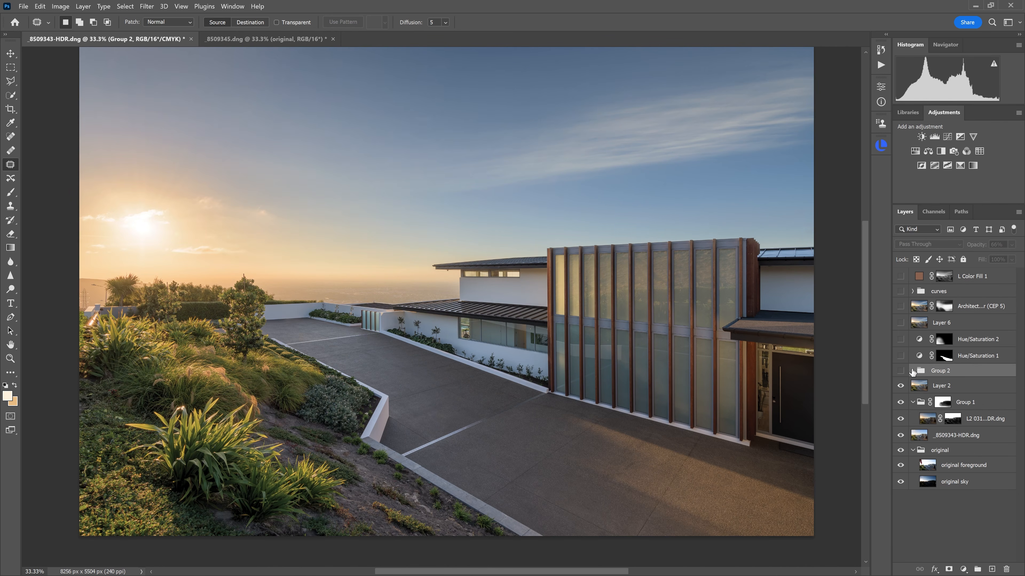
pyautogui.click(911, 371)
pyautogui.click(903, 401)
pyautogui.click(901, 401)
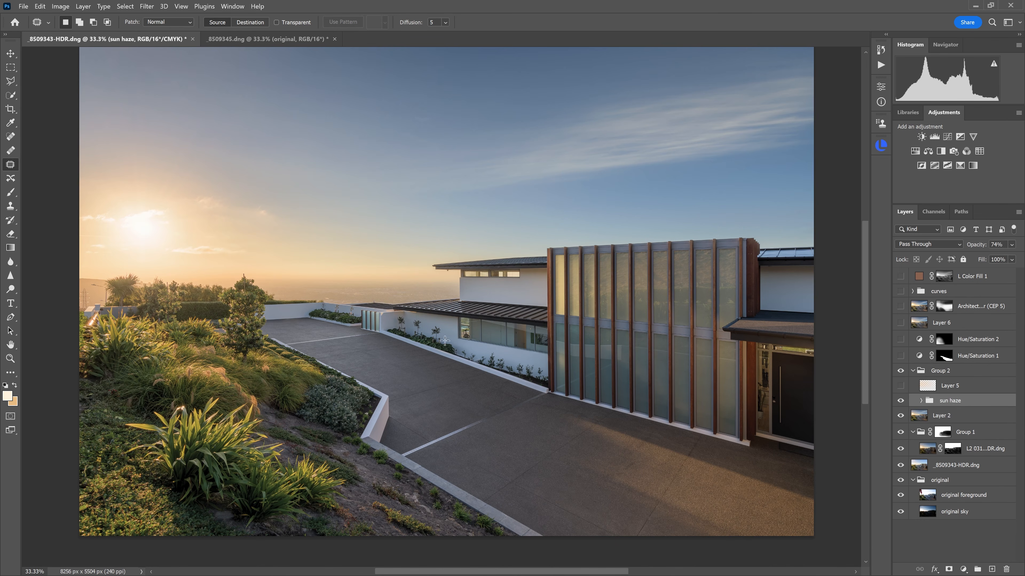
pyautogui.click(901, 401)
pyautogui.click(901, 401)
# Show Layer 5 inside Group 2 and compare the image with that layer and the whole group hidden and shown.
pyautogui.click(961, 388)
pyautogui.click(900, 386)
pyautogui.click(900, 386)
pyautogui.click(900, 386)
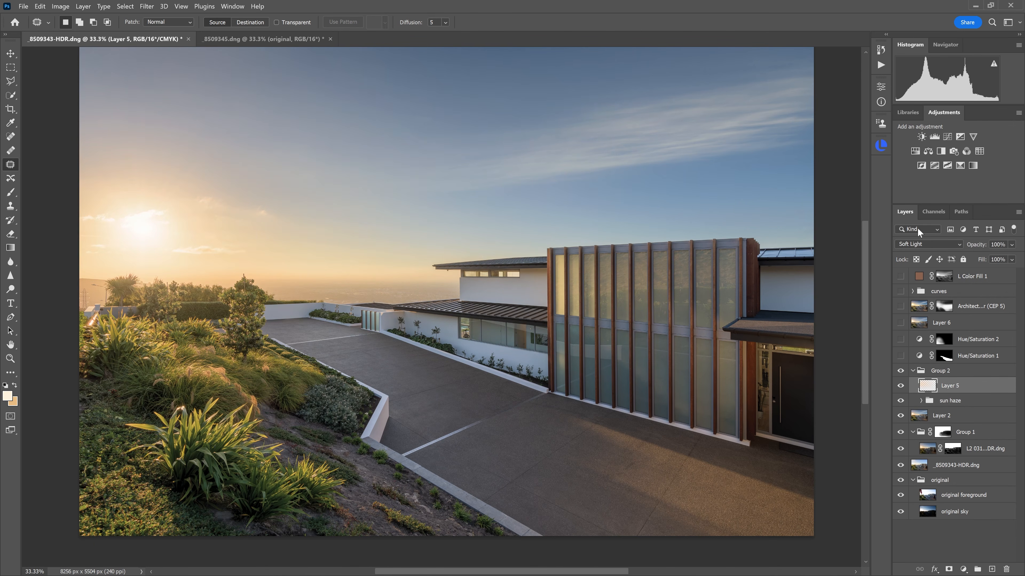
pyautogui.click(900, 386)
pyautogui.click(901, 385)
pyautogui.click(900, 372)
pyautogui.click(900, 372)
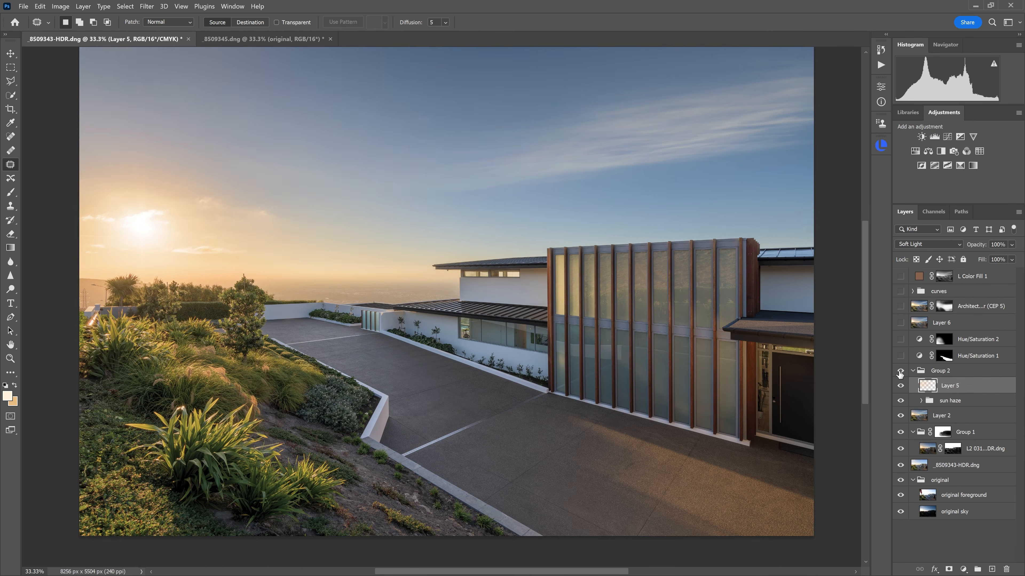
# Show the Hue/Saturation 1 and Hue/Saturation 2 adjustment layers, checking the effect of each on the image.
pyautogui.click(900, 356)
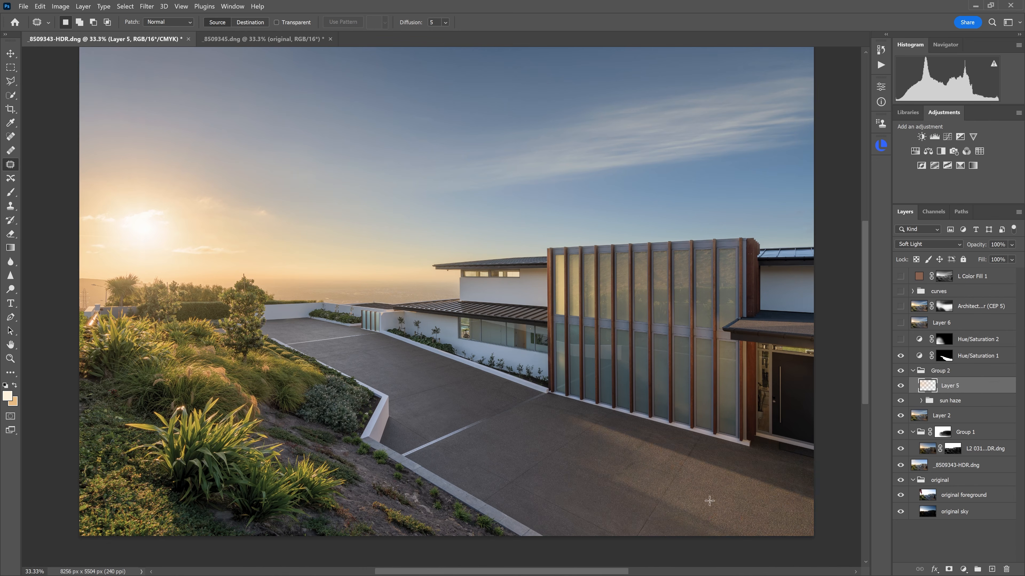
pyautogui.click(899, 356)
pyautogui.click(900, 340)
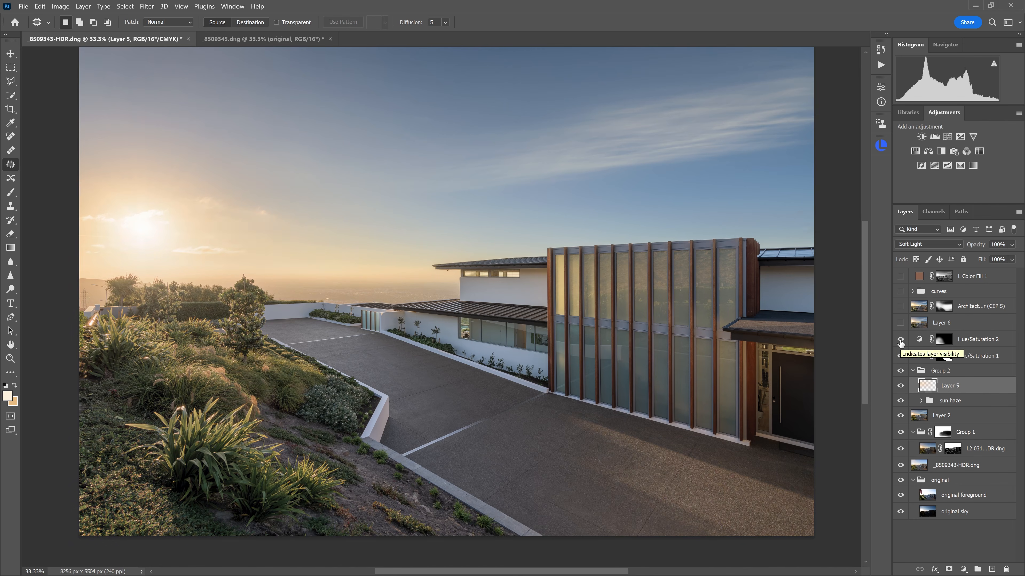
pyautogui.click(900, 340)
# Delete Layer 6 above the Hue/Saturation 2 adjustment layer.
pyautogui.click(944, 339)
pyautogui.click(901, 323)
pyautogui.moveTo(948, 327); pyautogui.dragTo(1006, 570)
# Show the Architecture Contrasty Exterior Finisher (CEP 5) layer and compare the image with it hidden and shown.
pyautogui.click(981, 308)
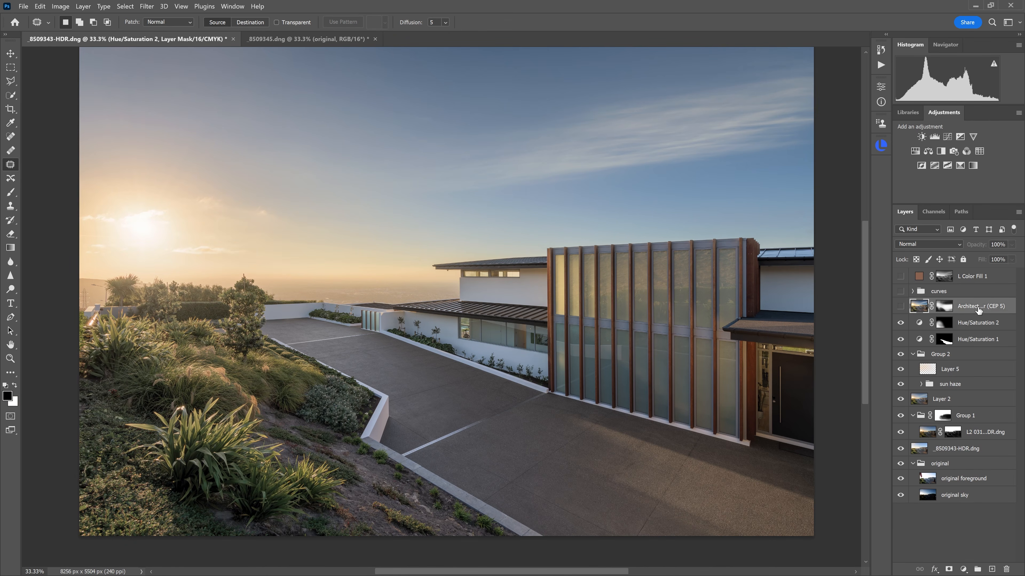
pyautogui.click(901, 307)
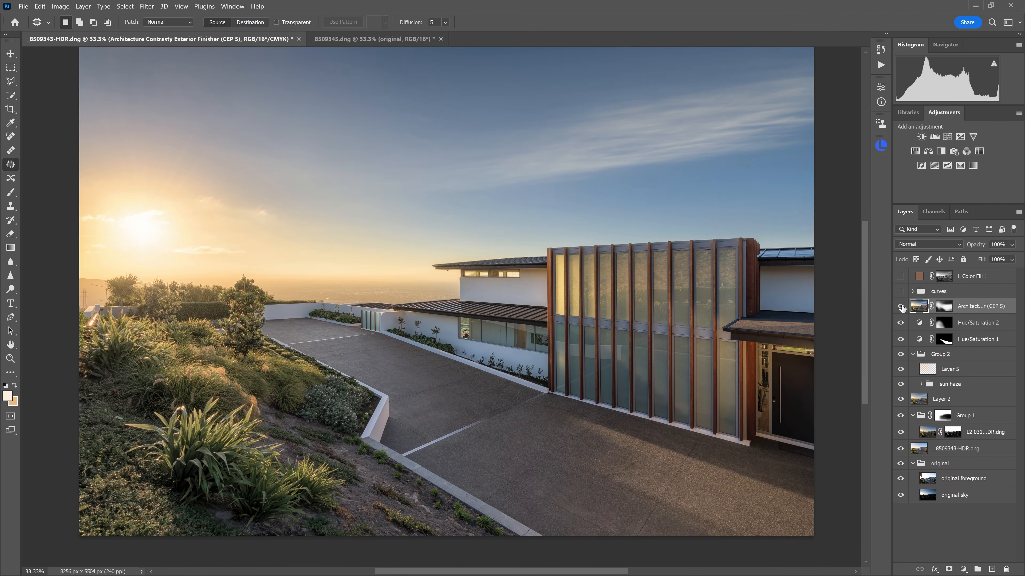
pyautogui.click(901, 306)
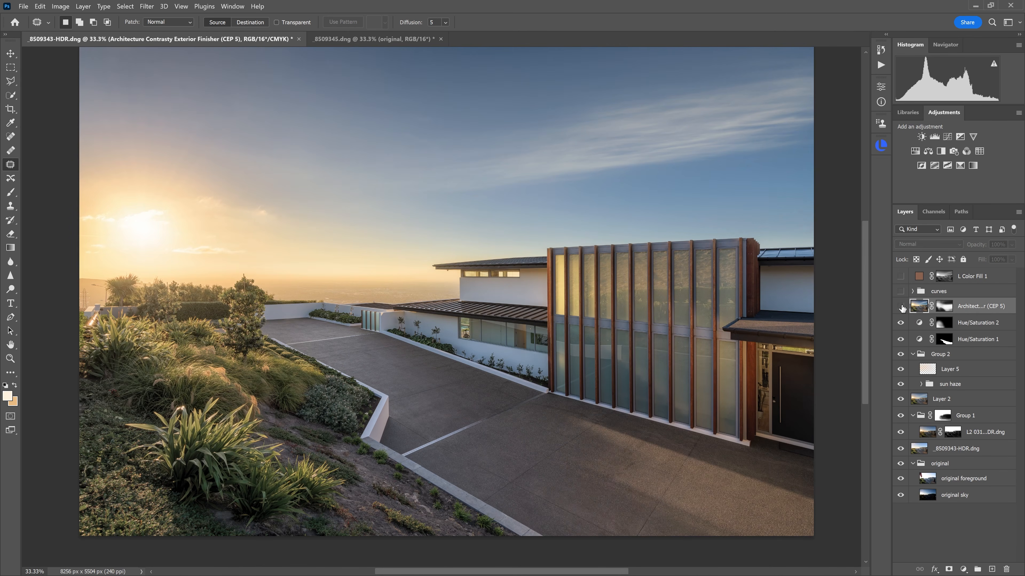
pyautogui.click(901, 307)
pyautogui.click(901, 307)
pyautogui.click(901, 307)
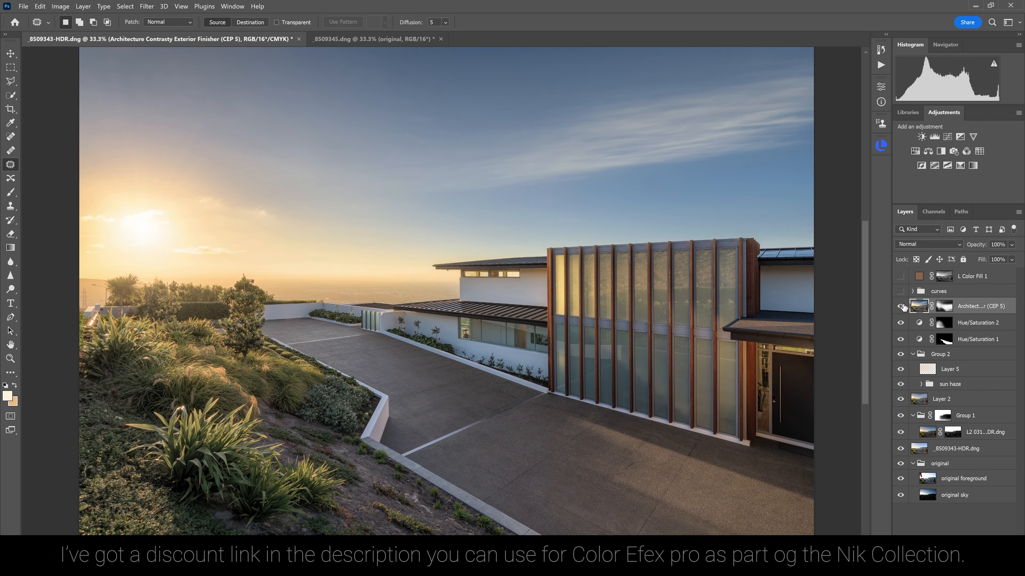
# Show the "curves" group and compare the image with the group hidden and shown.
pyautogui.hotkey('alt', ']')
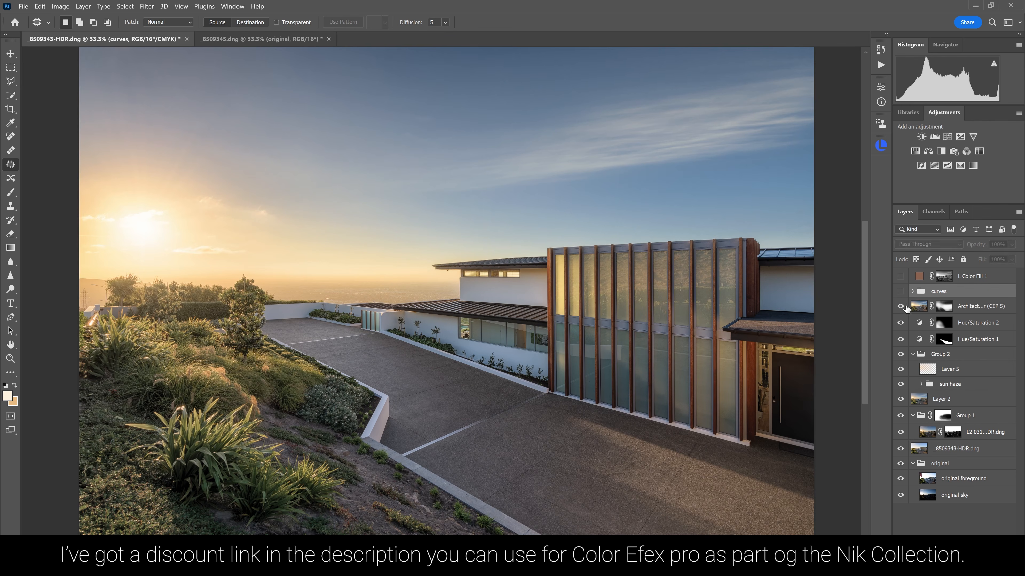
pyautogui.click(900, 291)
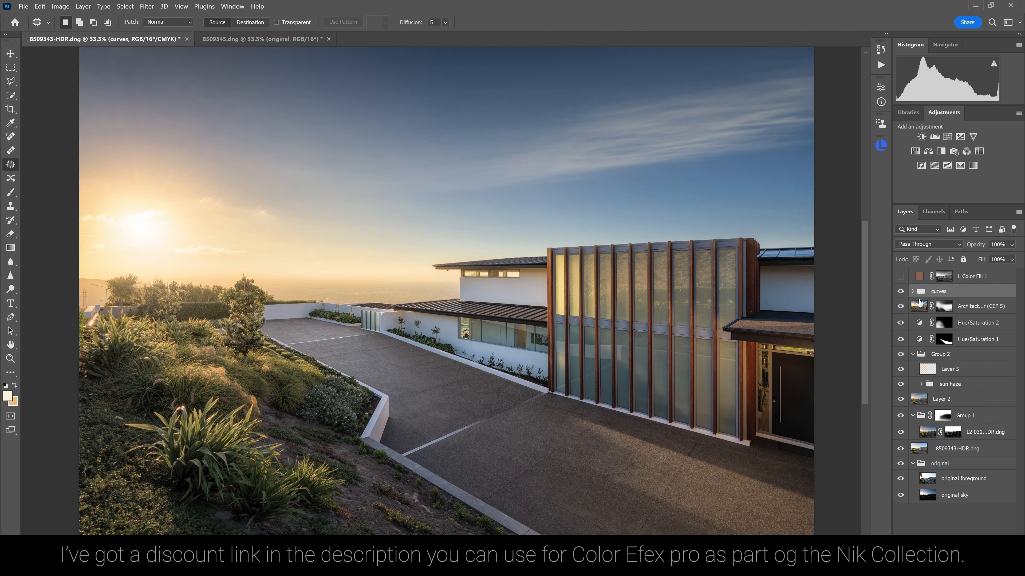
pyautogui.hotkey('alt', '[')
pyautogui.click(901, 291)
pyautogui.click(900, 291)
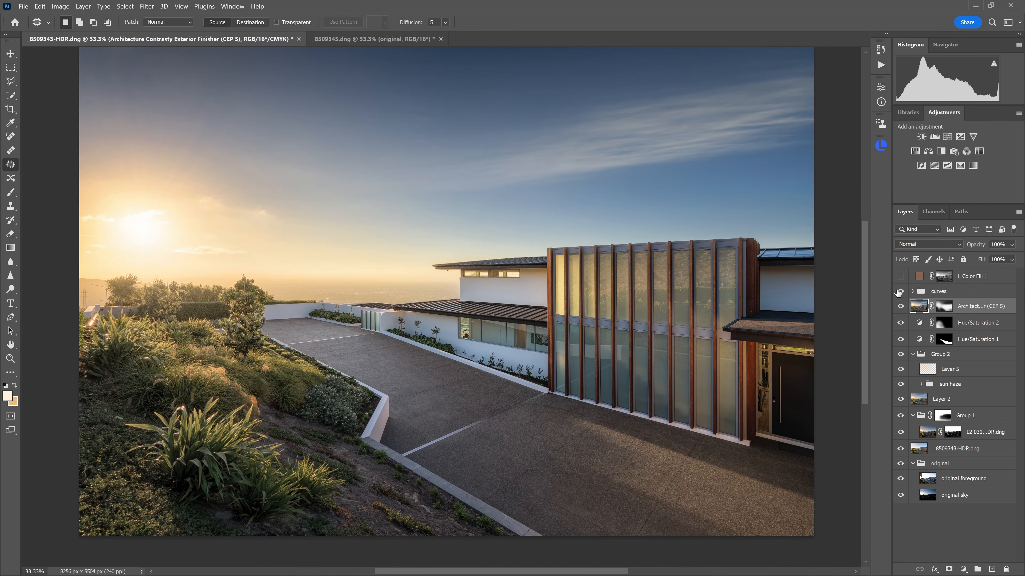
pyautogui.click(897, 293)
pyautogui.click(897, 293)
pyautogui.click(898, 293)
pyautogui.click(897, 293)
# Compare the image with both the "curves" group and the Architecture Contrasty Exterior Finisher layer hidden and shown.
pyautogui.click(900, 291)
pyautogui.click(901, 307)
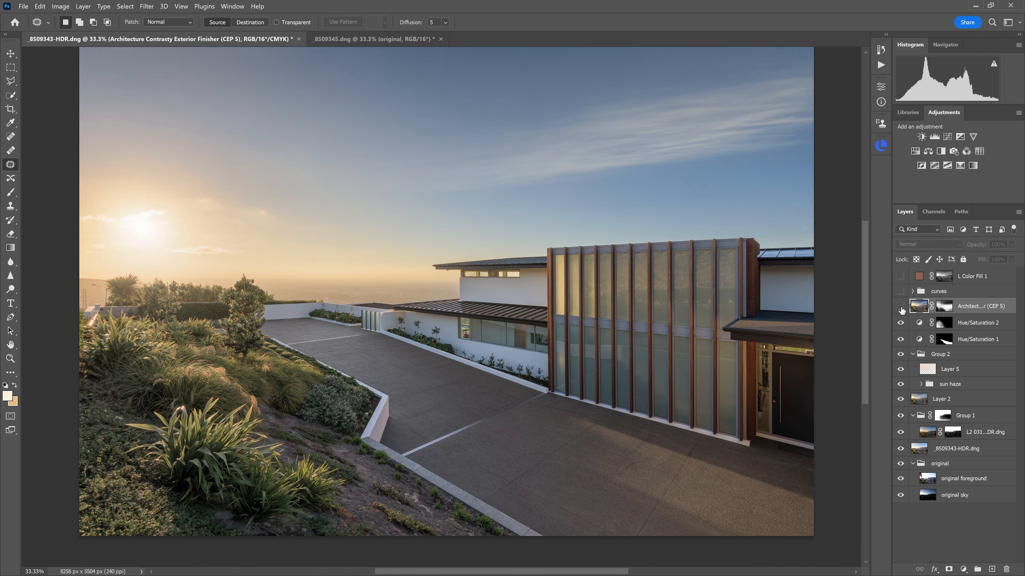
pyautogui.click(901, 307)
pyautogui.click(900, 291)
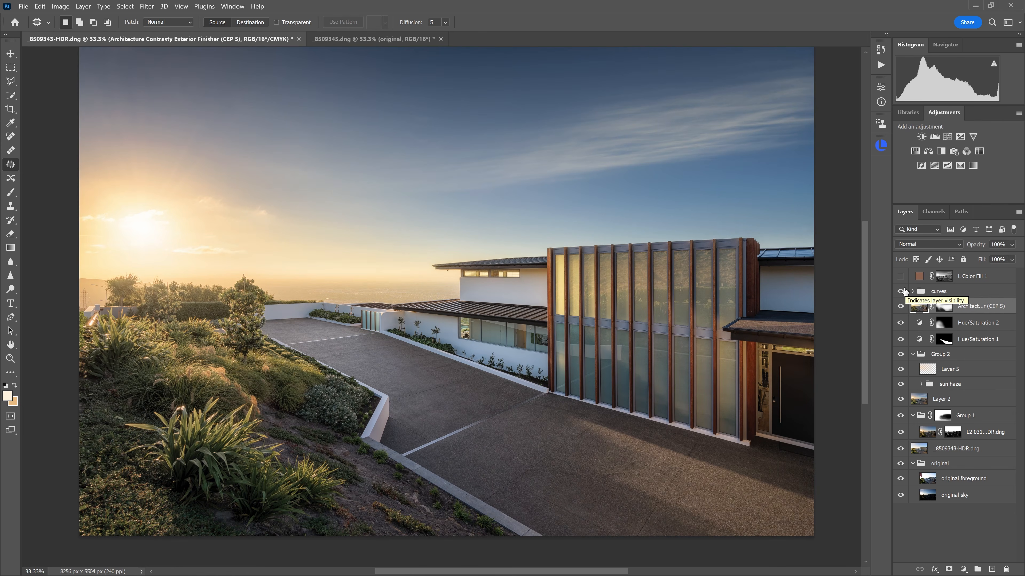
# Show the L Color Fill 1 layer and compare the image with it hidden and shown.
pyautogui.click(902, 276)
pyautogui.click(902, 277)
pyautogui.click(903, 277)
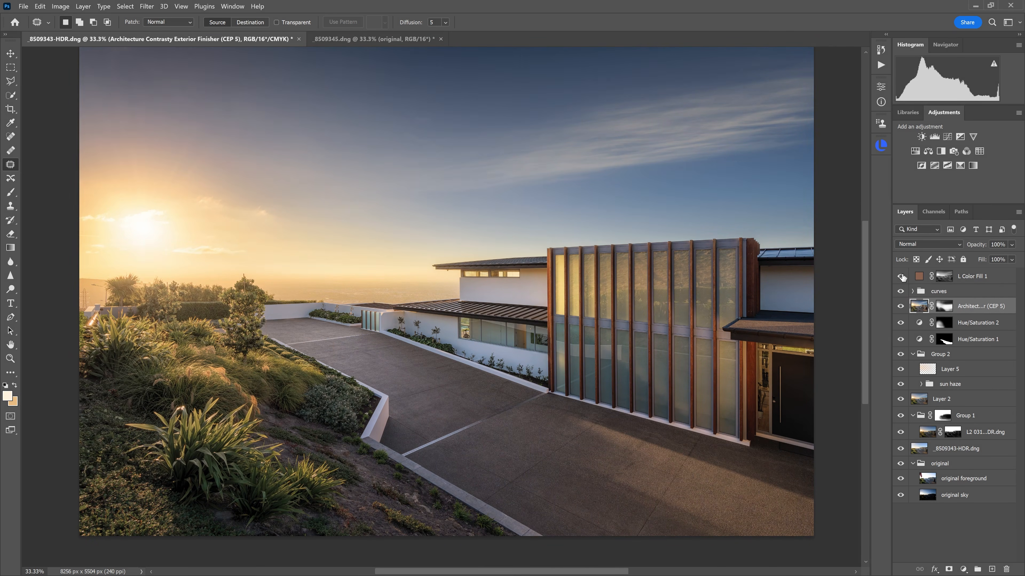
# Examine the luminosity mask of L Color Fill 1 and the Lumenzia controls, and return to the normal image view.
pyautogui.keyDown('alt'); pyautogui.click(944, 276); pyautogui.keyUp('alt')
pyautogui.click(881, 146)
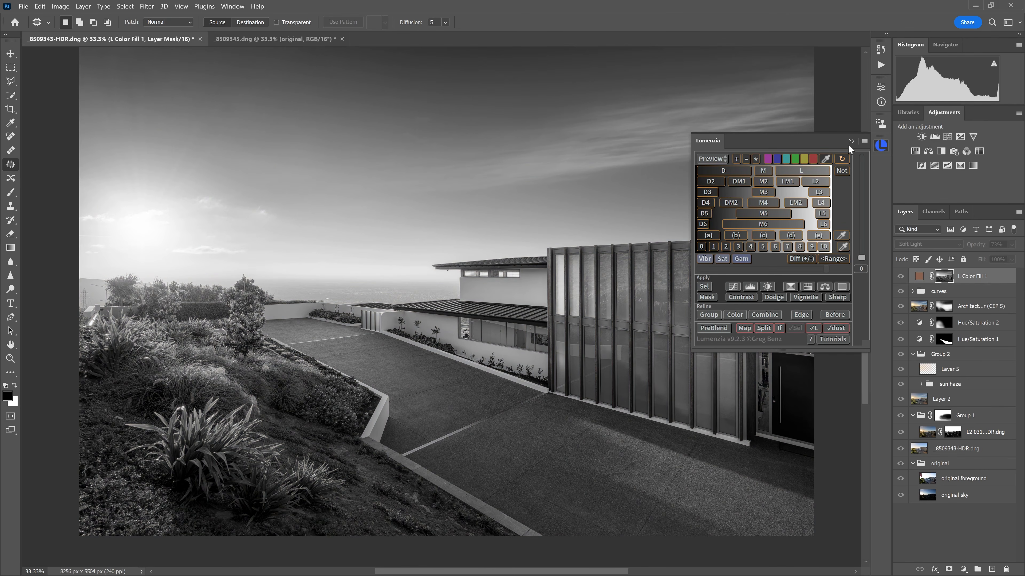
pyautogui.click(850, 143)
pyautogui.click(900, 276)
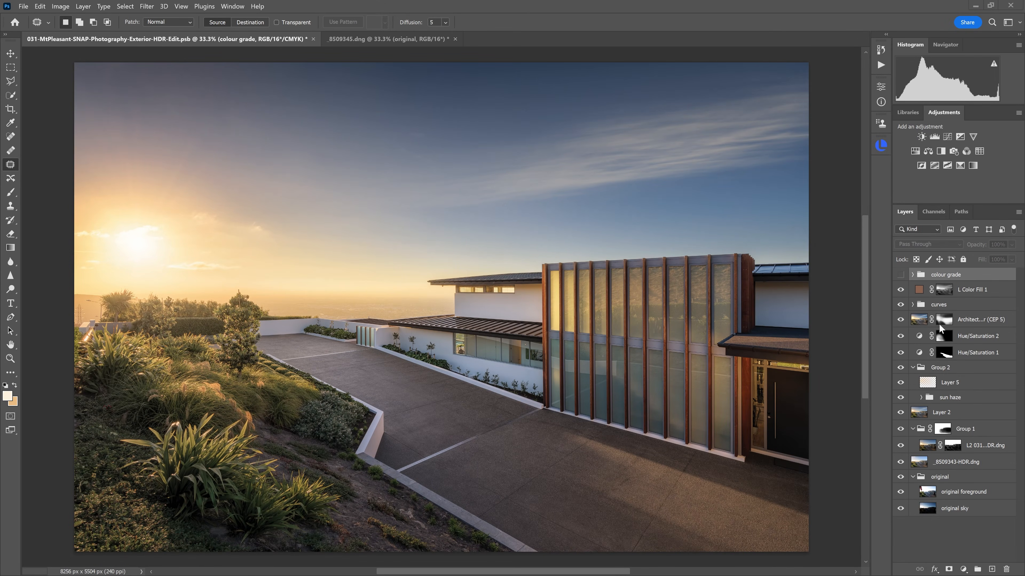
# Show the "colour grade" group, compare the image with it hidden and shown, and expand the group.
pyautogui.click(900, 275)
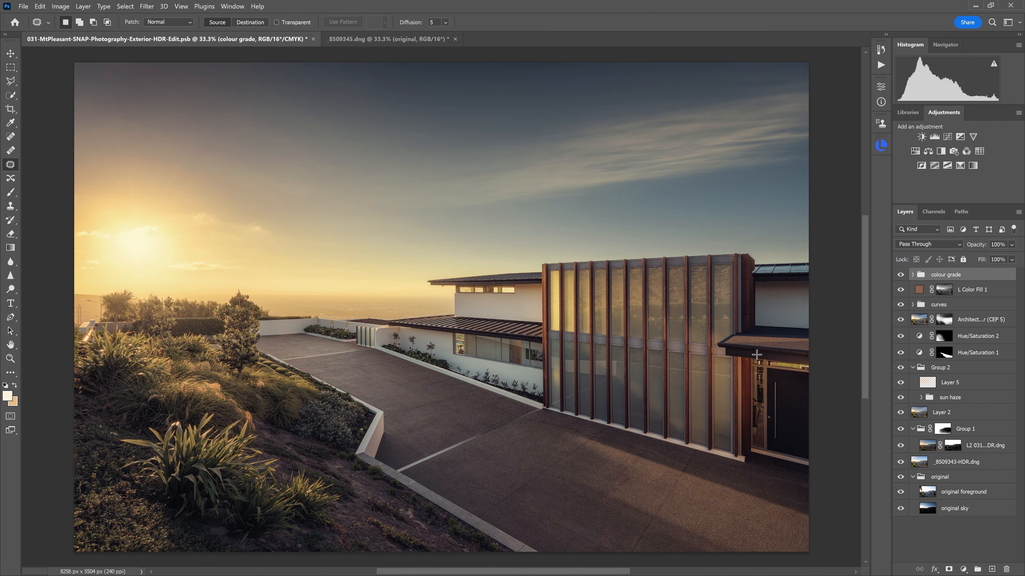
pyautogui.click(900, 275)
pyautogui.click(900, 275)
pyautogui.click(900, 275)
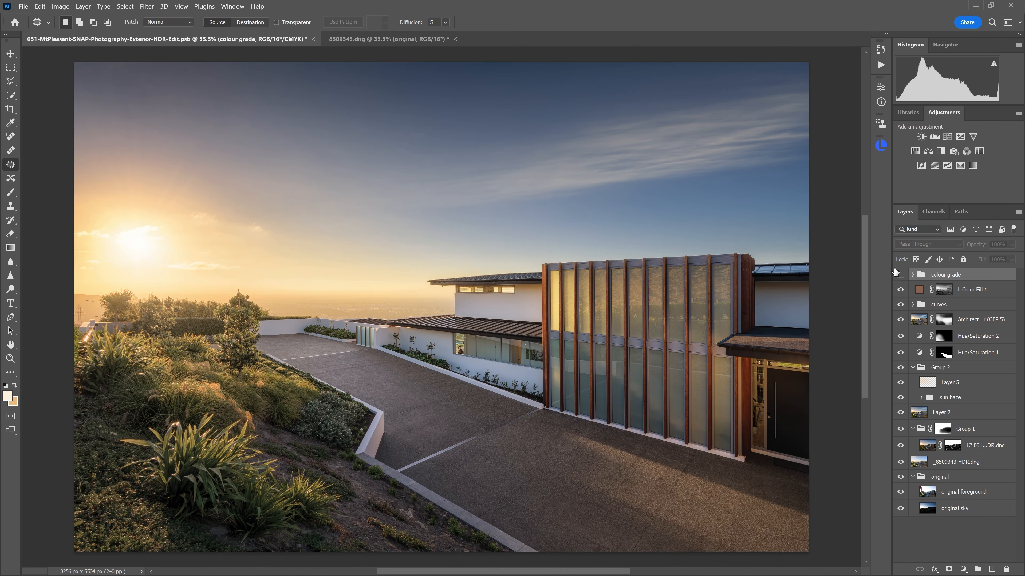
pyautogui.click(901, 276)
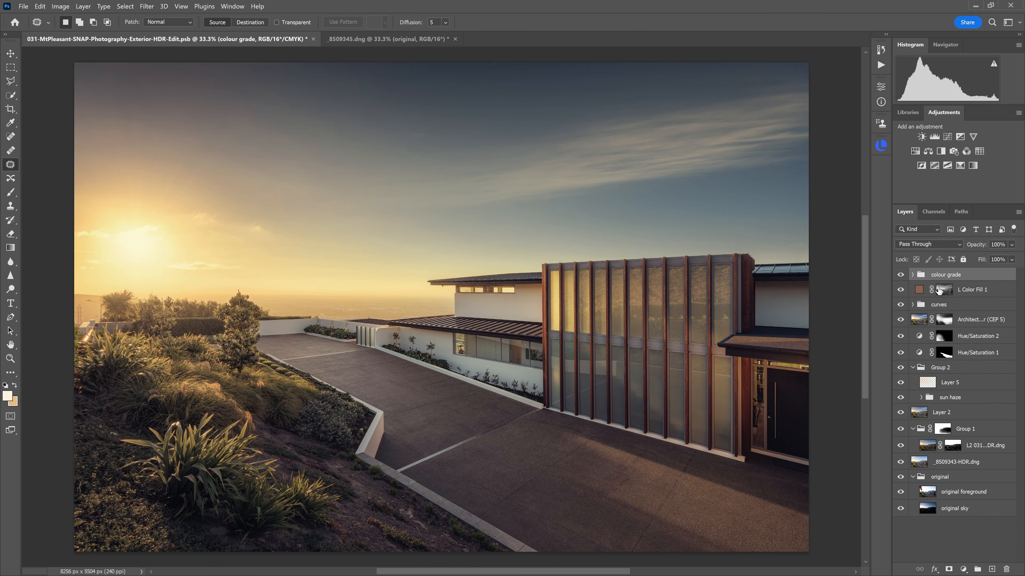
pyautogui.click(912, 275)
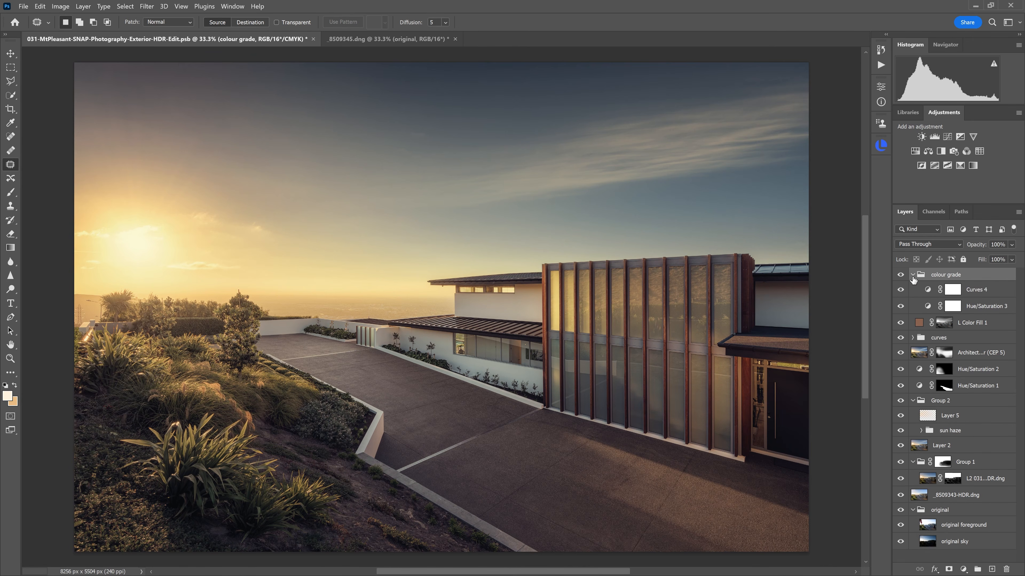